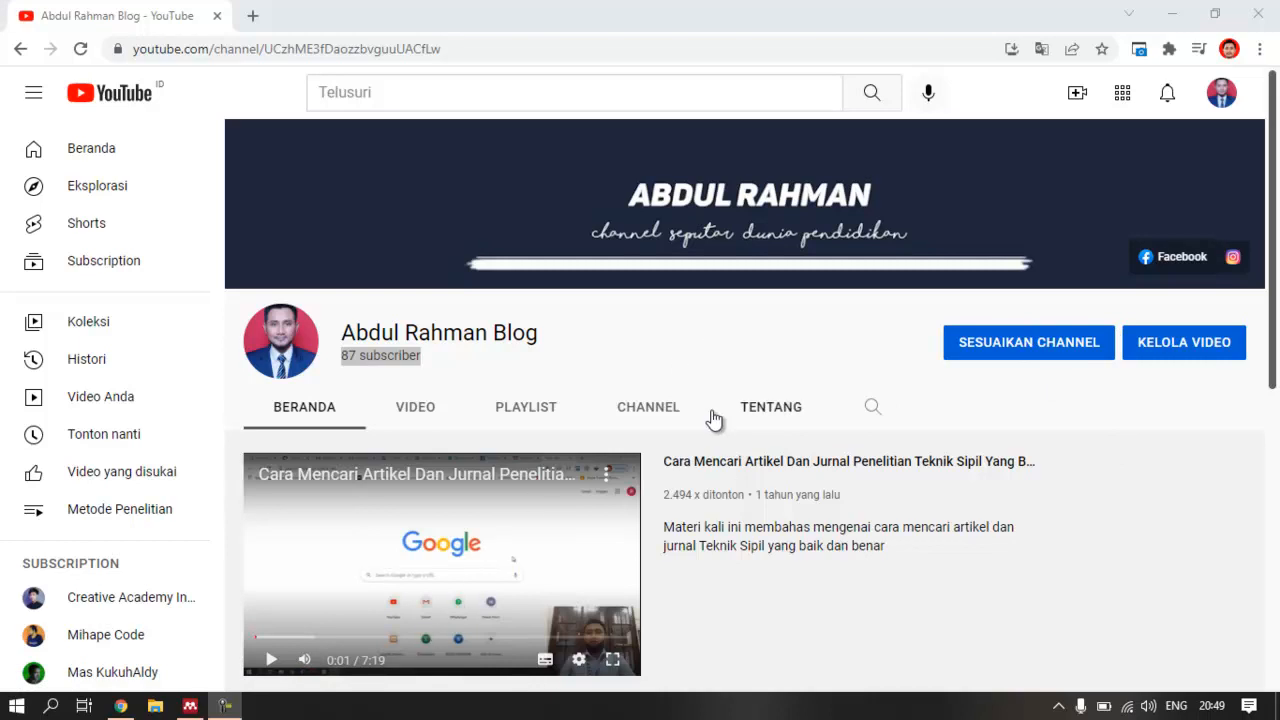
Open mendeley.com in a new Chrome tab and start creating a free account
{"action": "left_click", "coordinate": [192, 706]}
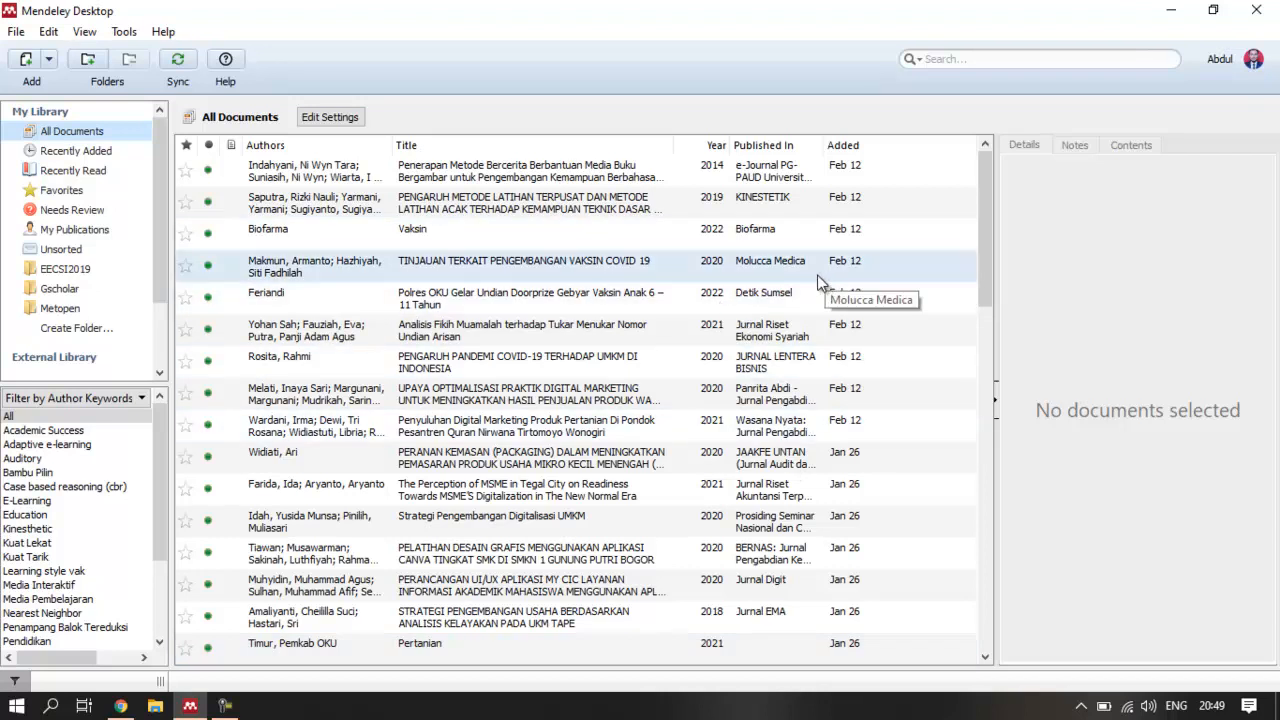
{"action": "left_click", "coordinate": [120, 706]}
{"action": "left_click", "coordinate": [252, 14]}
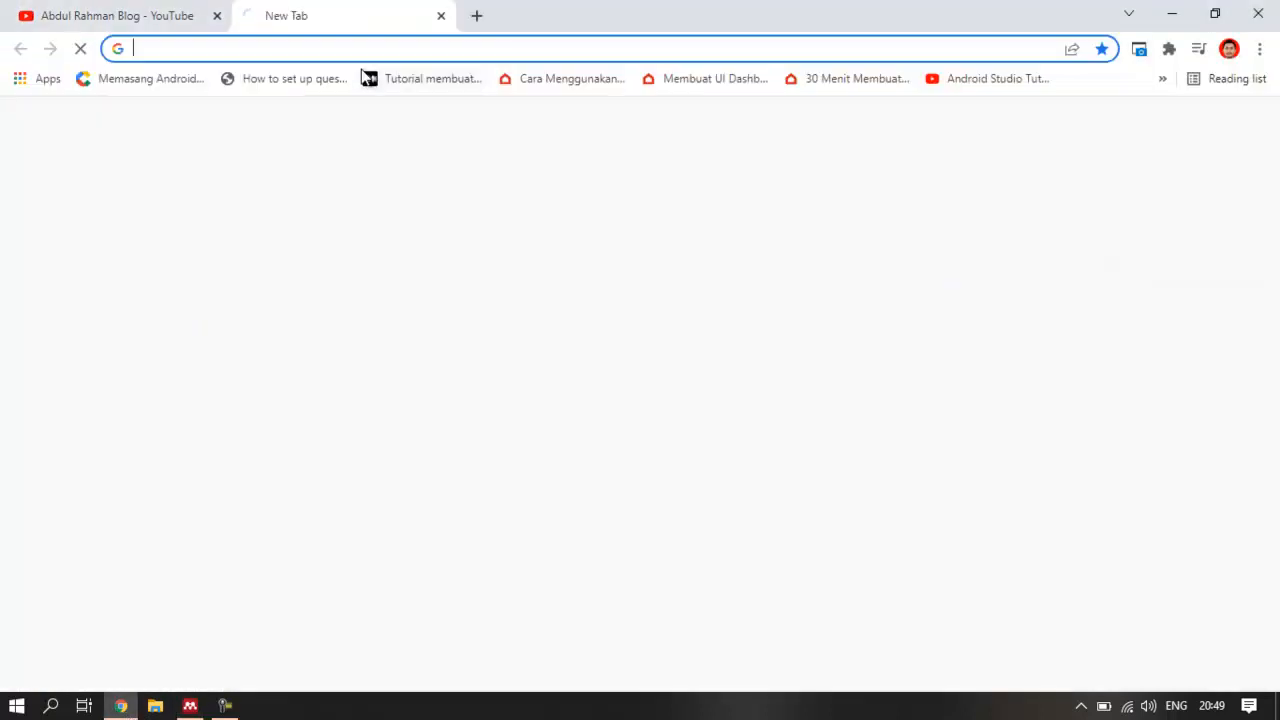
{"action": "type", "text": "mende"}
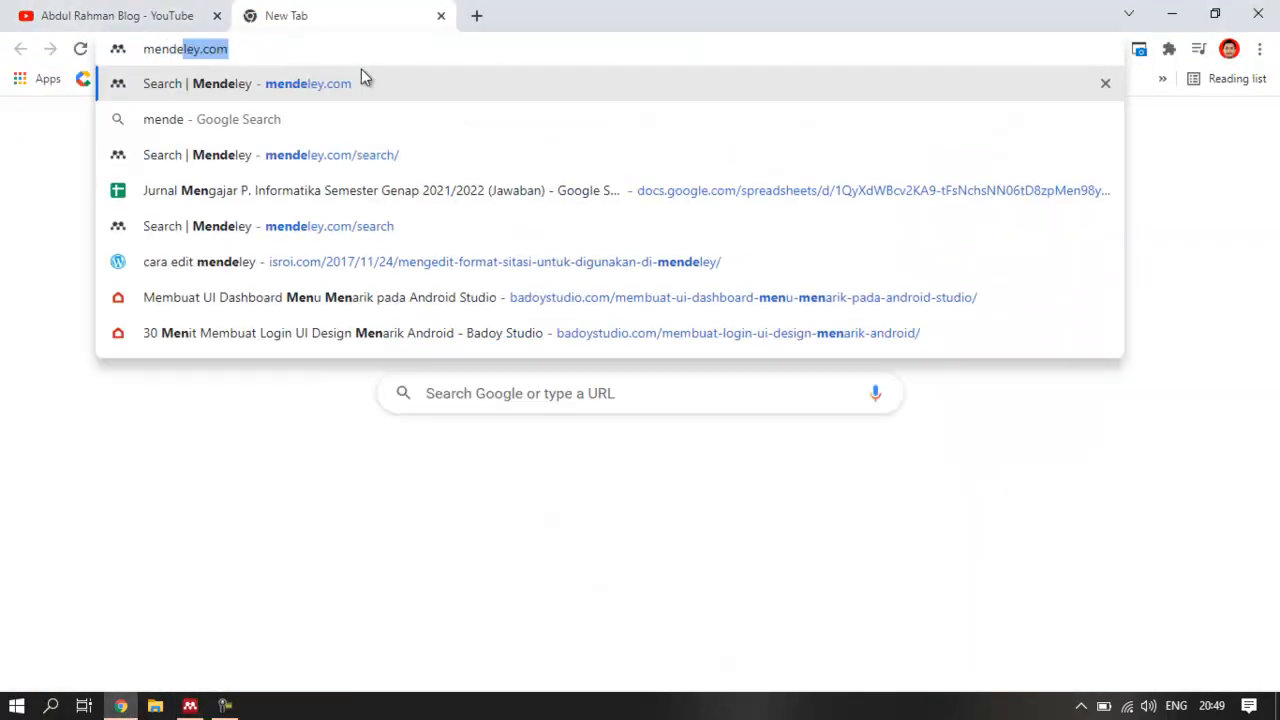
{"action": "key", "text": "Return"}
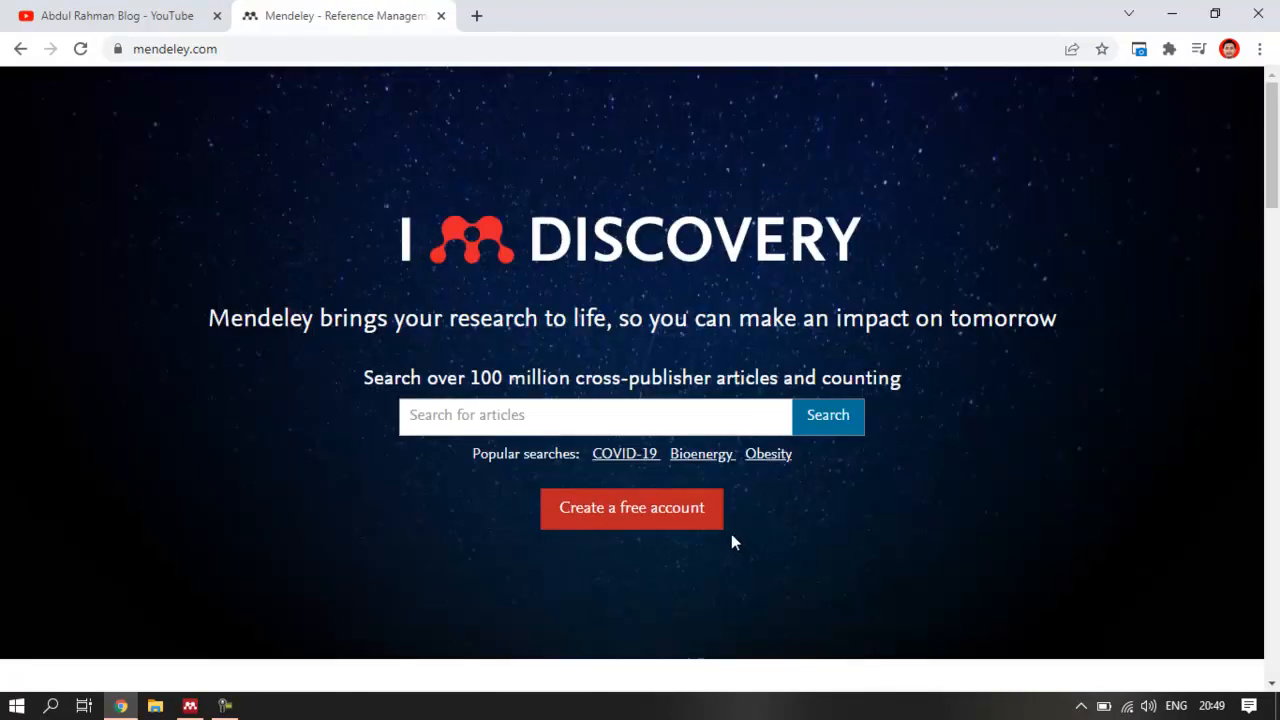
{"action": "left_click", "coordinate": [688, 507]}
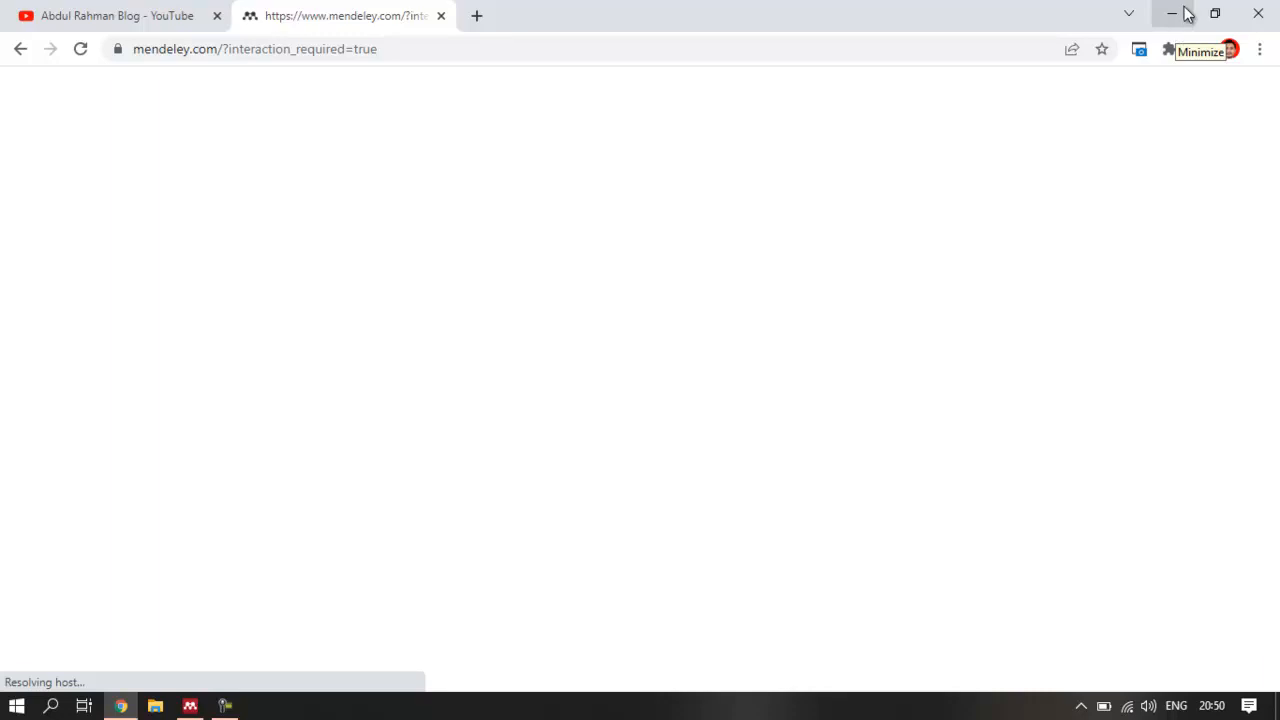
Return to Mendeley Desktop and review the document library and the available Web Importer and MS Word plugin commands
{"action": "left_click", "coordinate": [1184, 13]}
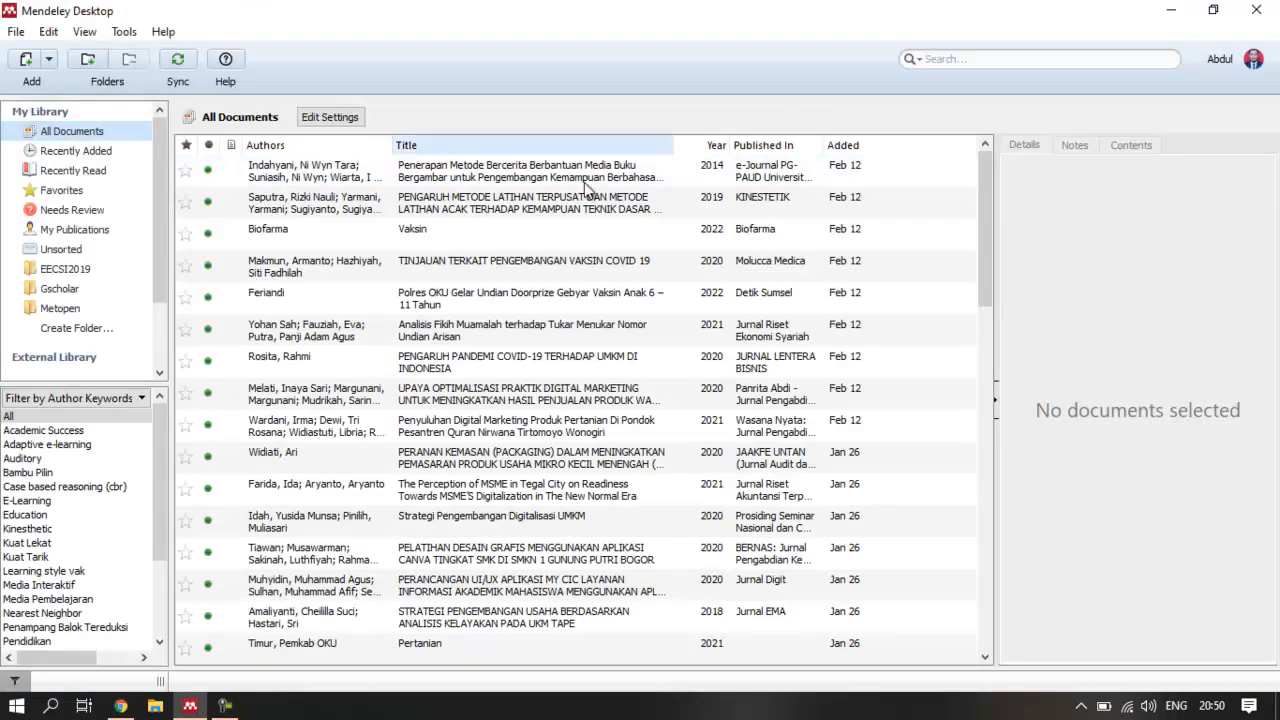
{"action": "scroll", "coordinate": [843, 237], "scroll_direction": "down", "scroll_amount": 2}
{"action": "scroll", "coordinate": [570, 372], "scroll_direction": "up", "scroll_amount": 2}
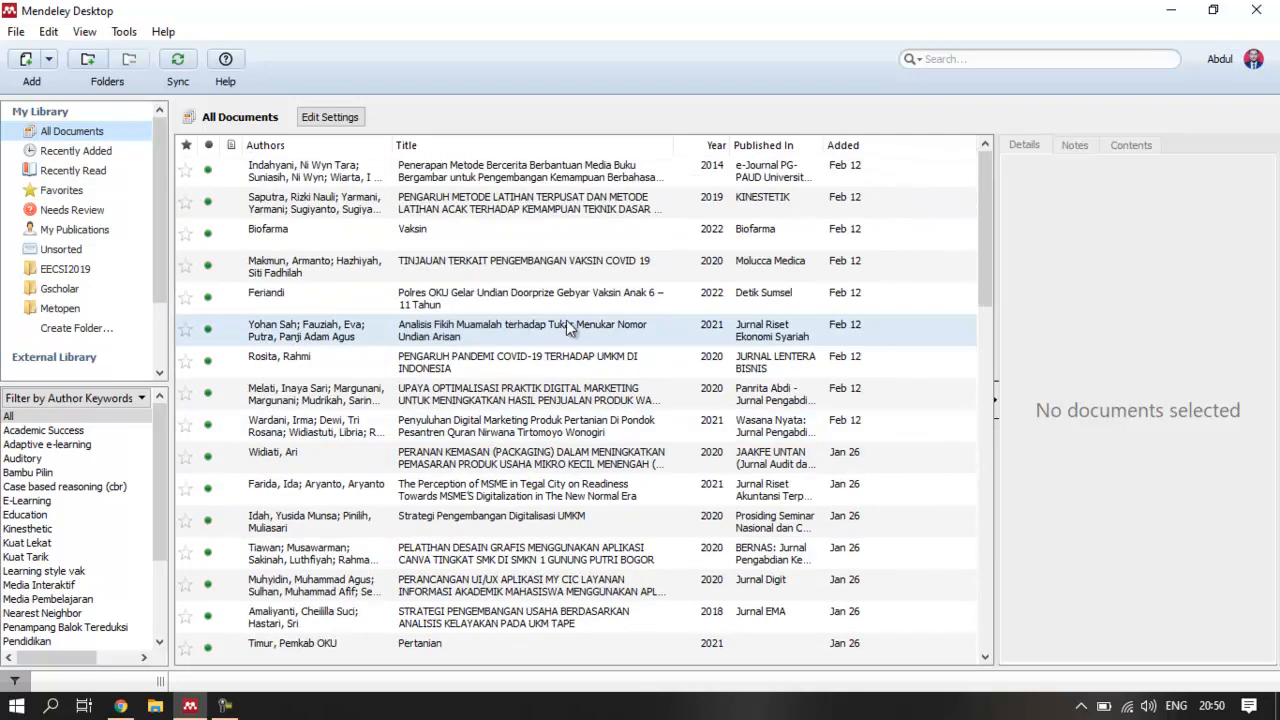
{"action": "left_click", "coordinate": [123, 31]}
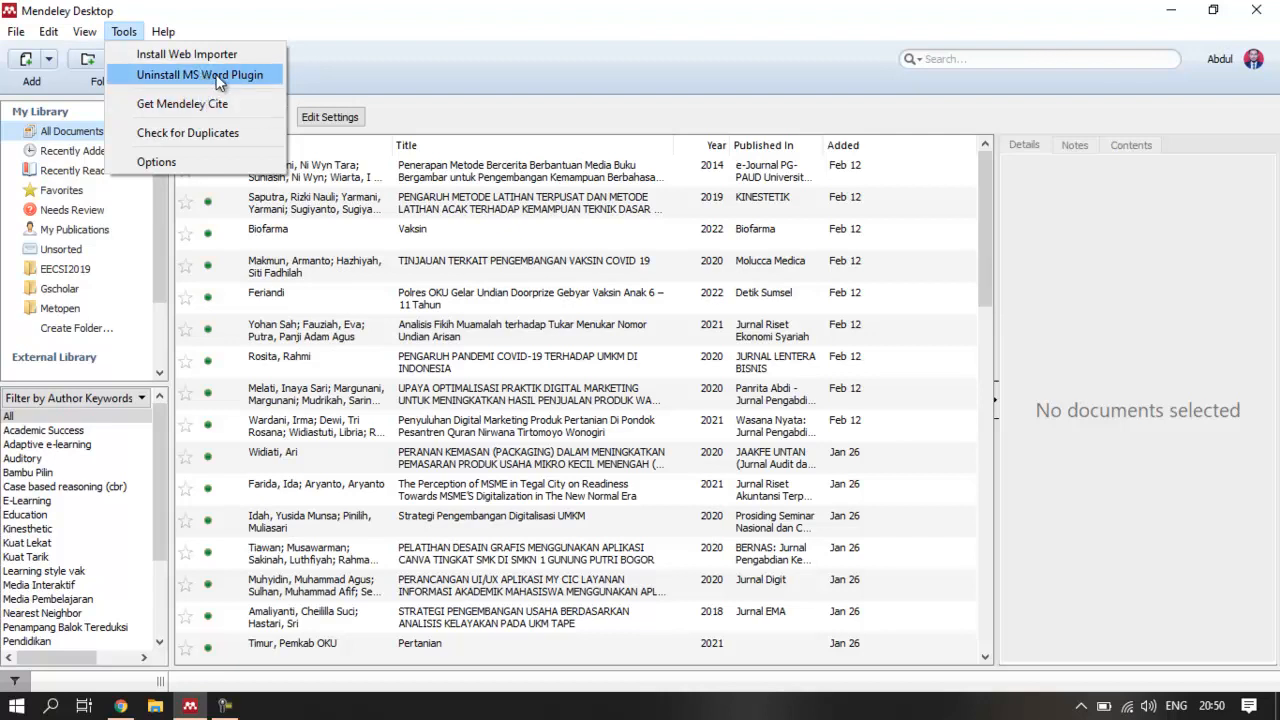
{"action": "left_click", "coordinate": [415, 37]}
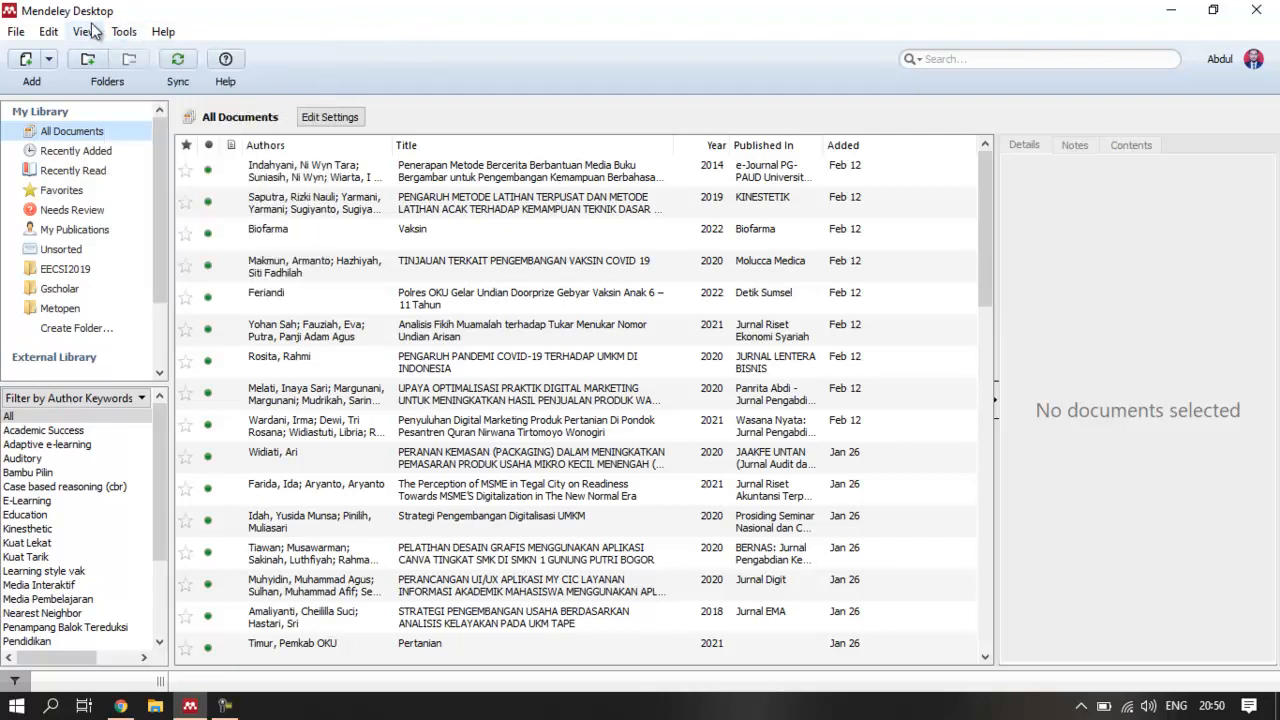
{"action": "left_click", "coordinate": [122, 32]}
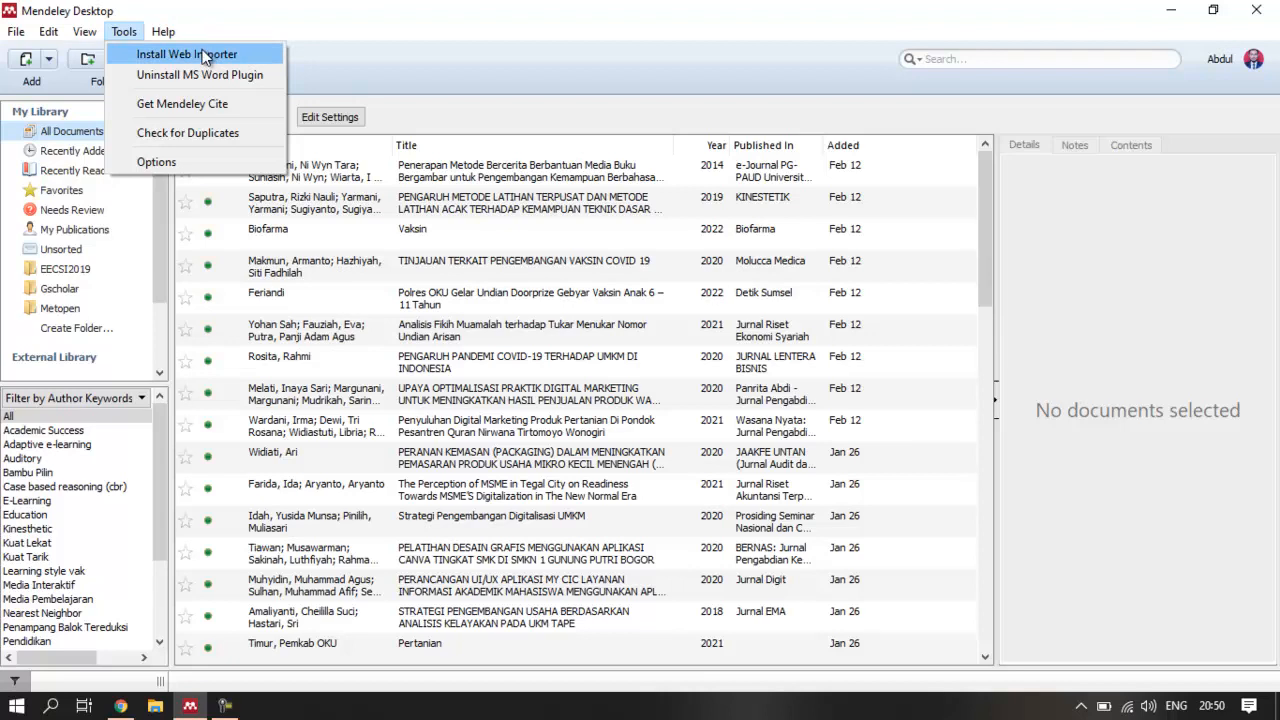
{"action": "left_click", "coordinate": [360, 22]}
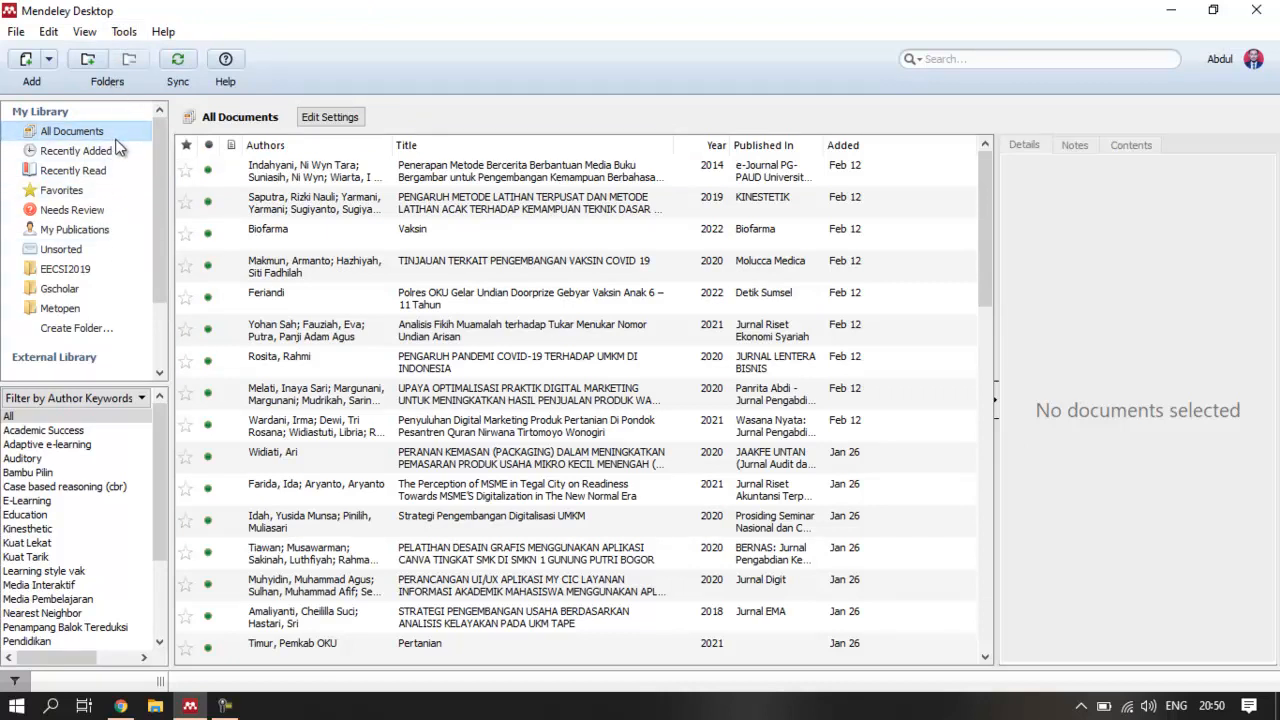
Create a library folder named BELAJAR MENDELEY
{"action": "left_click", "coordinate": [88, 60]}
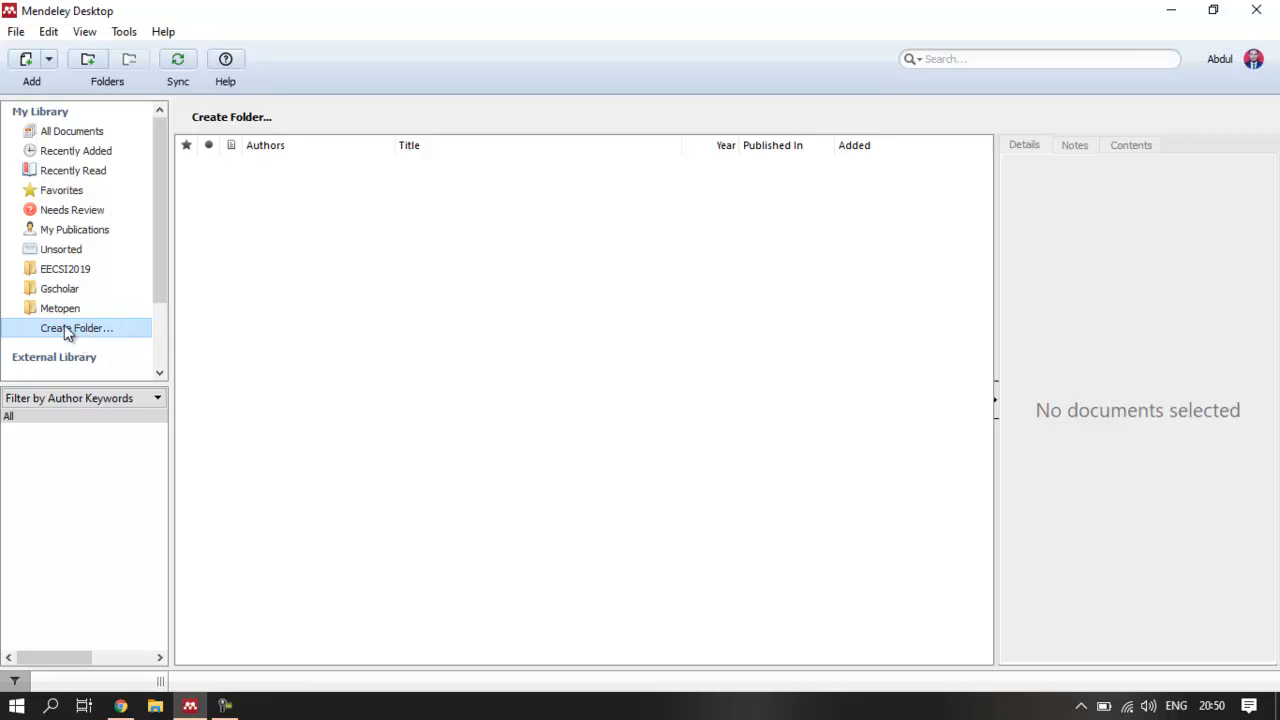
{"action": "left_click", "coordinate": [75, 330]}
{"action": "type", "text": "BELAJAR MENDELEY"}
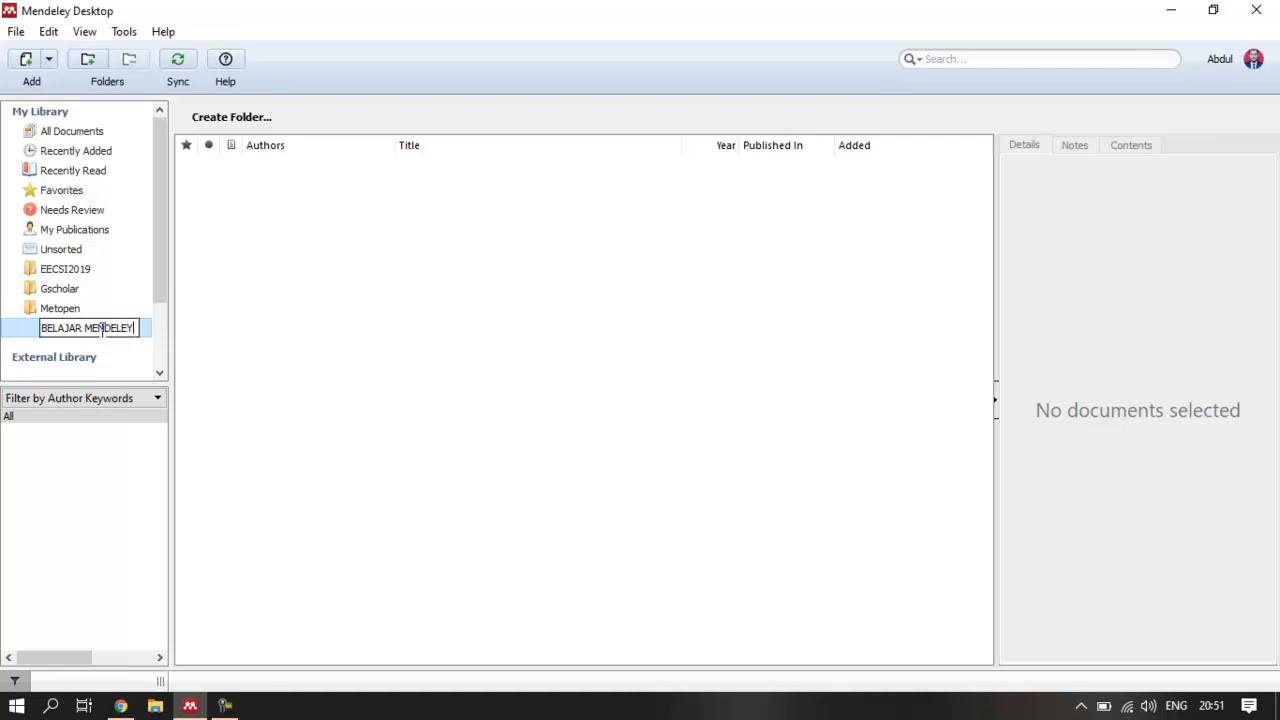
{"action": "key", "text": "Return"}
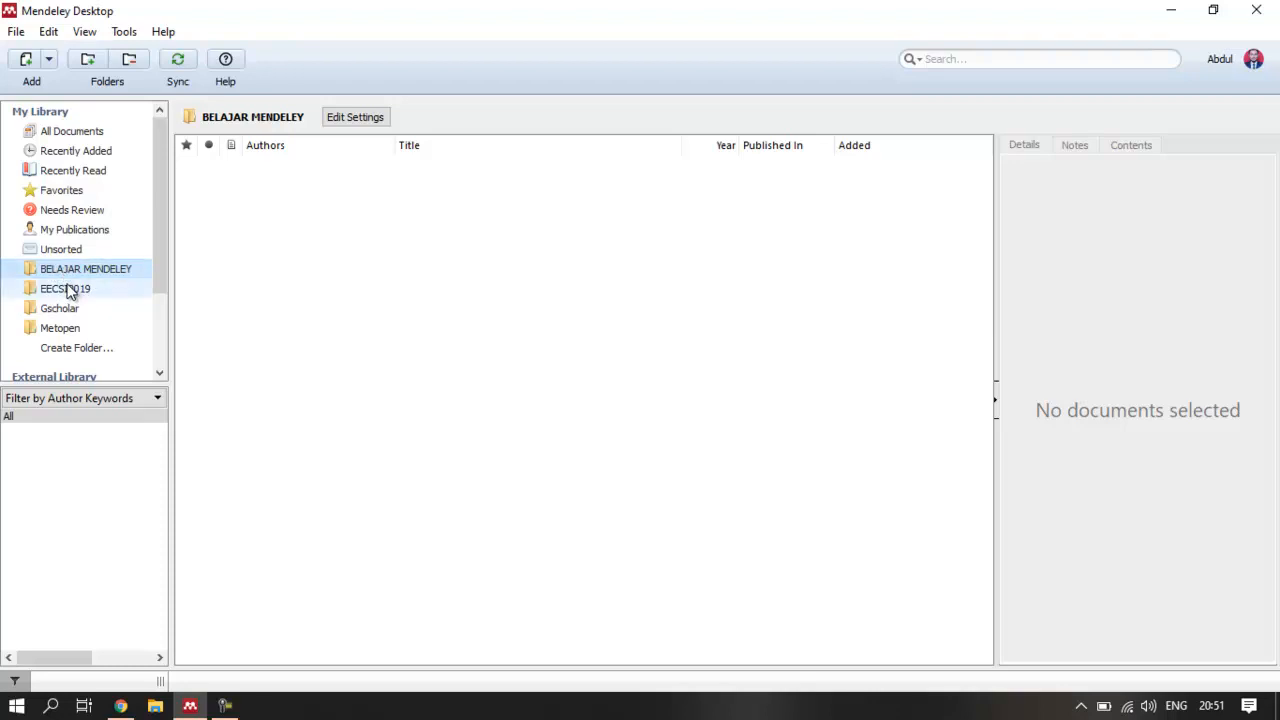
{"action": "left_click", "coordinate": [394, 306]}
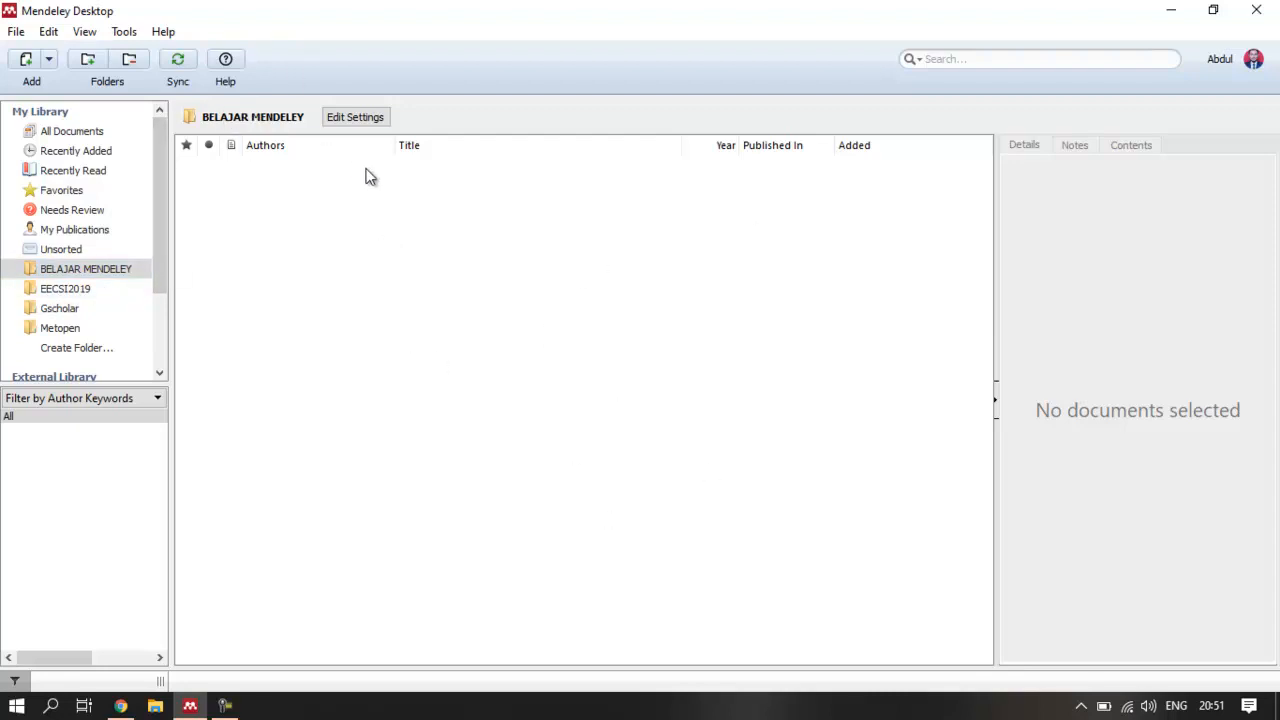
Open the Mendeley Web Importer extension in the Chrome Web Store from Mendeley Desktop, check it and close its tab
{"action": "left_click", "coordinate": [124, 33]}
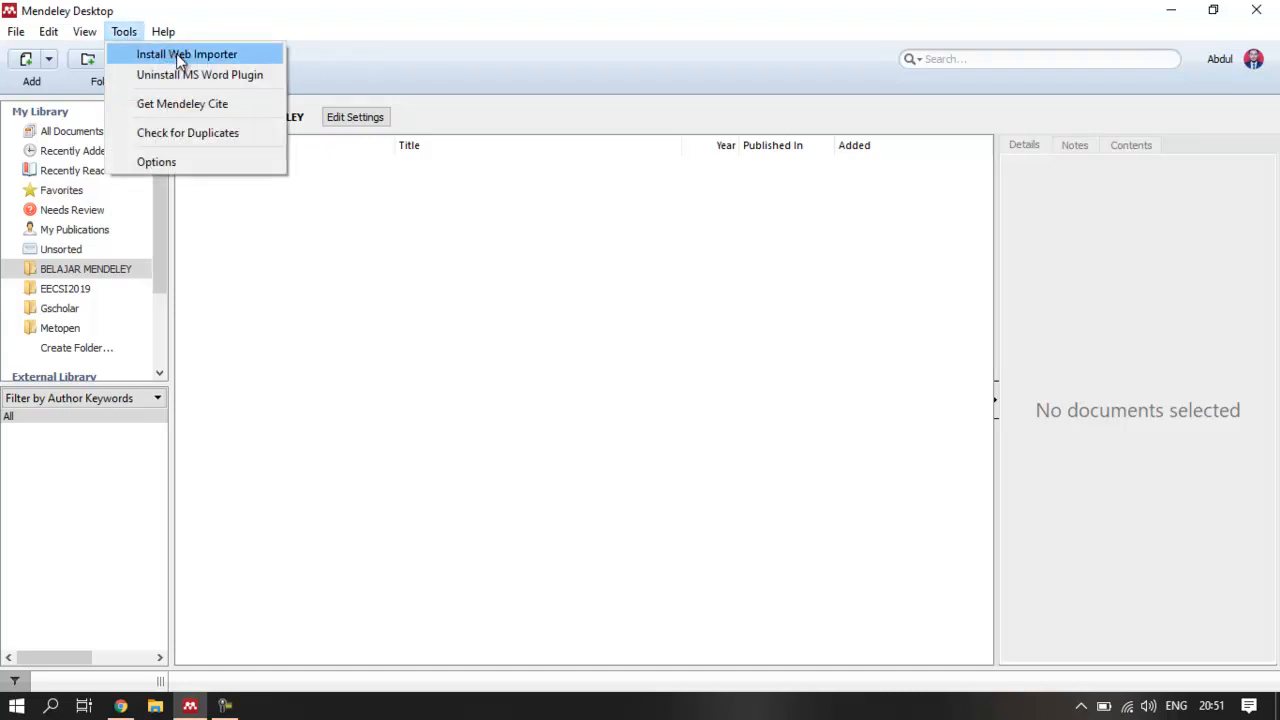
{"action": "left_click", "coordinate": [176, 53]}
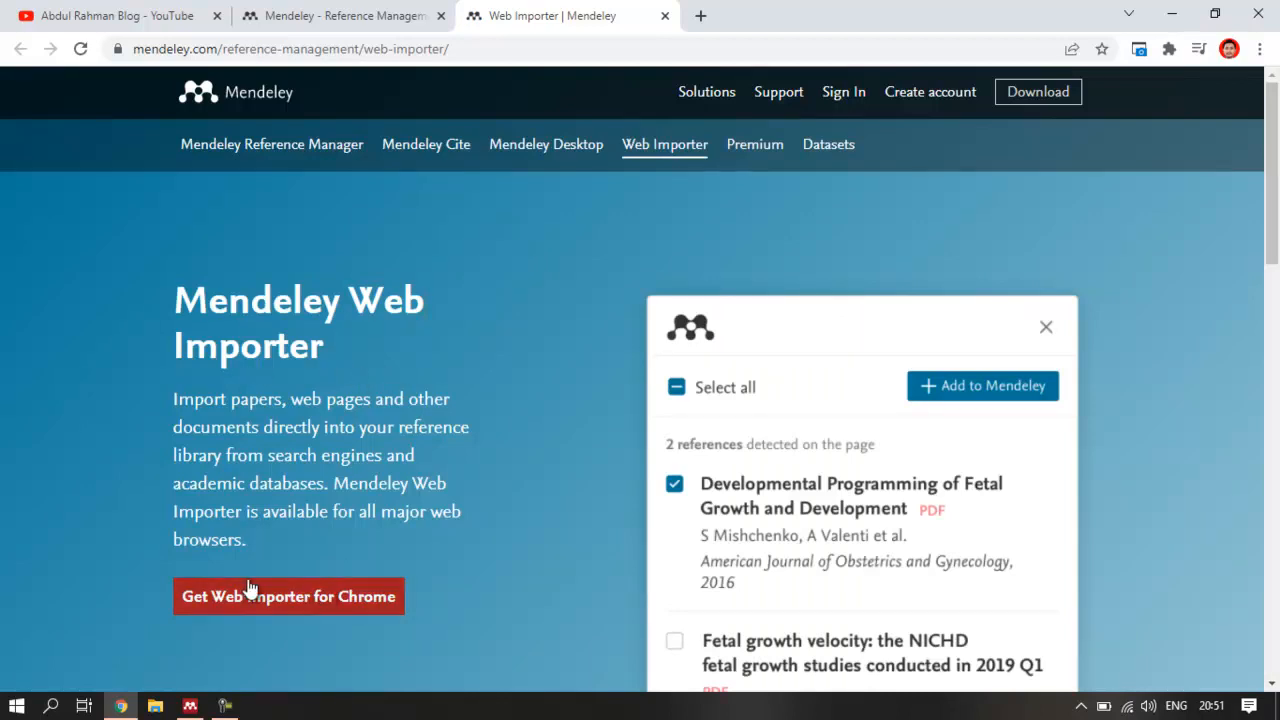
{"action": "left_click", "coordinate": [307, 596]}
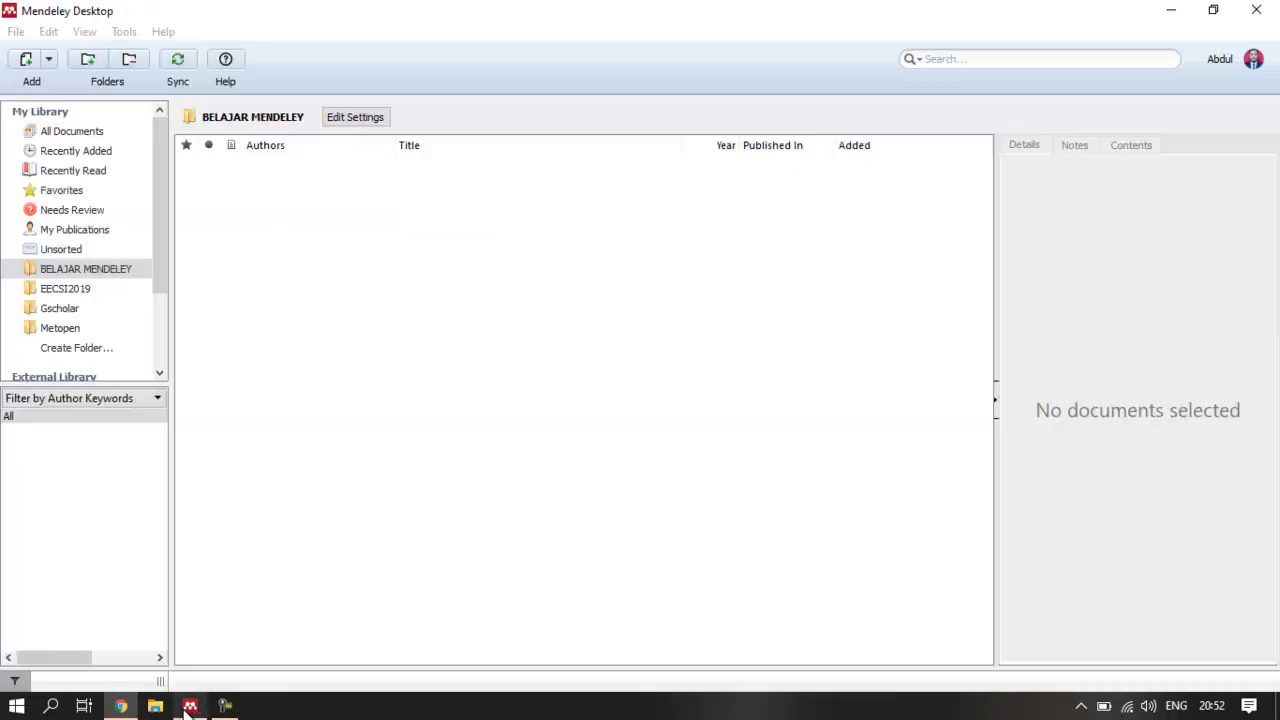
{"action": "left_click", "coordinate": [190, 706]}
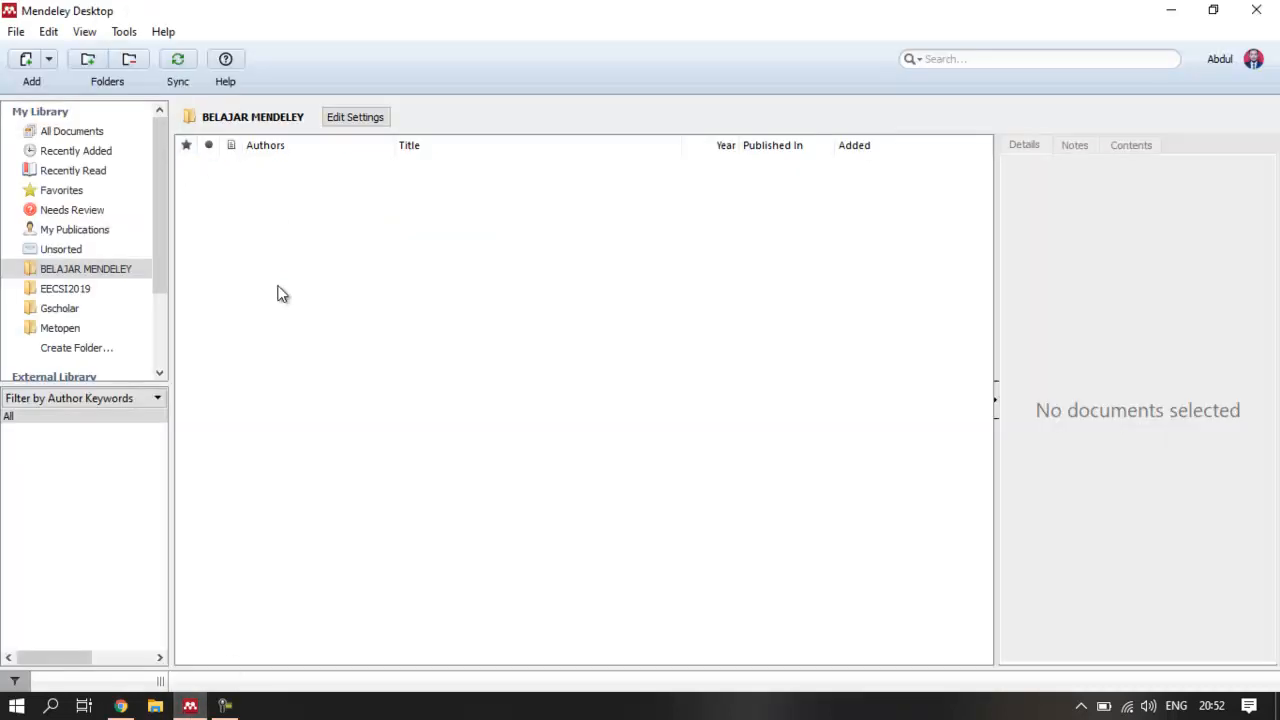
{"action": "left_click", "coordinate": [120, 706]}
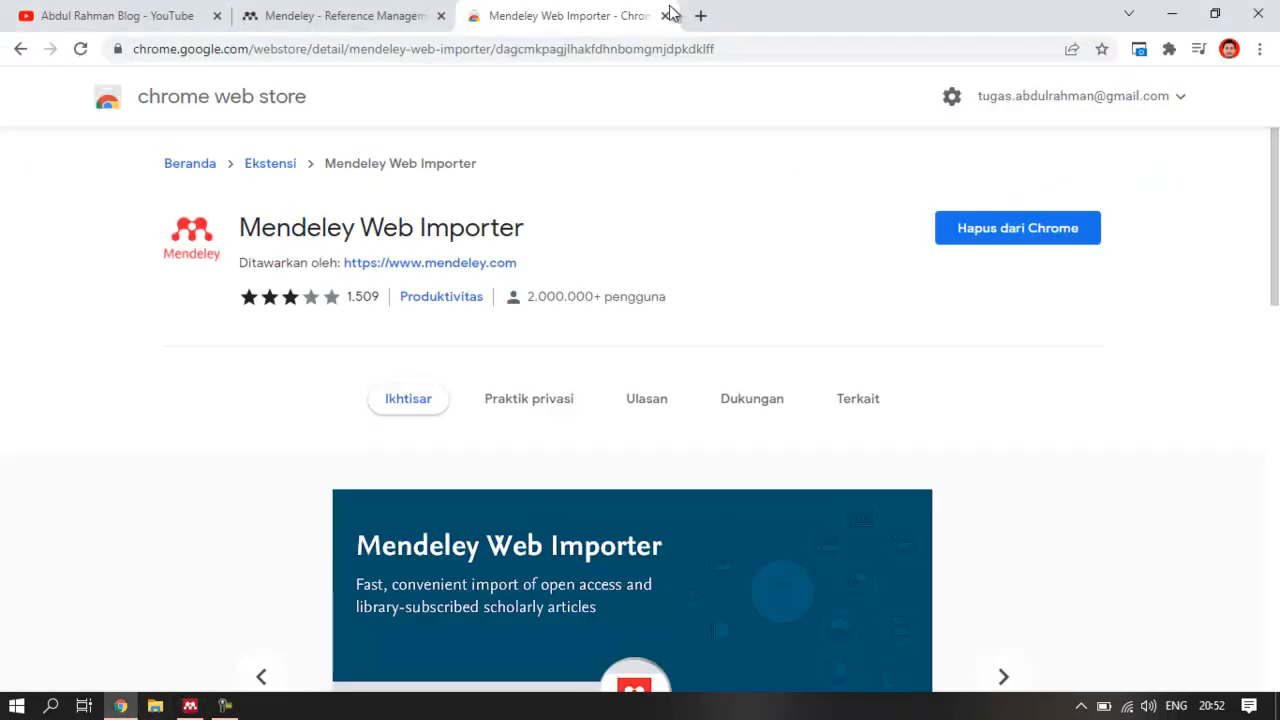
{"action": "left_click", "coordinate": [665, 15]}
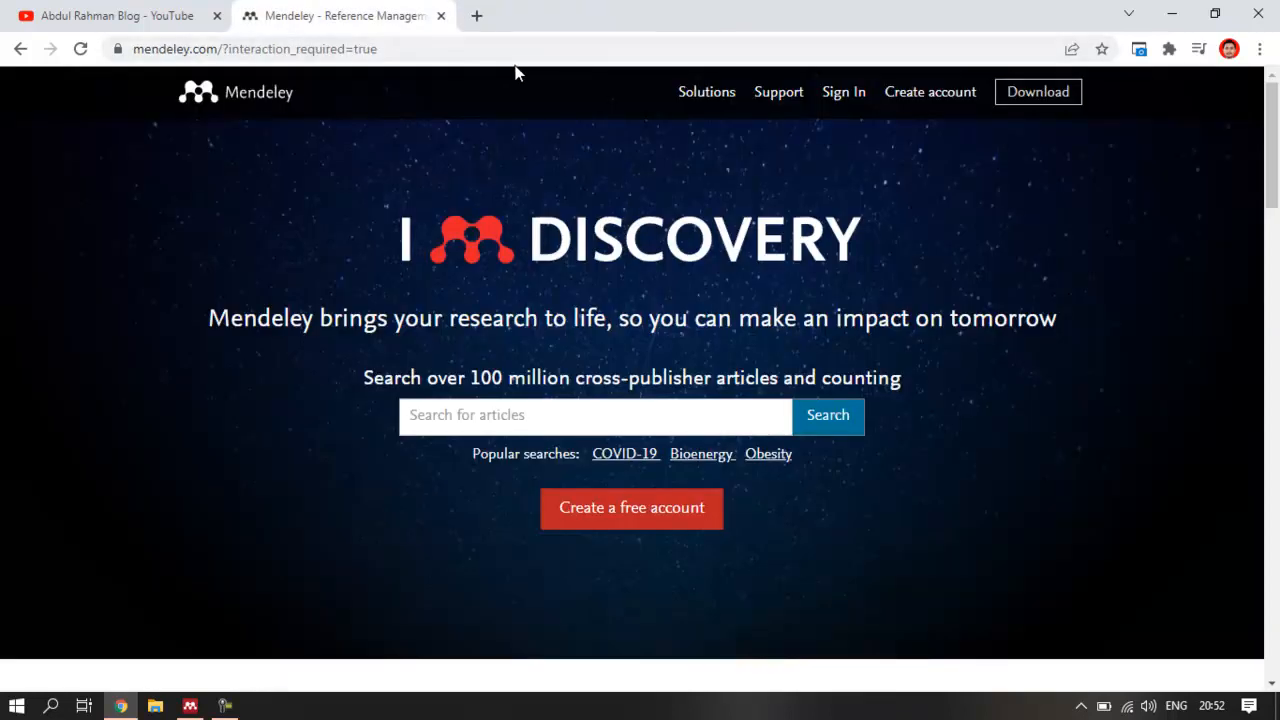
Load the Mendeley home page in Chrome and inspect its article search field without running a search
{"action": "left_click", "coordinate": [530, 49]}
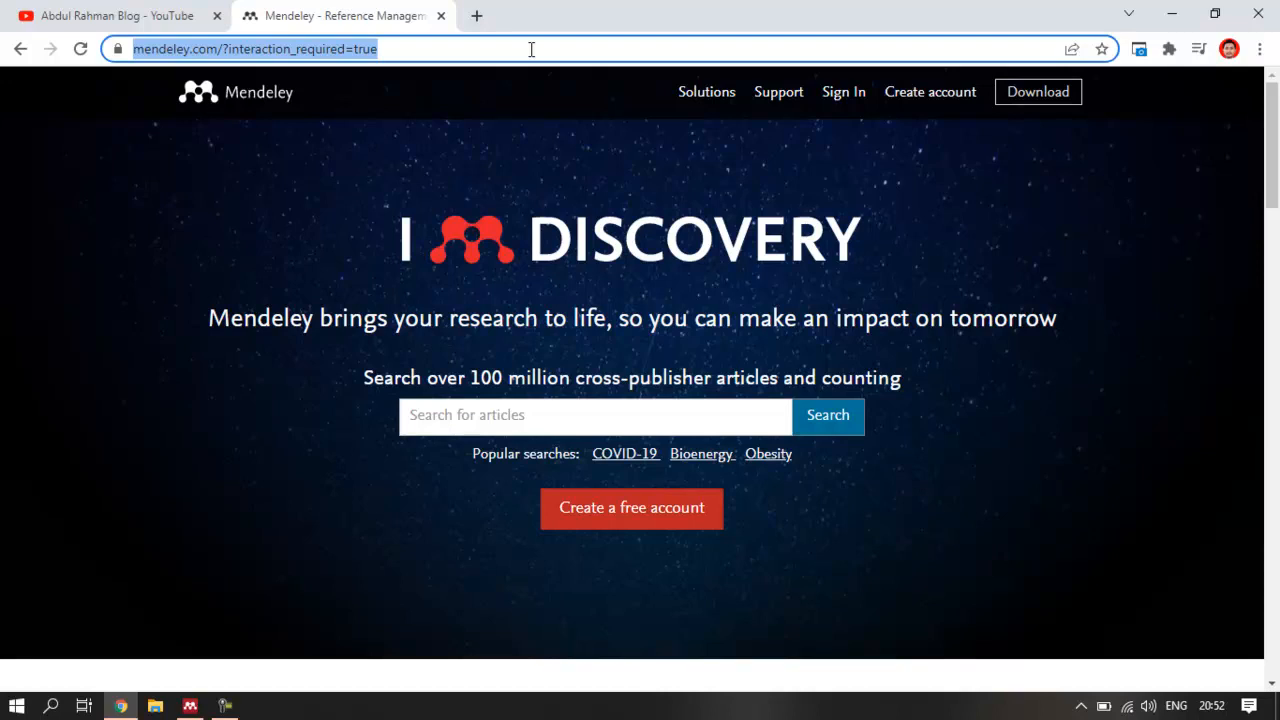
{"action": "type", "text": "mend"}
{"action": "key", "text": "Return"}
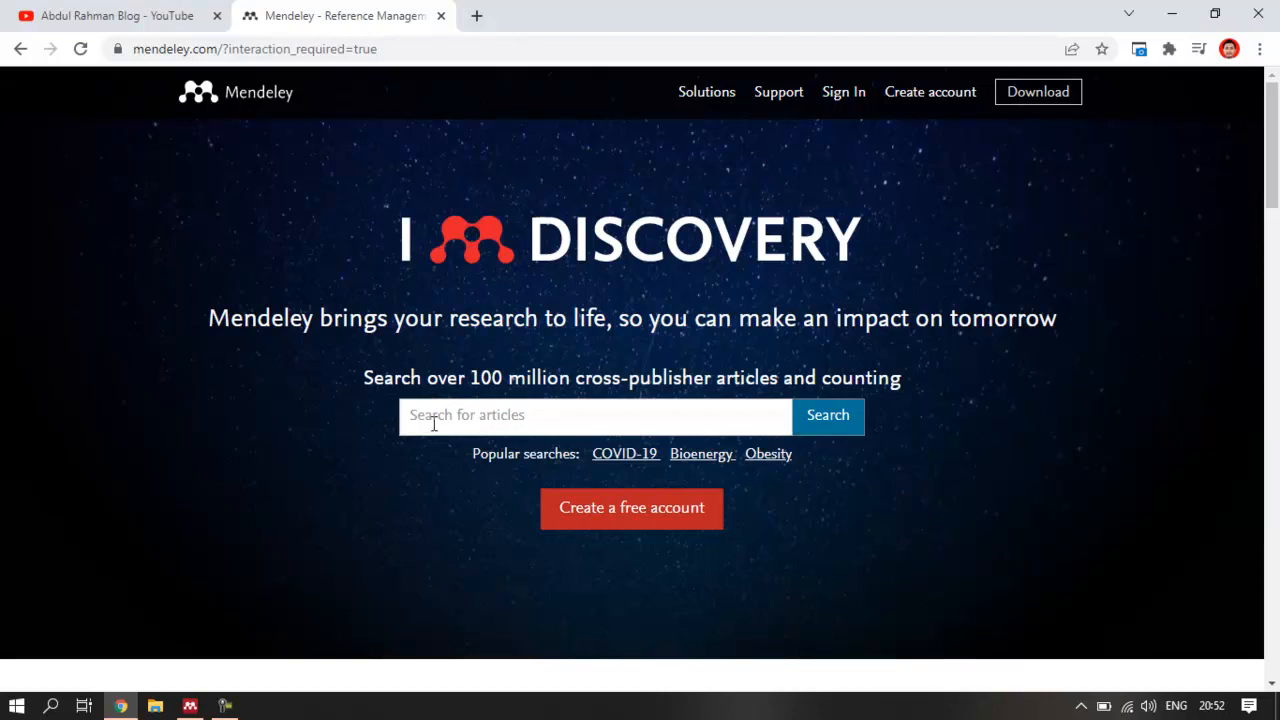
{"action": "left_click", "coordinate": [494, 415]}
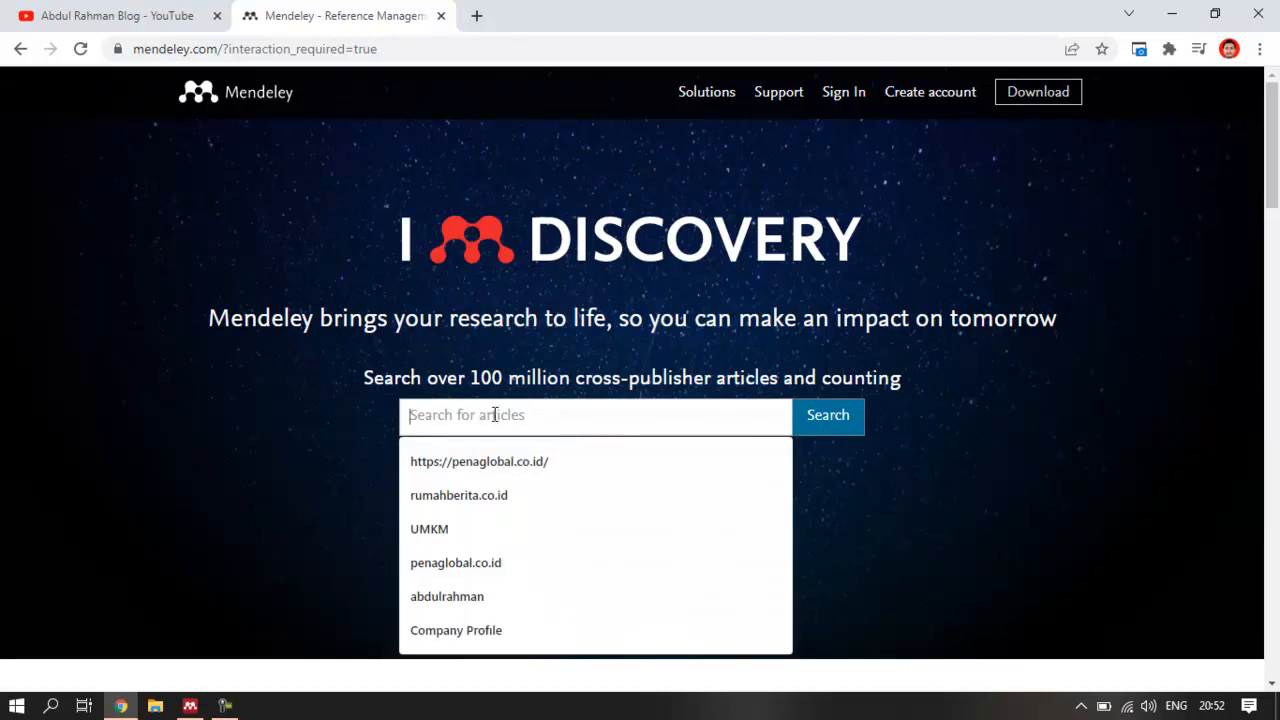
{"action": "left_click", "coordinate": [1050, 396]}
{"action": "left_click", "coordinate": [520, 418]}
{"action": "left_click", "coordinate": [240, 417]}
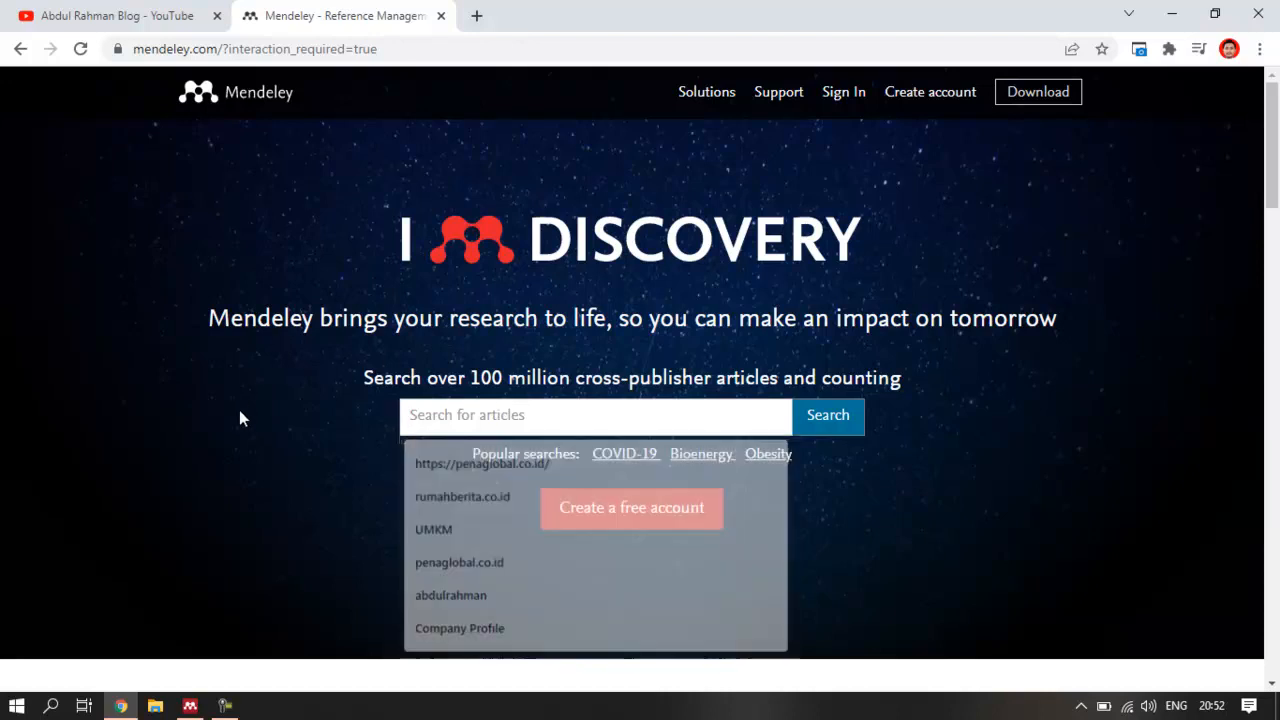
Launch Word and open a blank document
{"action": "left_click", "coordinate": [51, 706]}
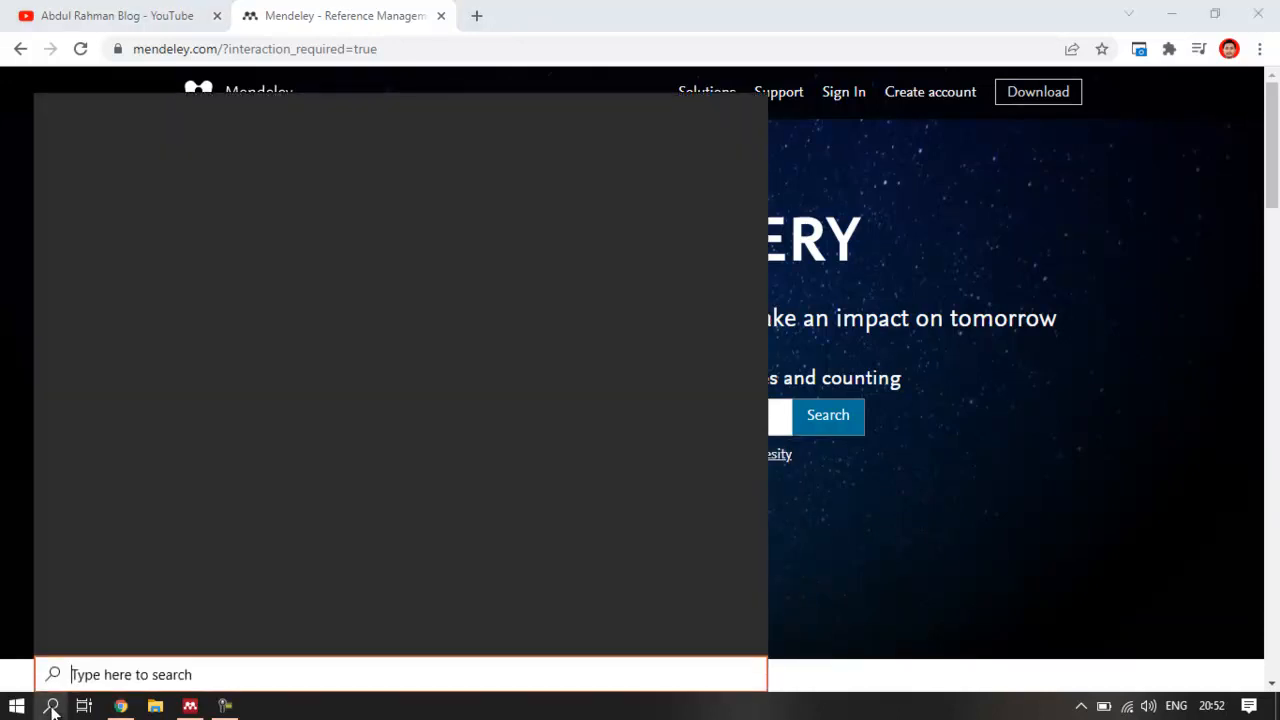
{"action": "type", "text": "word"}
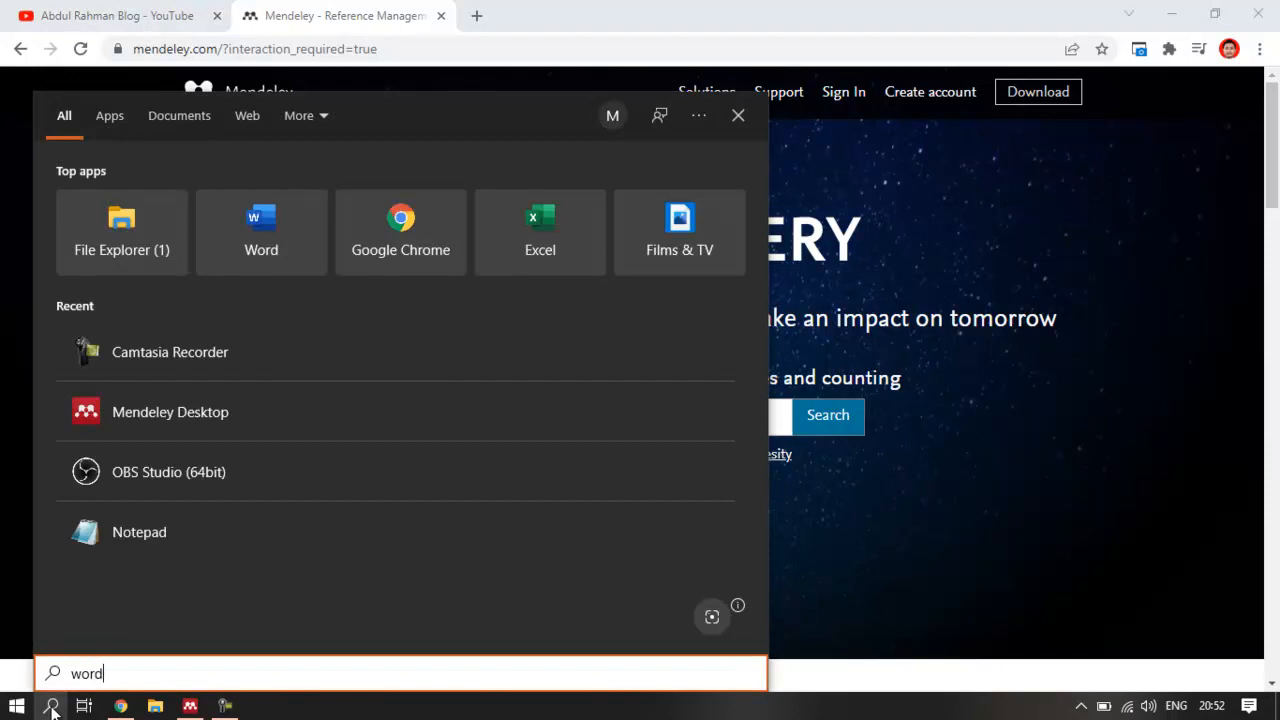
{"action": "left_click", "coordinate": [163, 209]}
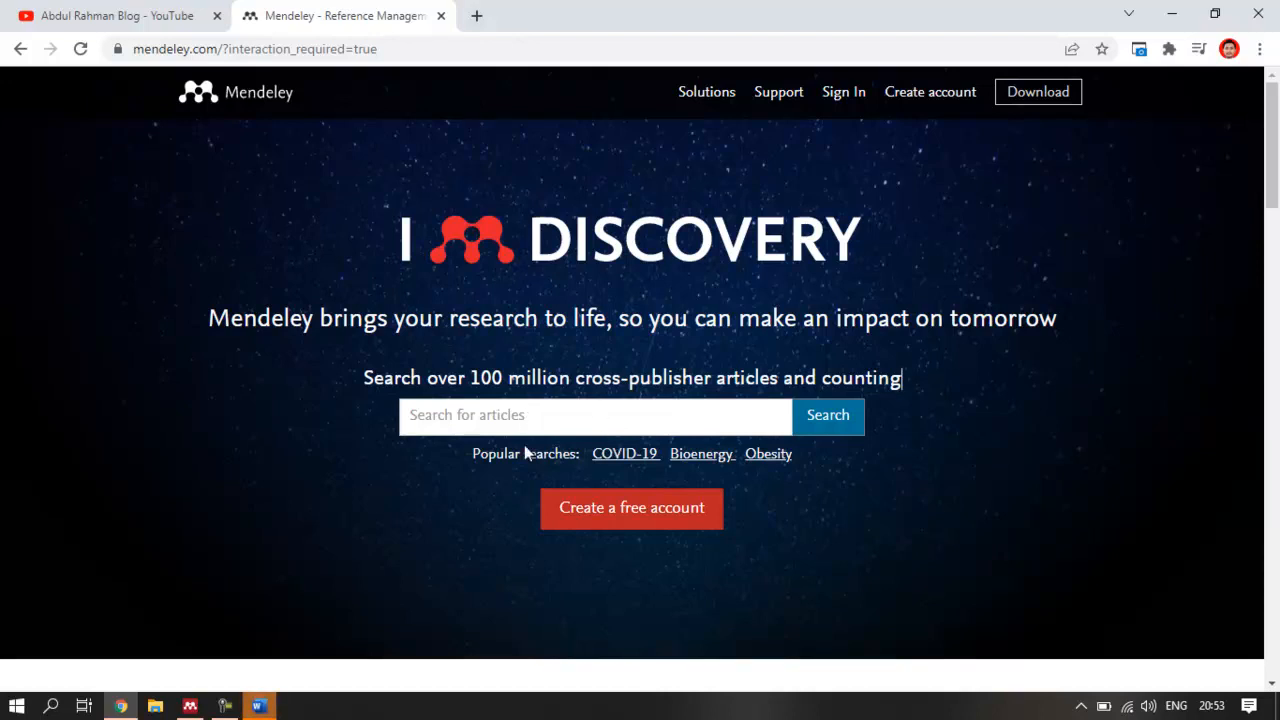
{"action": "left_click", "coordinate": [260, 706]}
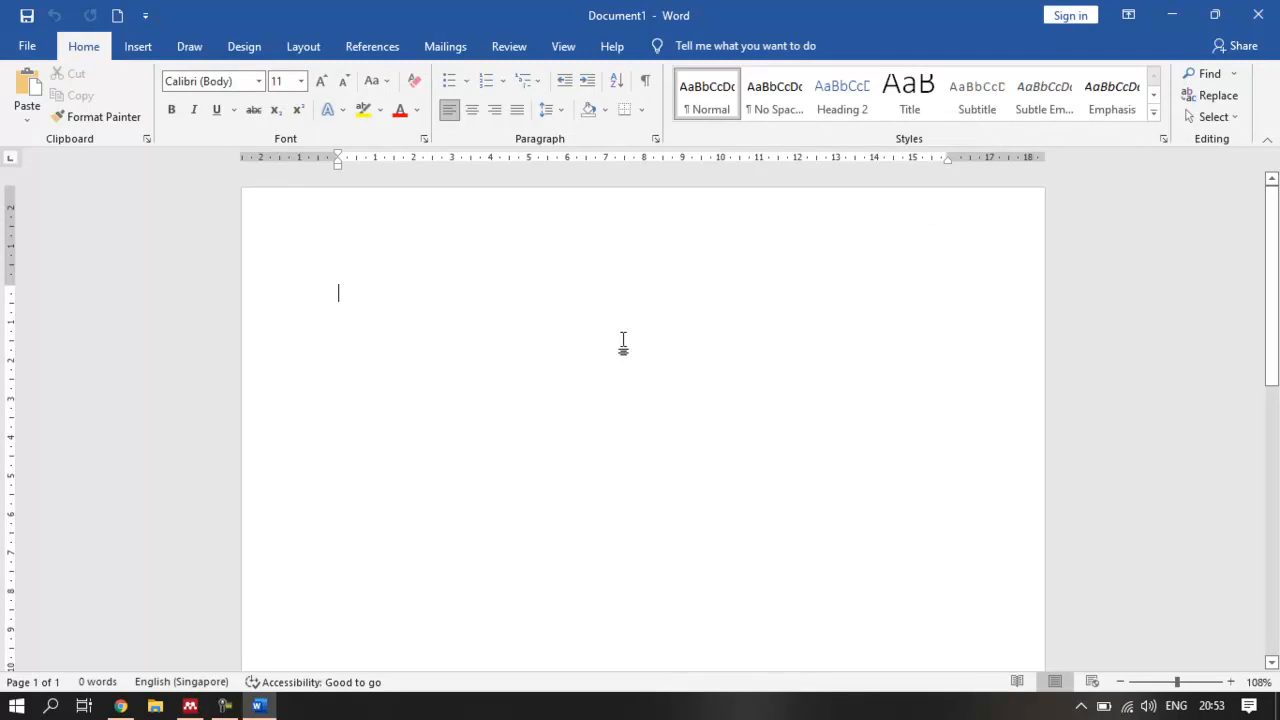
Enter the title "DIGITAL MARKETING DI ERA PANDEMI DENGAN SOCIAL MEDIA" in the document and centre it
{"action": "type", "text": "M"}
{"action": "key", "text": "BackSpace"}
{"action": "type", "text": "DIGITAL MARKETING DI ERA PANDE"}
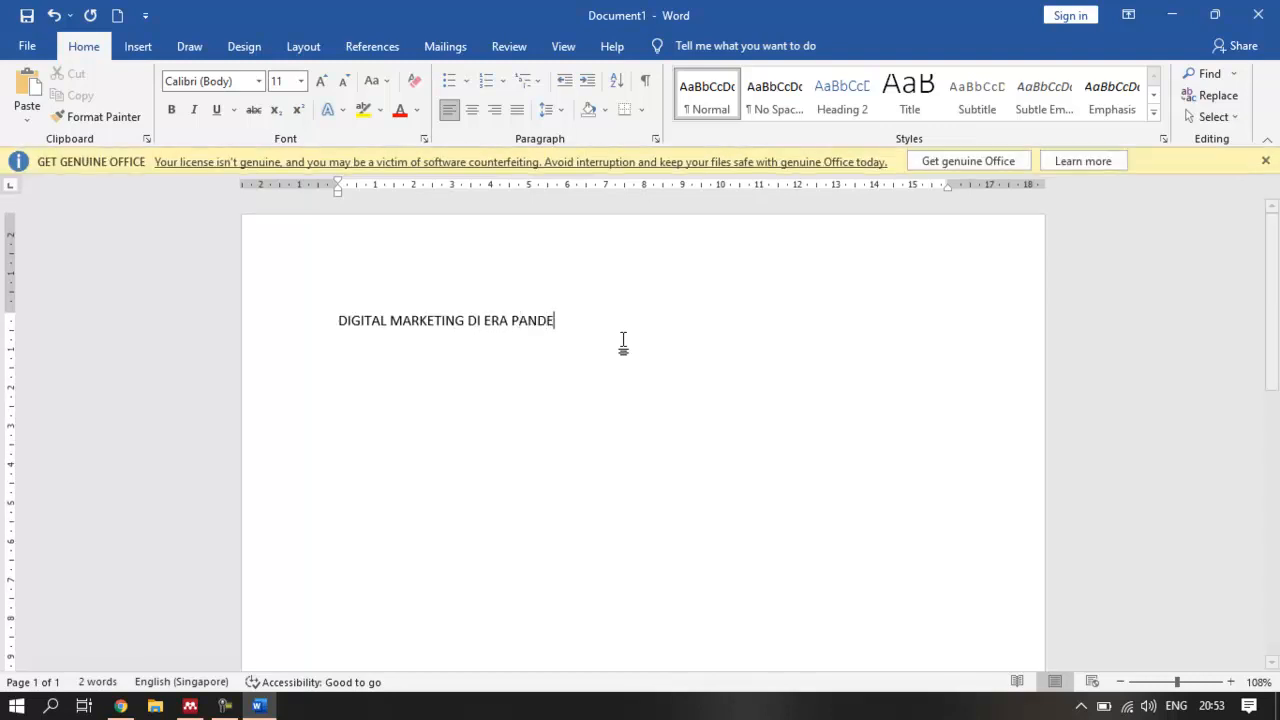
{"action": "type", "text": "MI DENGAN"}
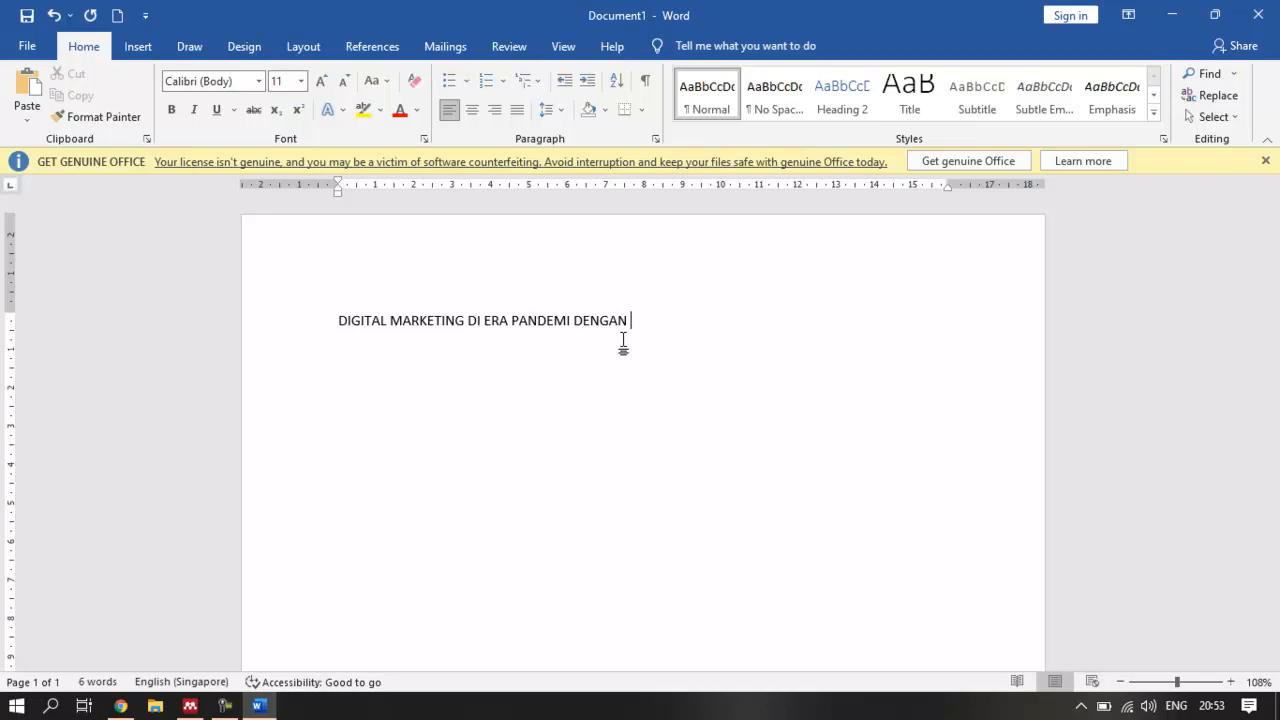
{"action": "type", "text": "SOCIAL MEDIA"}
{"action": "triple_click", "coordinate": [457, 322]}
{"action": "left_click", "coordinate": [479, 111]}
{"action": "left_click", "coordinate": [797, 352]}
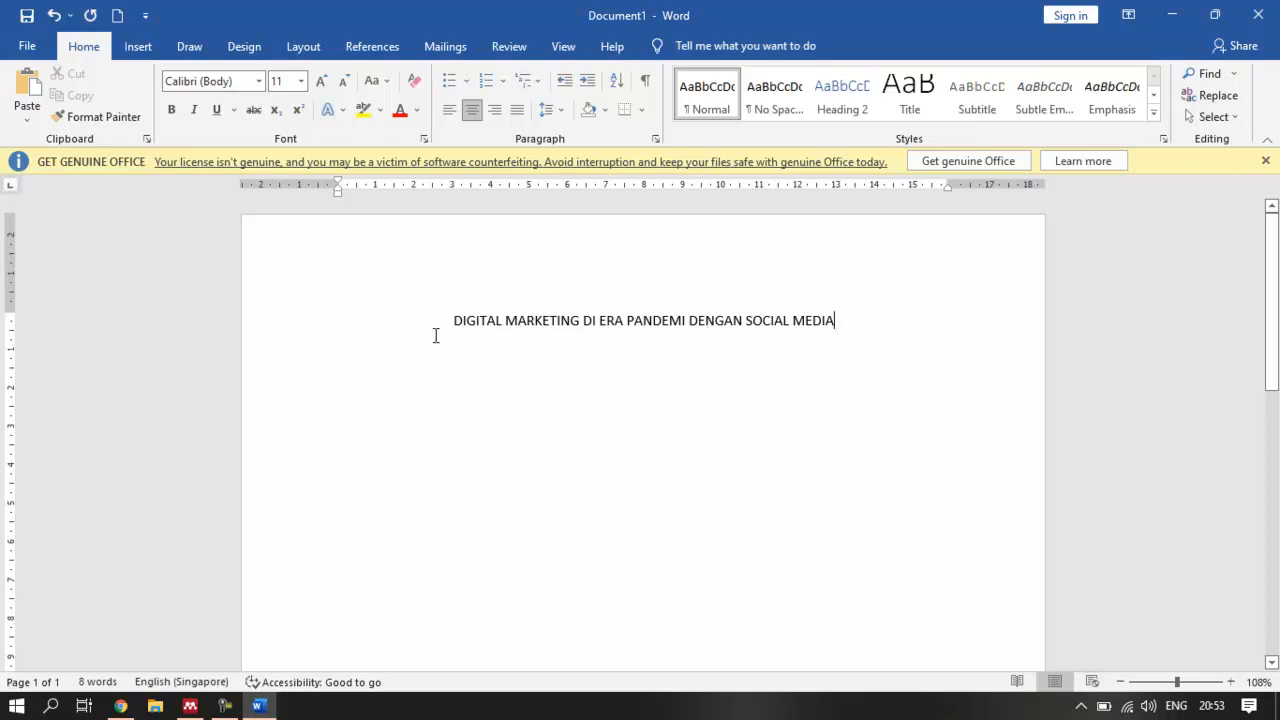
{"action": "left_click_drag", "start_coordinate": [449, 323], "coordinate": [846, 334]}
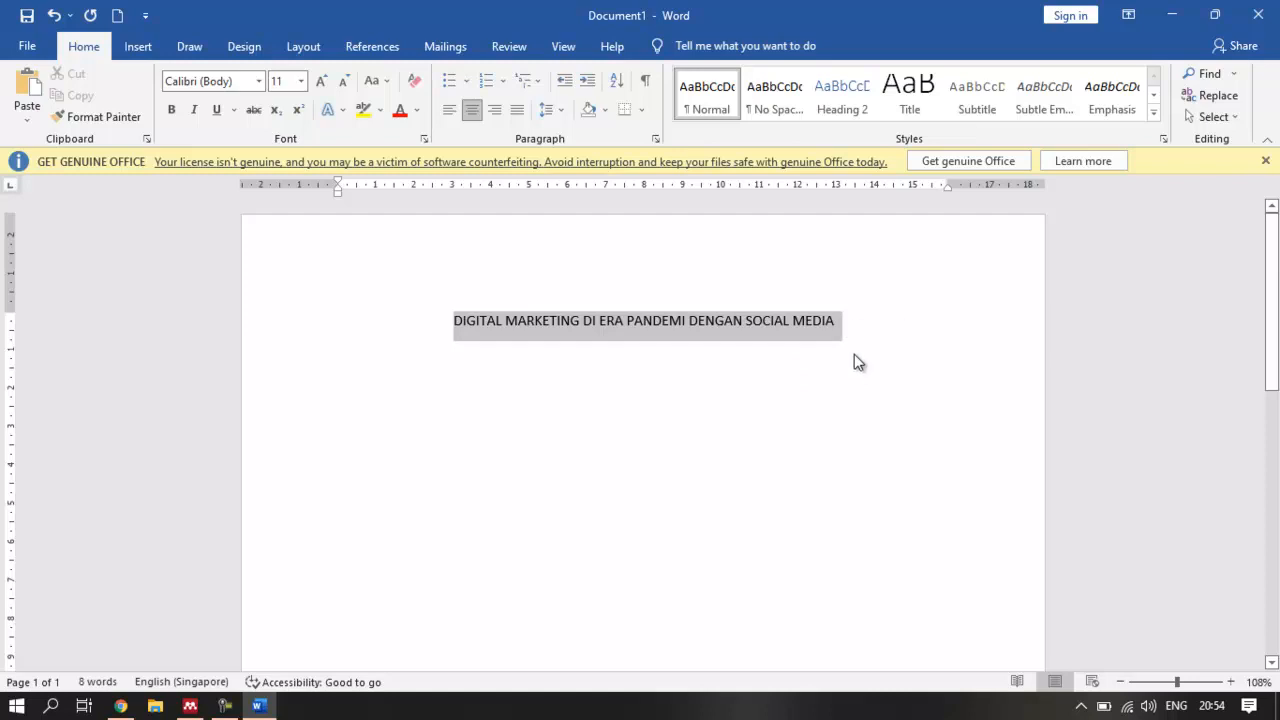
{"action": "left_click", "coordinate": [855, 357]}
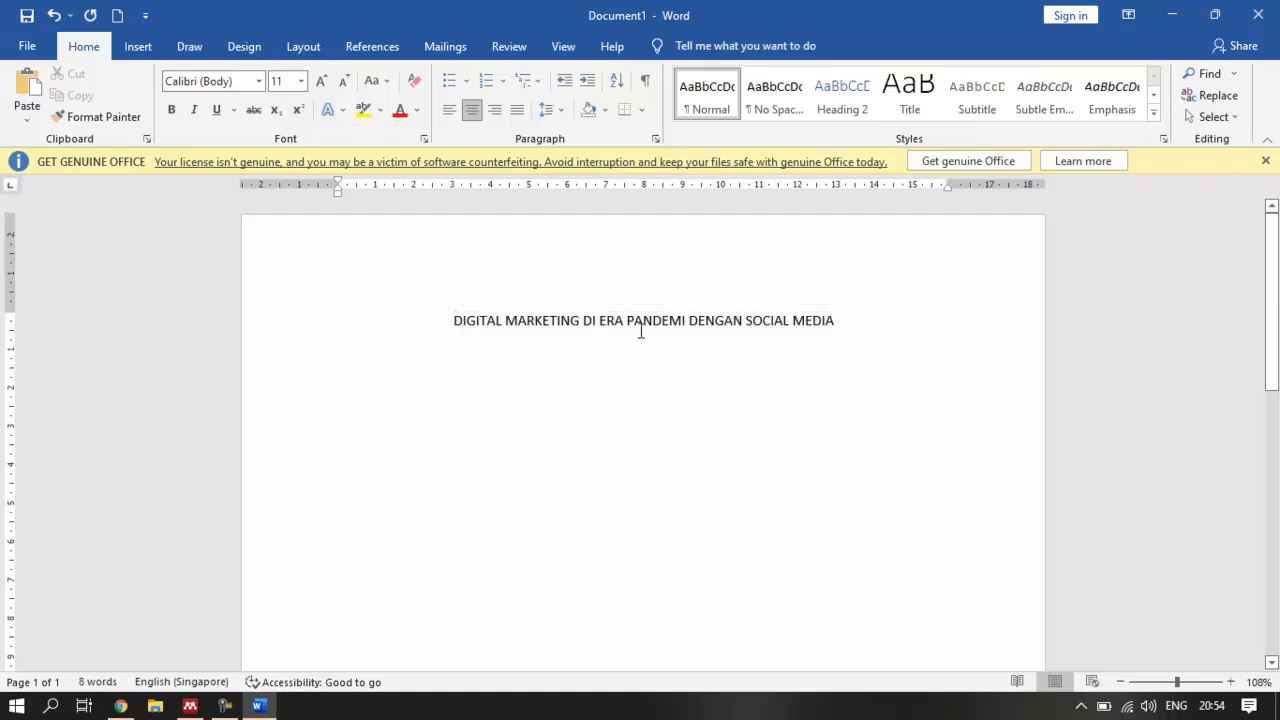
{"action": "left_click", "coordinate": [448, 316]}
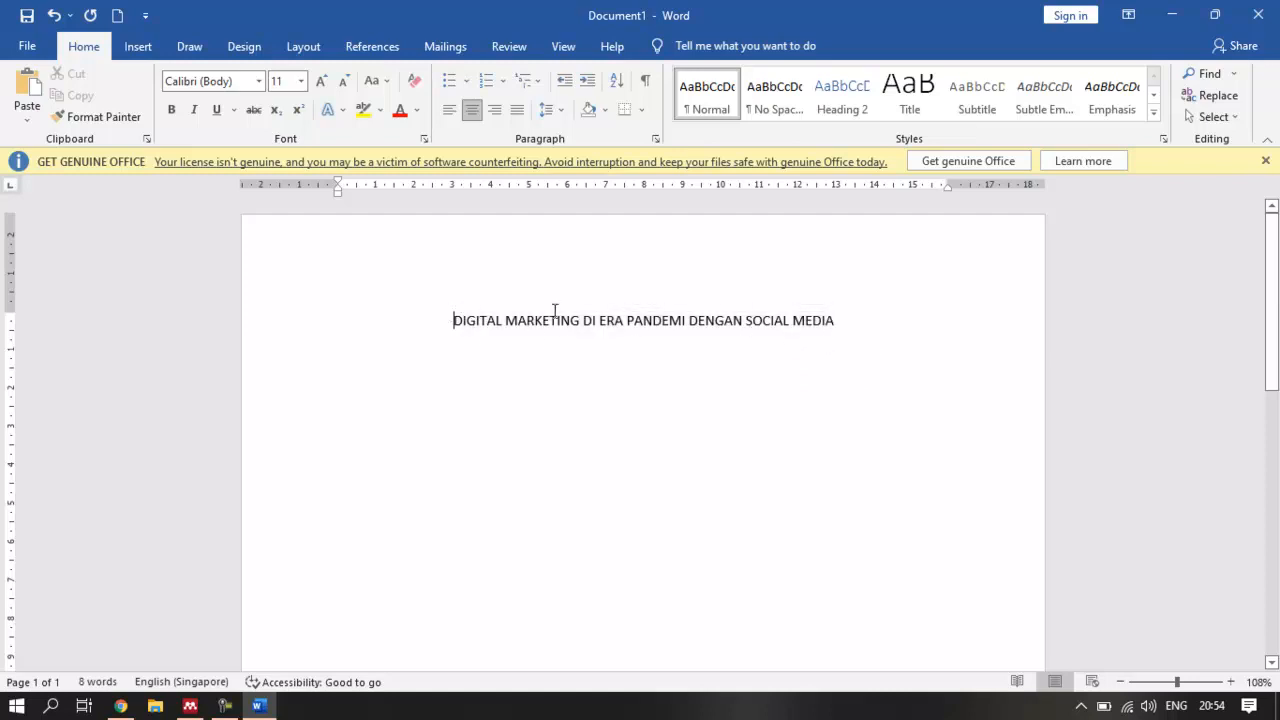
Copy the document title "DIGITAL MARKETING DI ERA PANDEMI DENGAN SOCIAL MEDIA" and search for it in Mendeley's article search in Chrome
{"action": "left_click", "coordinate": [837, 320], "text": "shift"}
{"action": "left_click_drag", "start_coordinate": [1002, 322], "coordinate": [1002, 321]}
{"action": "key", "text": "ctrl+c"}
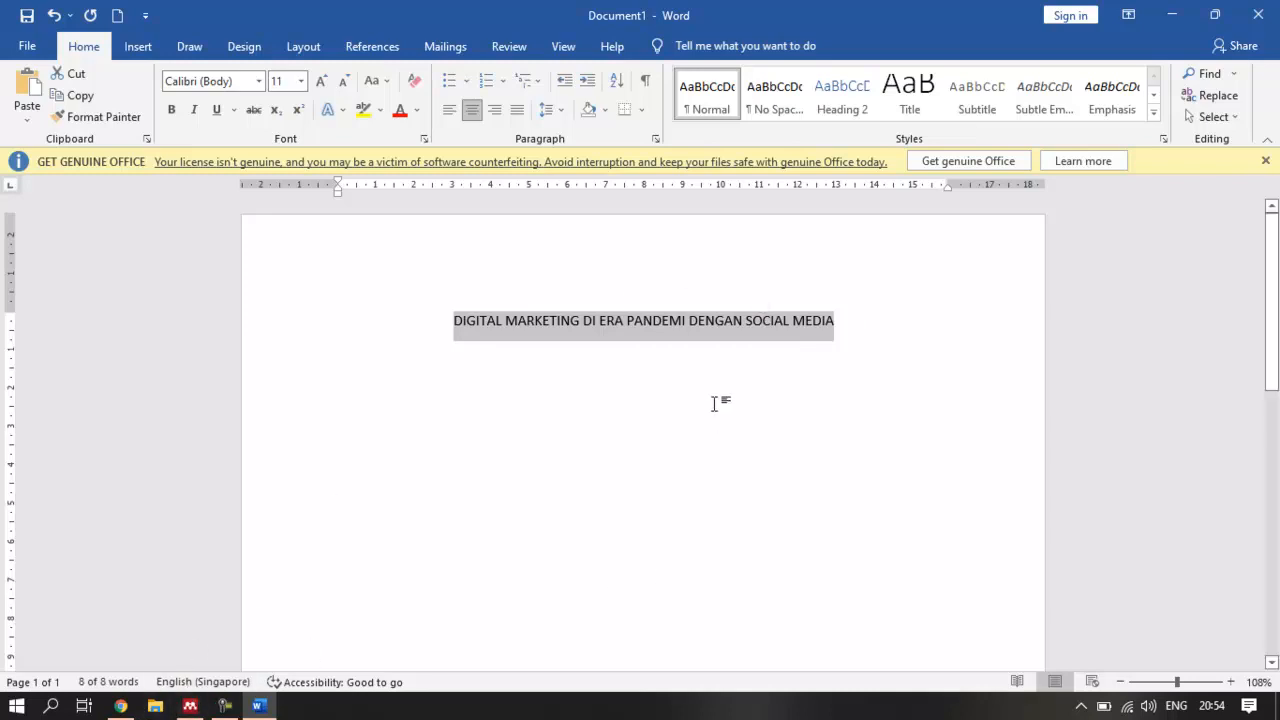
{"action": "left_click", "coordinate": [120, 706]}
{"action": "left_click", "coordinate": [611, 423]}
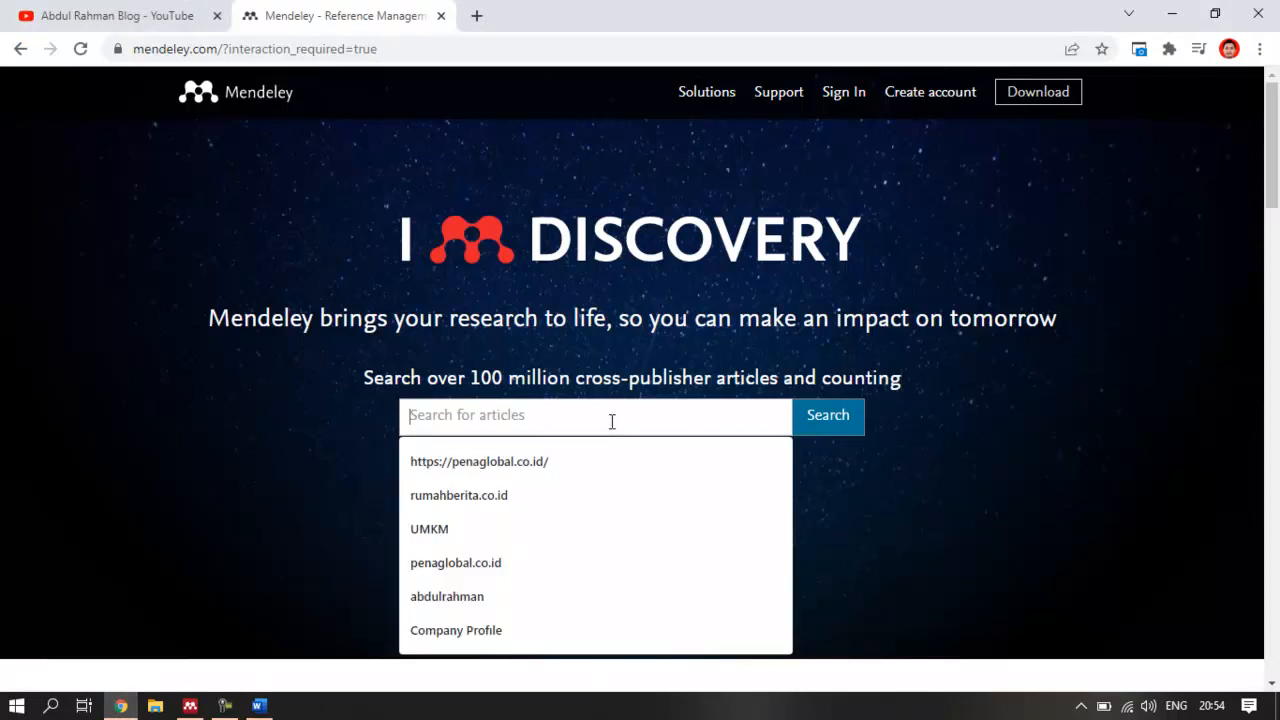
{"action": "key", "text": "ctrl+v"}
{"action": "left_click", "coordinate": [835, 426]}
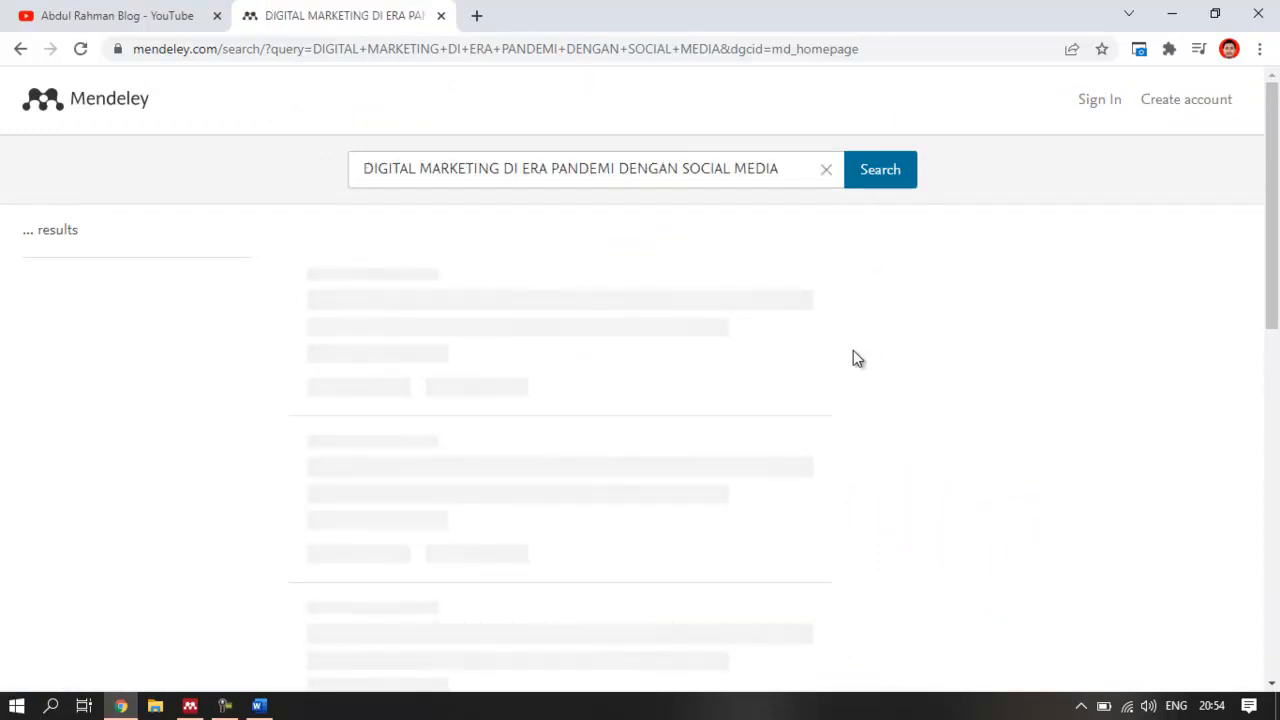
Filter the article search results to the Journal document type
{"action": "scroll", "coordinate": [940, 316], "scroll_direction": "down", "scroll_amount": 1}
{"action": "scroll", "coordinate": [940, 316], "scroll_direction": "down", "scroll_amount": 12}
{"action": "scroll", "coordinate": [940, 318], "scroll_direction": "down", "scroll_amount": 4}
{"action": "scroll", "coordinate": [940, 318], "scroll_direction": "up", "scroll_amount": 15}
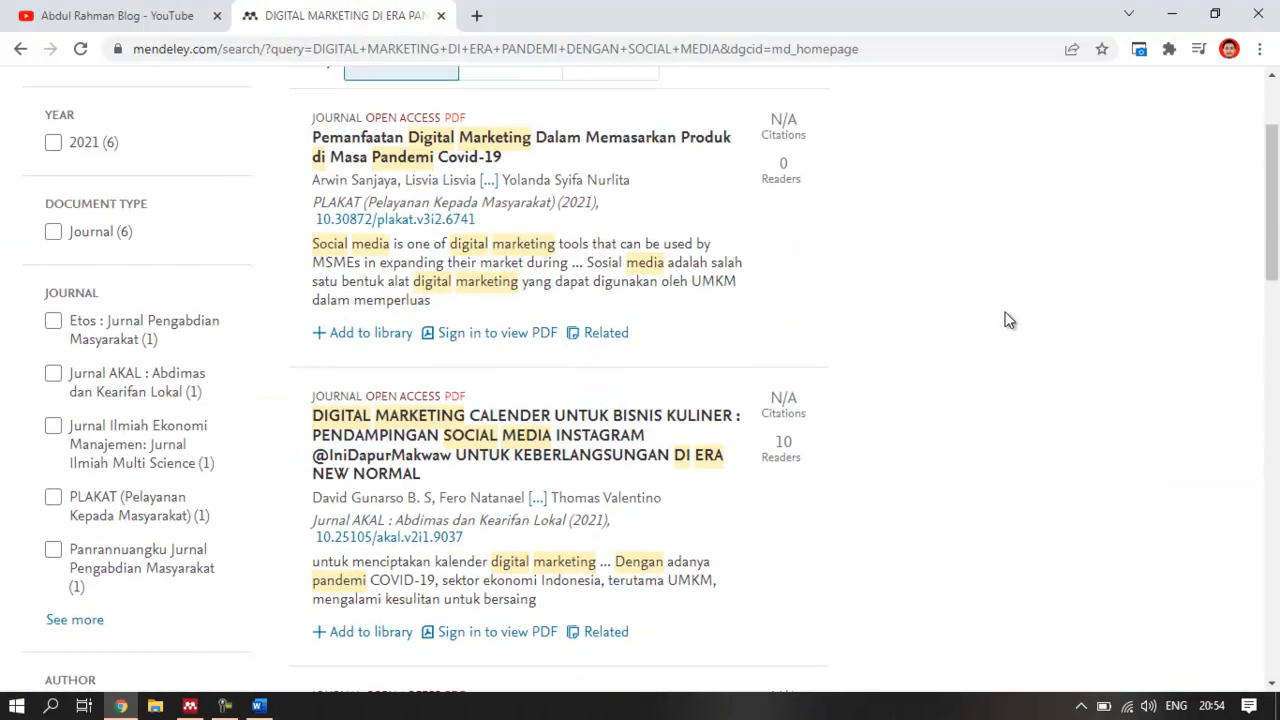
{"action": "scroll", "coordinate": [234, 269], "scroll_direction": "up", "scroll_amount": 2}
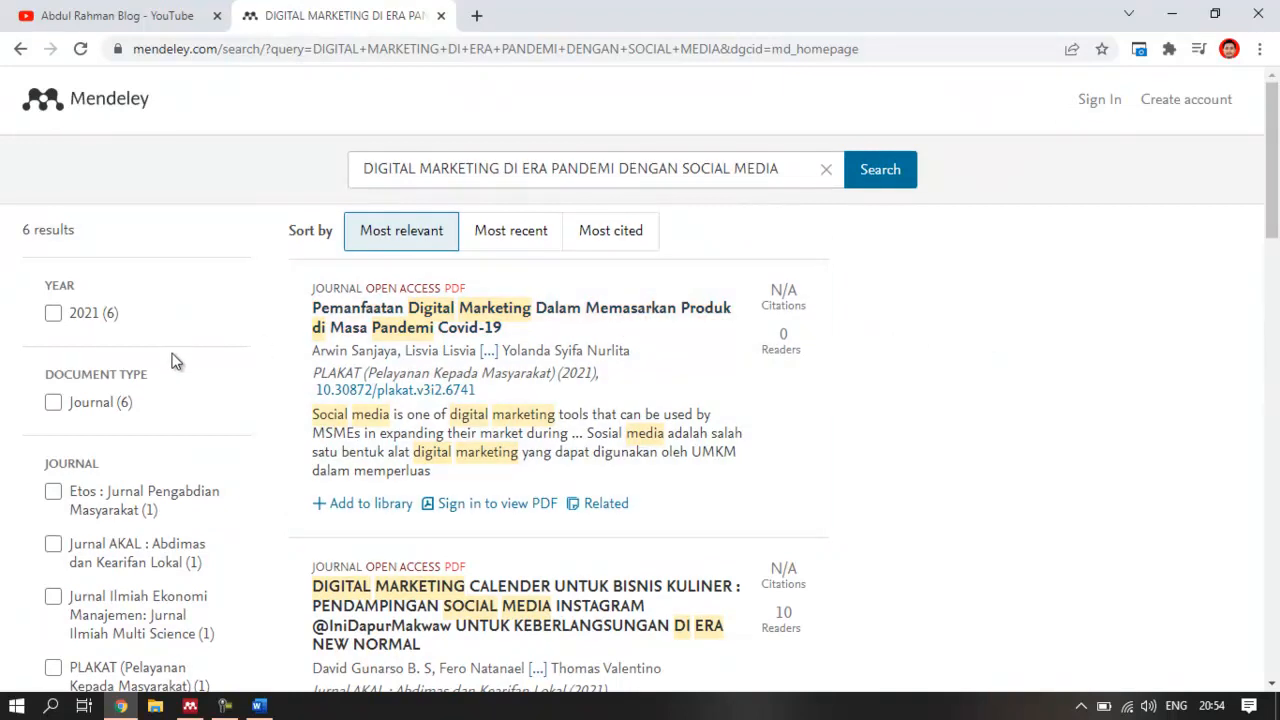
{"action": "scroll", "coordinate": [385, 370], "scroll_direction": "down", "scroll_amount": 2}
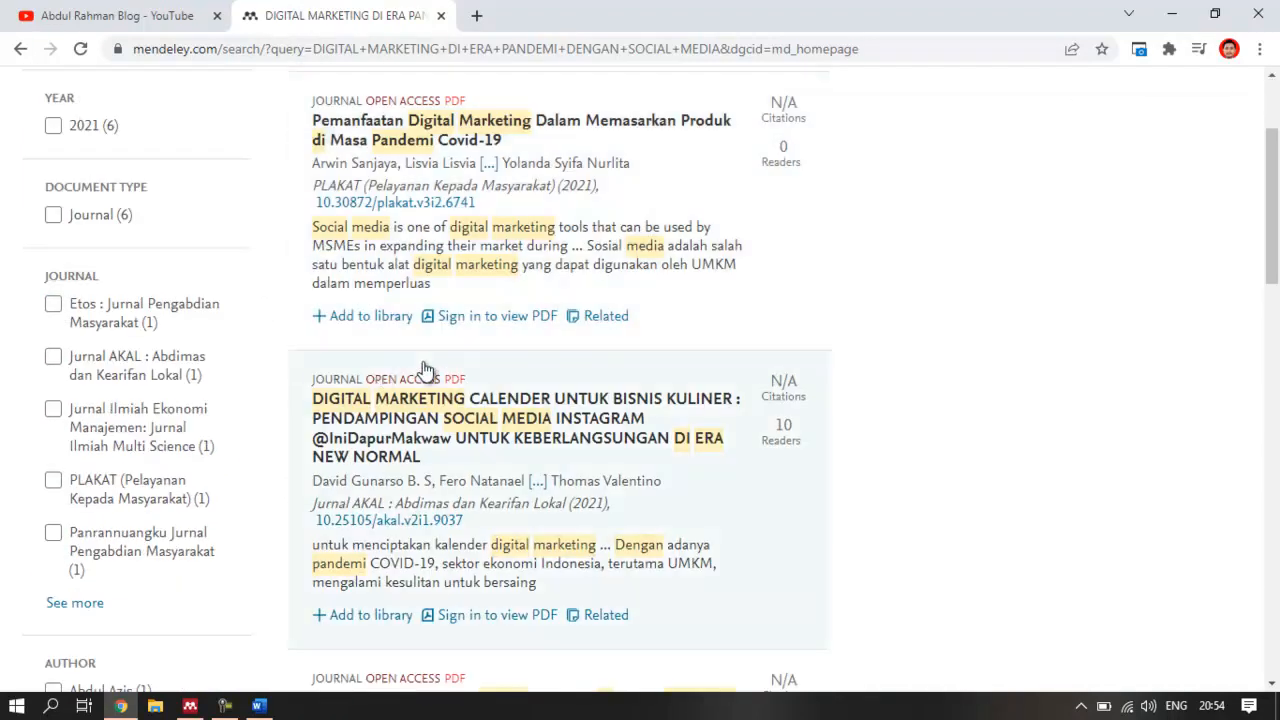
{"action": "scroll", "coordinate": [525, 375], "scroll_direction": "down", "scroll_amount": 3}
{"action": "scroll", "coordinate": [350, 352], "scroll_direction": "down", "scroll_amount": 2}
{"action": "scroll", "coordinate": [350, 352], "scroll_direction": "up", "scroll_amount": 7}
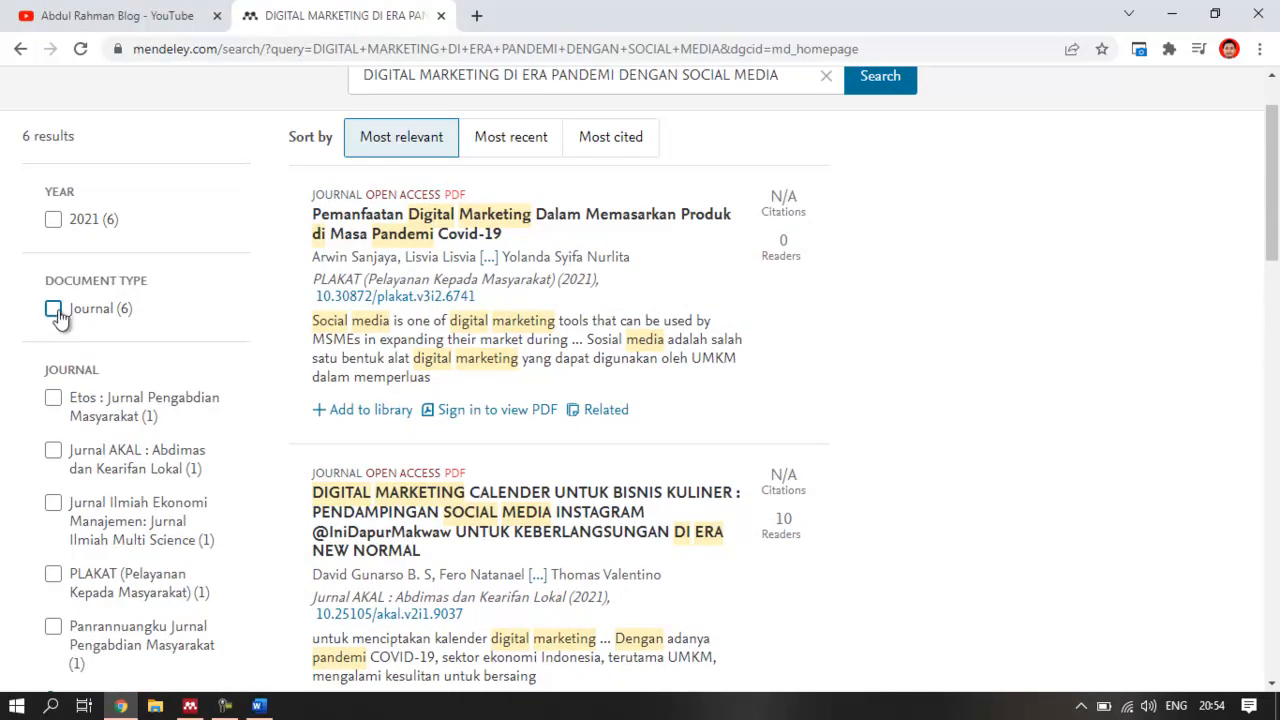
{"action": "left_click", "coordinate": [53, 312]}
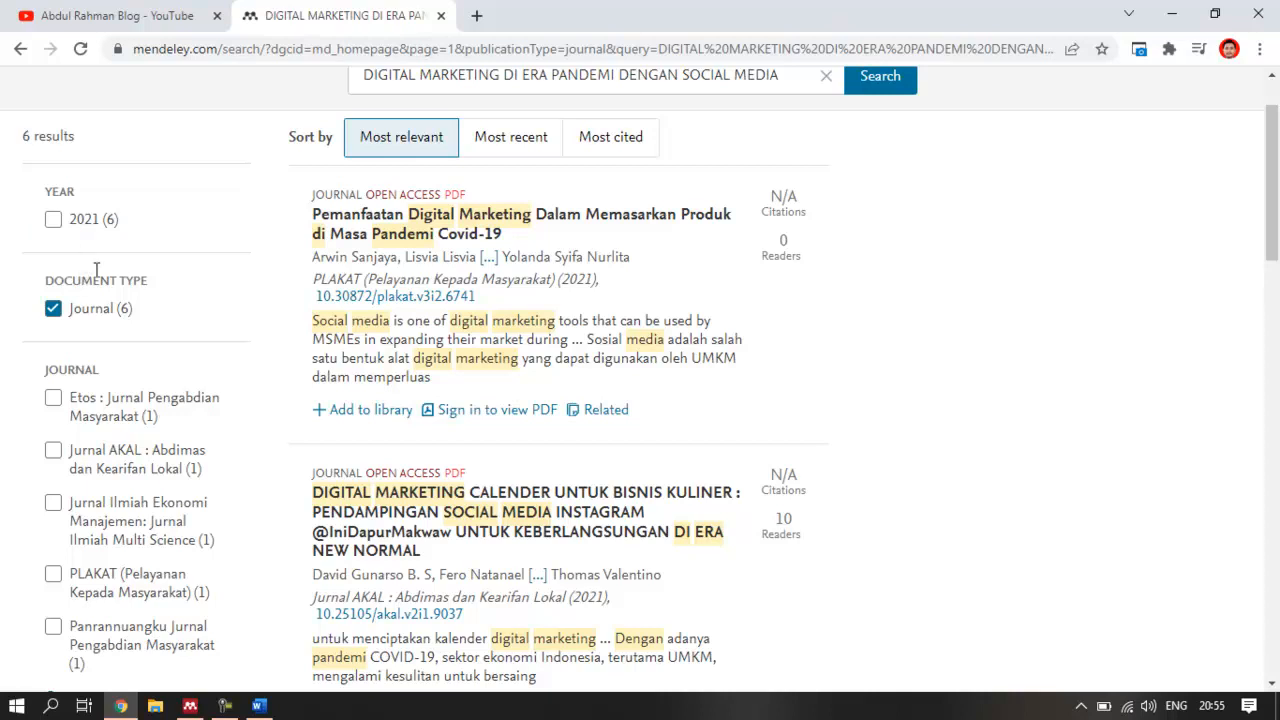
Examine the journal results and the author and access type filters, comparing open-access articles with those without a PDF
{"action": "scroll", "coordinate": [100, 260], "scroll_direction": "down", "scroll_amount": 3}
{"action": "scroll", "coordinate": [85, 467], "scroll_direction": "down", "scroll_amount": 3}
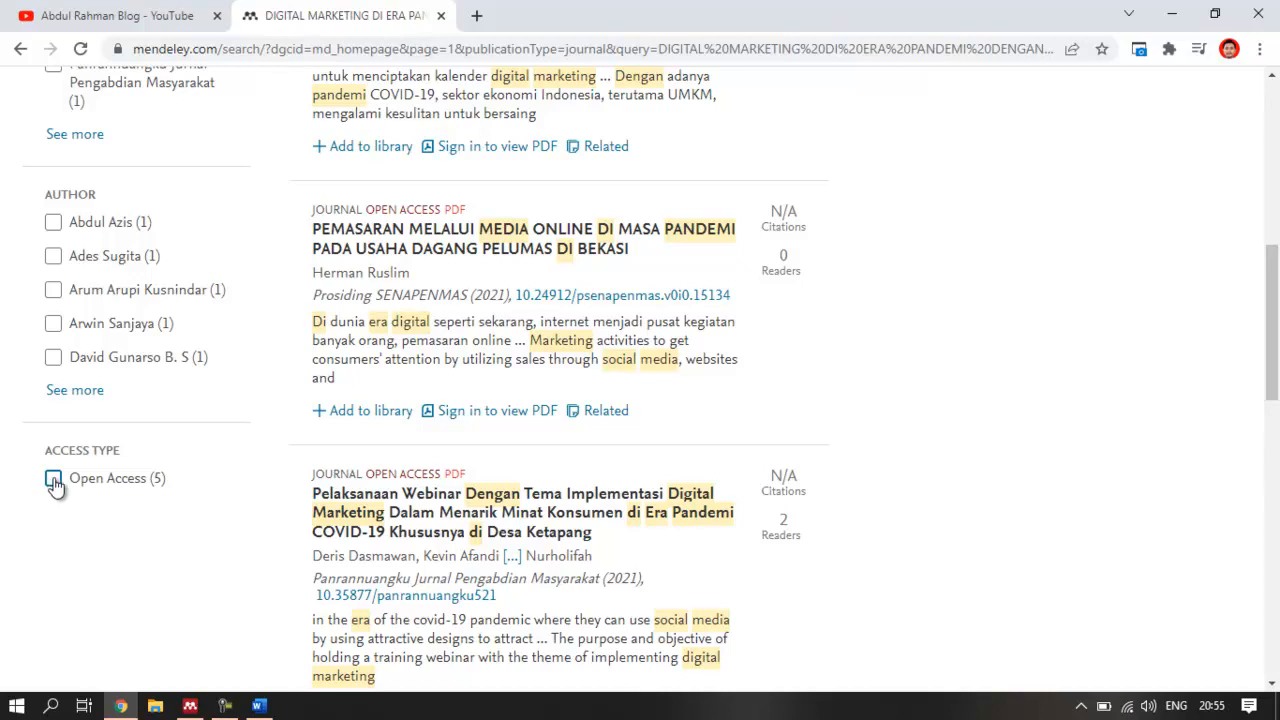
{"action": "scroll", "coordinate": [220, 349], "scroll_direction": "down", "scroll_amount": 3}
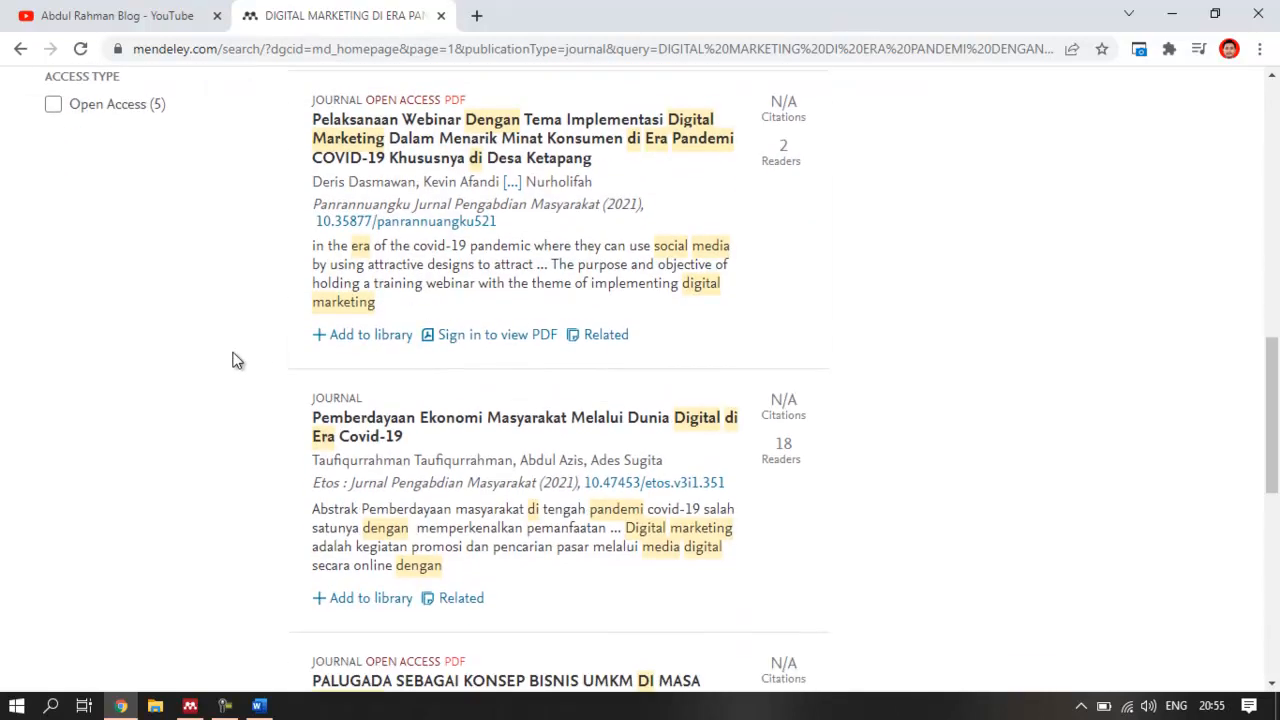
{"action": "scroll", "coordinate": [320, 337], "scroll_direction": "down", "scroll_amount": 2}
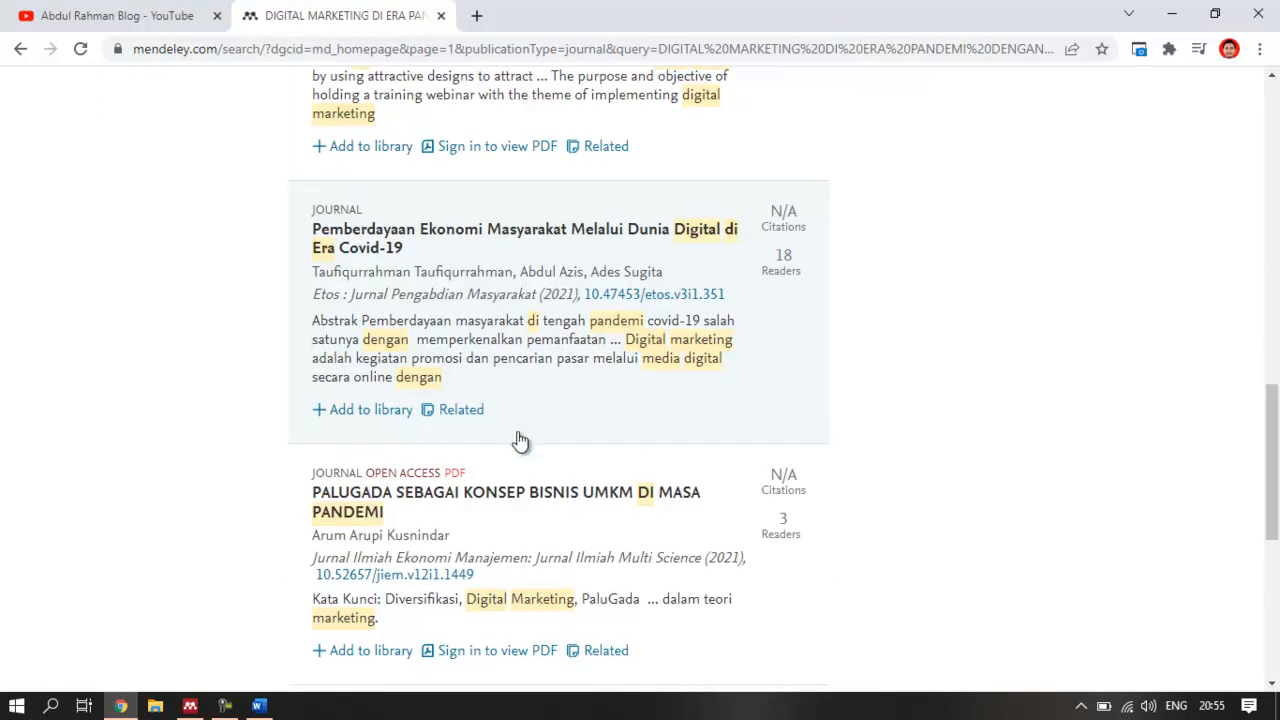
{"action": "scroll", "coordinate": [517, 432], "scroll_direction": "up", "scroll_amount": 8}
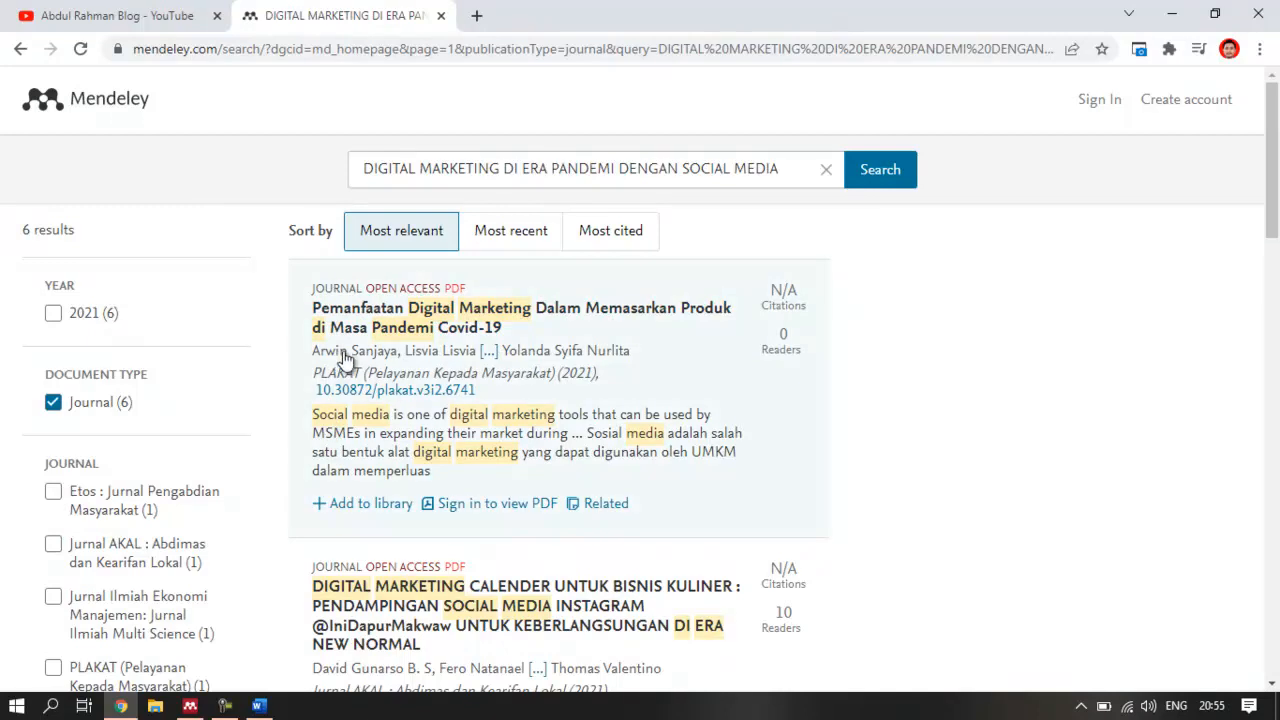
{"action": "scroll", "coordinate": [898, 322], "scroll_direction": "down", "scroll_amount": 5}
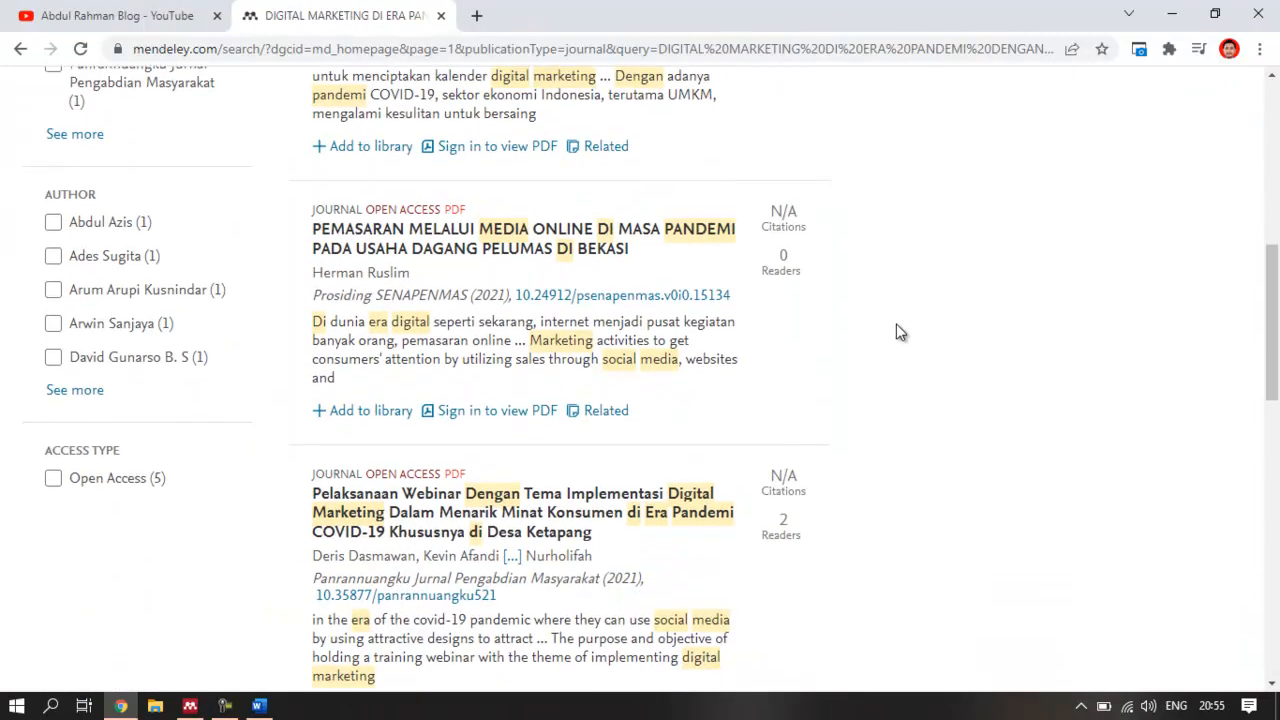
{"action": "scroll", "coordinate": [898, 332], "scroll_direction": "down", "scroll_amount": 4}
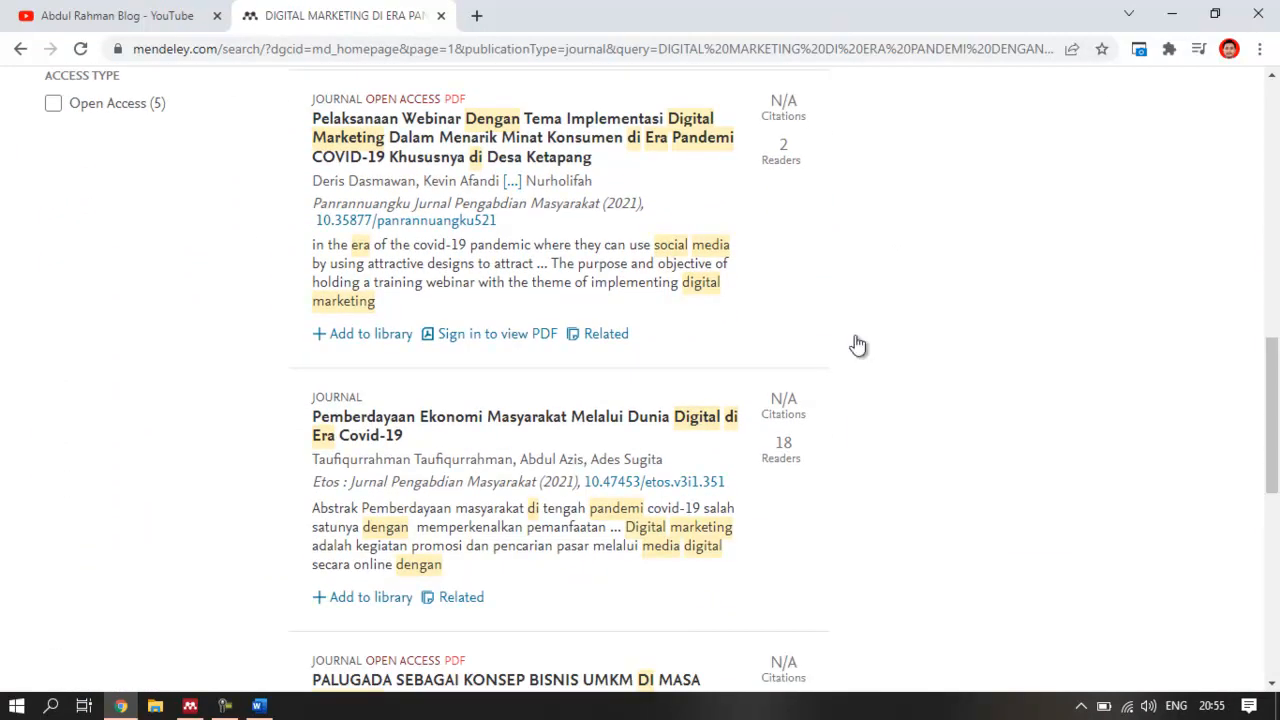
{"action": "scroll", "coordinate": [686, 371], "scroll_direction": "down", "scroll_amount": 4}
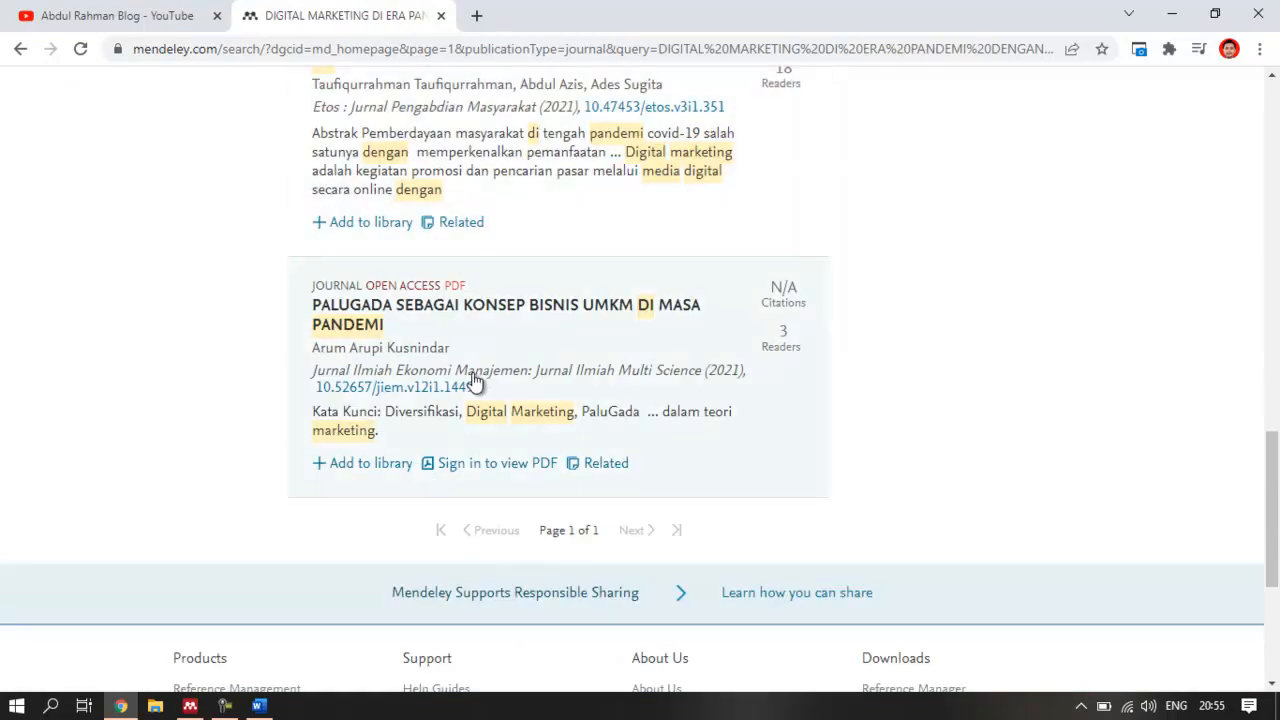
{"action": "scroll", "coordinate": [475, 382], "scroll_direction": "up", "scroll_amount": 15}
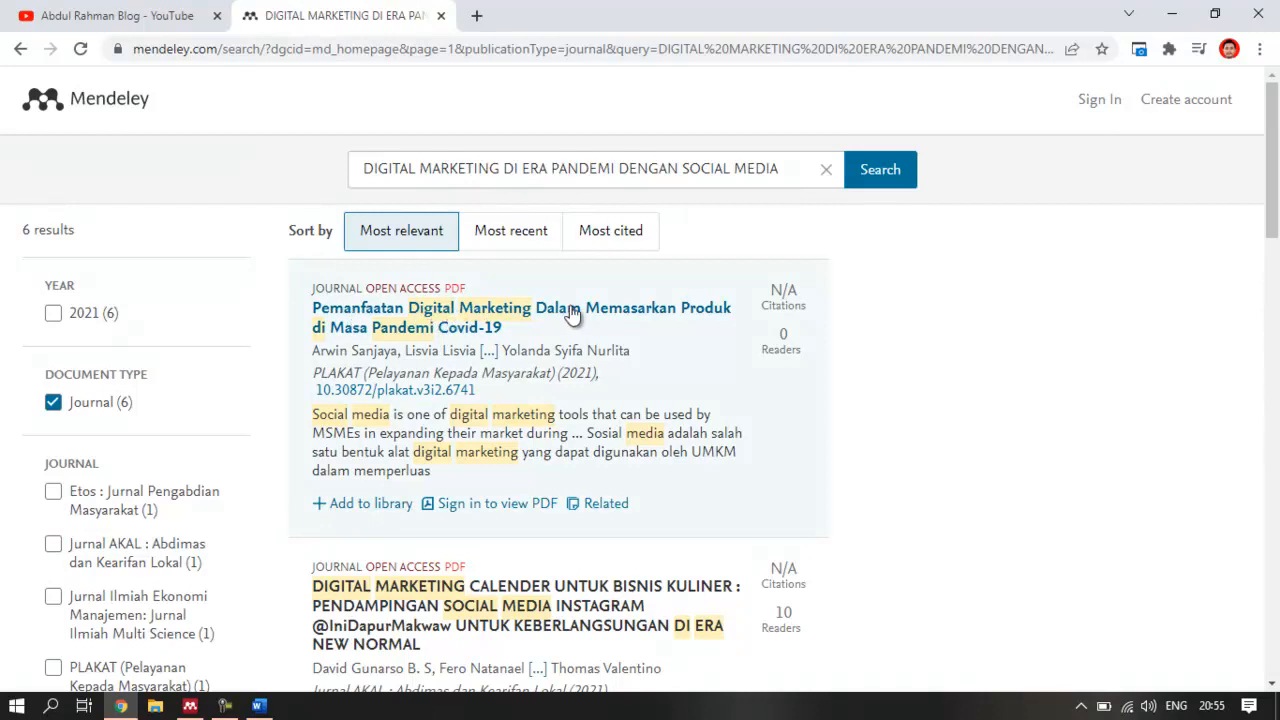
Add the first article to the library, signing in with Stay signed in turned off, and check which account Mendeley Desktop uses
{"action": "left_click", "coordinate": [360, 508]}
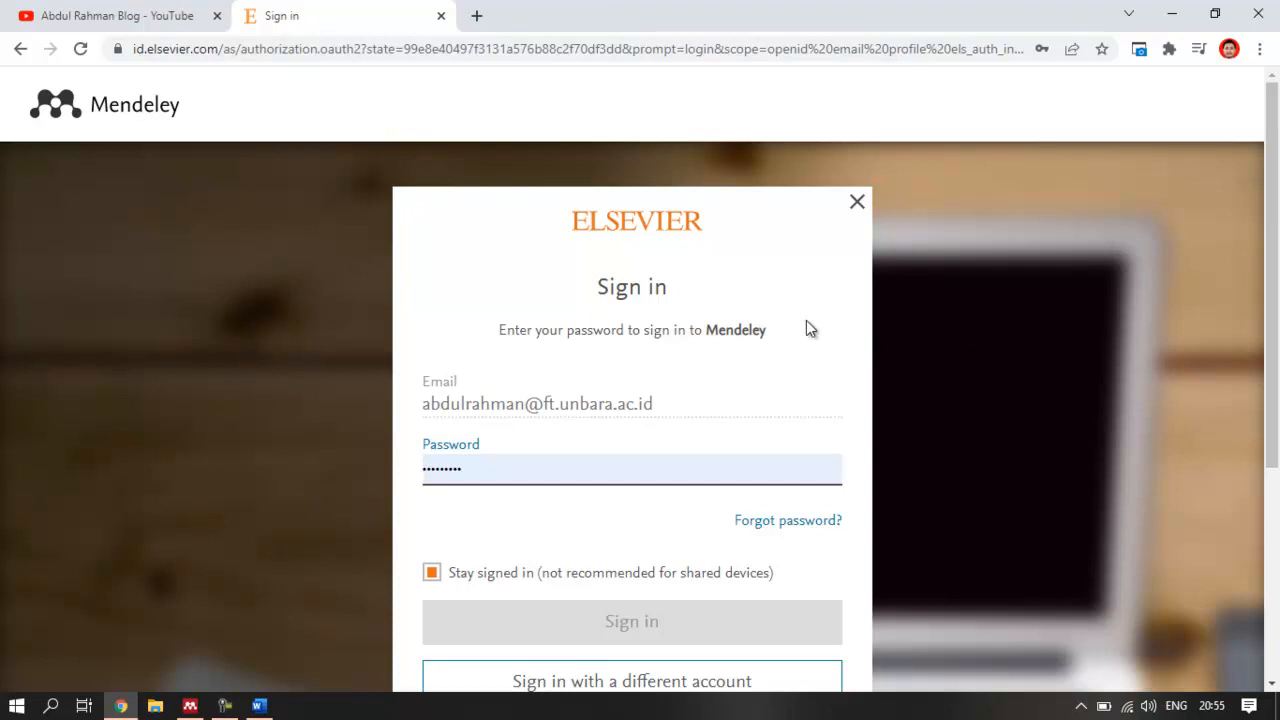
{"action": "scroll", "coordinate": [908, 345], "scroll_direction": "down", "scroll_amount": 1}
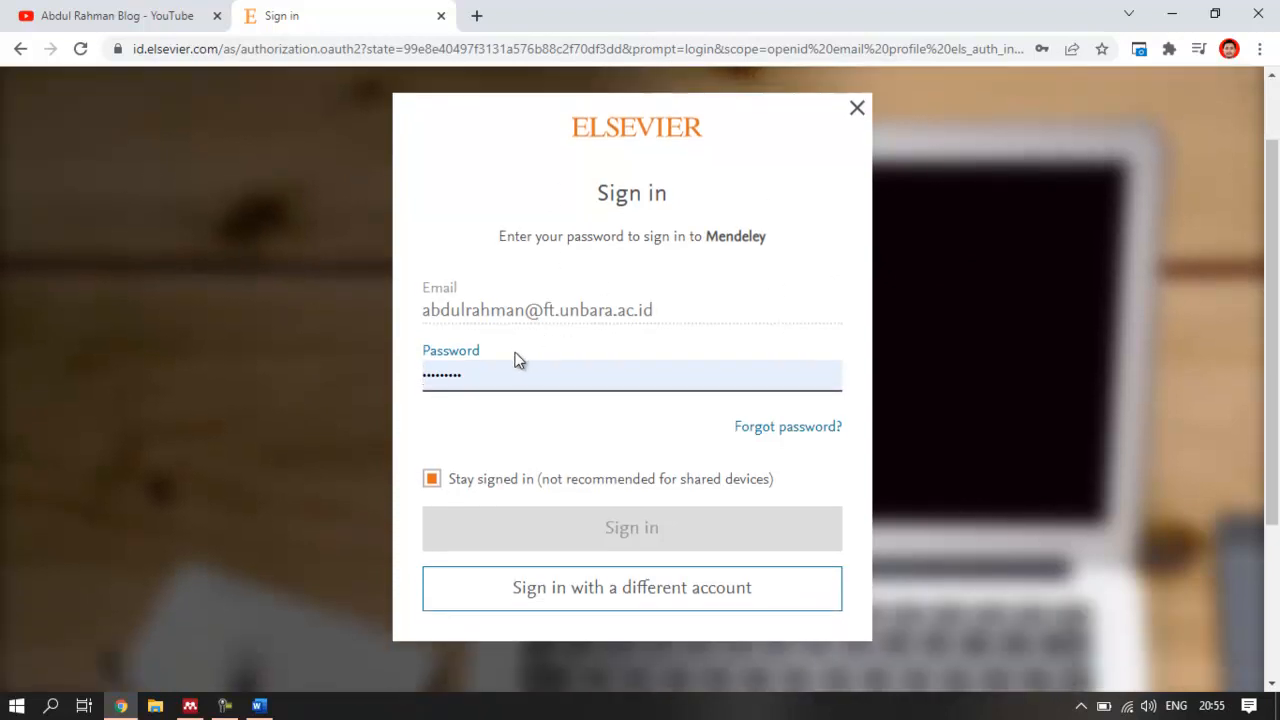
{"action": "left_click", "coordinate": [432, 479]}
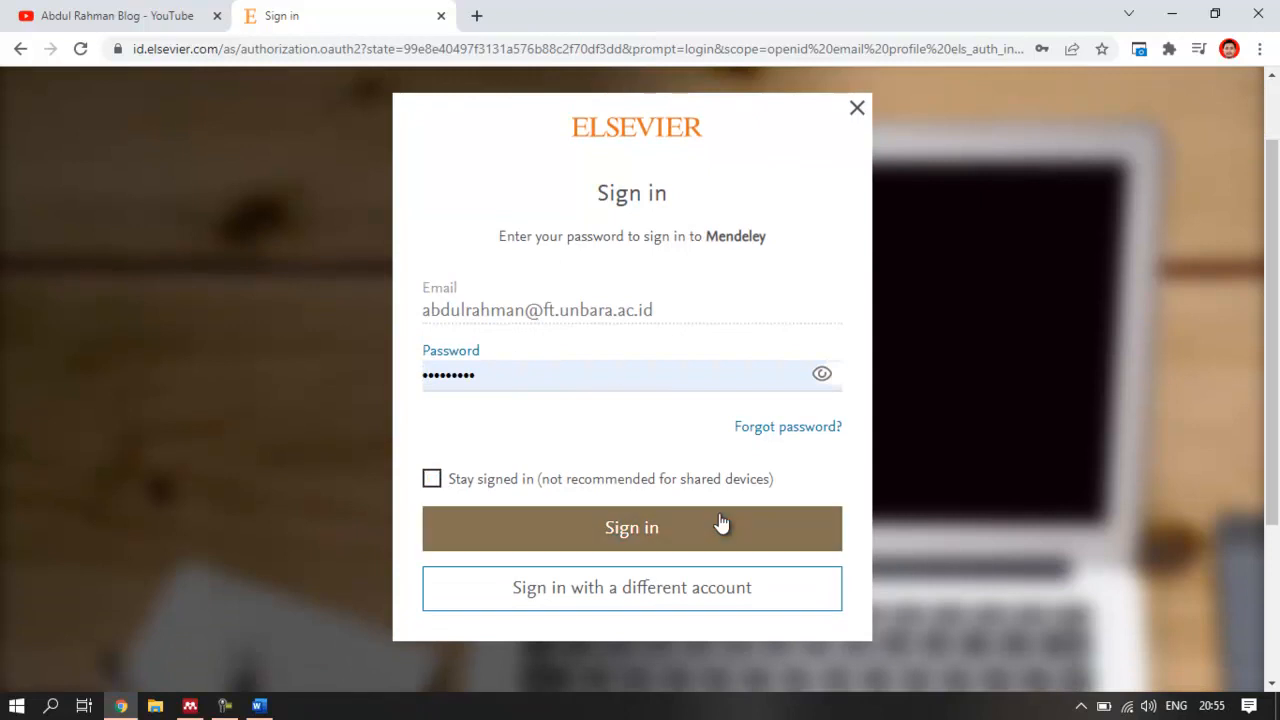
{"action": "left_click", "coordinate": [627, 537]}
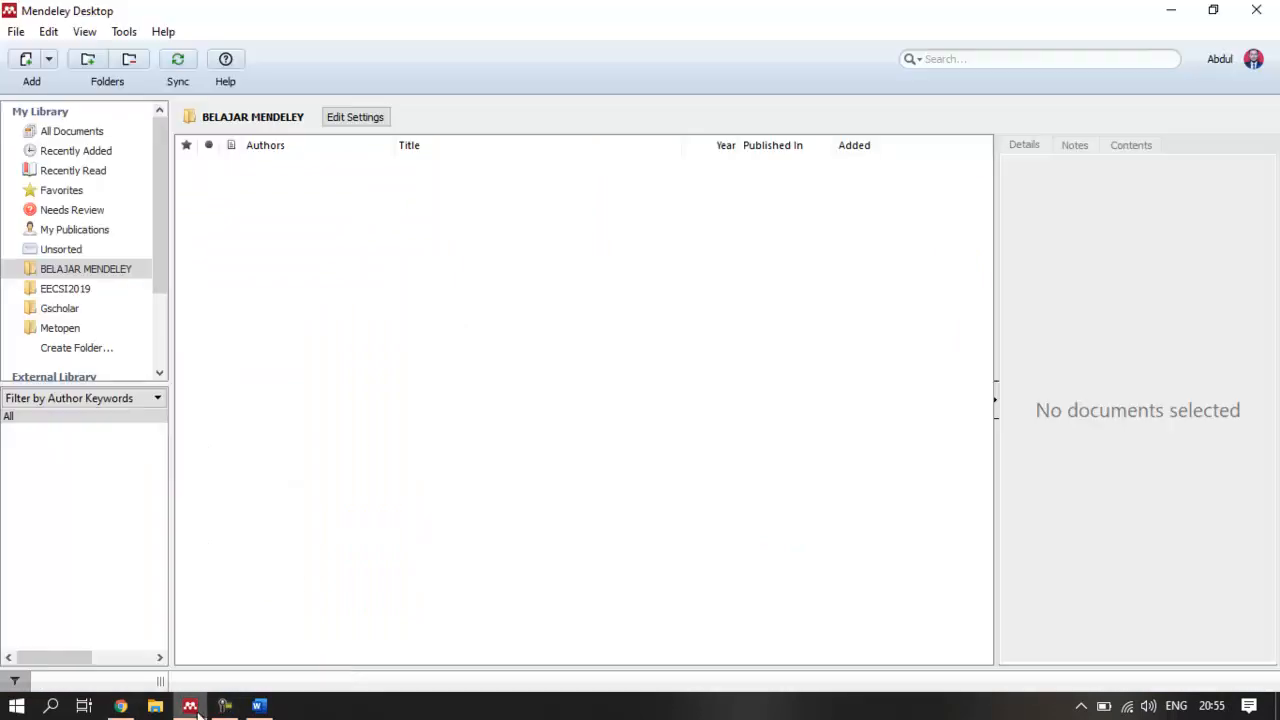
{"action": "left_click", "coordinate": [16, 31]}
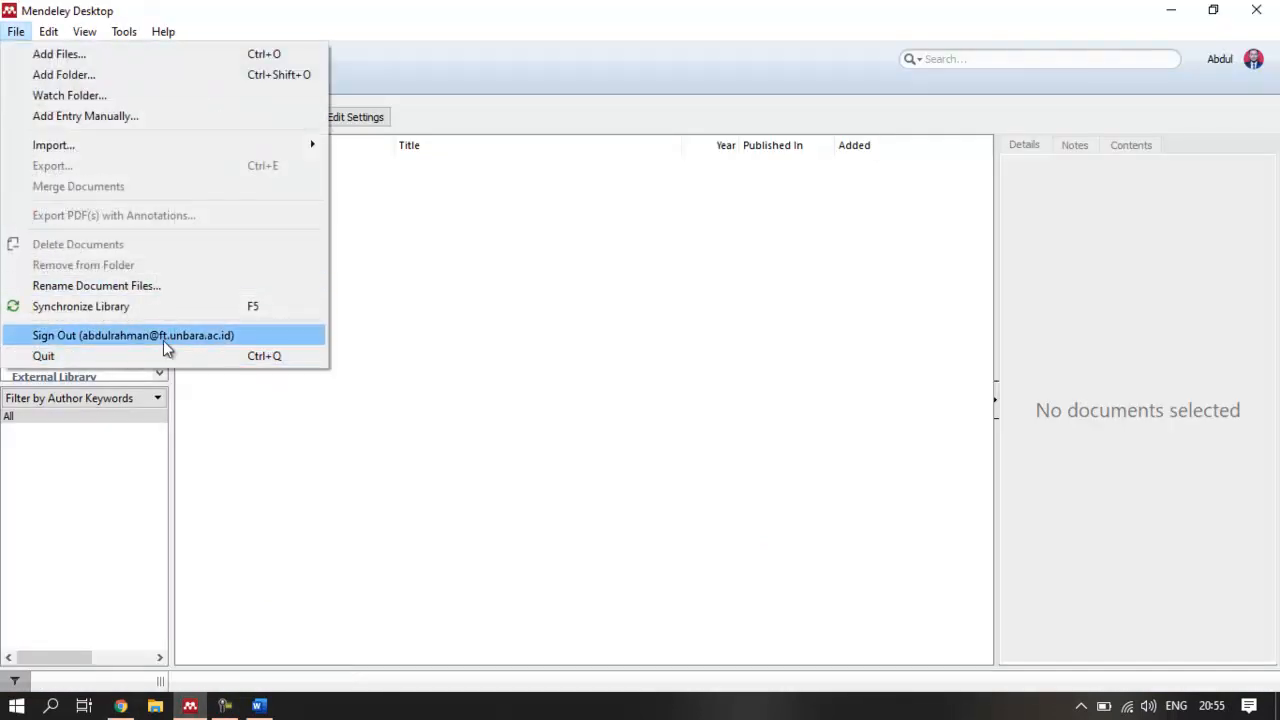
{"action": "left_click", "coordinate": [121, 706]}
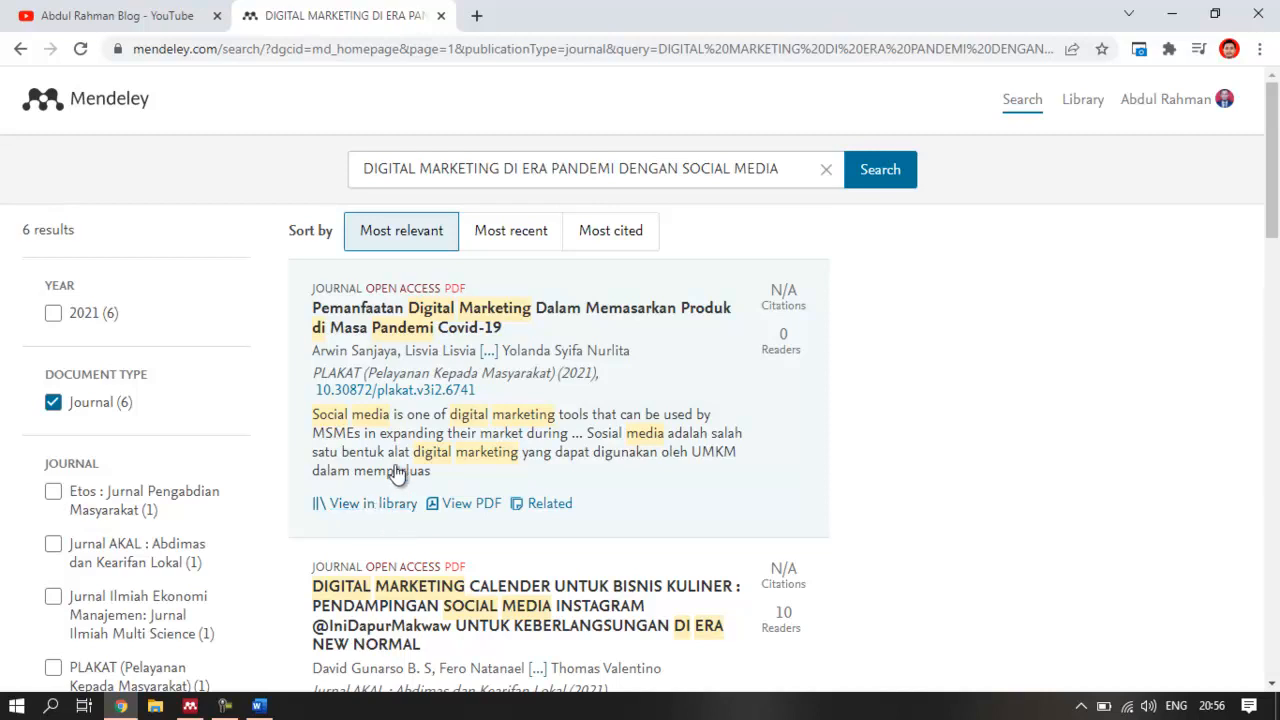
Add the remaining open-access PDF articles in the results to the library, skipping "Pemberdayaan Ekonomi Masyarakat Melalui Dunia Digital di Era Covid-19"
{"action": "scroll", "coordinate": [384, 329], "scroll_direction": "down", "scroll_amount": 1}
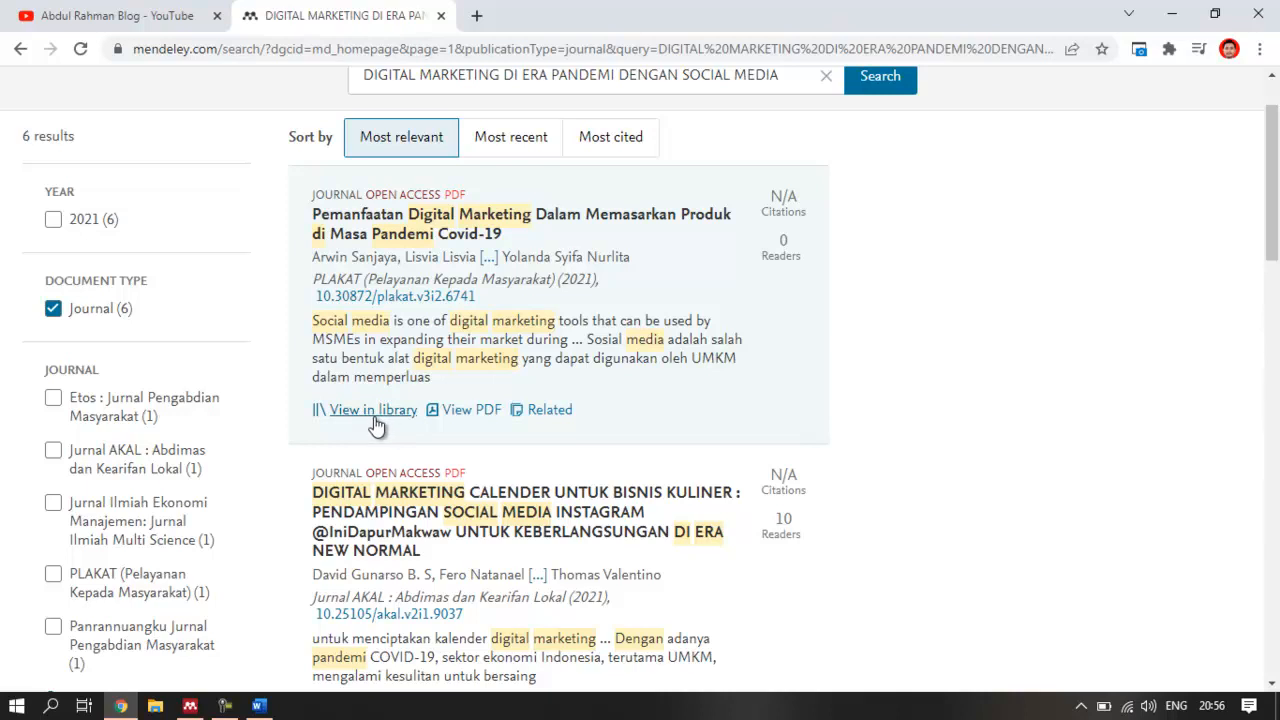
{"action": "scroll", "coordinate": [375, 425], "scroll_direction": "down", "scroll_amount": 2}
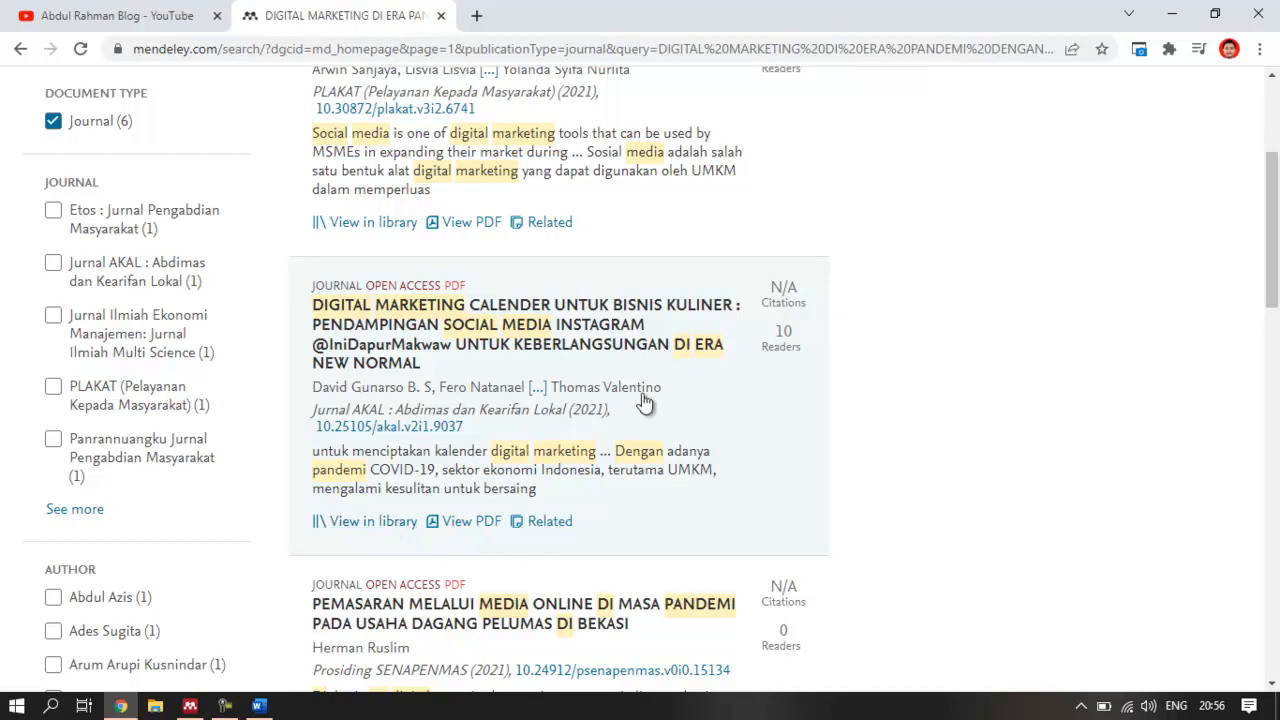
{"action": "scroll", "coordinate": [670, 420], "scroll_direction": "down", "scroll_amount": 3}
{"action": "left_click", "coordinate": [360, 506]}
{"action": "scroll", "coordinate": [640, 471], "scroll_direction": "down", "scroll_amount": 3}
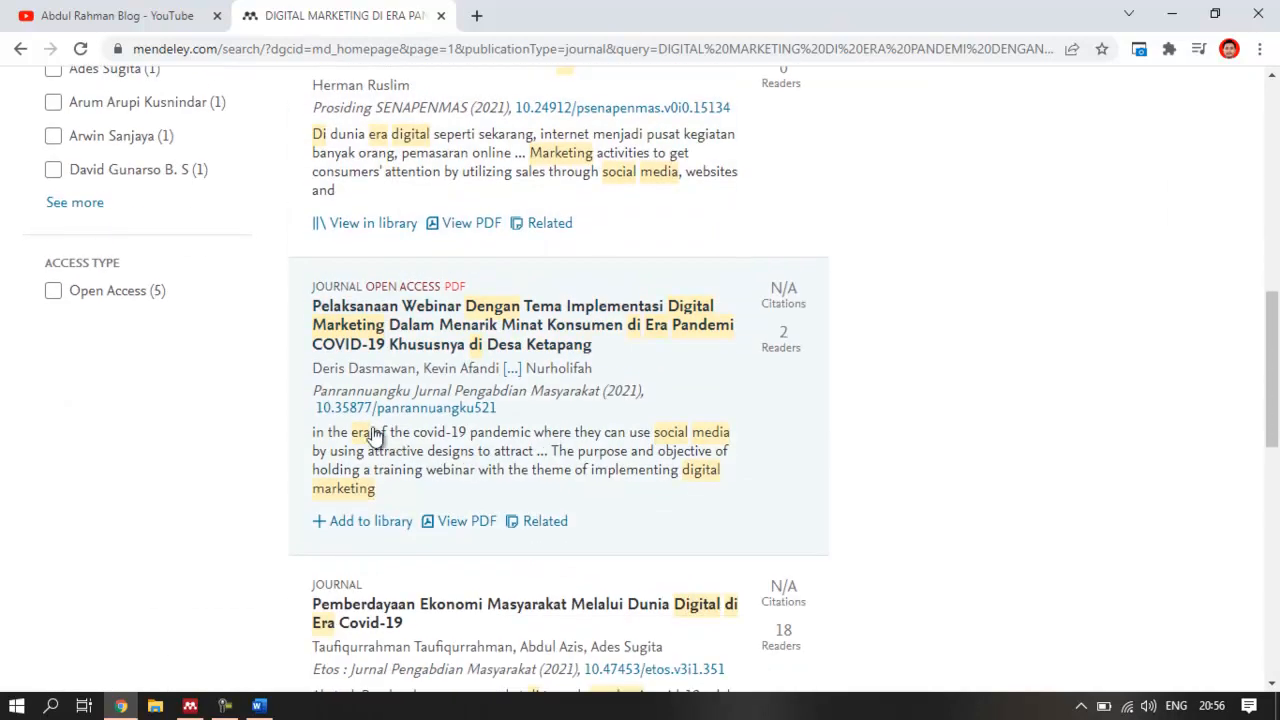
{"action": "left_click", "coordinate": [345, 524]}
{"action": "scroll", "coordinate": [526, 370], "scroll_direction": "down", "scroll_amount": 2}
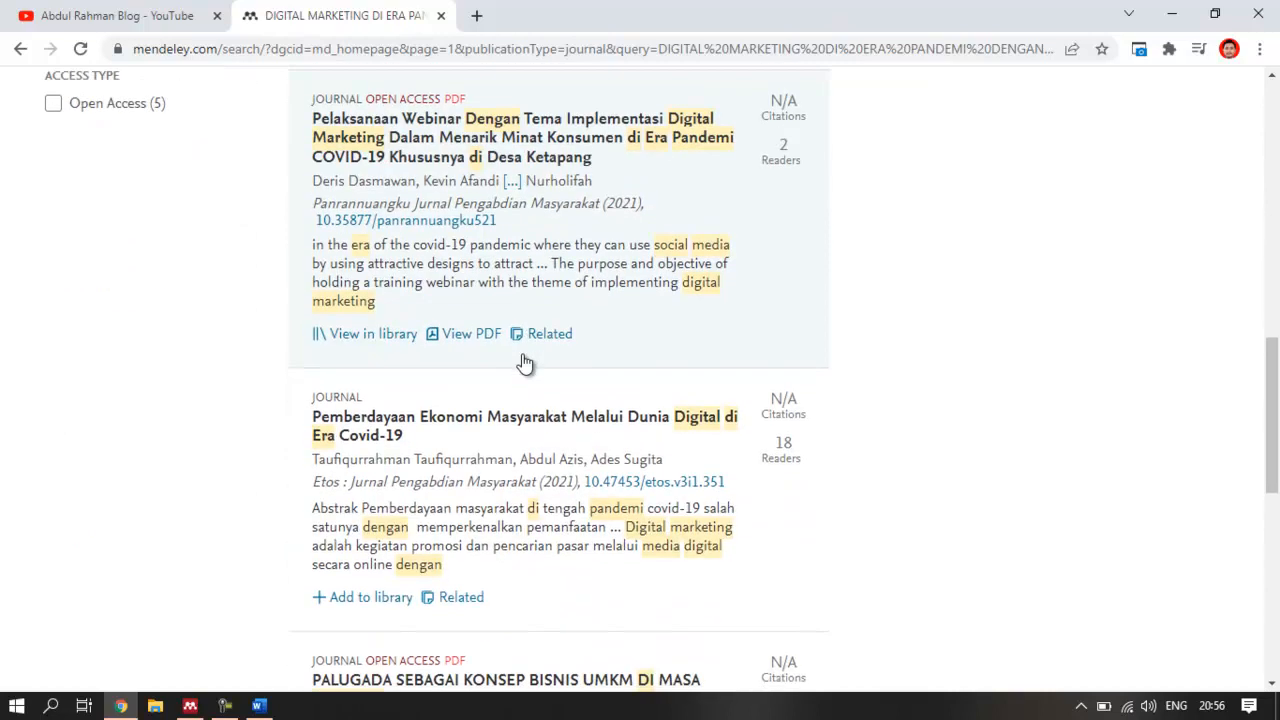
{"action": "scroll", "coordinate": [500, 395], "scroll_direction": "up", "scroll_amount": 1}
{"action": "scroll", "coordinate": [494, 346], "scroll_direction": "down", "scroll_amount": 4}
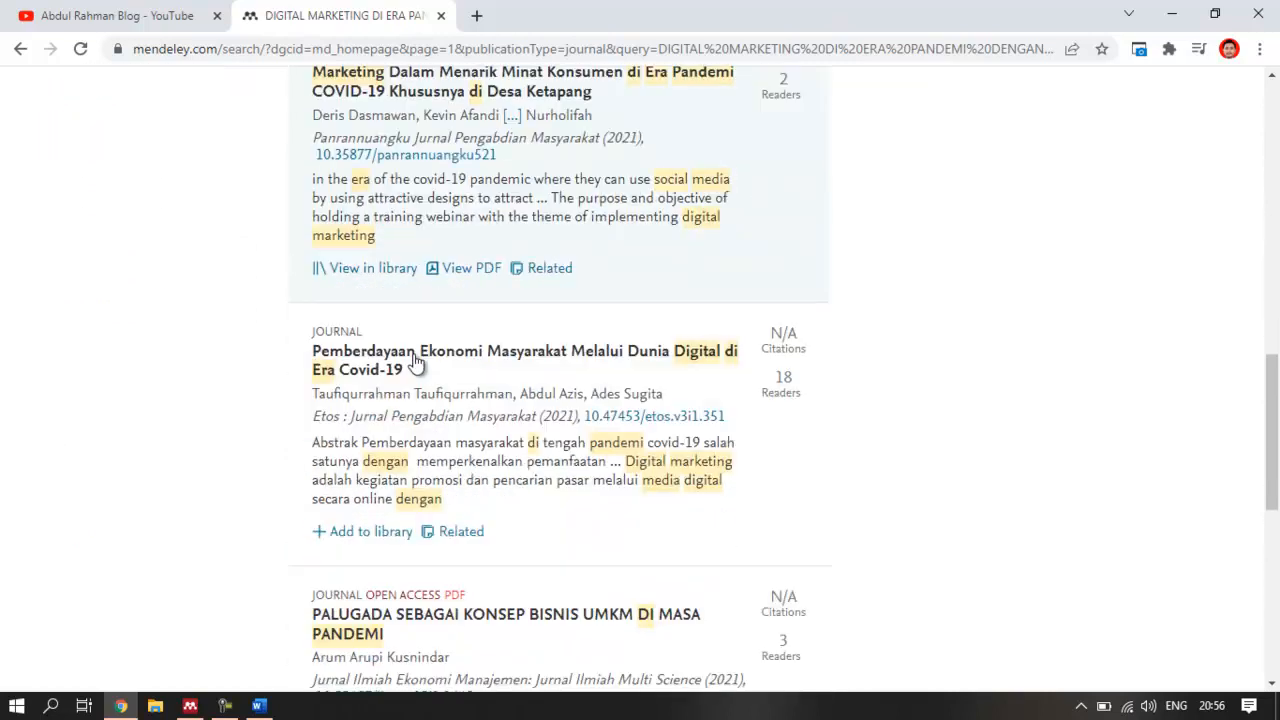
{"action": "left_click", "coordinate": [345, 558]}
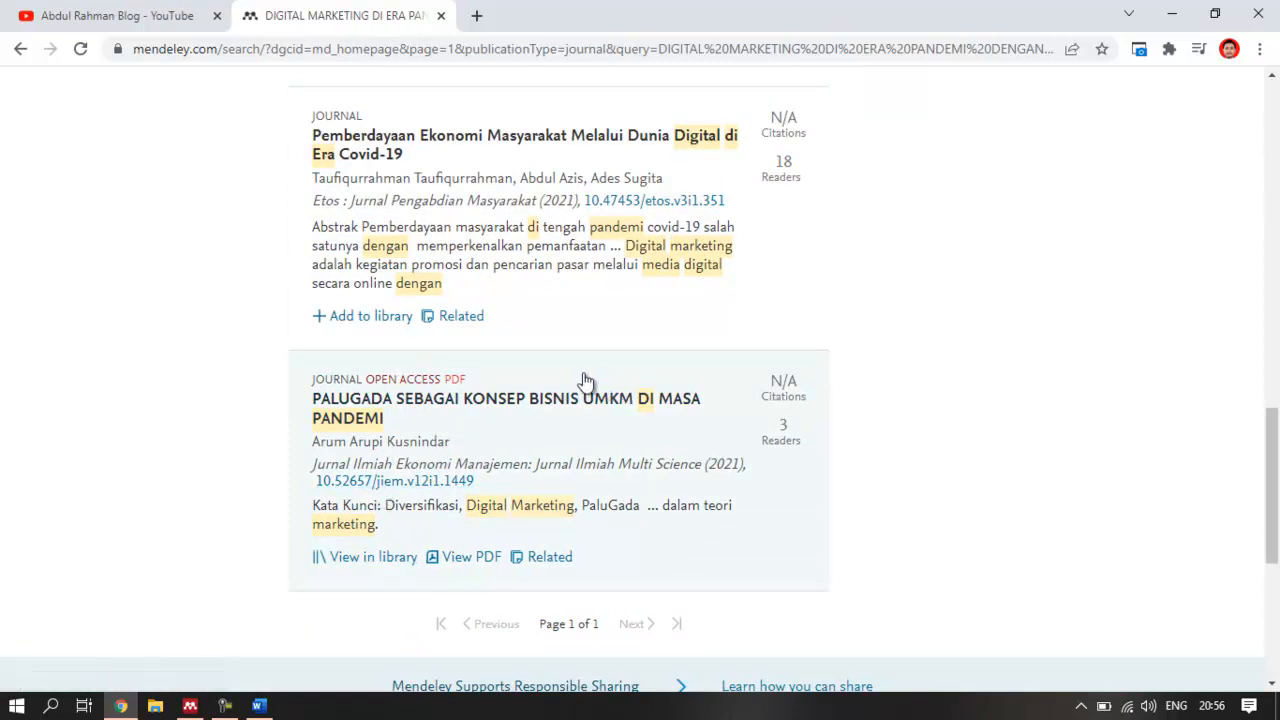
{"action": "scroll", "coordinate": [571, 400], "scroll_direction": "up", "scroll_amount": 6}
{"action": "scroll", "coordinate": [413, 352], "scroll_direction": "up", "scroll_amount": 8}
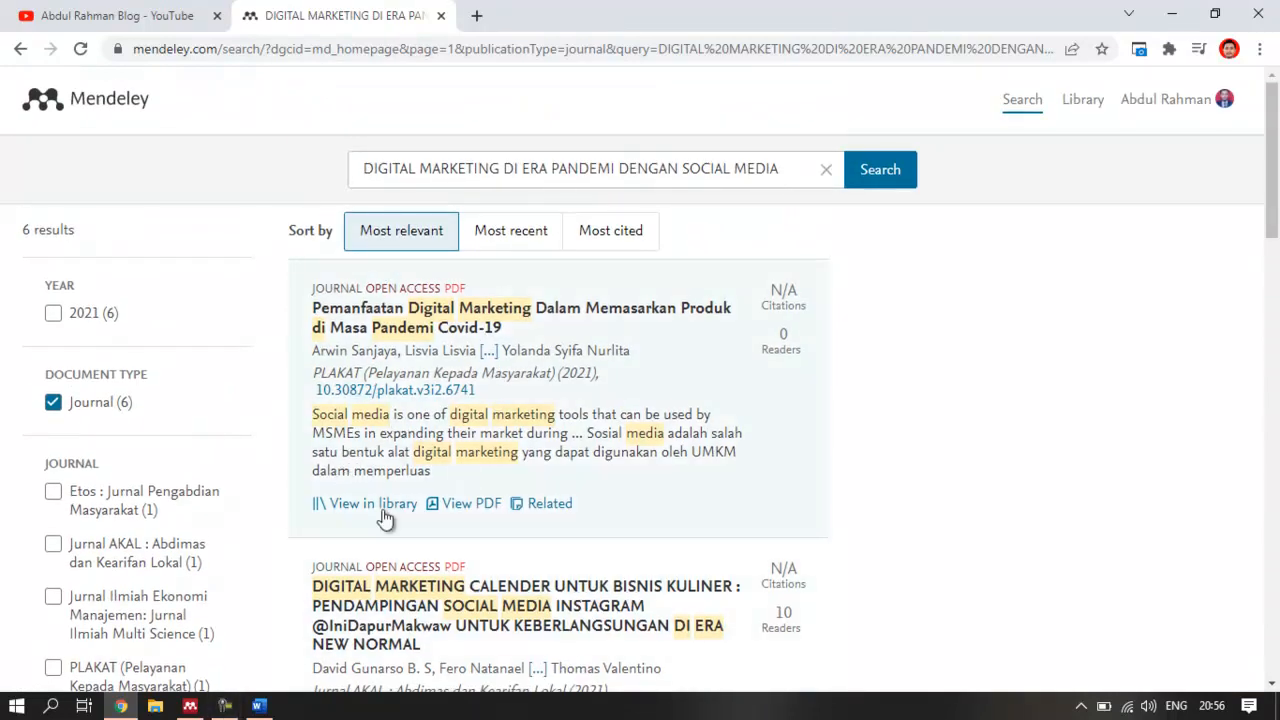
Switch to Mendeley Desktop, synchronize the library and check the BELAJAR MENDELEY folder for the added articles
{"action": "left_click", "coordinate": [190, 706]}
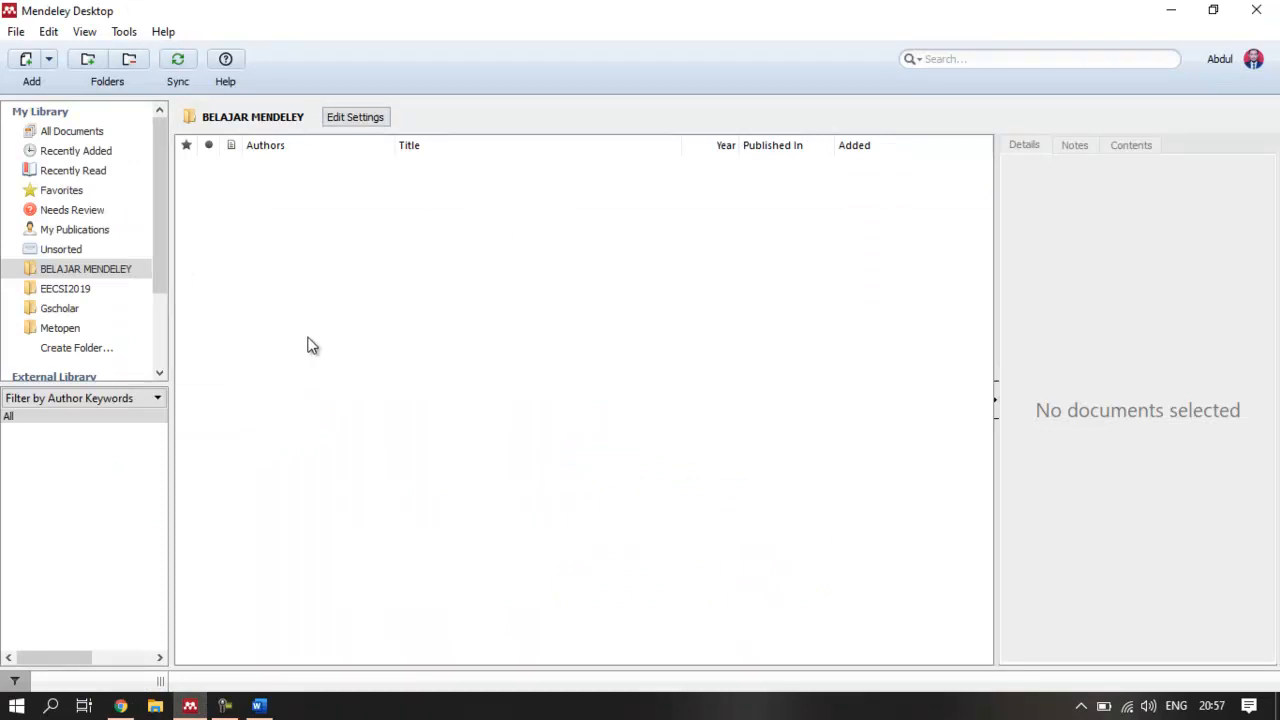
{"action": "left_click", "coordinate": [177, 59]}
{"action": "left_click", "coordinate": [102, 269]}
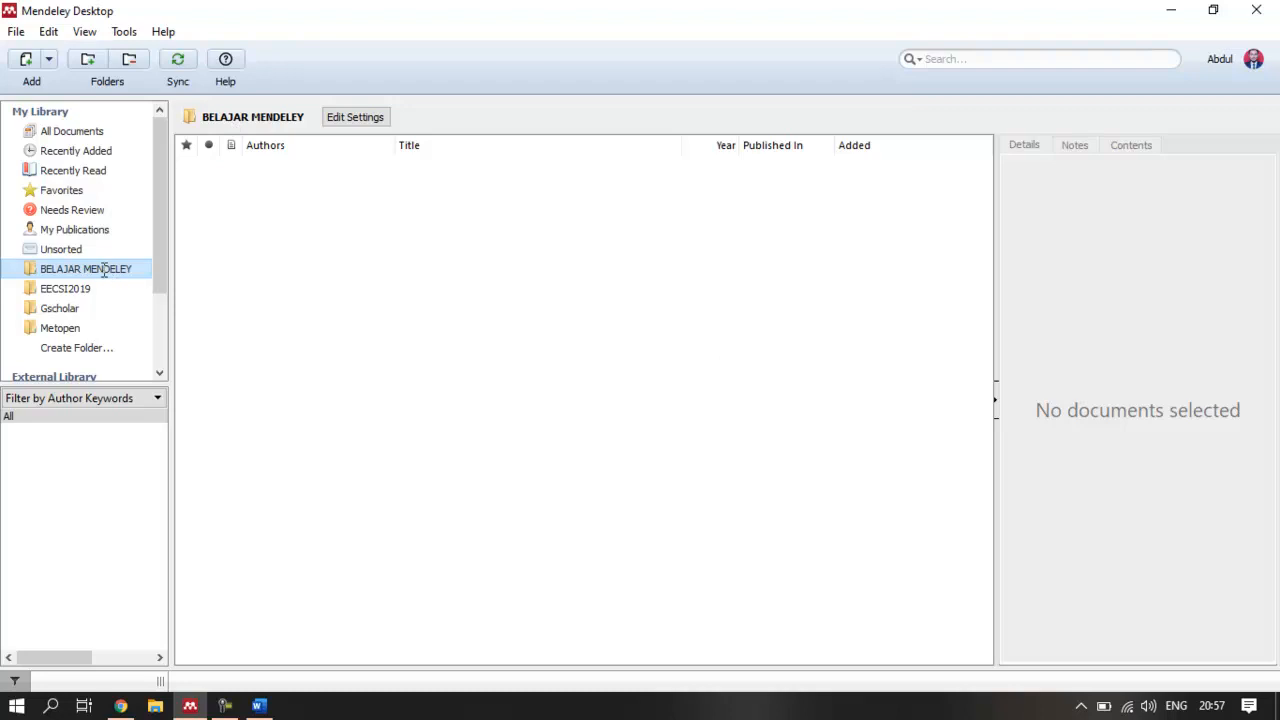
{"action": "left_click", "coordinate": [506, 304]}
{"action": "scroll", "coordinate": [155, 298], "scroll_direction": "down", "scroll_amount": 3}
{"action": "scroll", "coordinate": [149, 302], "scroll_direction": "up", "scroll_amount": 3}
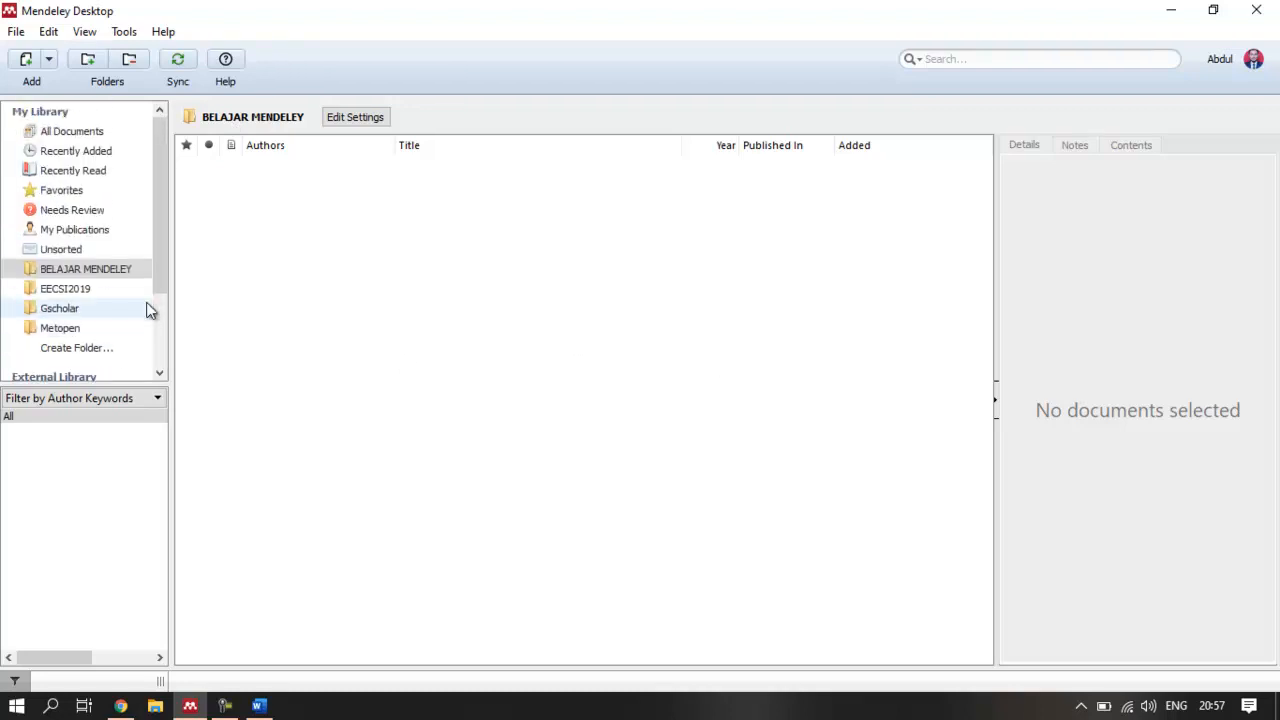
{"action": "right_click", "coordinate": [553, 322]}
{"action": "left_click", "coordinate": [529, 377]}
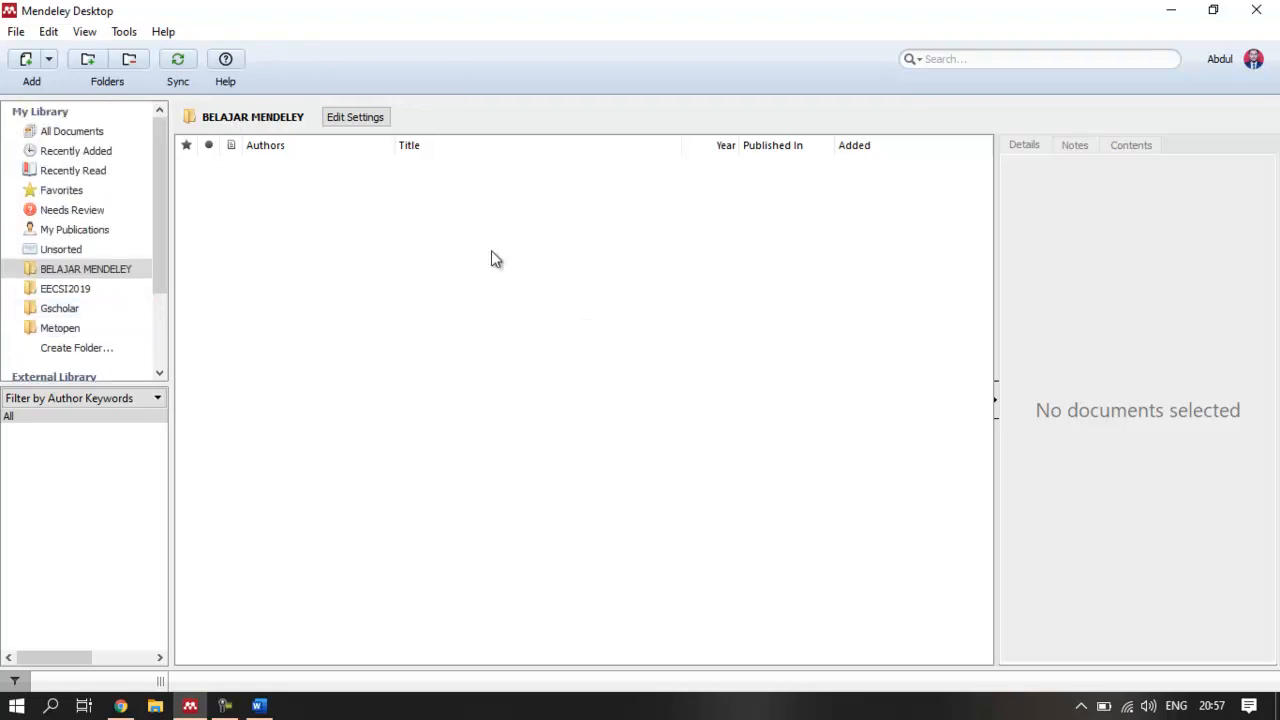
Search All Documents for "digital marketing" and check whether the BELAJAR MENDELEY folder holds any of the matching articles
{"action": "left_click", "coordinate": [62, 134]}
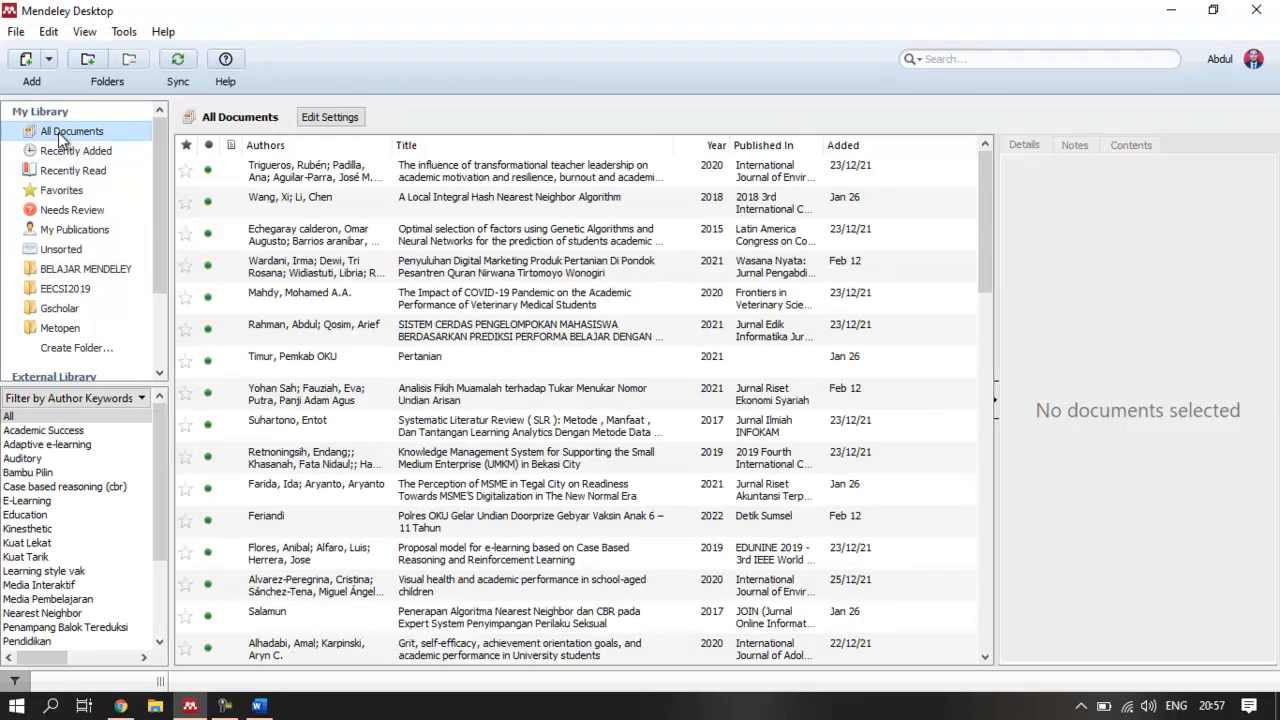
{"action": "left_click", "coordinate": [987, 58]}
{"action": "type", "text": "d"}
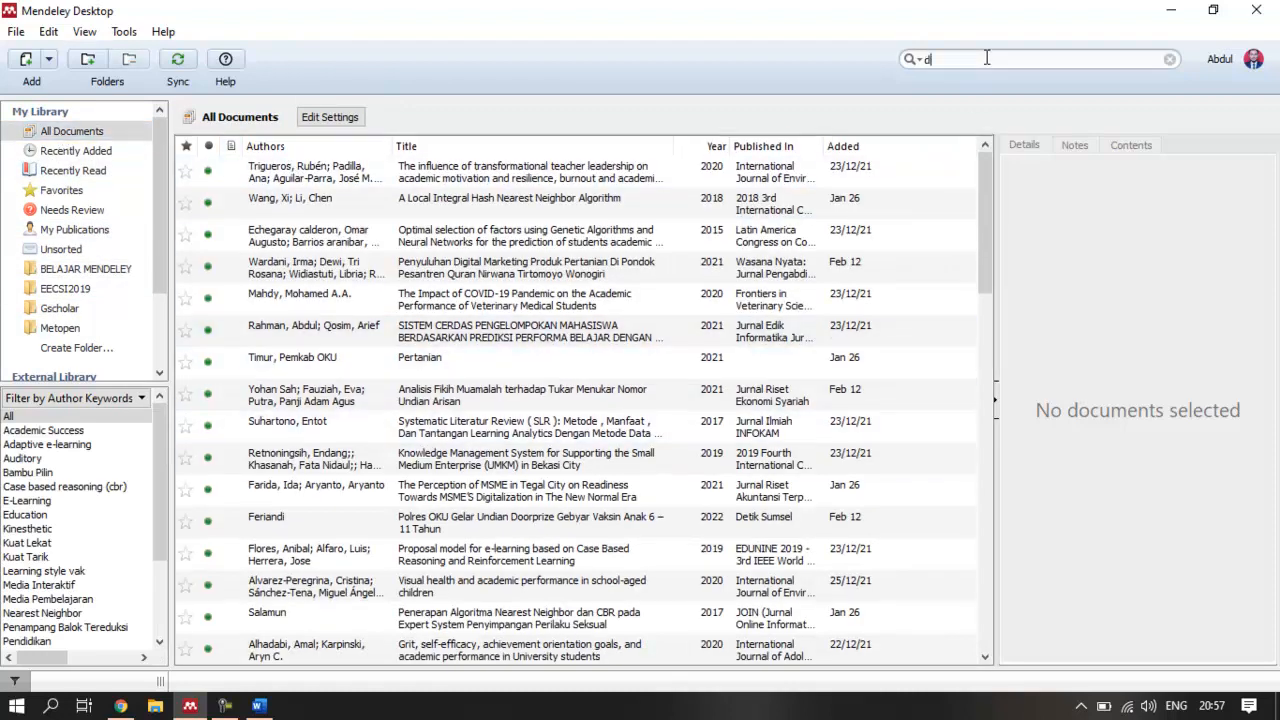
{"action": "type", "text": "igital "}
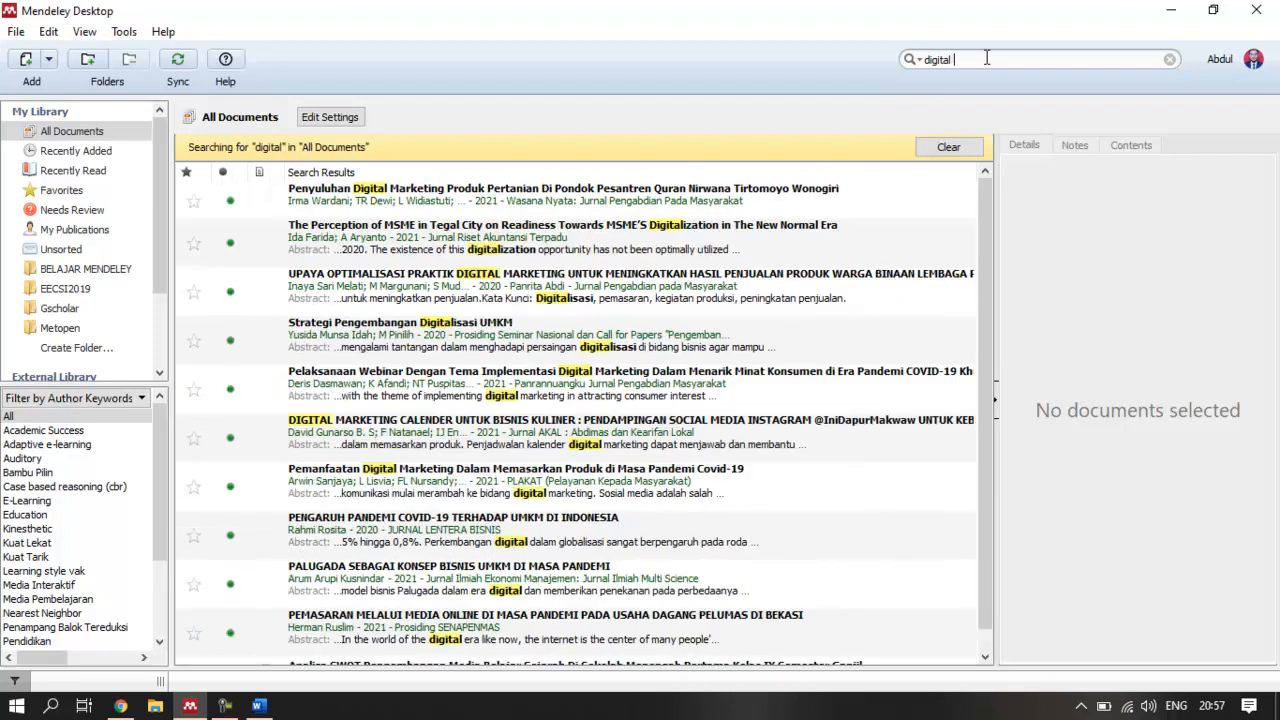
{"action": "type", "text": "marketing"}
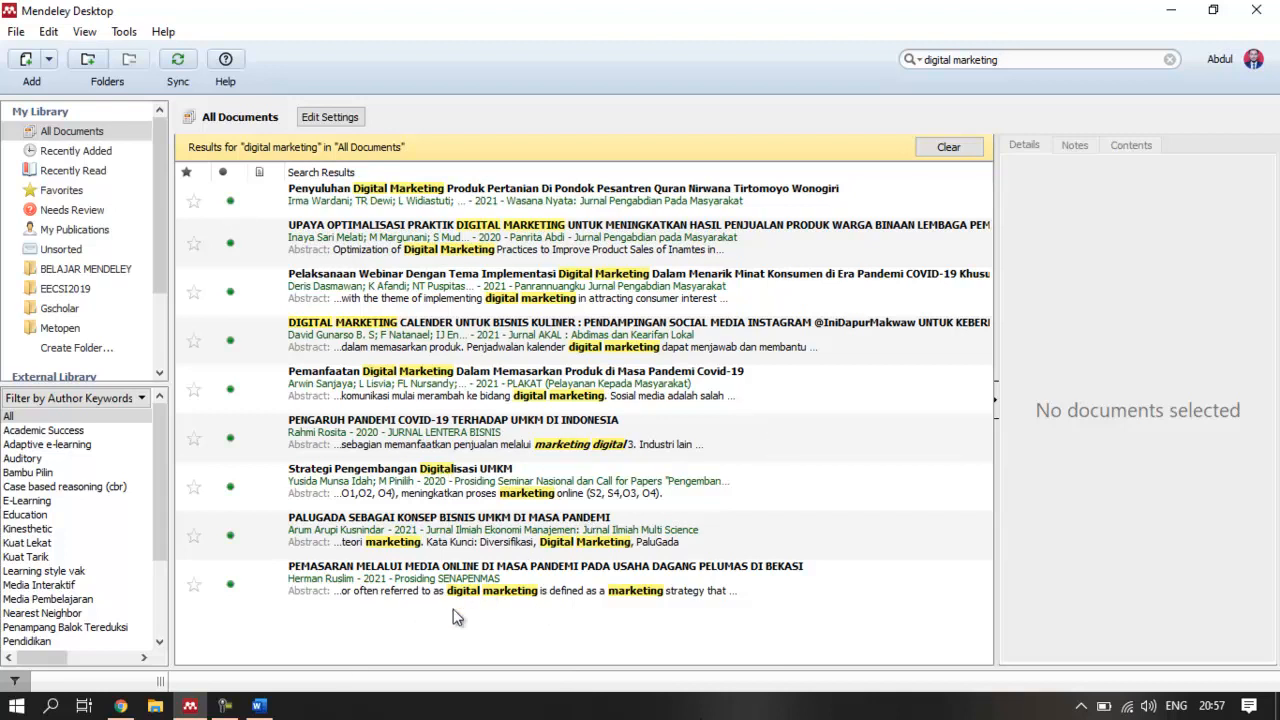
{"action": "left_click", "coordinate": [104, 268]}
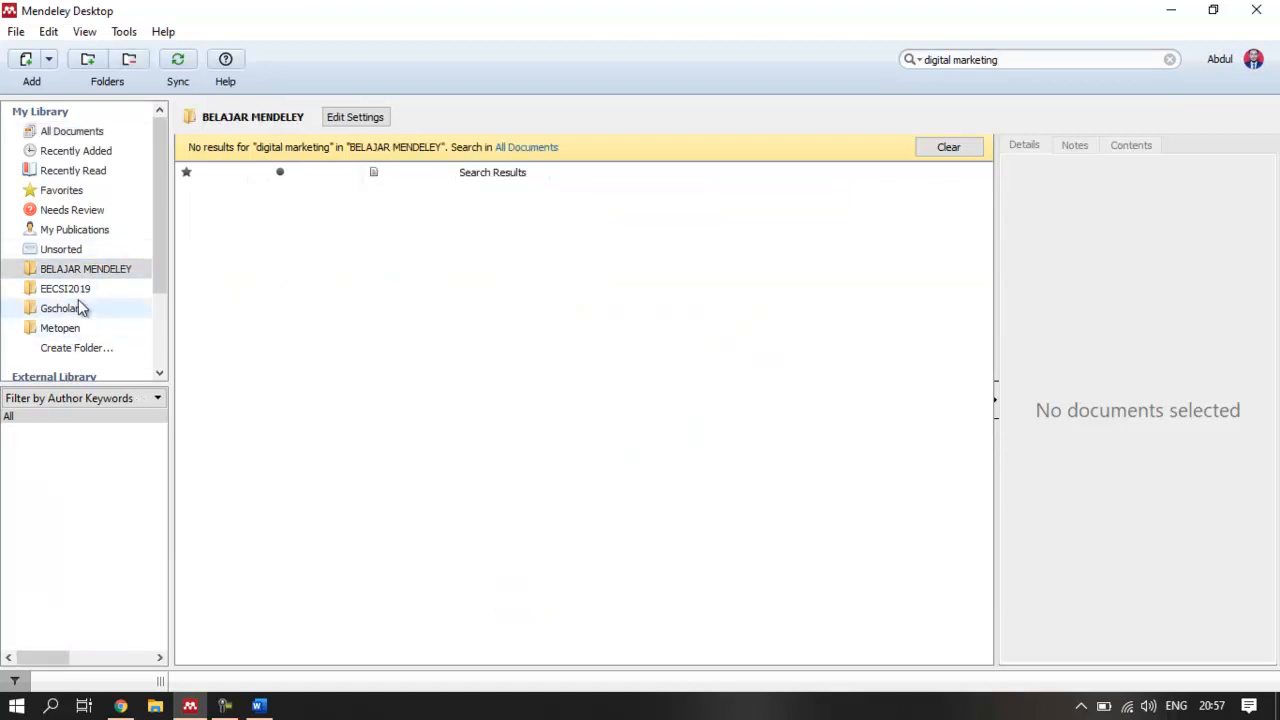
{"action": "left_click", "coordinate": [70, 132]}
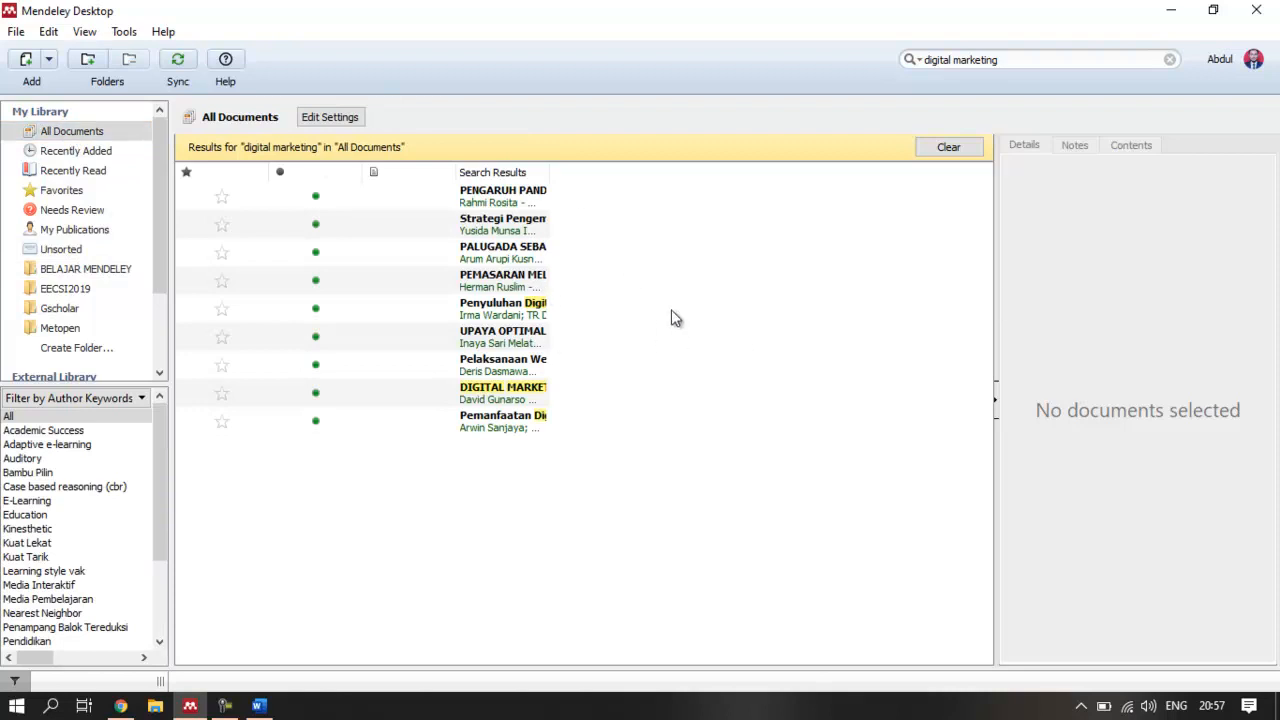
Clear the search, search All Documents again for "digital marketing" and select all the matching articles
{"action": "left_click", "coordinate": [1026, 50]}
{"action": "left_click", "coordinate": [1169, 59]}
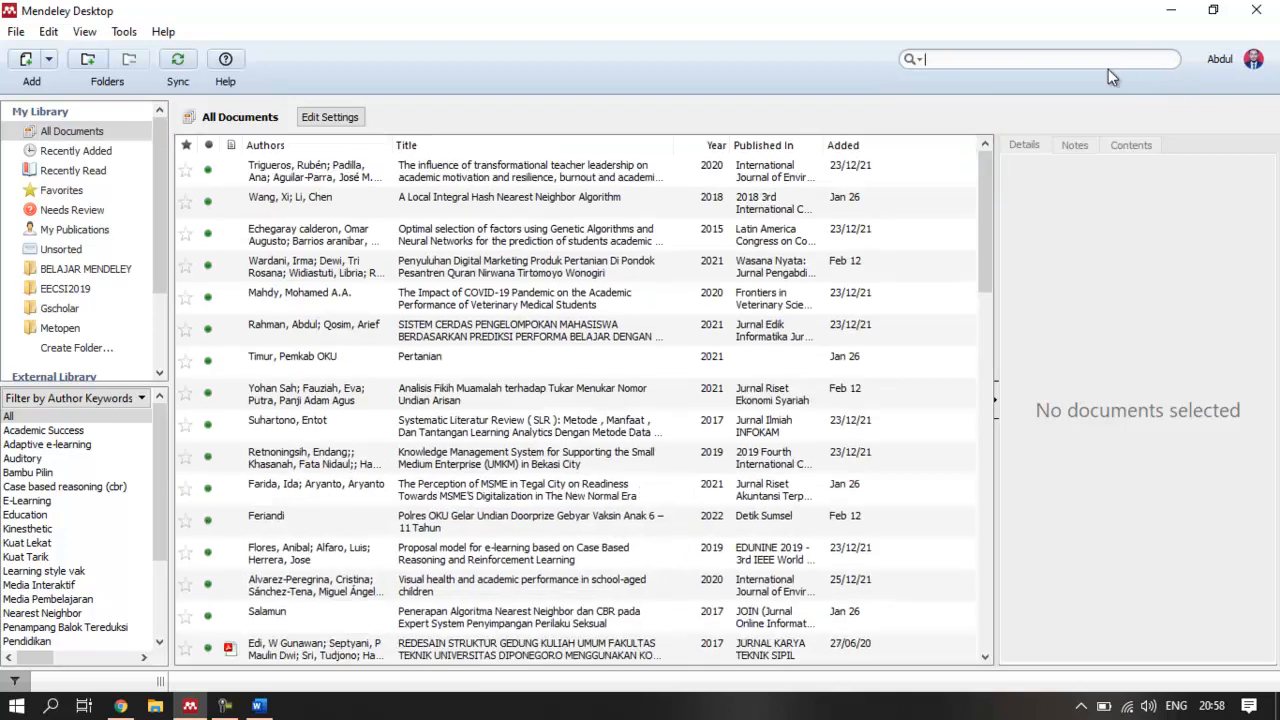
{"action": "type", "text": "dig"}
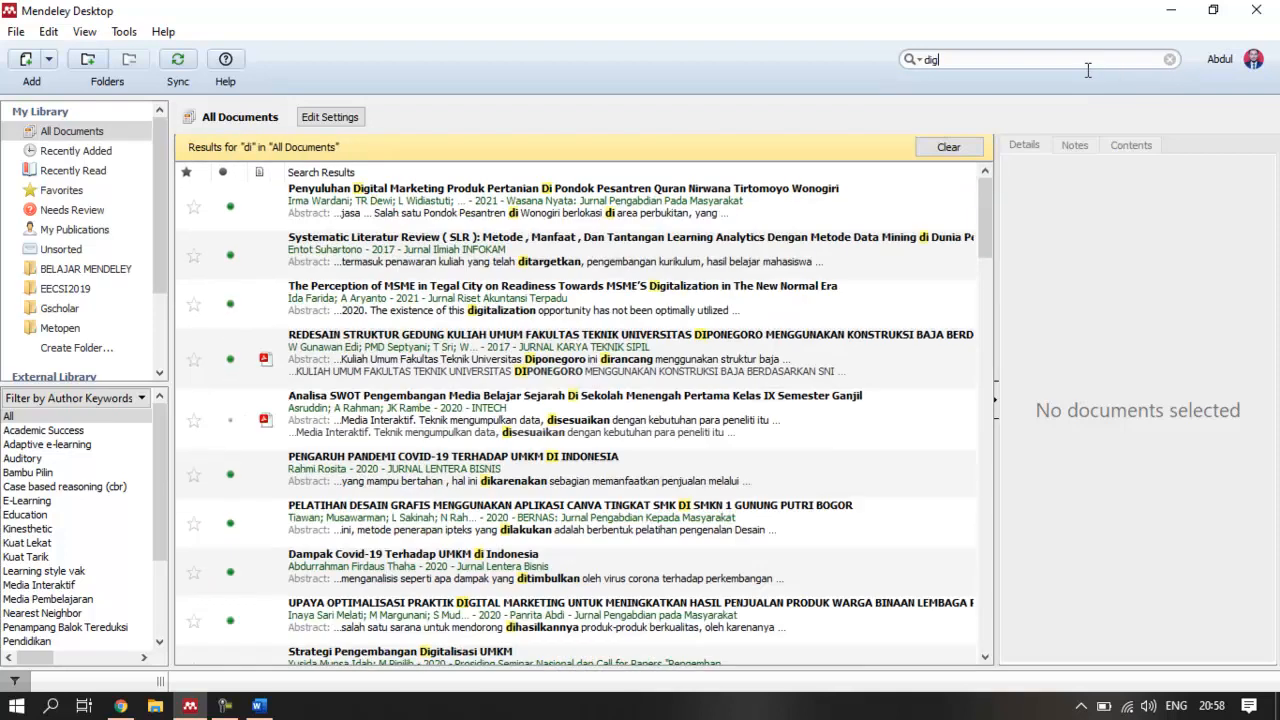
{"action": "type", "text": "ital marketing"}
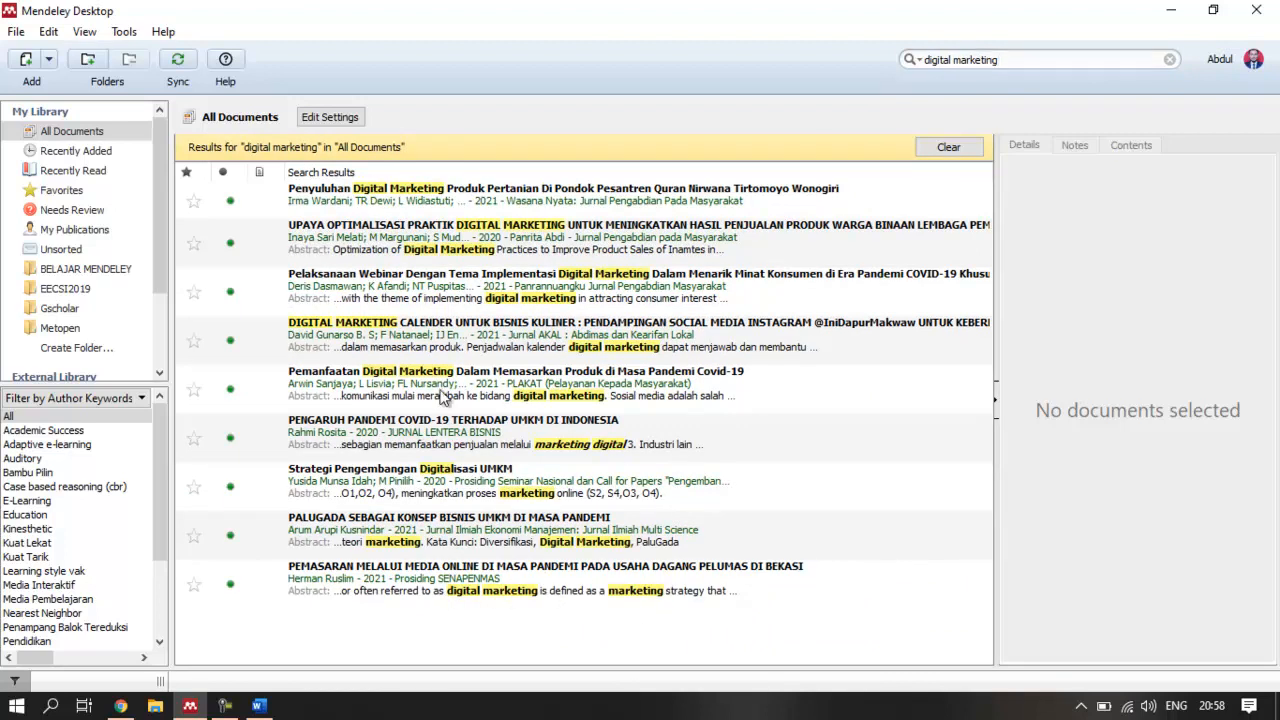
{"action": "left_click", "coordinate": [658, 206]}
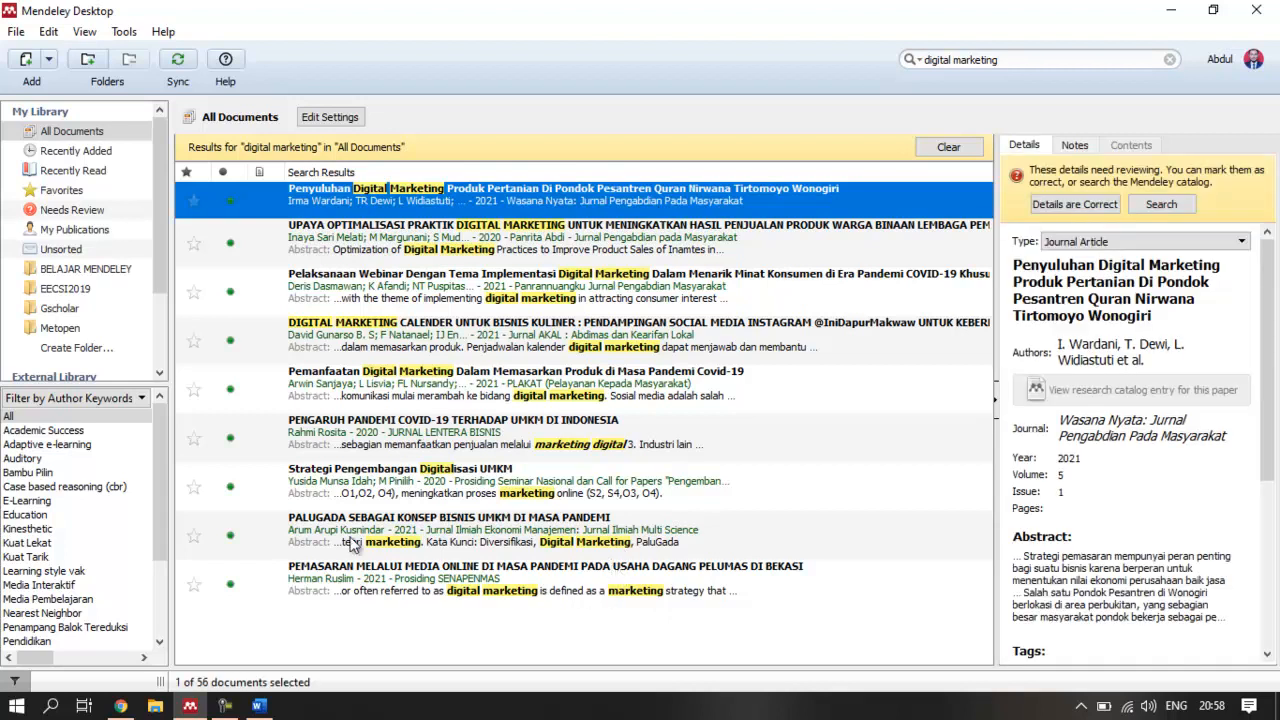
{"action": "key", "text": "ctrl+a"}
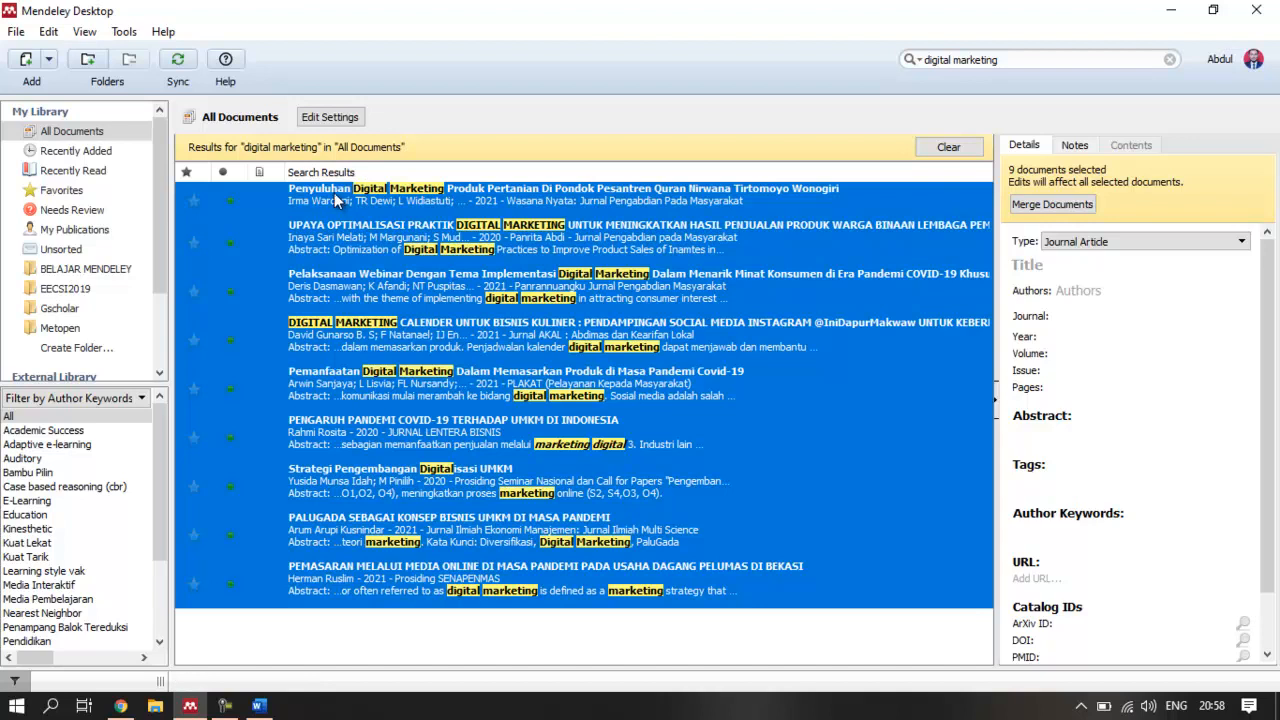
Exclude My Publications, EECSI2019, Gscholar and Metopen from attached-file synchronization for All Documents, keeping only BELAJAR MENDELEY included
{"action": "left_click", "coordinate": [338, 119]}
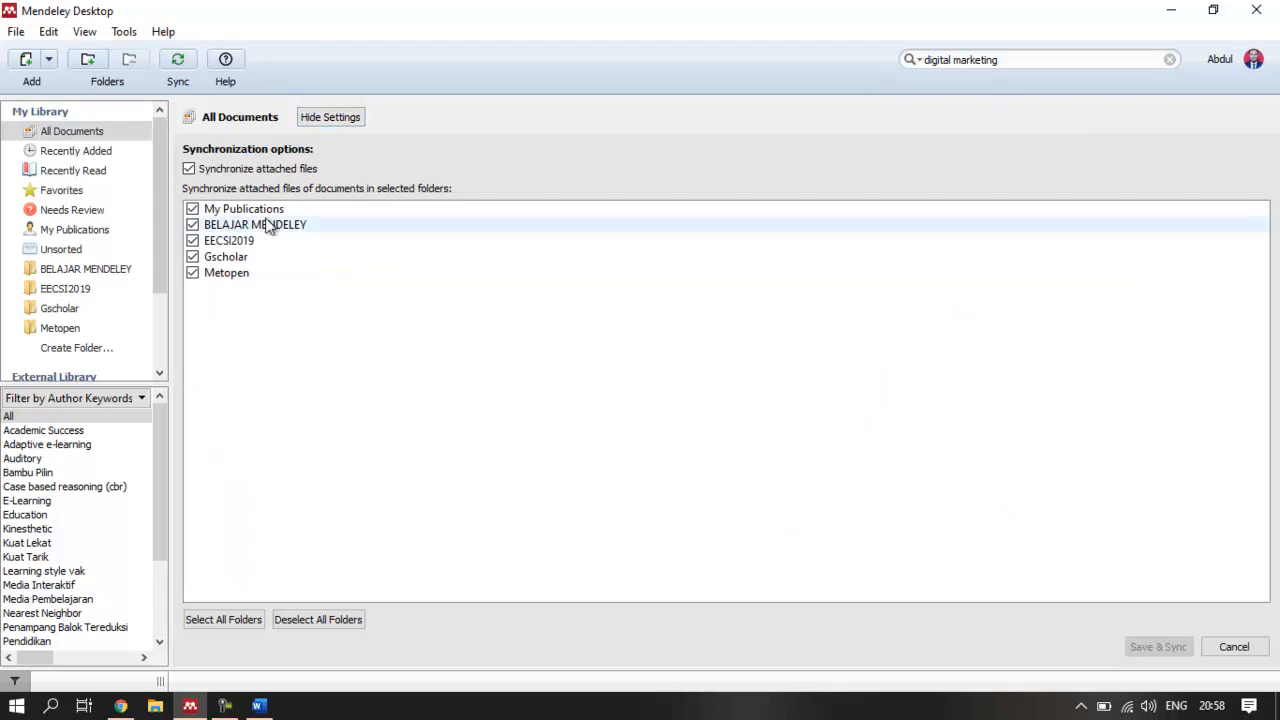
{"action": "left_click", "coordinate": [192, 209]}
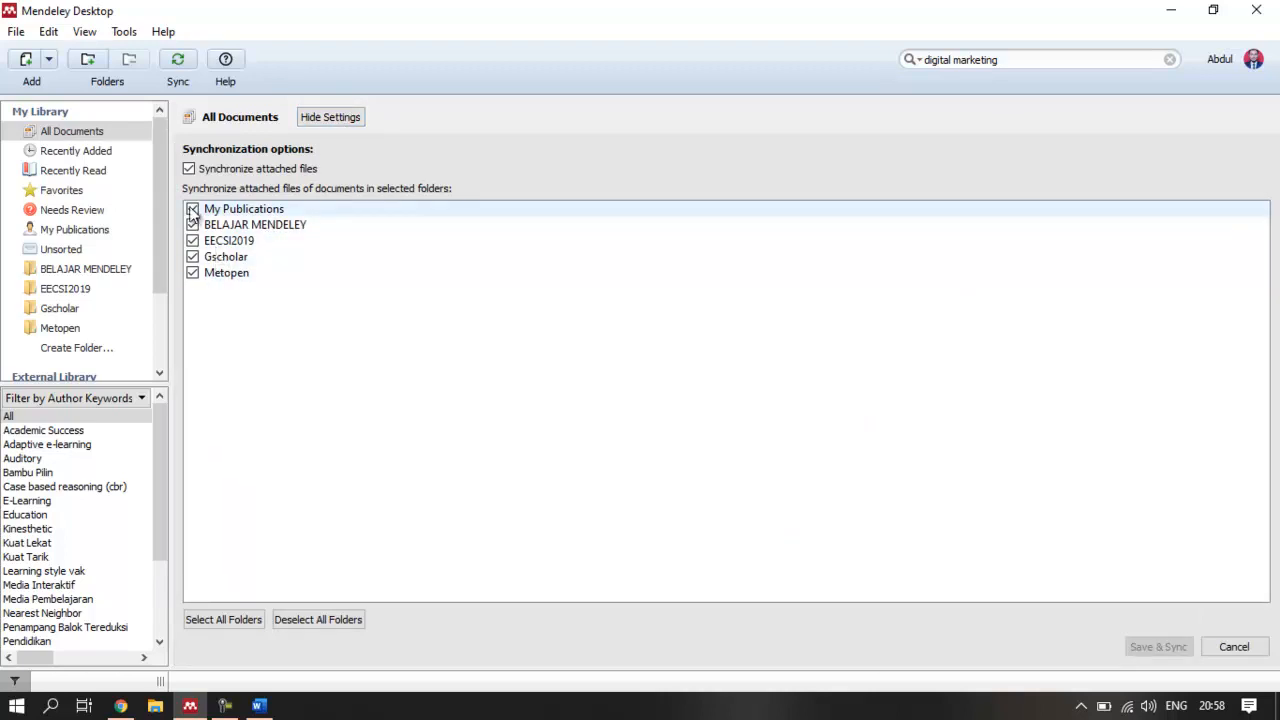
{"action": "left_click", "coordinate": [194, 242]}
{"action": "left_click", "coordinate": [194, 257]}
{"action": "left_click", "coordinate": [195, 273]}
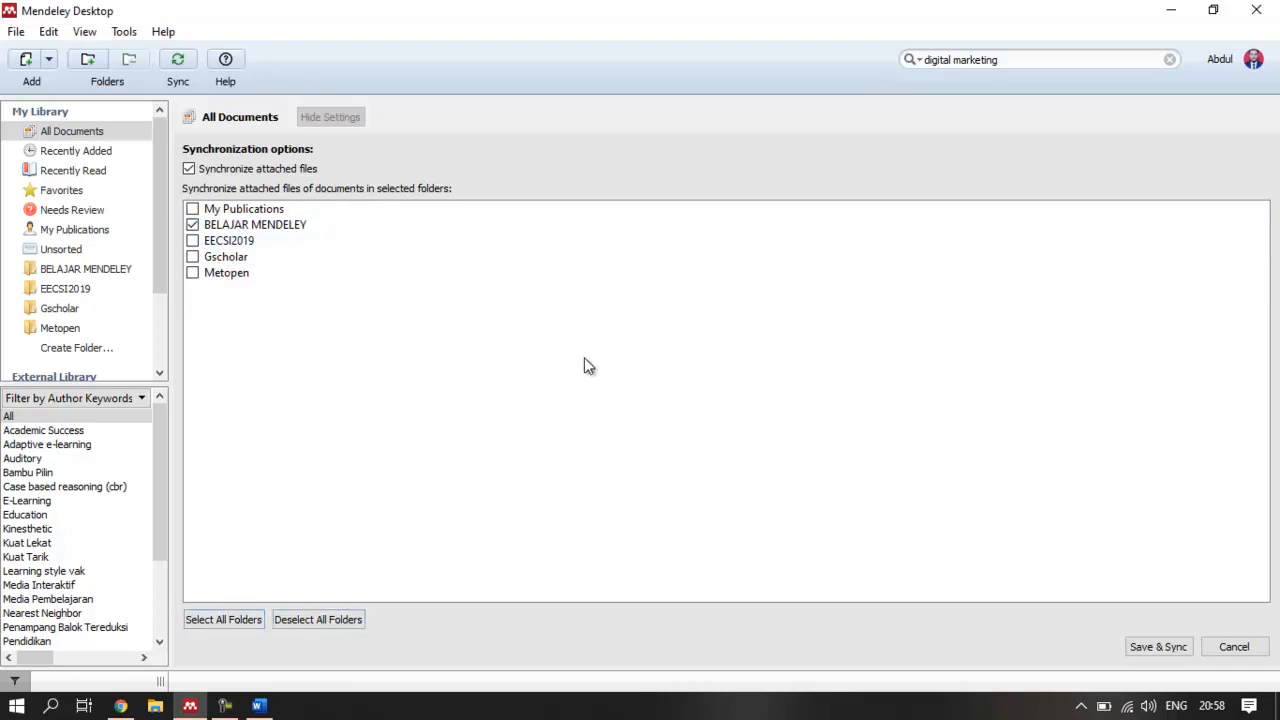
{"action": "left_click", "coordinate": [212, 229]}
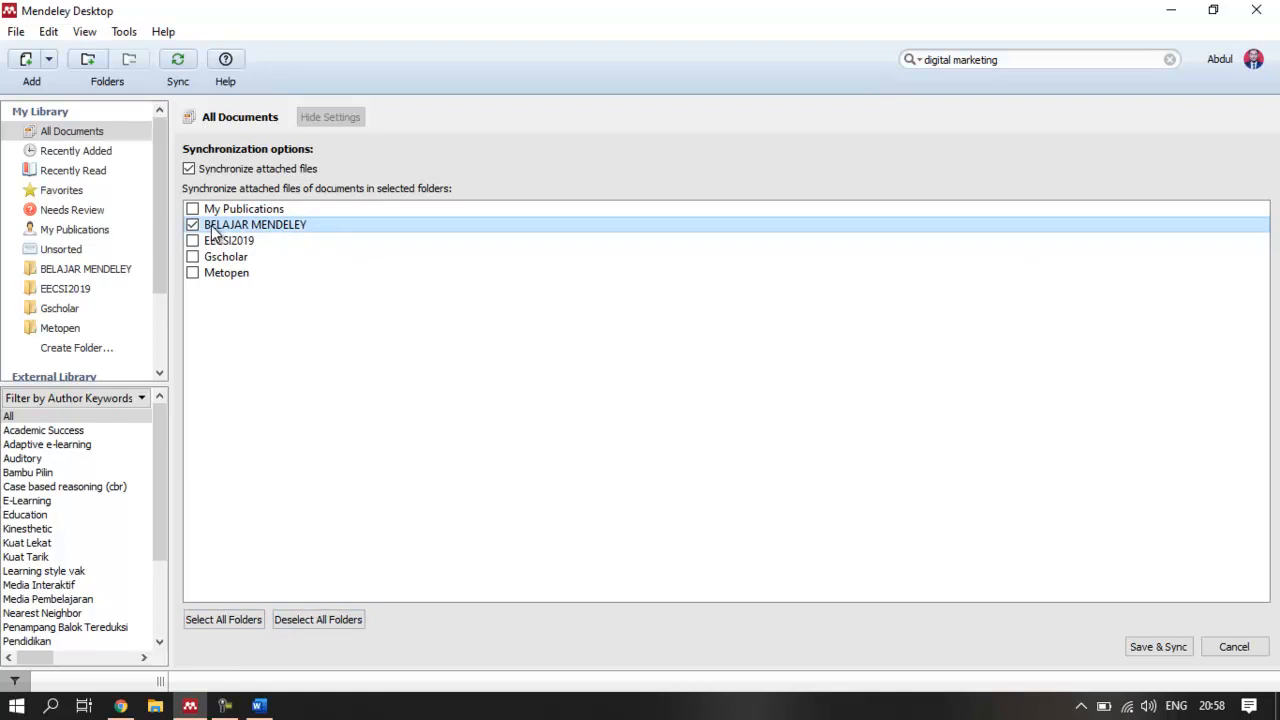
Try to synchronize the library from the BELAJAR MENDELEY folder, and clear the search
{"action": "left_click", "coordinate": [65, 308]}
{"action": "left_click", "coordinate": [62, 271]}
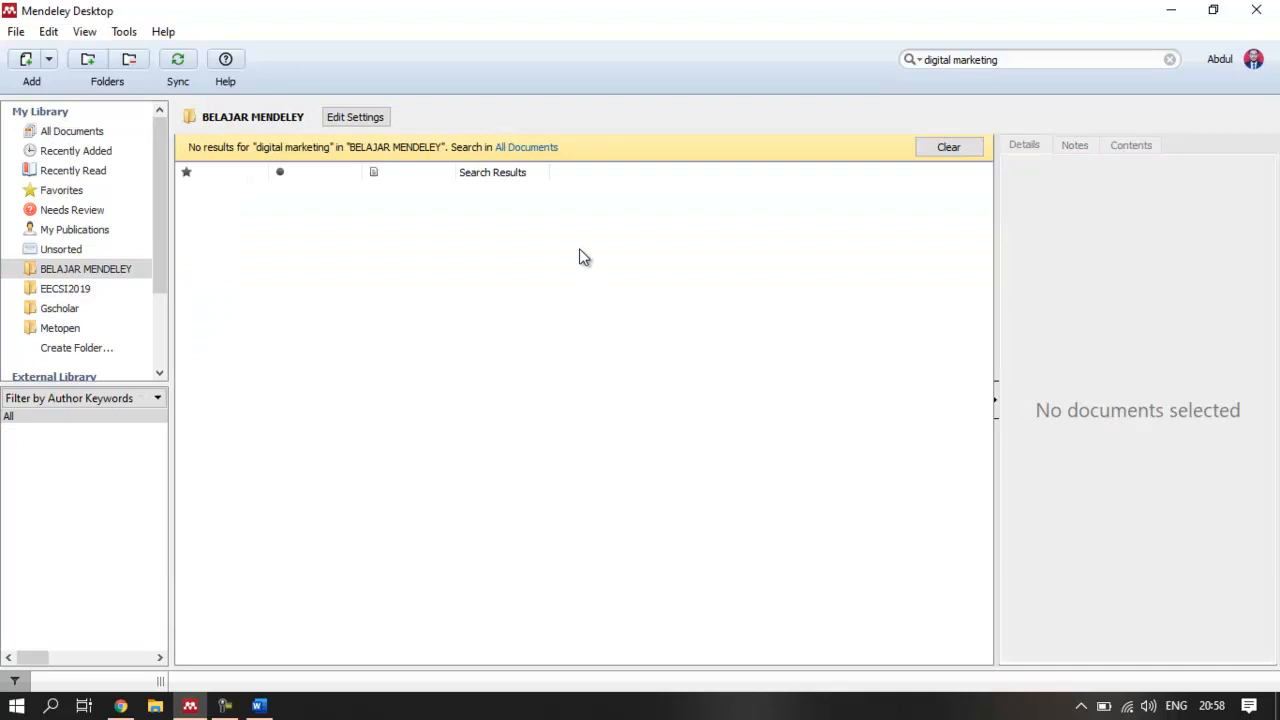
{"action": "left_click", "coordinate": [178, 62]}
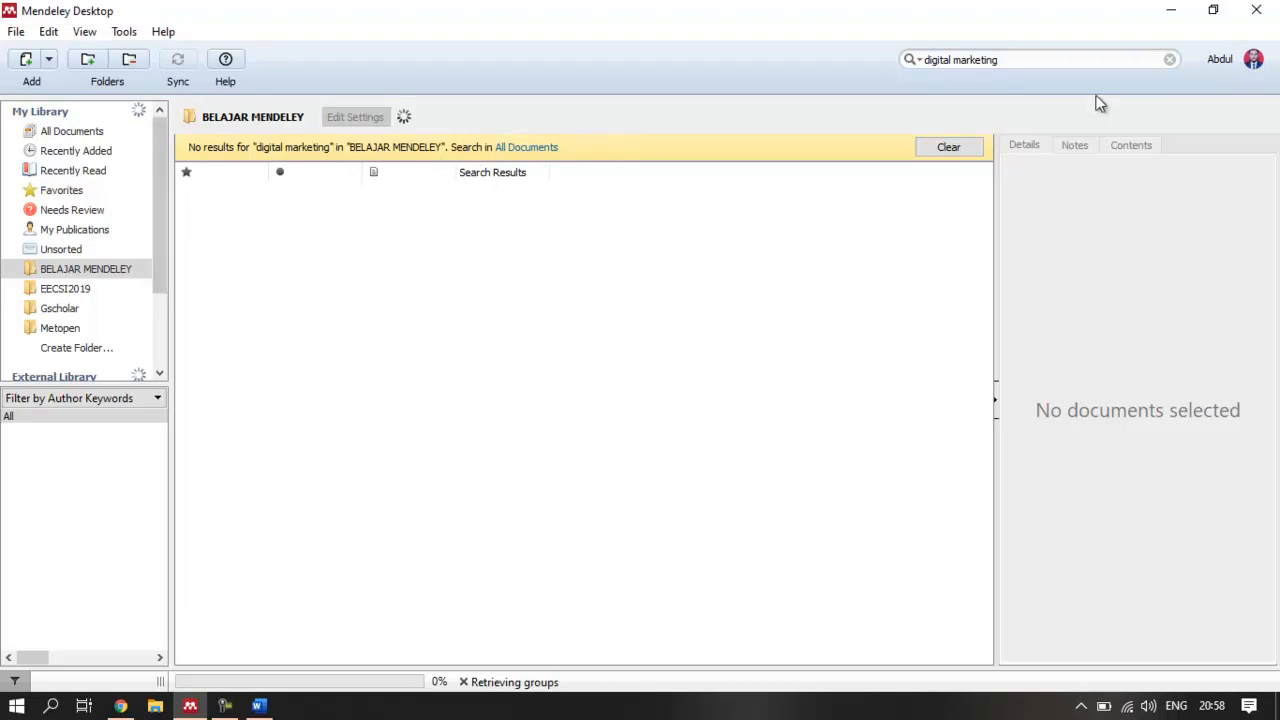
{"action": "left_click", "coordinate": [1170, 59]}
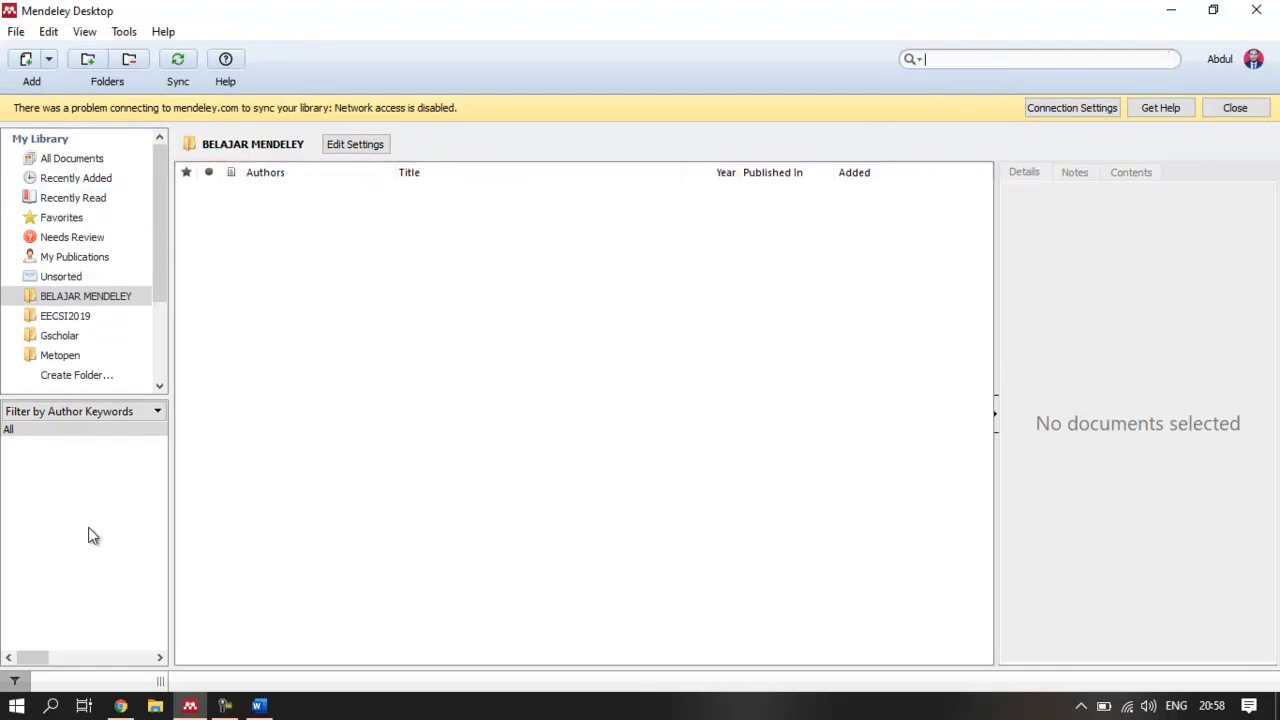
Check the first article's title in the browser results and search the BELAJAR MENDELEY folder in Mendeley Desktop for "pemanfaatan"
{"action": "left_click", "coordinate": [120, 706]}
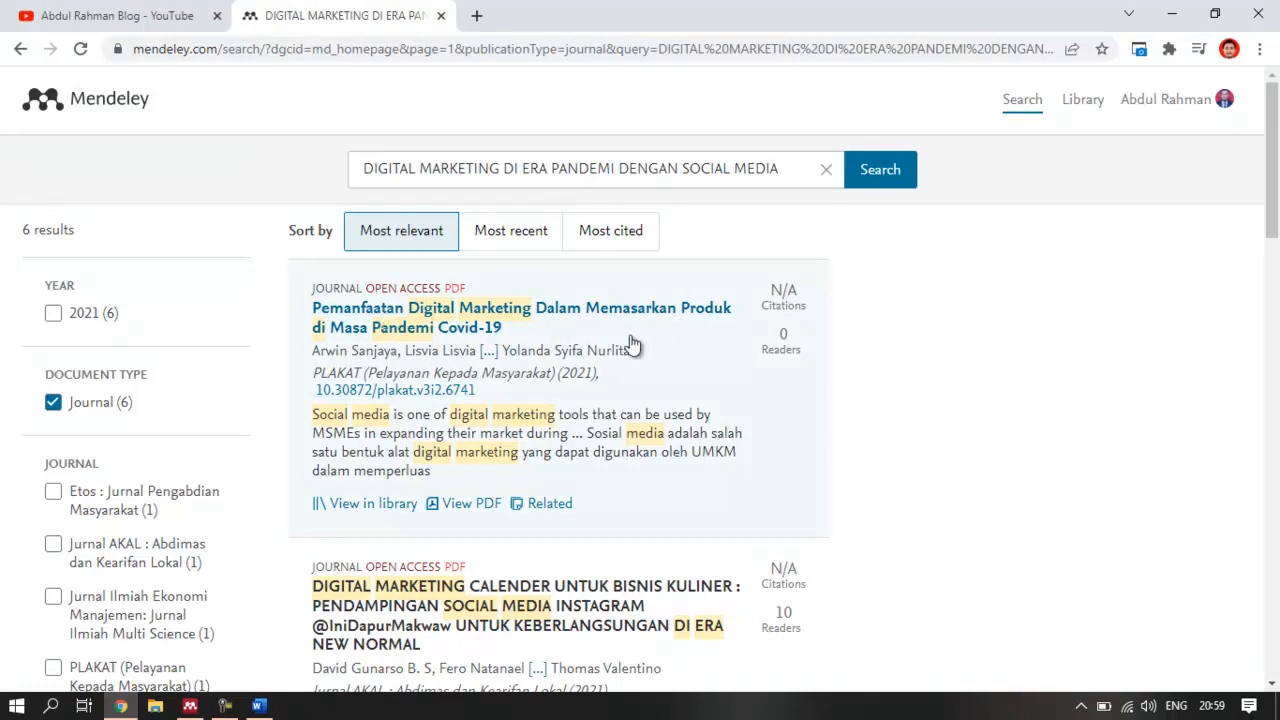
{"action": "left_click", "coordinate": [190, 706]}
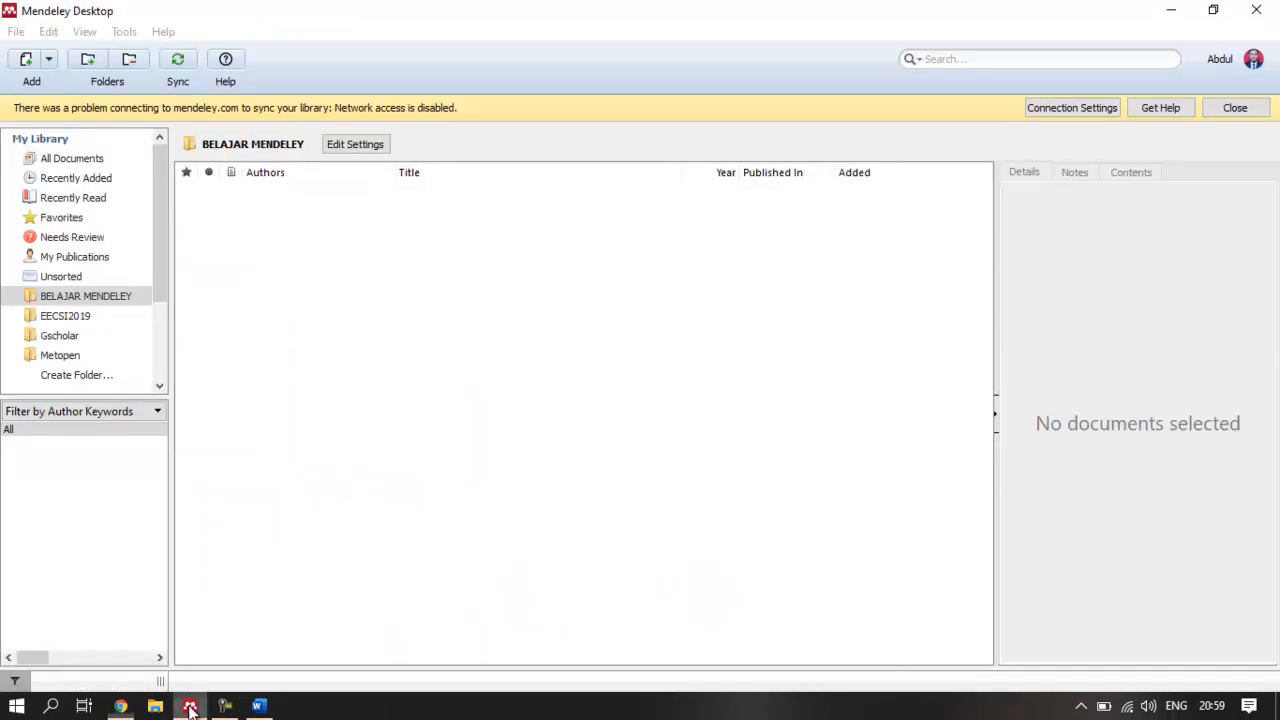
{"action": "left_click", "coordinate": [982, 60]}
{"action": "type", "text": "pemanfaa"}
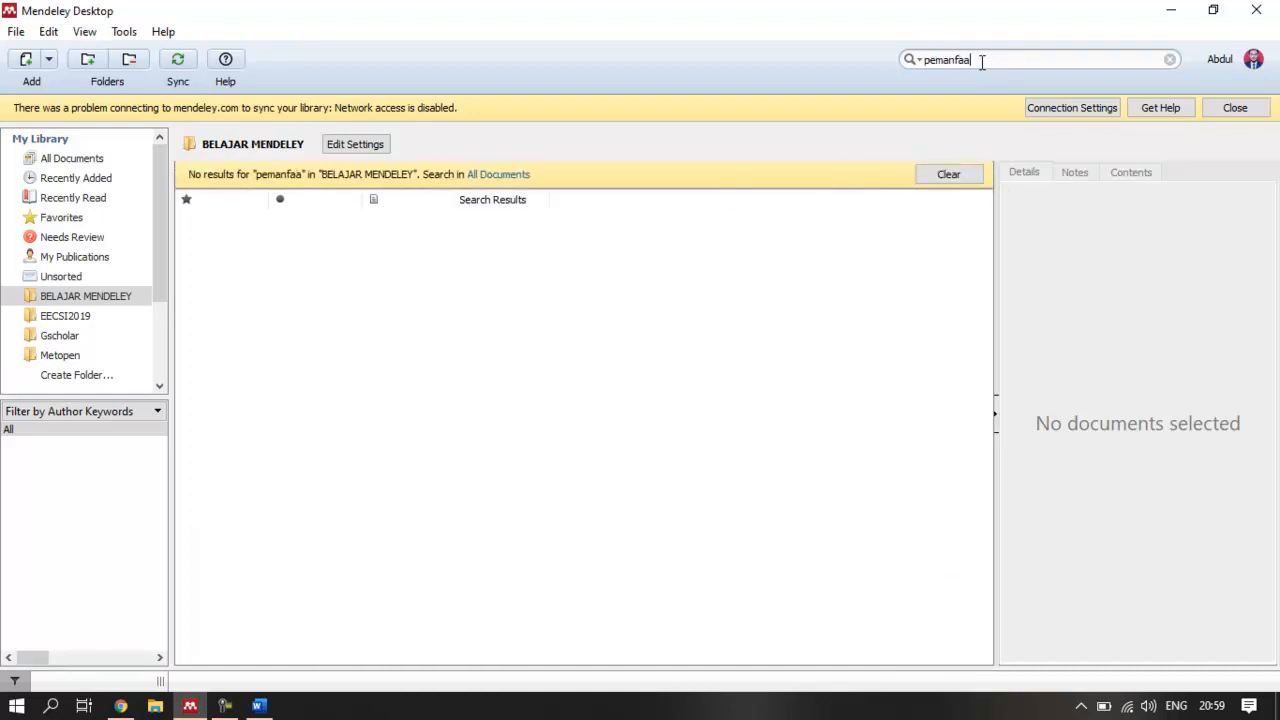
{"action": "type", "text": "tan"}
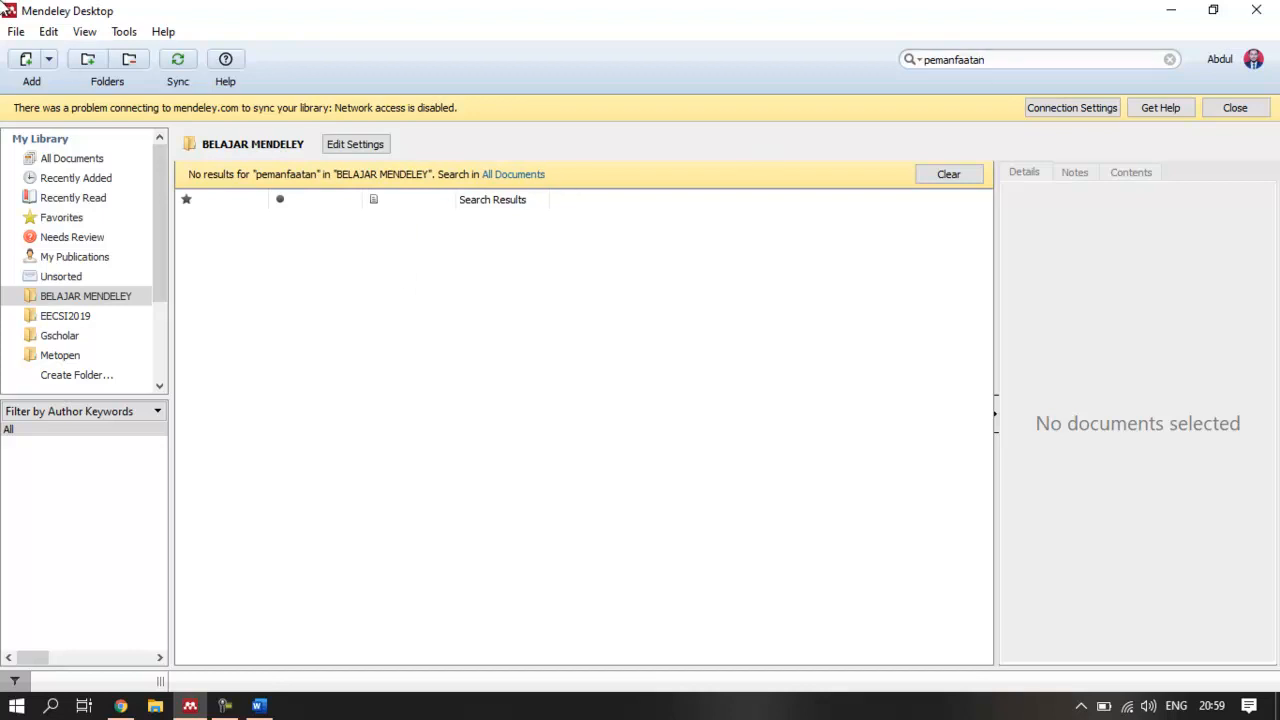
Compare the account signed in to Mendeley Desktop with the one in the Mendeley website's account settings, and return to the search results
{"action": "left_click", "coordinate": [14, 34]}
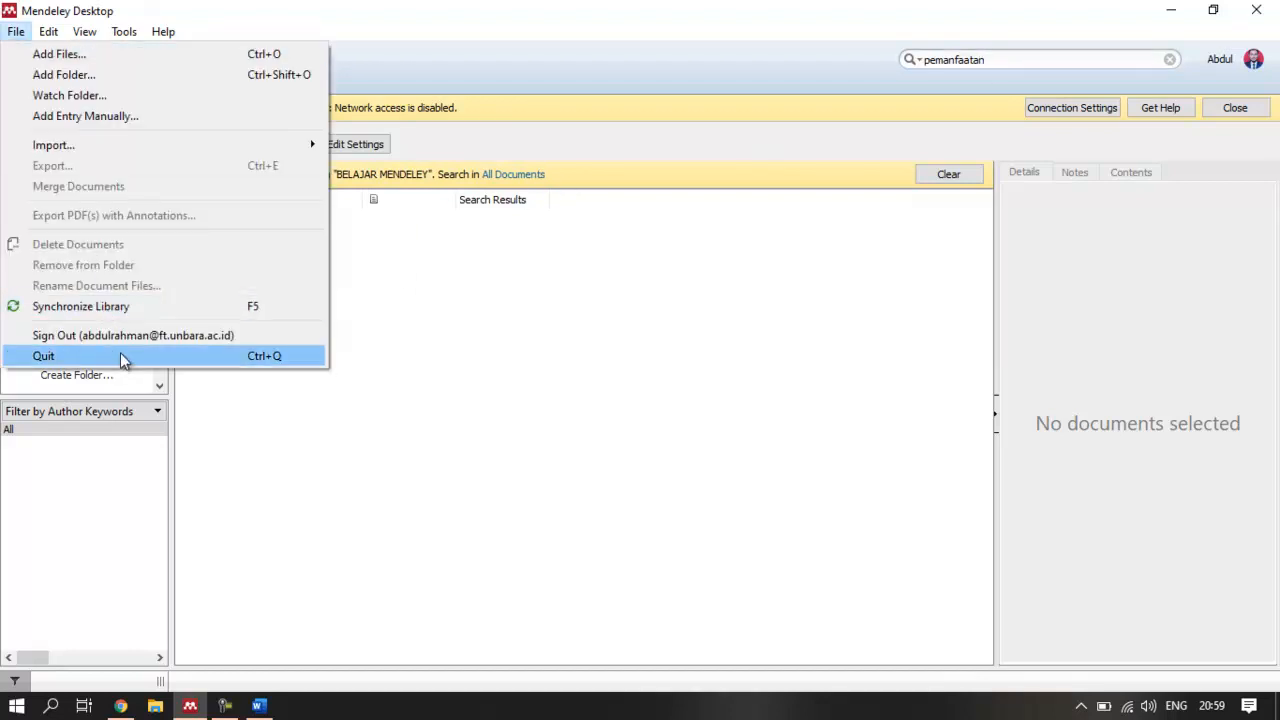
{"action": "left_click", "coordinate": [120, 706]}
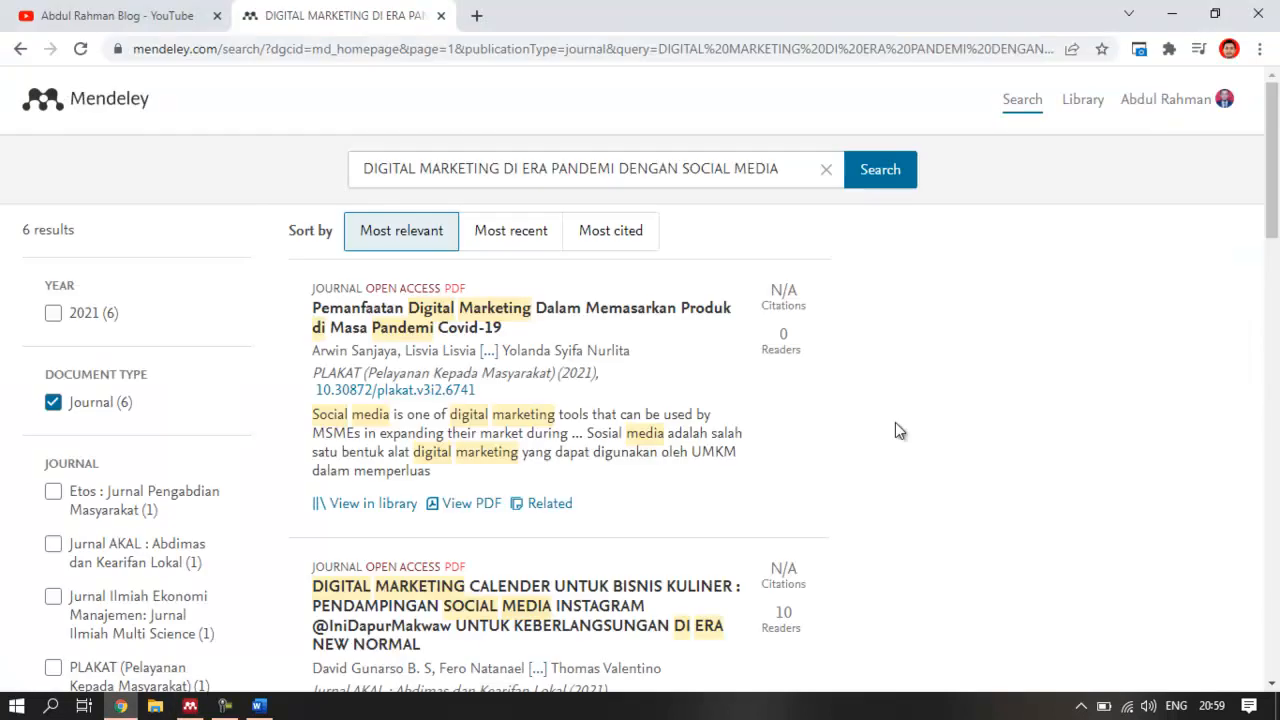
{"action": "left_click", "coordinate": [1227, 105]}
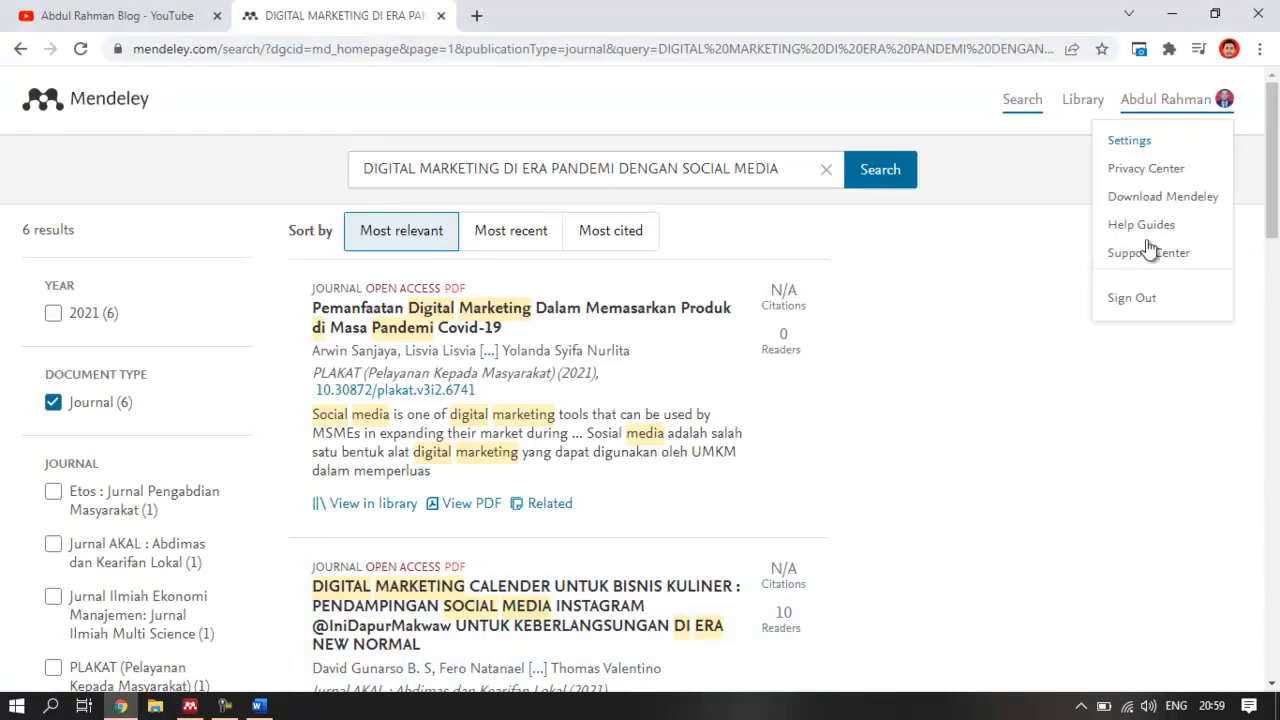
{"action": "left_click", "coordinate": [1133, 140]}
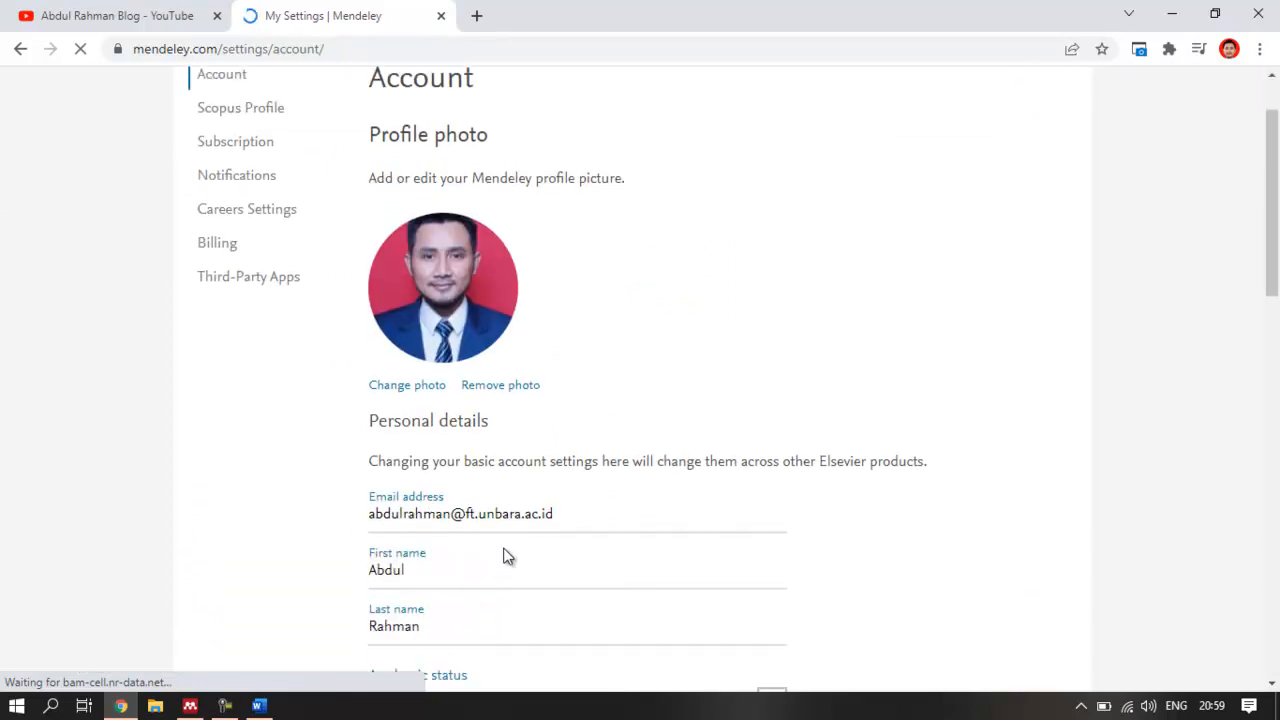
{"action": "left_click", "coordinate": [22, 48]}
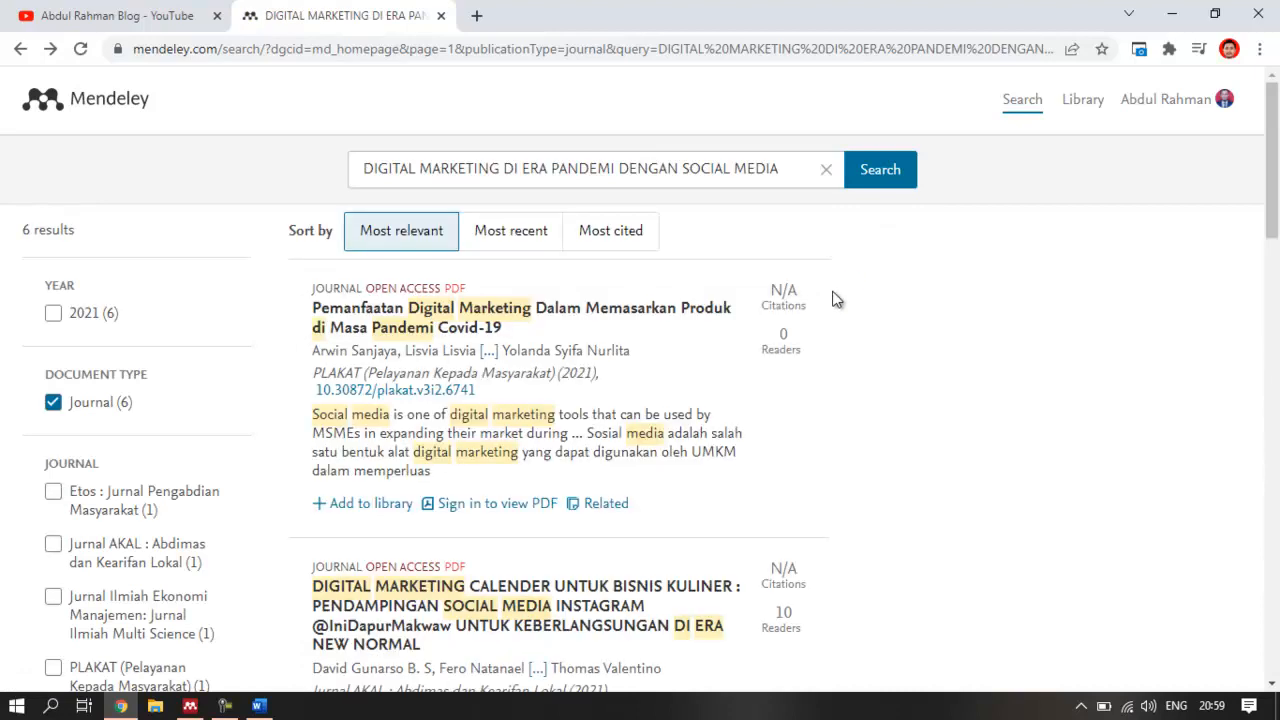
Copy the title "Pemanfaatan Digital Marketing Dalam Memasarkan Produk di Masa Pandemi Covid-19" from the results and open that article in the web library
{"action": "scroll", "coordinate": [987, 346], "scroll_direction": "down", "scroll_amount": 4}
{"action": "scroll", "coordinate": [914, 351], "scroll_direction": "up", "scroll_amount": 2}
{"action": "scroll", "coordinate": [322, 293], "scroll_direction": "up", "scroll_amount": 1}
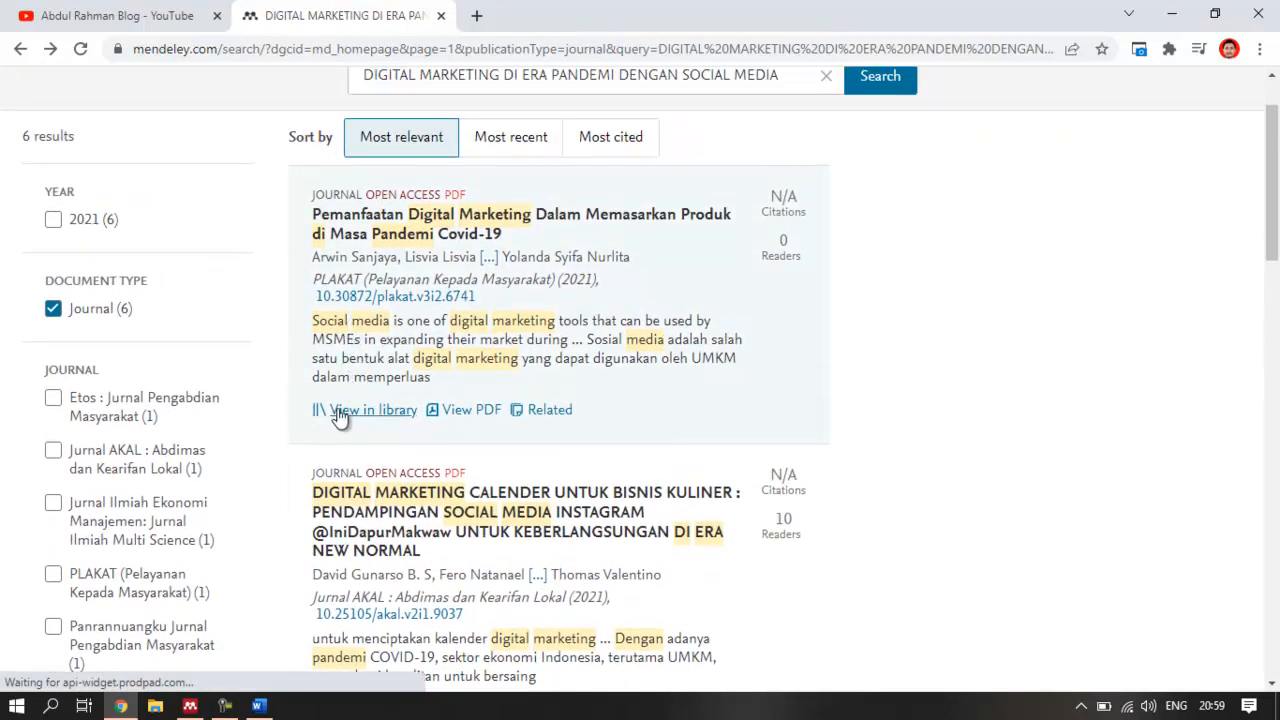
{"action": "left_click_drag", "start_coordinate": [314, 216], "coordinate": [507, 243]}
{"action": "key", "text": "ctrl+c"}
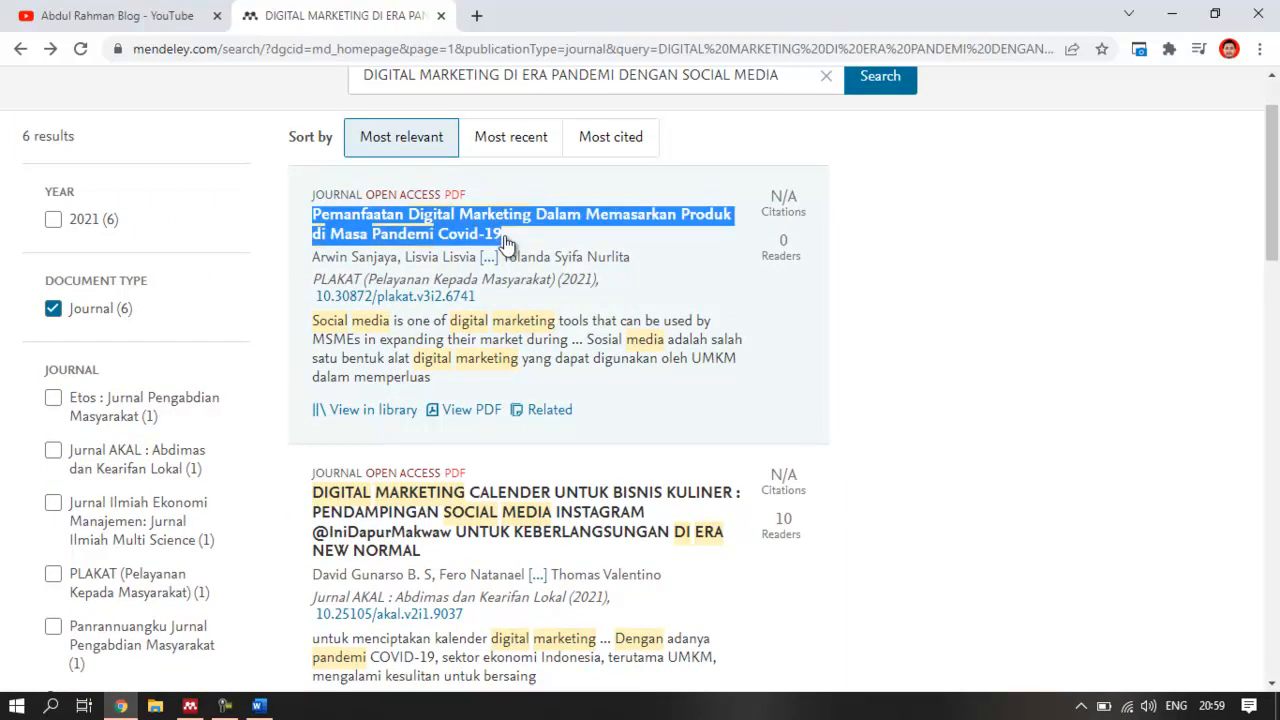
{"action": "left_click", "coordinate": [376, 410]}
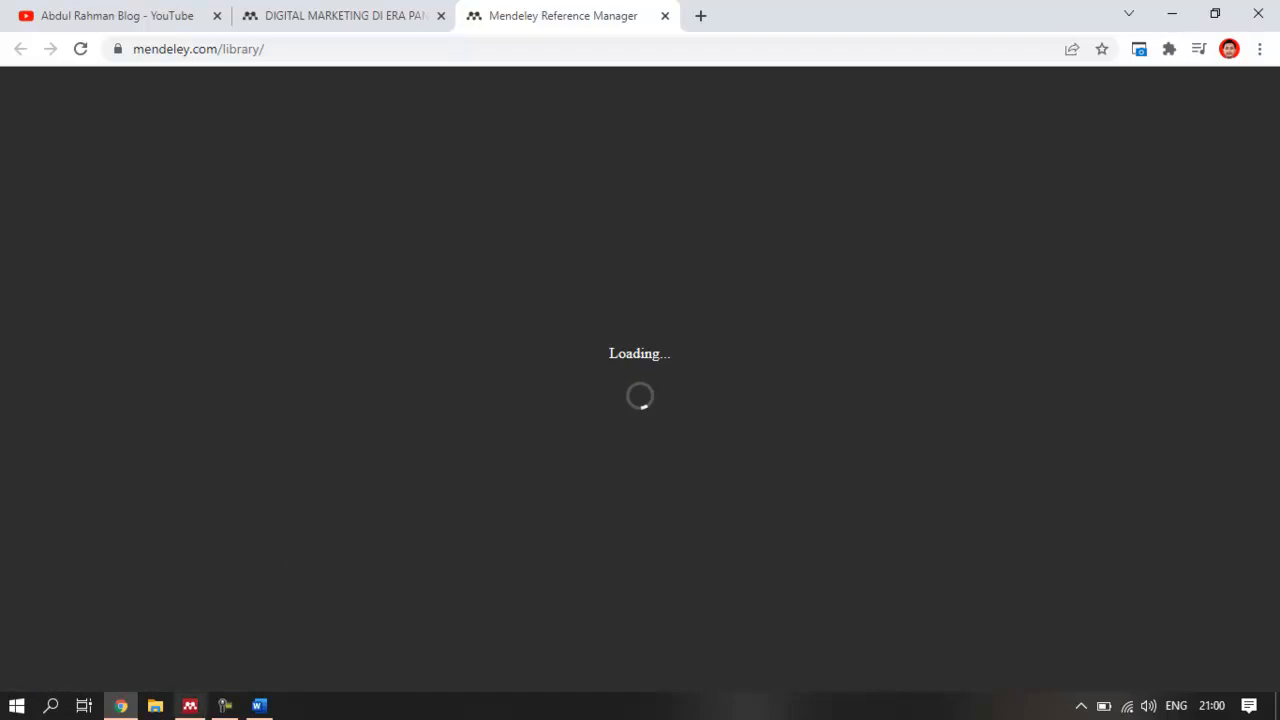
Switch to Mendeley Desktop, search All Documents for the copied article title in place of "pemanfaatan", and select the matching article
{"action": "left_click", "coordinate": [190, 706]}
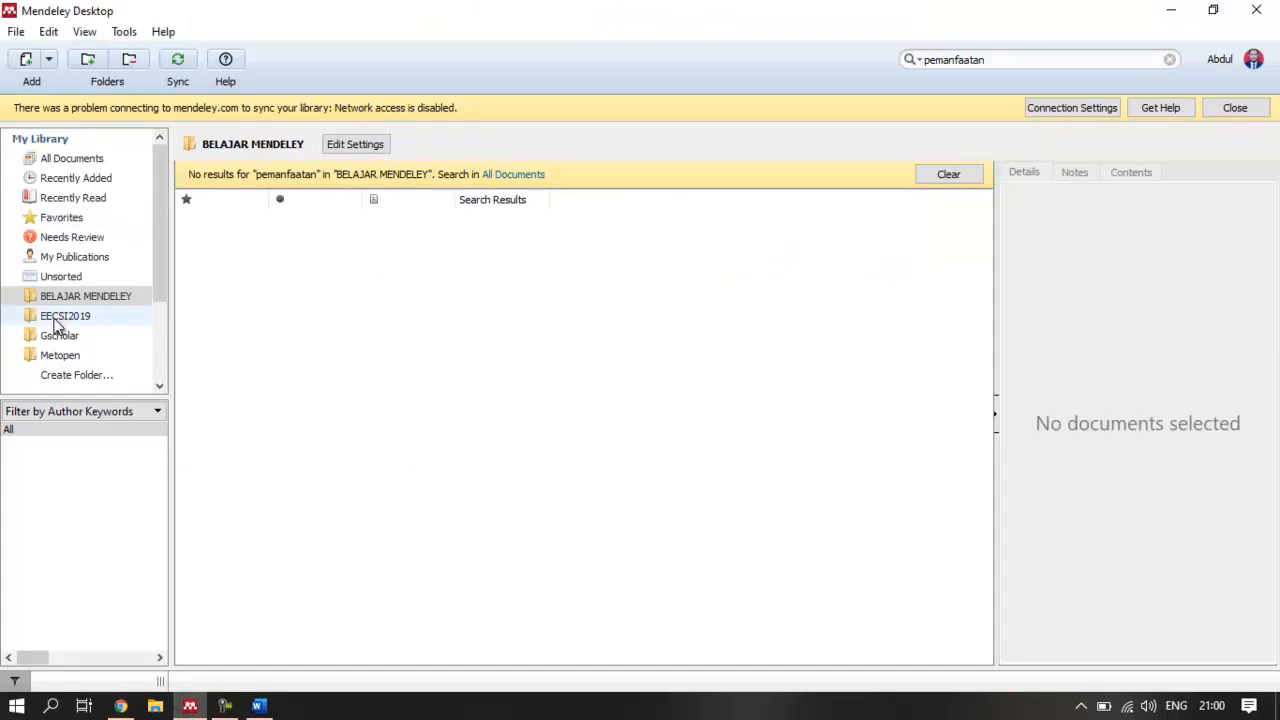
{"action": "left_click", "coordinate": [63, 158]}
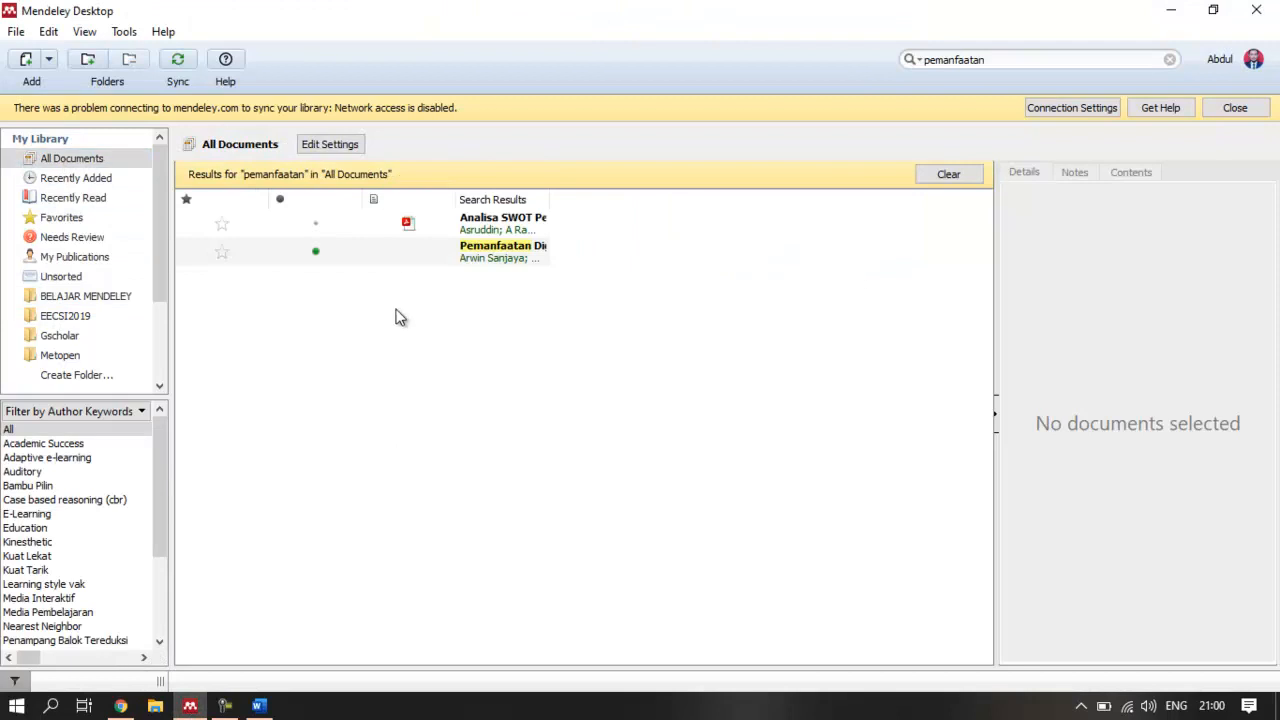
{"action": "left_click", "coordinate": [1170, 60]}
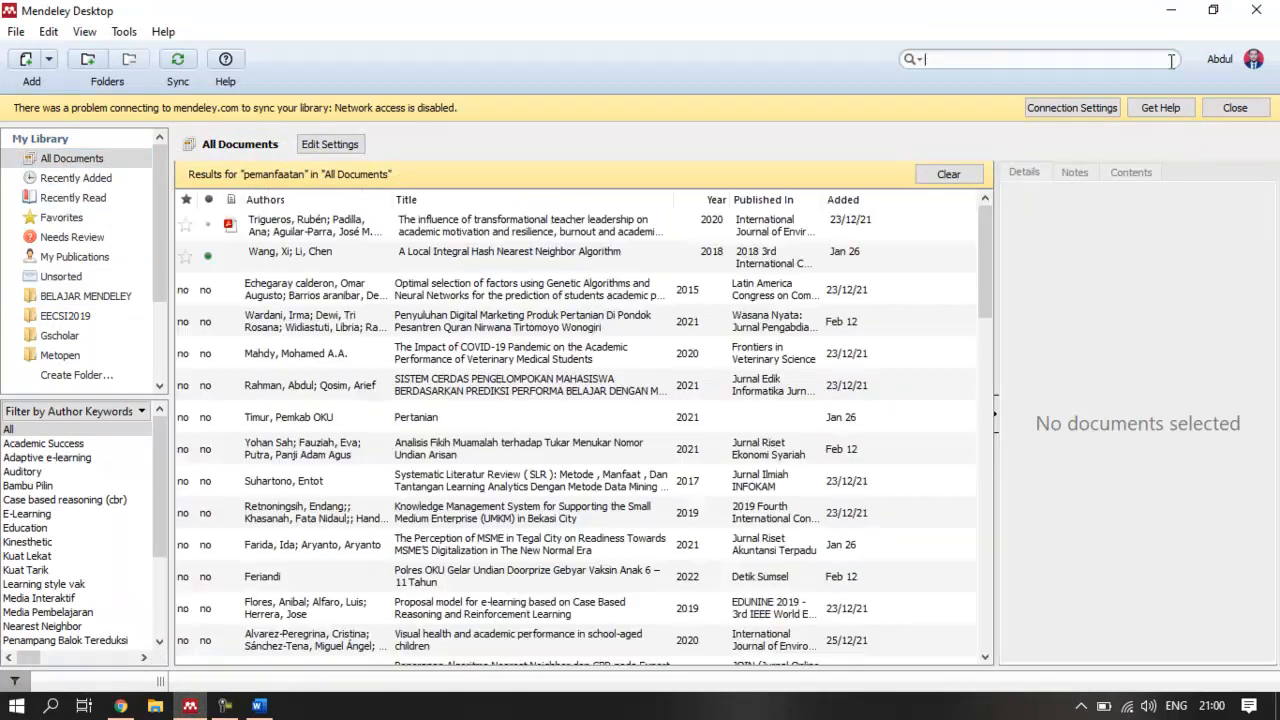
{"action": "key", "text": "ctrl+v"}
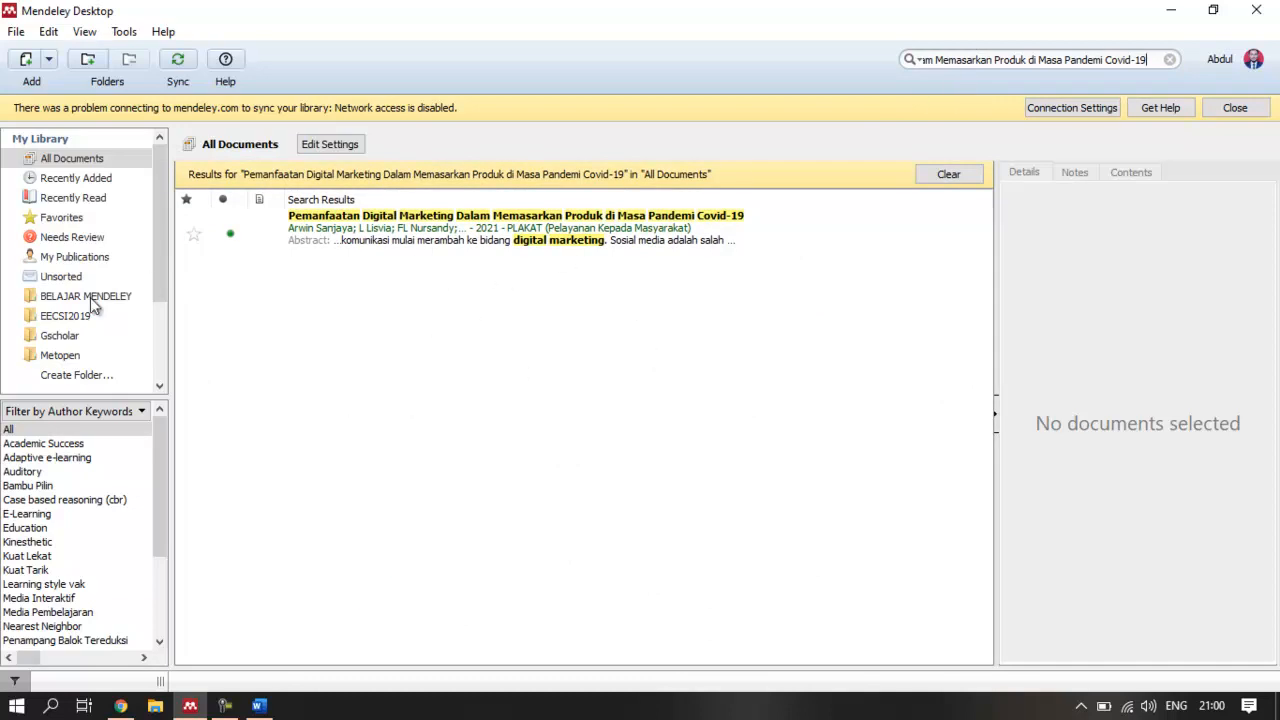
{"action": "left_click", "coordinate": [296, 240]}
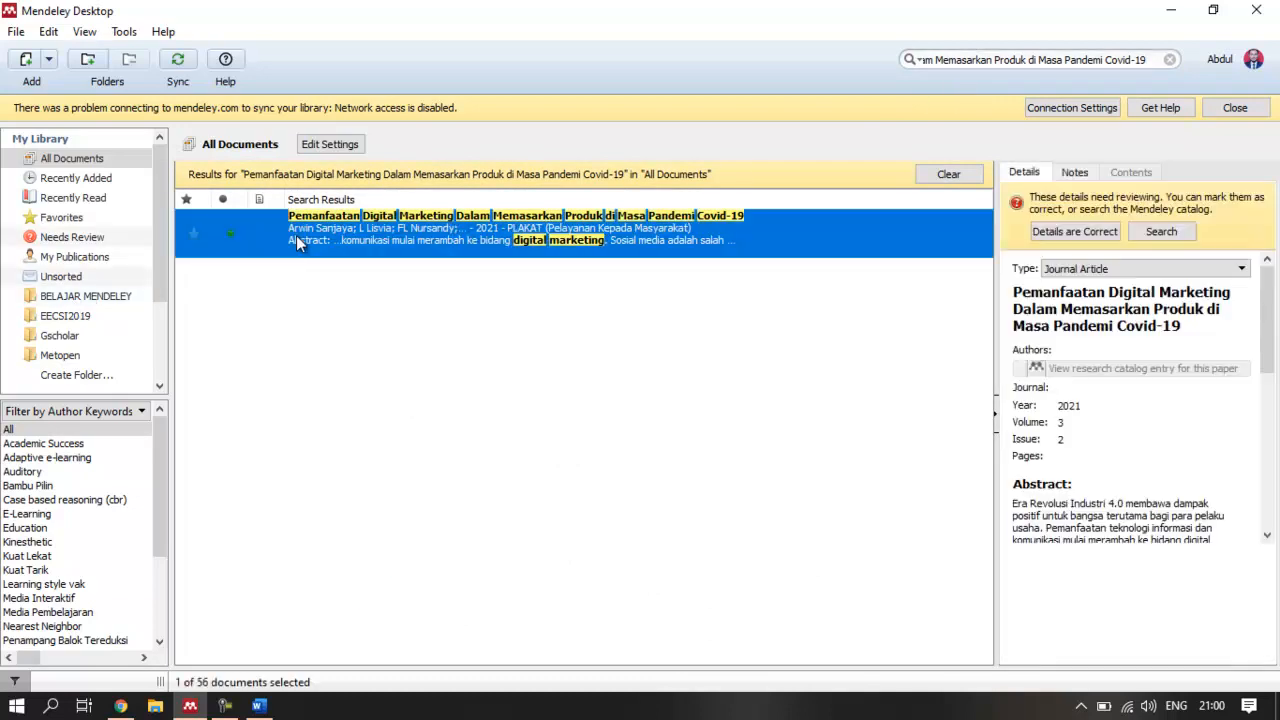
{"action": "right_click", "coordinate": [368, 240]}
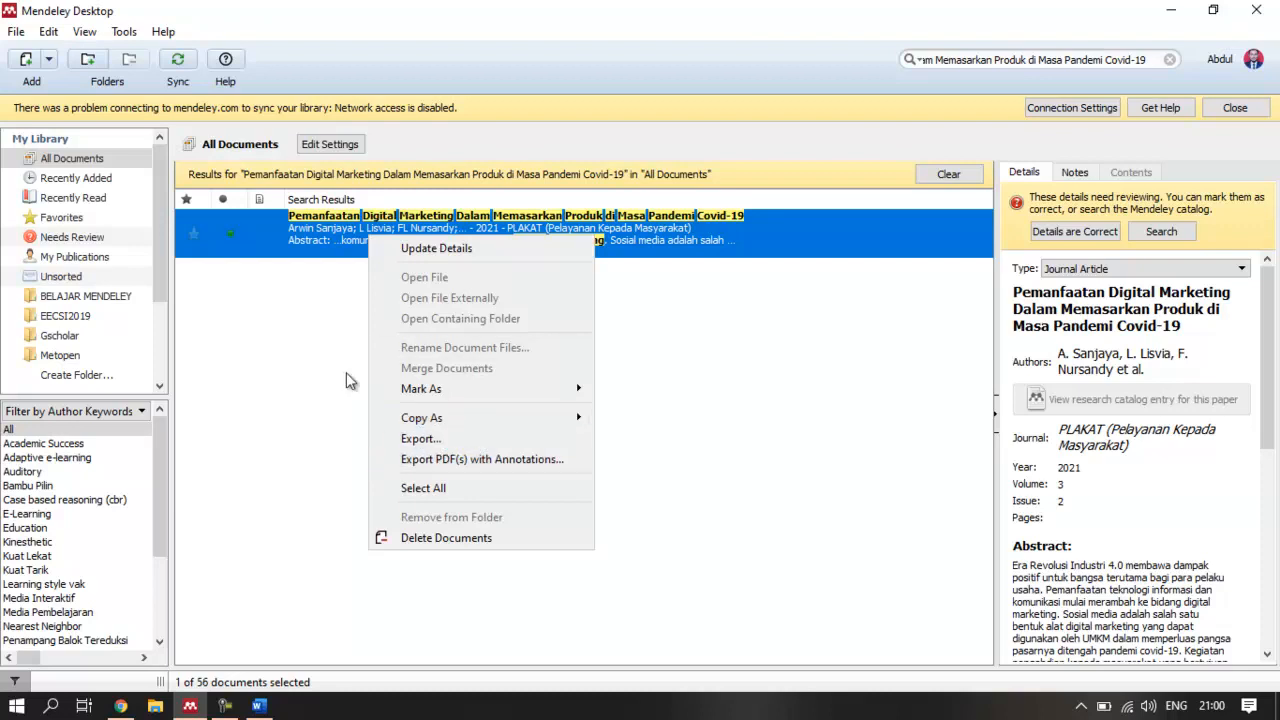
{"action": "left_click", "coordinate": [307, 311]}
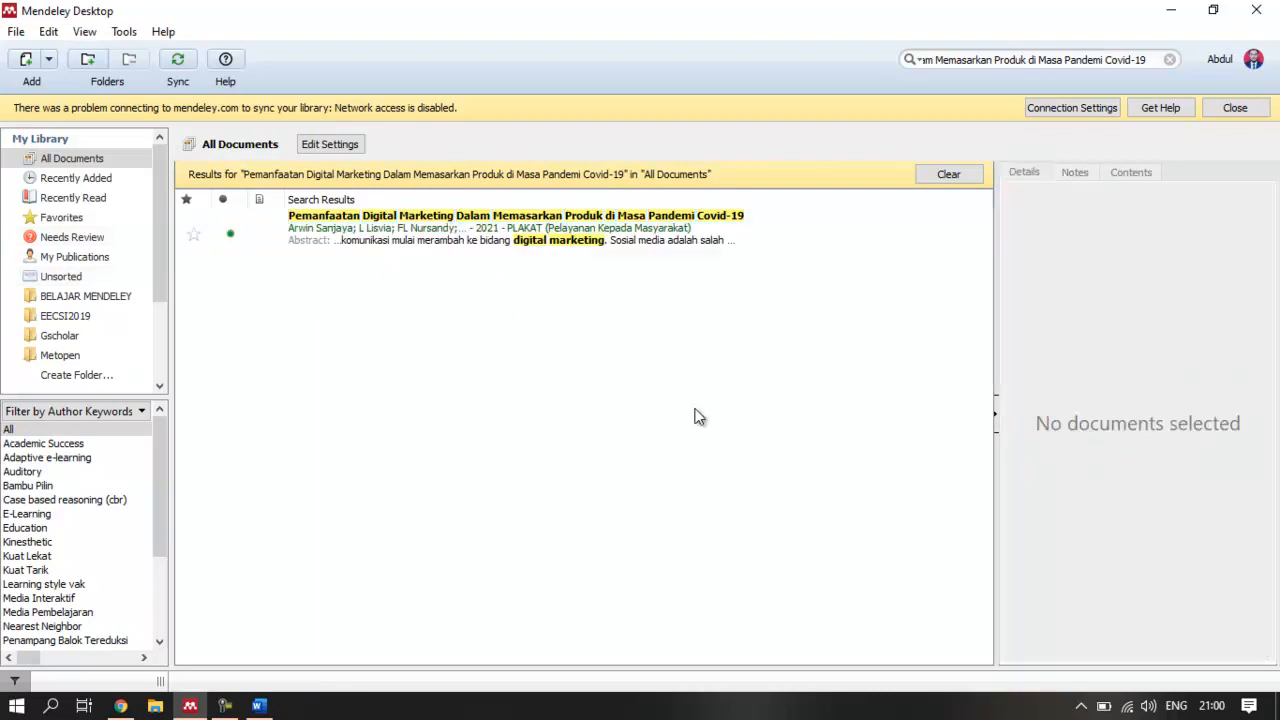
{"action": "left_click", "coordinate": [557, 220]}
{"action": "left_click", "coordinate": [449, 297]}
Clear the title search, select "Pemanfaatan Digital Marketing Dalam Memasarkan Produk di Masa Pandemi Covid-19" in the full All Documents list, and review its details
{"action": "left_click", "coordinate": [1169, 59]}
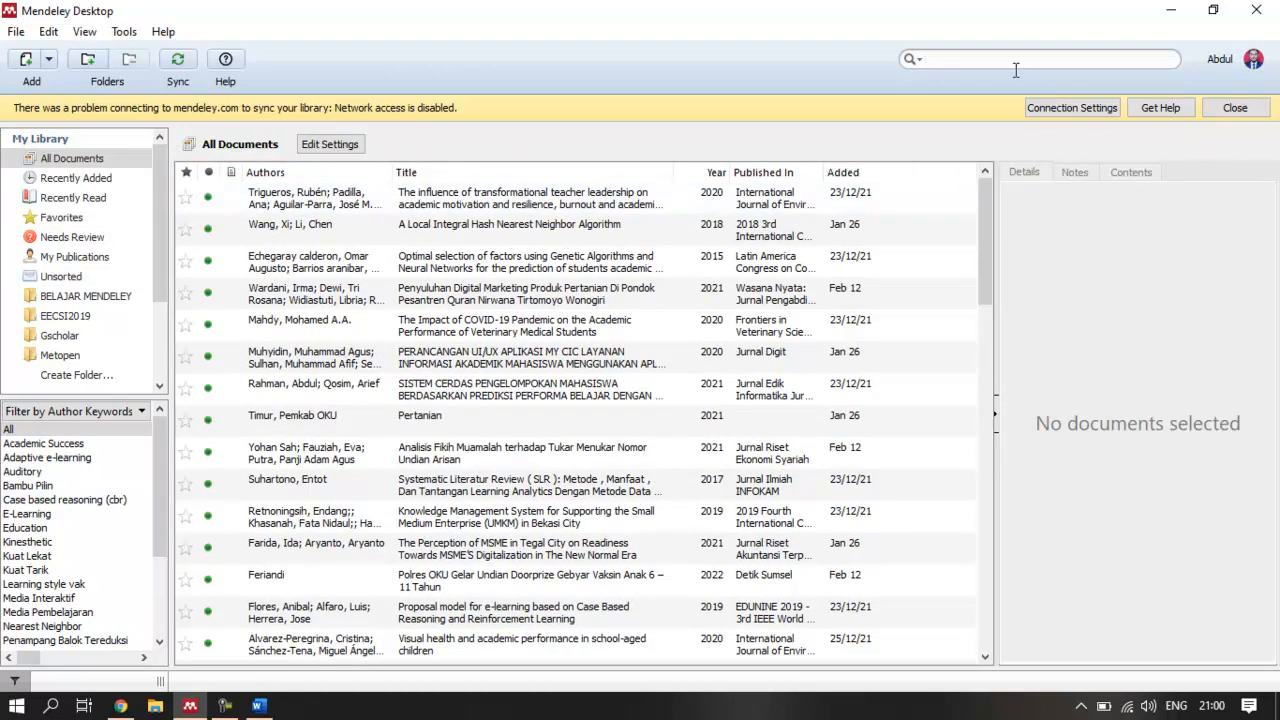
{"action": "scroll", "coordinate": [694, 506], "scroll_direction": "down", "scroll_amount": 10}
{"action": "scroll", "coordinate": [688, 513], "scroll_direction": "down", "scroll_amount": 3}
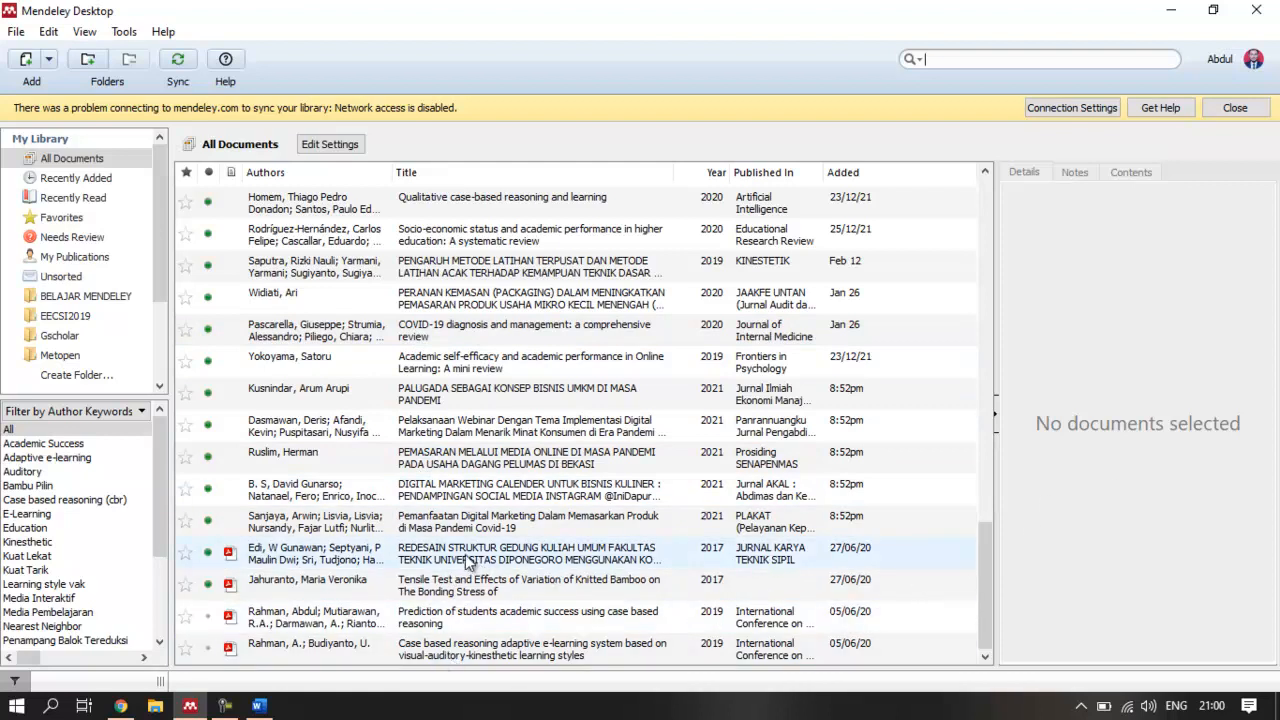
{"action": "left_click", "coordinate": [457, 530]}
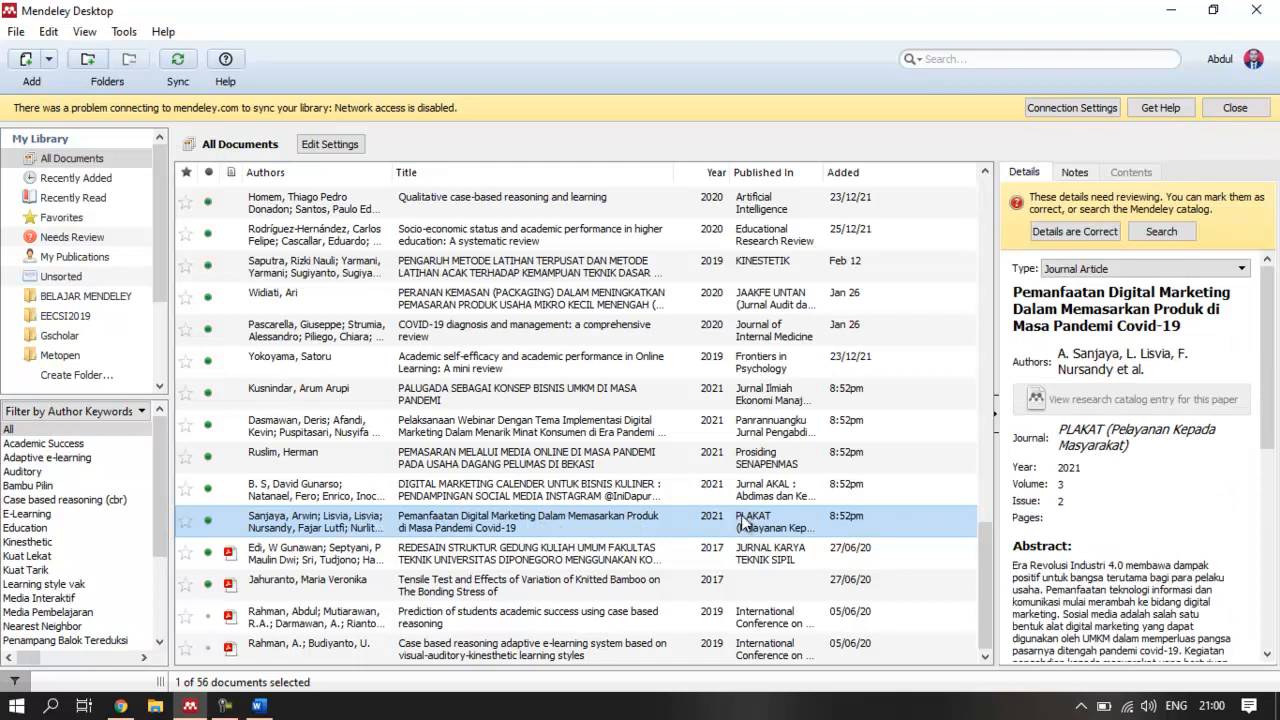
{"action": "scroll", "coordinate": [1160, 295], "scroll_direction": "down", "scroll_amount": 10}
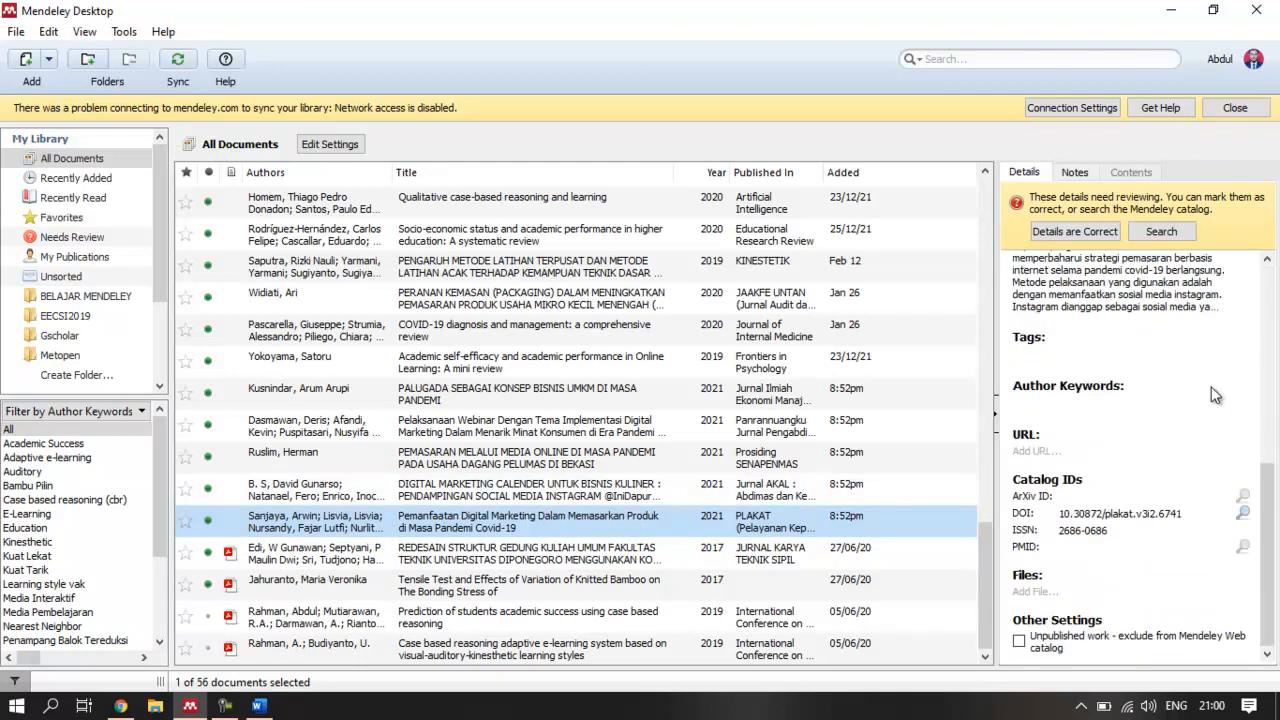
{"action": "scroll", "coordinate": [480, 510], "scroll_direction": "up", "scroll_amount": 5}
{"action": "scroll", "coordinate": [537, 557], "scroll_direction": "down", "scroll_amount": 5}
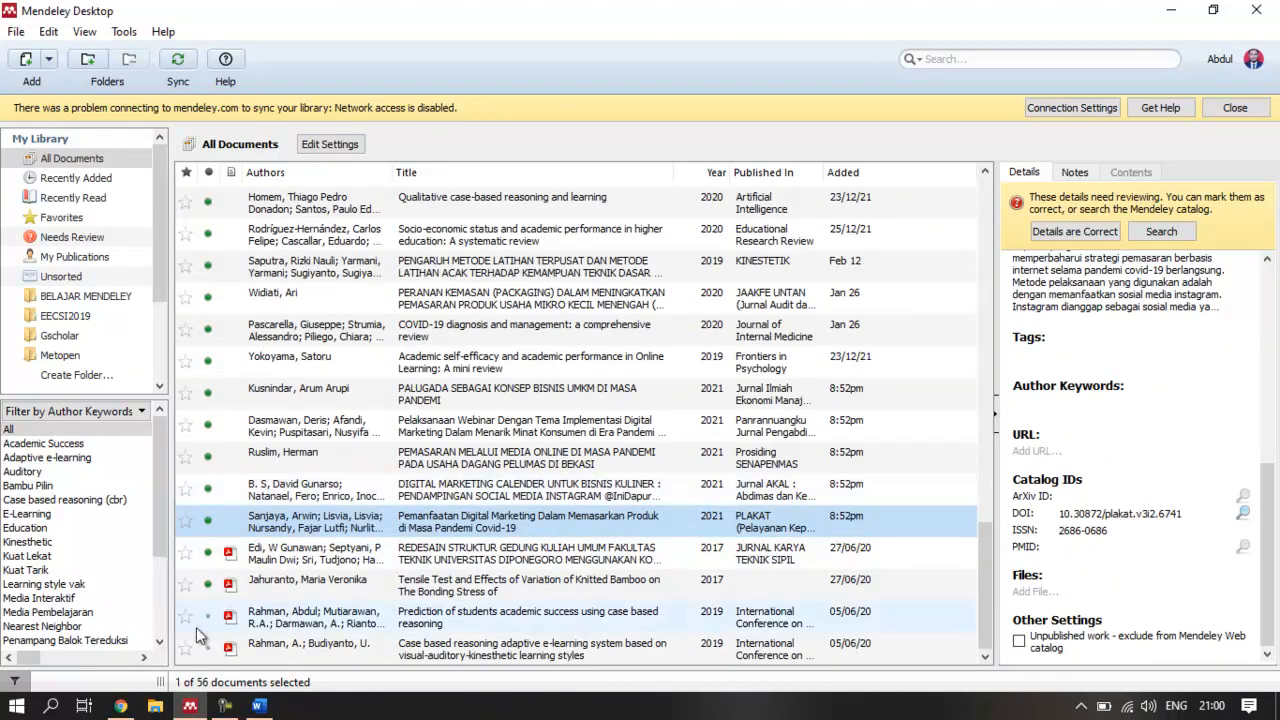
Switch to Mendeley Reference Manager in the browser and look through the All References and Recently Added lists
{"action": "left_click", "coordinate": [124, 706]}
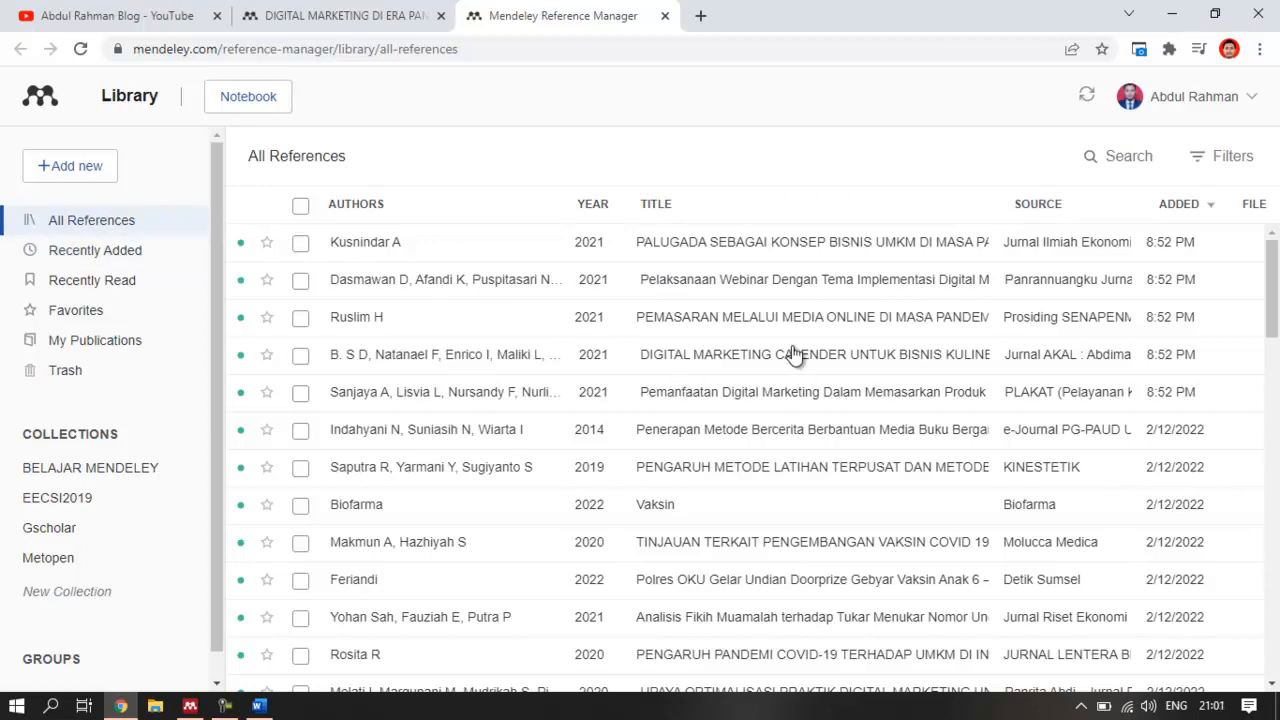
{"action": "scroll", "coordinate": [797, 335], "scroll_direction": "down", "scroll_amount": 10}
{"action": "scroll", "coordinate": [797, 340], "scroll_direction": "up", "scroll_amount": 10}
{"action": "left_click", "coordinate": [112, 259]}
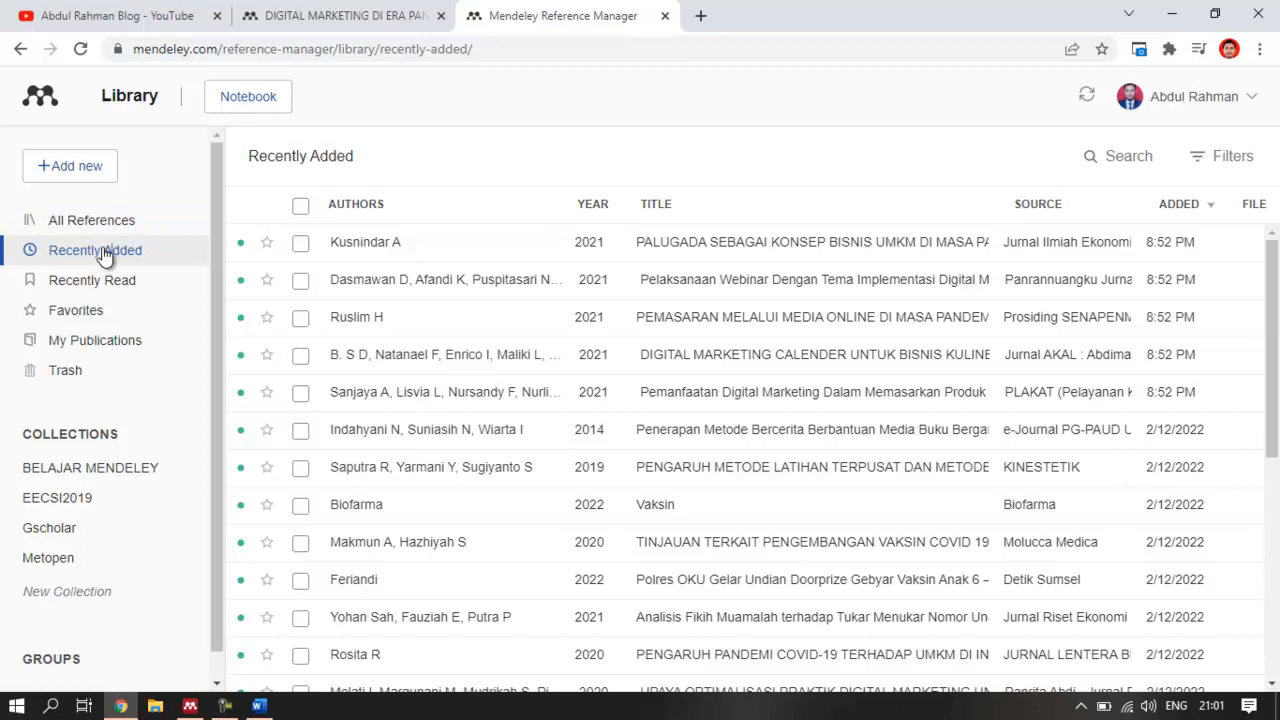
{"action": "scroll", "coordinate": [400, 310], "scroll_direction": "down", "scroll_amount": 5}
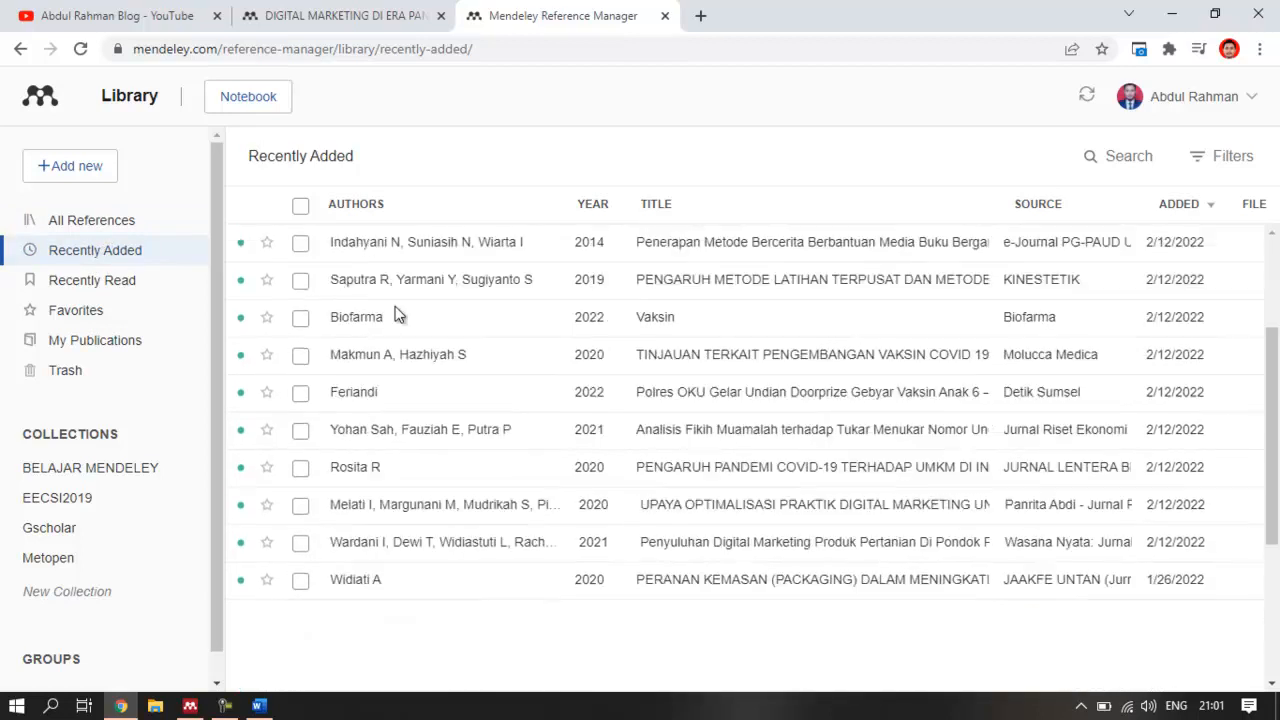
{"action": "scroll", "coordinate": [700, 428], "scroll_direction": "up", "scroll_amount": 5}
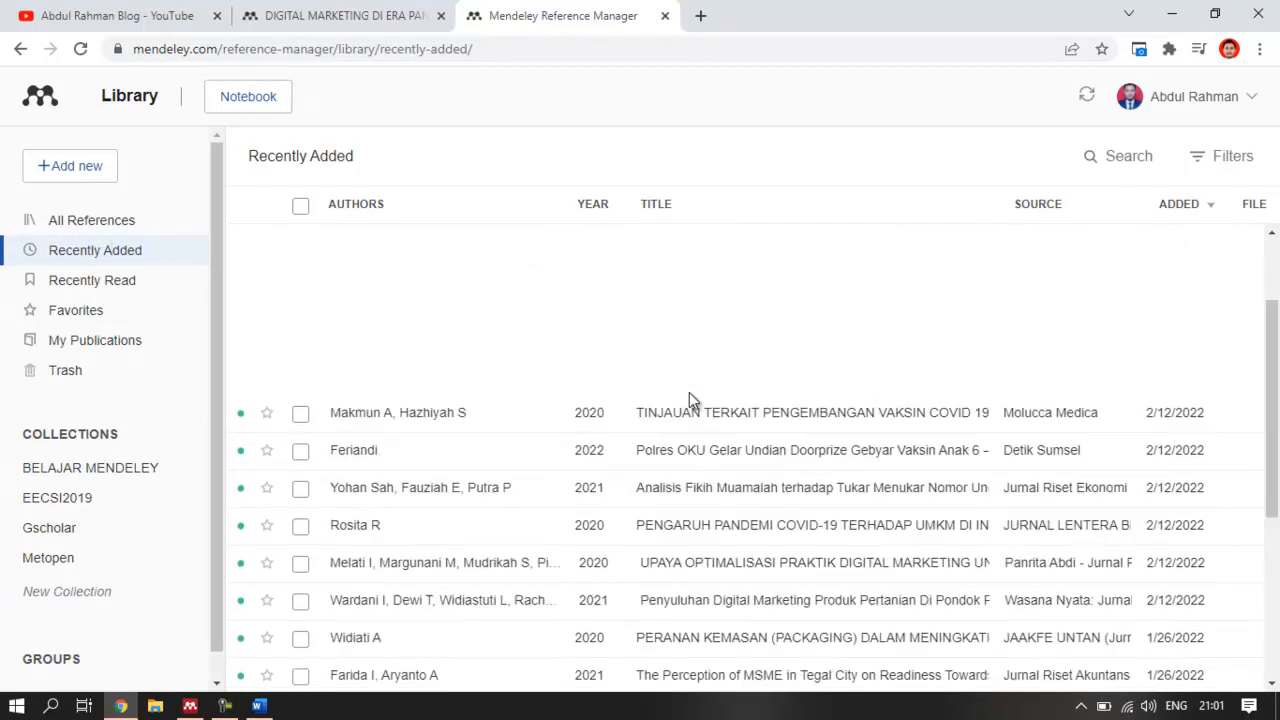
{"action": "scroll", "coordinate": [703, 395], "scroll_direction": "up", "scroll_amount": 1}
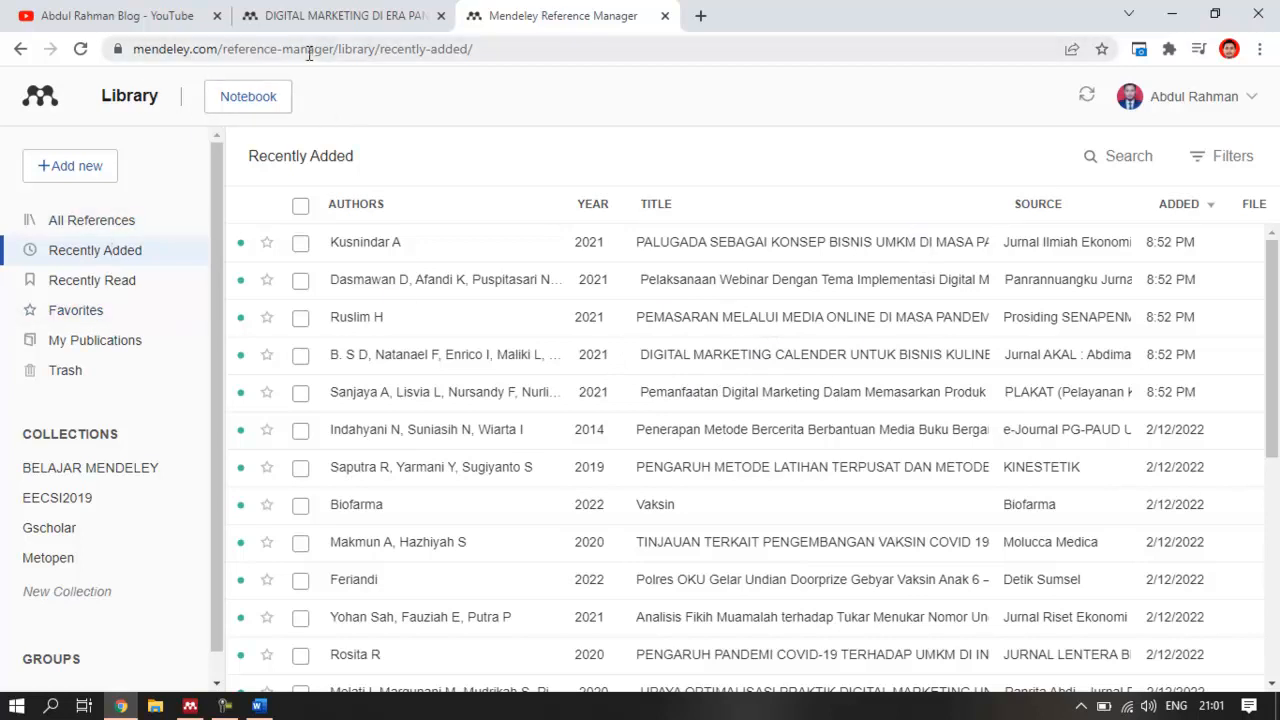
Go back to All References, return to the article search results, and close the Mendeley Reference Manager page
{"action": "left_click", "coordinate": [20, 49]}
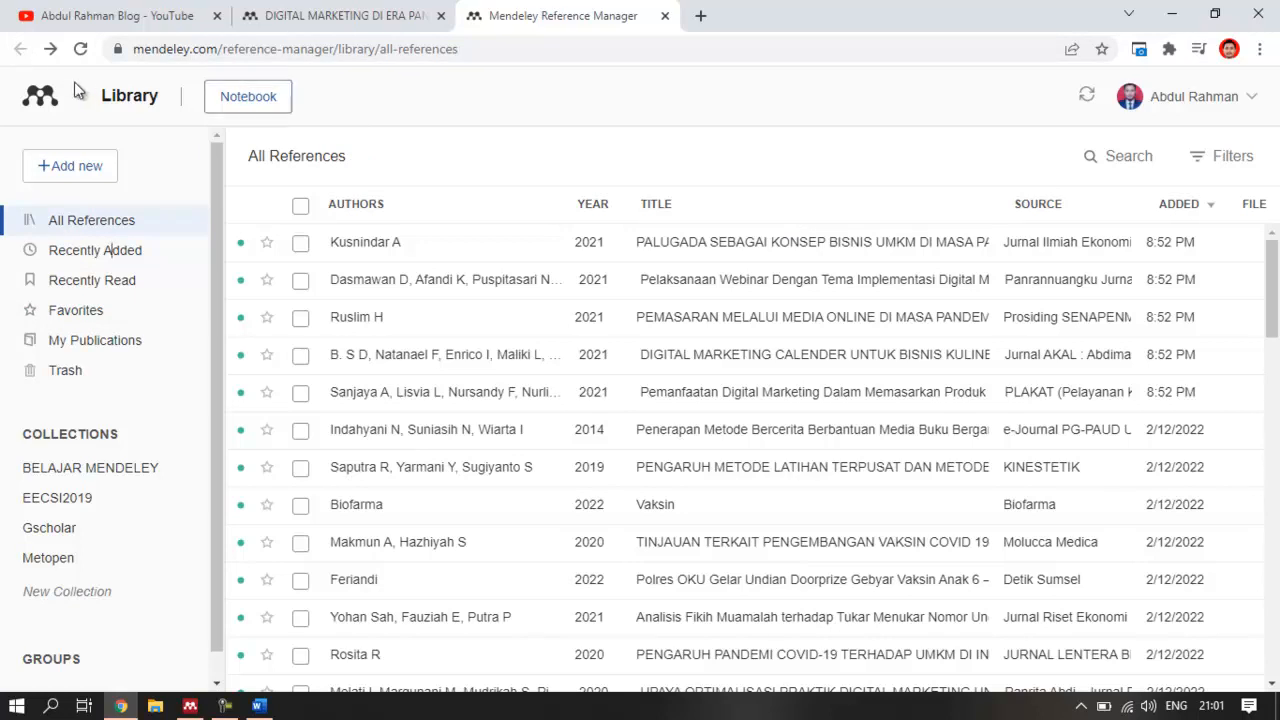
{"action": "left_click", "coordinate": [304, 49]}
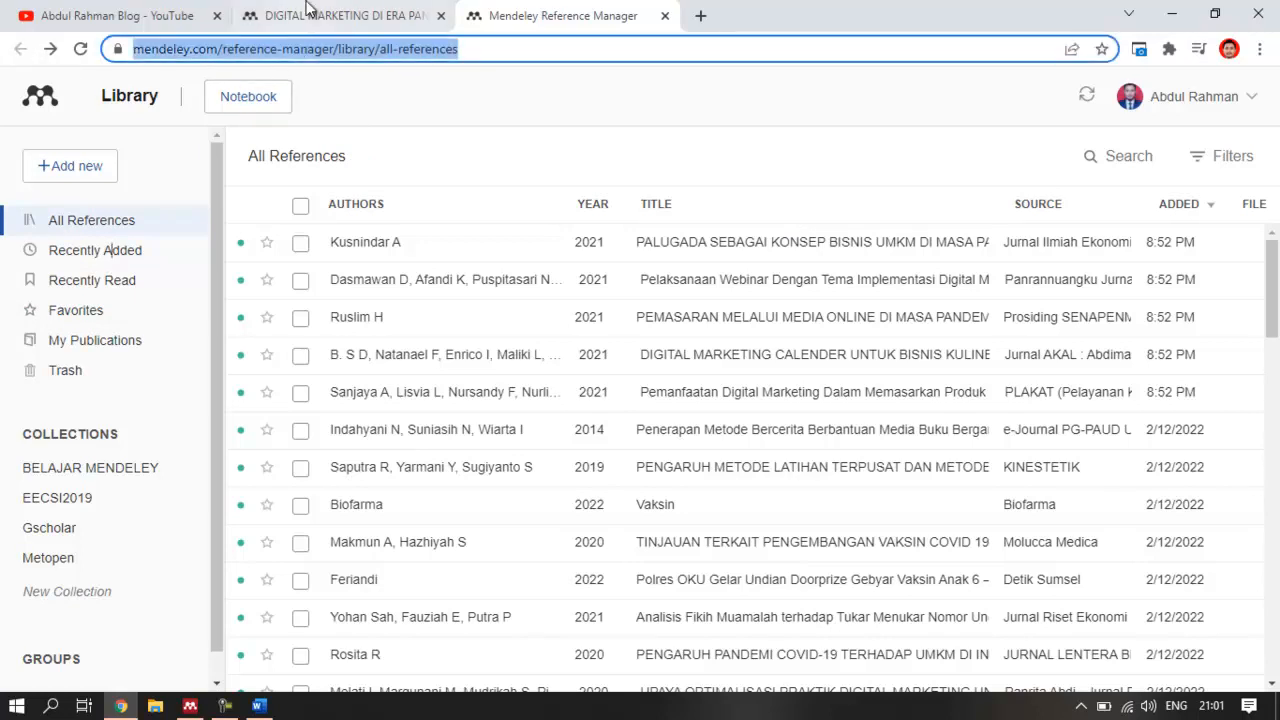
{"action": "left_click", "coordinate": [310, 15]}
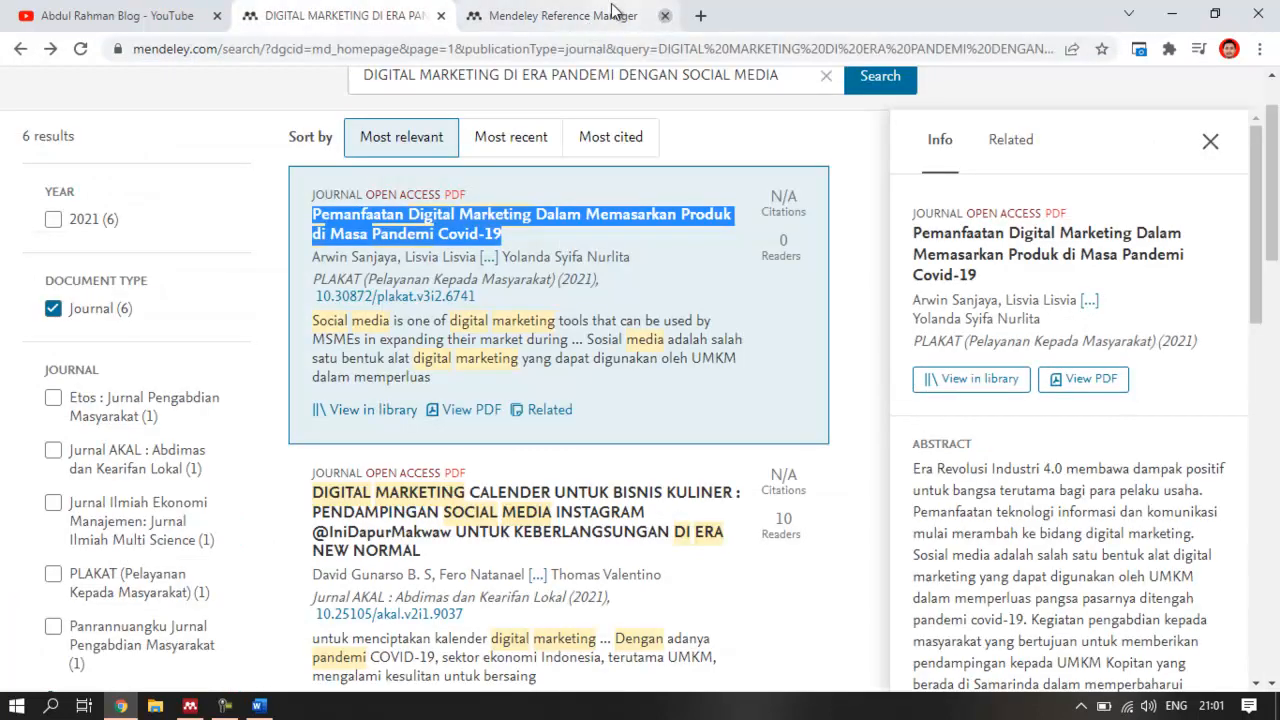
{"action": "left_click", "coordinate": [664, 15]}
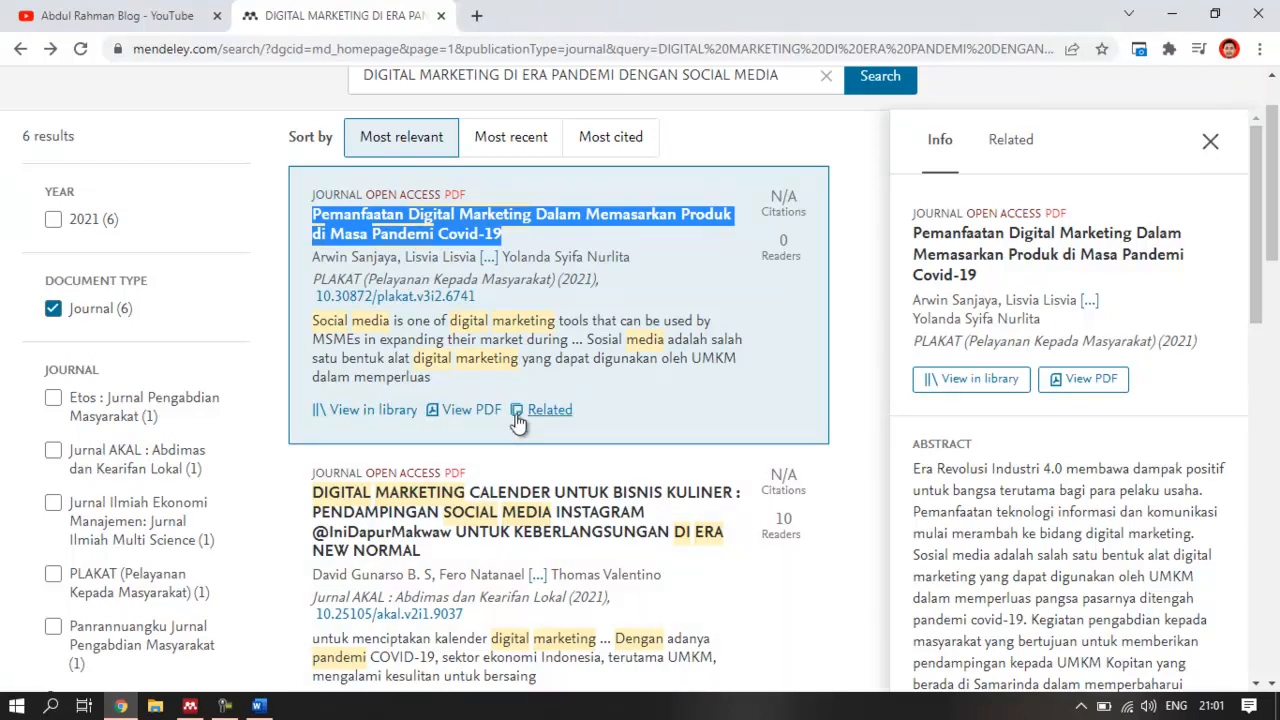
Request the PDF of "Pemanfaatan Digital Marketing Dalam Memasarkan Produk di Masa Pandemi Covid-19", check the loading pages, and return to the search results
{"action": "left_click", "coordinate": [465, 415]}
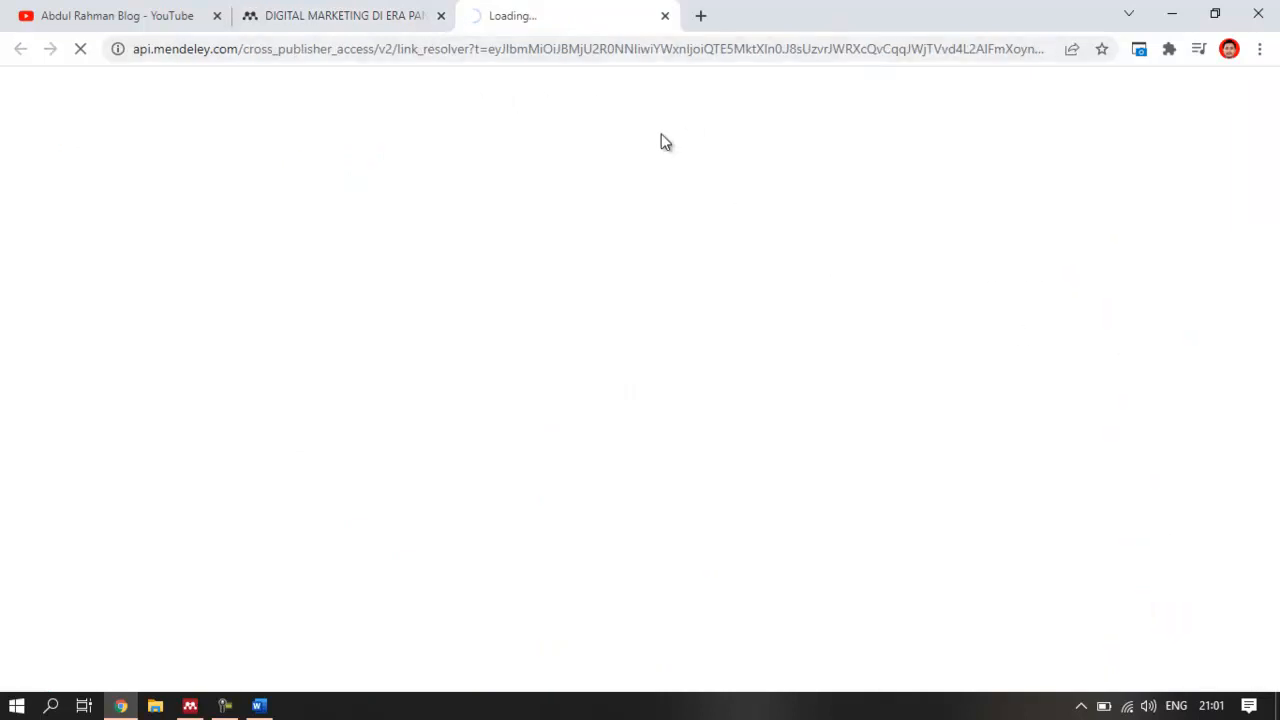
{"action": "left_click", "coordinate": [309, 15]}
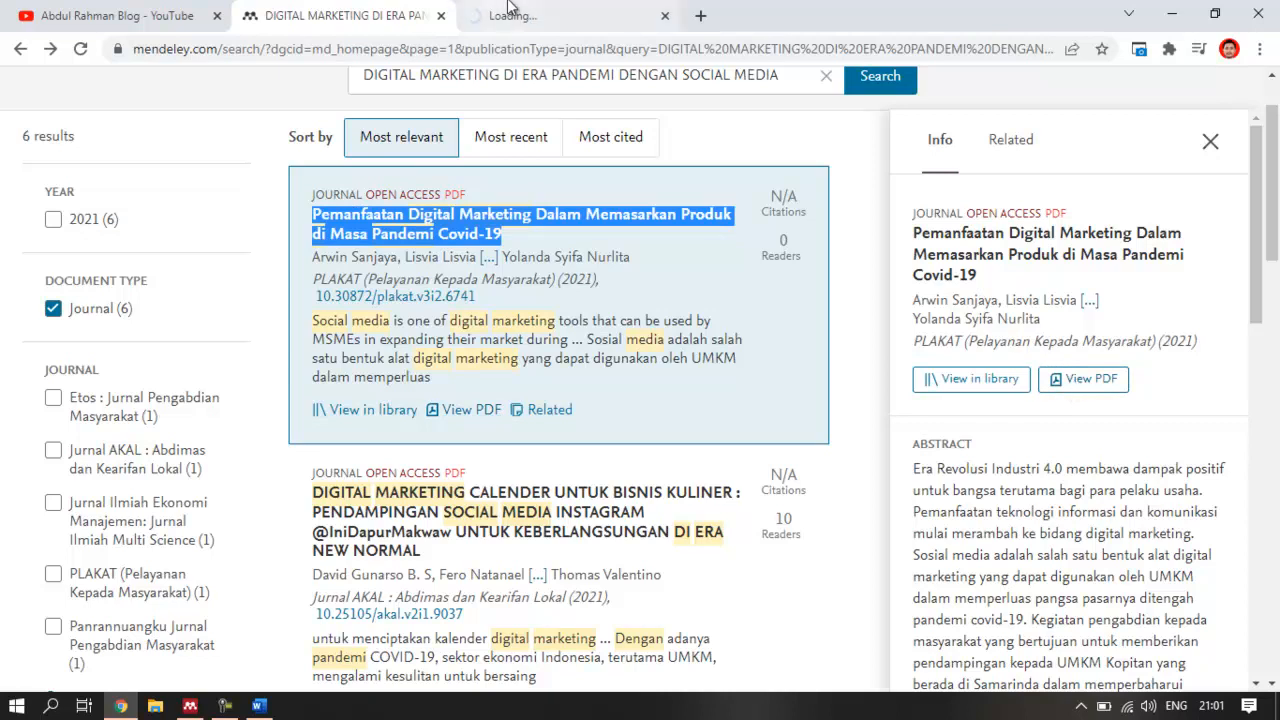
{"action": "left_click", "coordinate": [620, 8]}
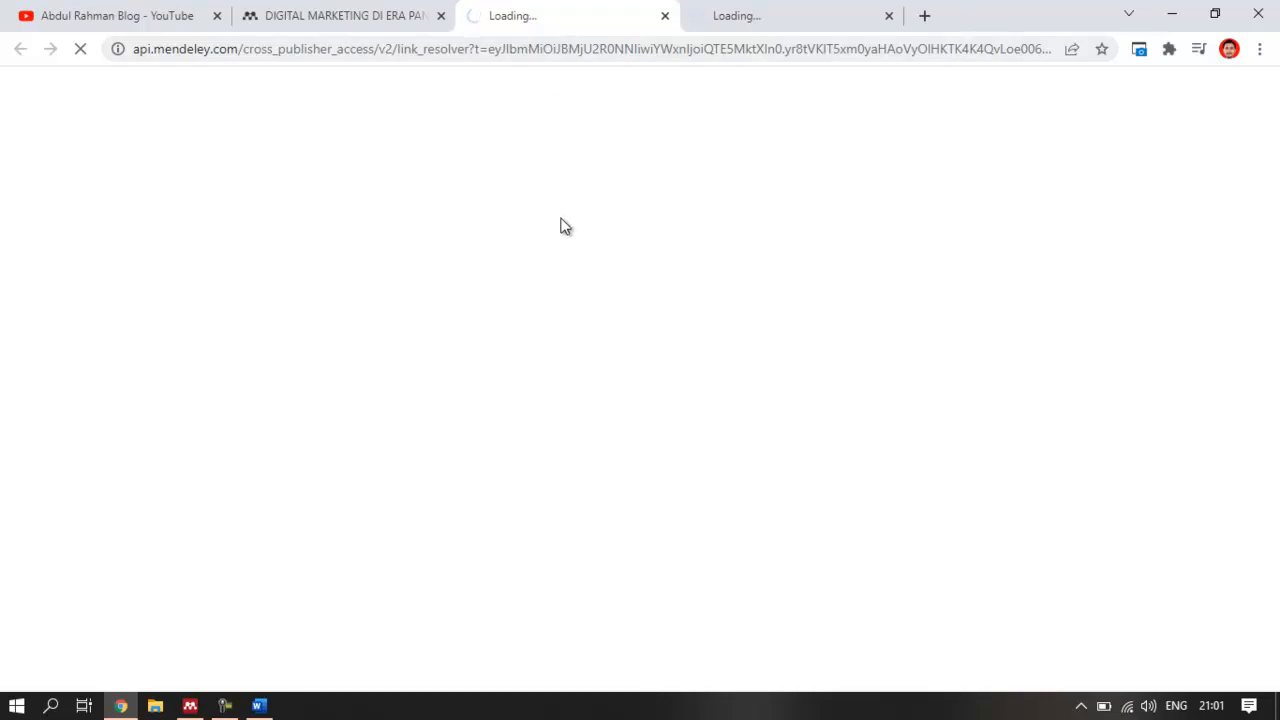
{"action": "left_click", "coordinate": [743, 10]}
{"action": "left_click", "coordinate": [557, 10]}
{"action": "left_click", "coordinate": [731, 26]}
{"action": "left_click", "coordinate": [576, 27]}
{"action": "left_click", "coordinate": [360, 6]}
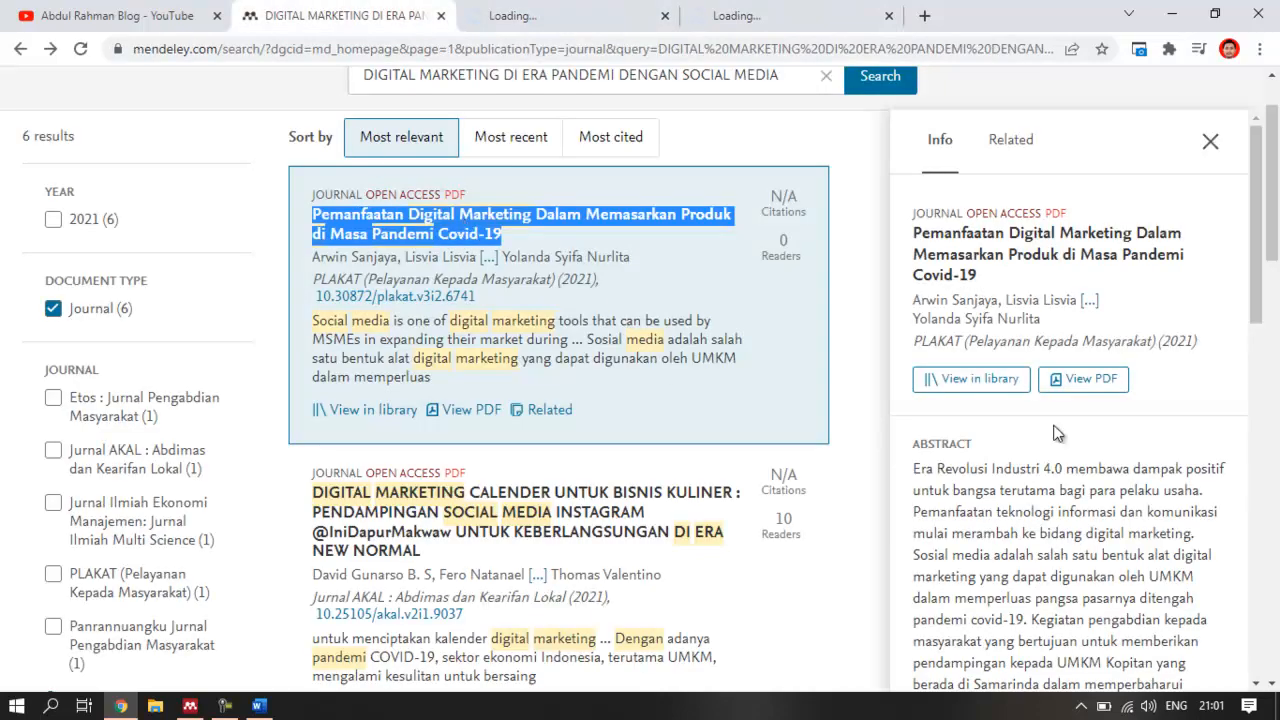
Read through the selected article's abstract and identifiers in its search result information
{"action": "scroll", "coordinate": [1100, 435], "scroll_direction": "down", "scroll_amount": 1}
{"action": "scroll", "coordinate": [1127, 418], "scroll_direction": "down", "scroll_amount": 6}
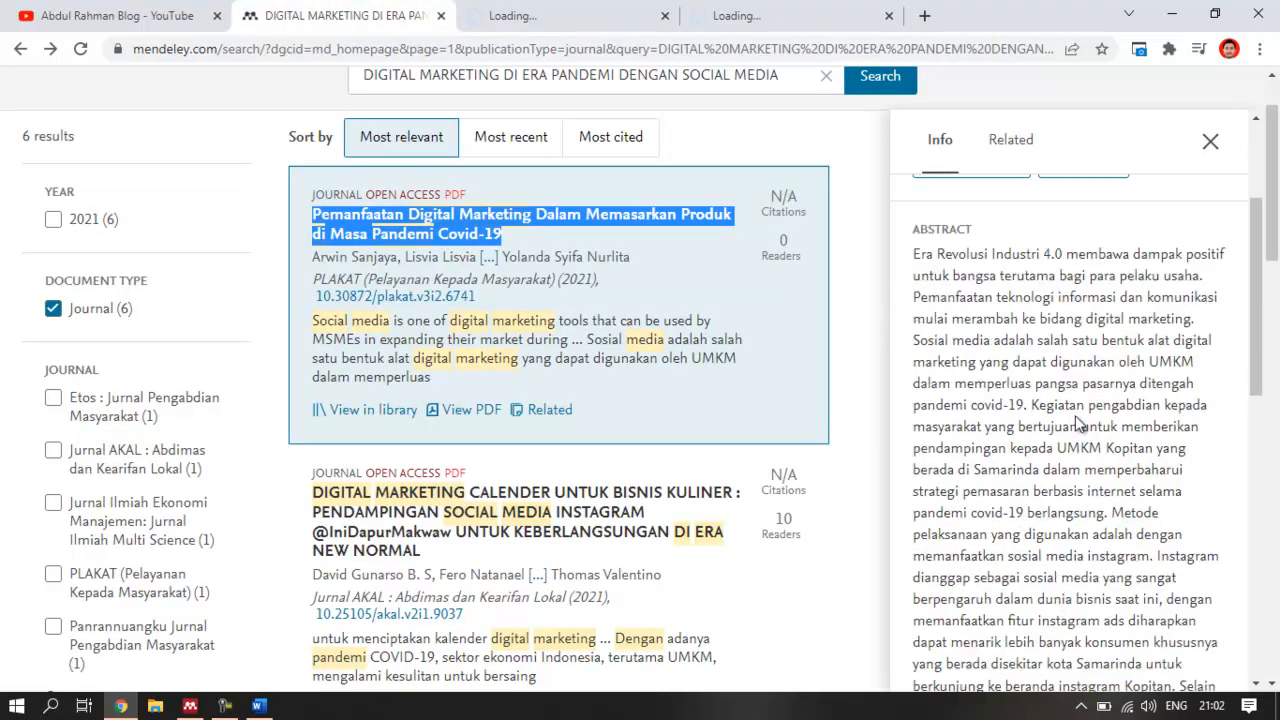
{"action": "scroll", "coordinate": [1140, 405], "scroll_direction": "down", "scroll_amount": 5}
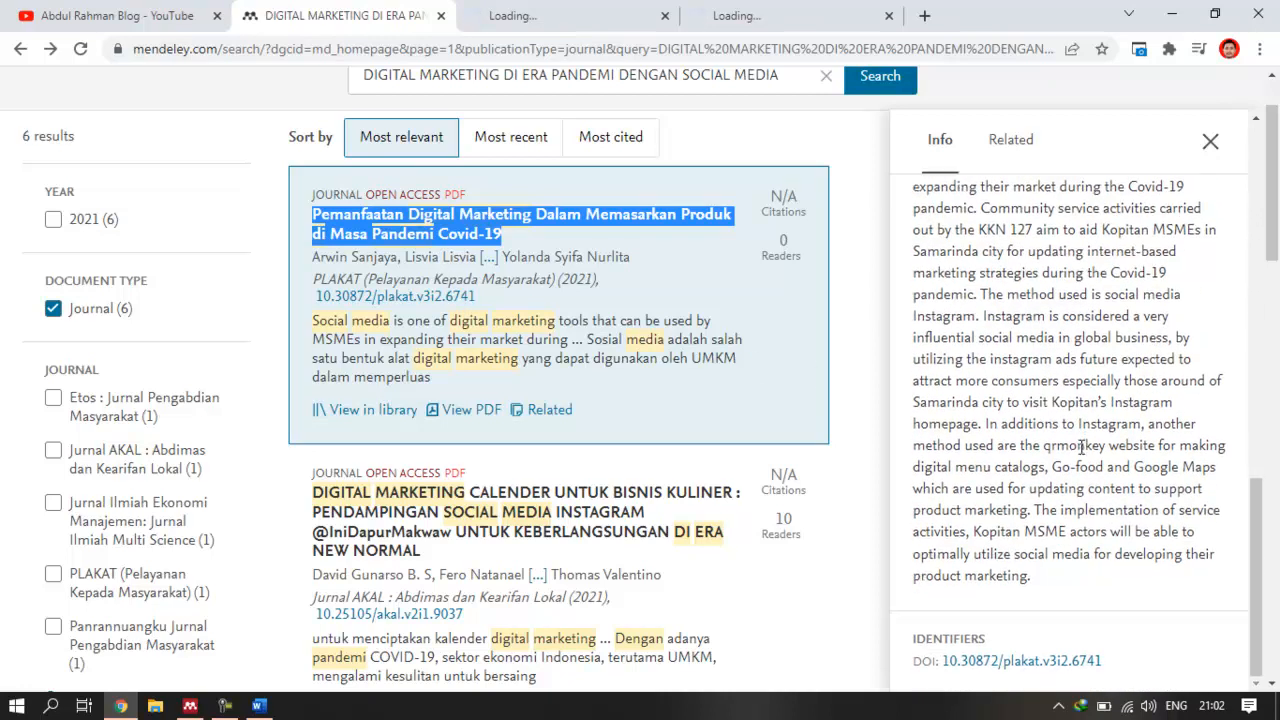
{"action": "scroll", "coordinate": [1080, 447], "scroll_direction": "up", "scroll_amount": 3}
{"action": "scroll", "coordinate": [1082, 447], "scroll_direction": "up", "scroll_amount": 2}
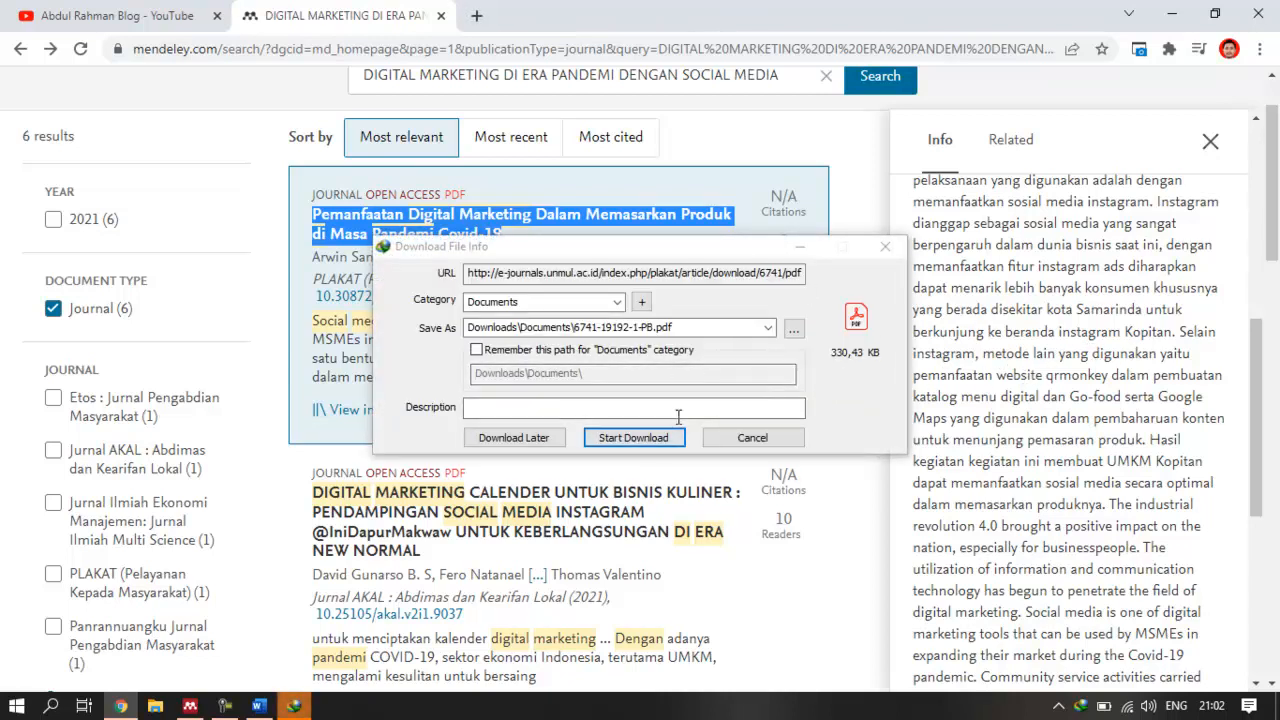
{"action": "left_click", "coordinate": [633, 437]}
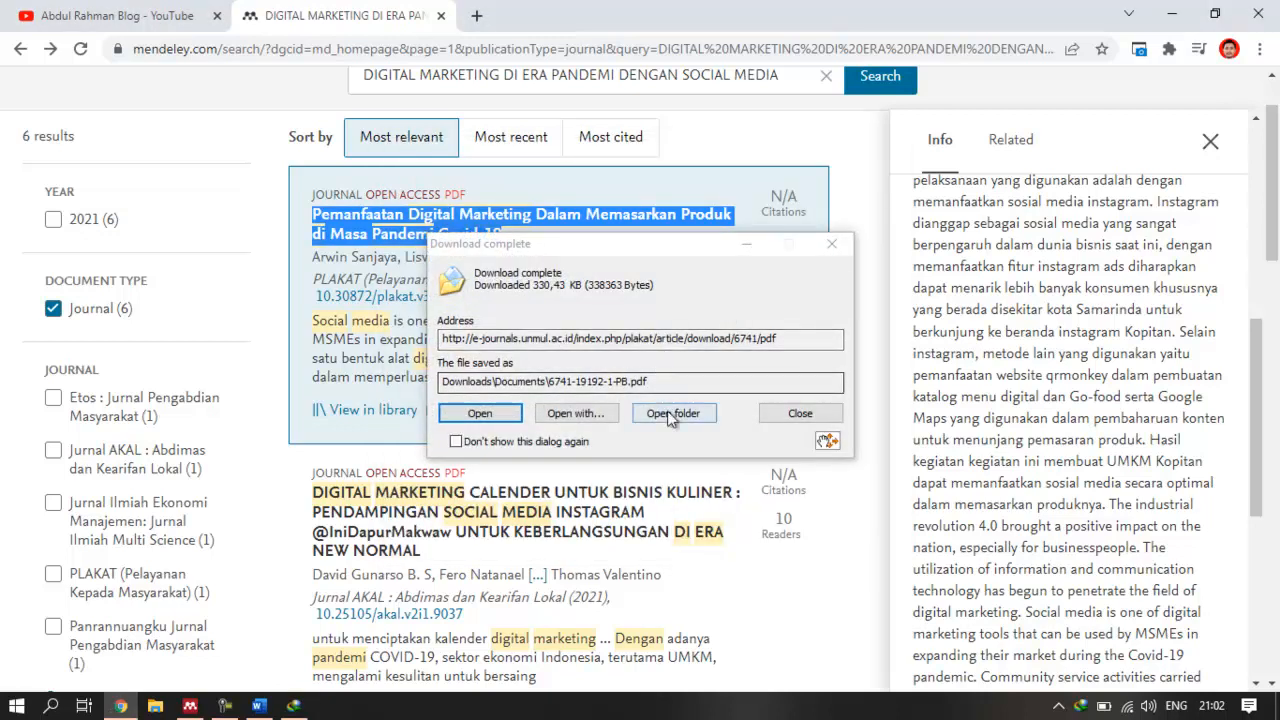
{"action": "left_click", "coordinate": [486, 415]}
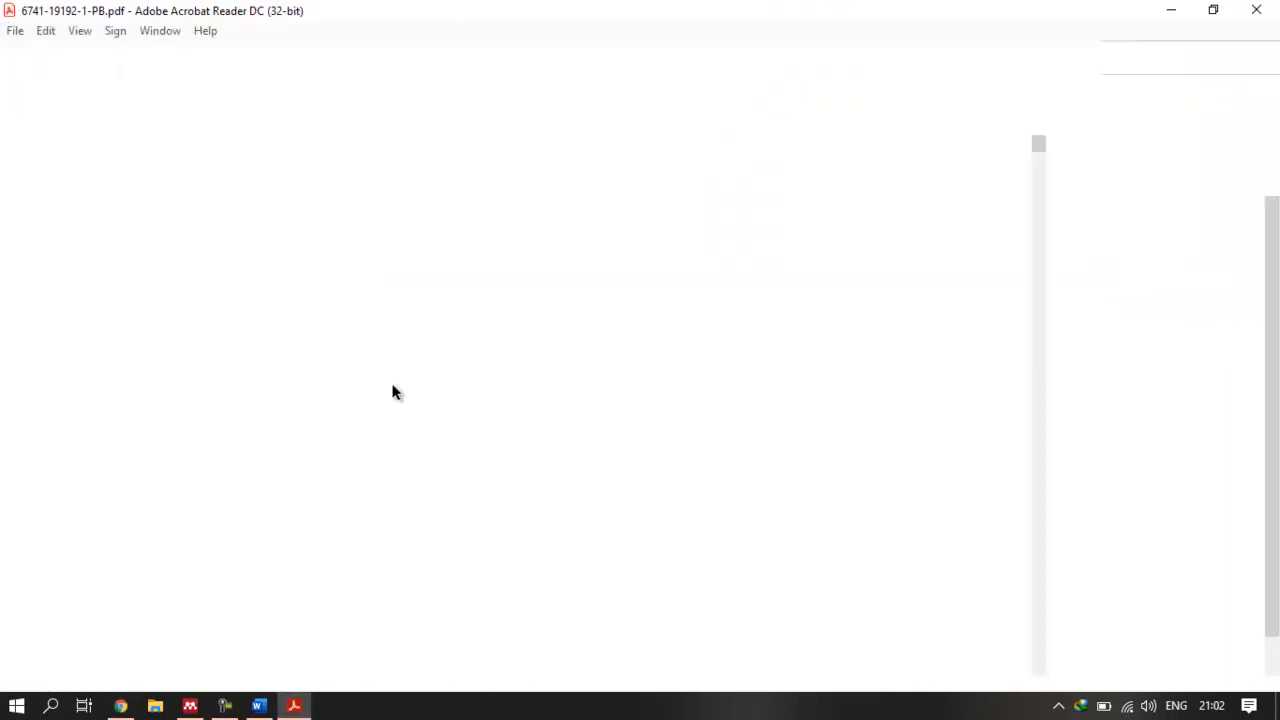
{"action": "scroll", "coordinate": [610, 215], "scroll_direction": "down", "scroll_amount": 5}
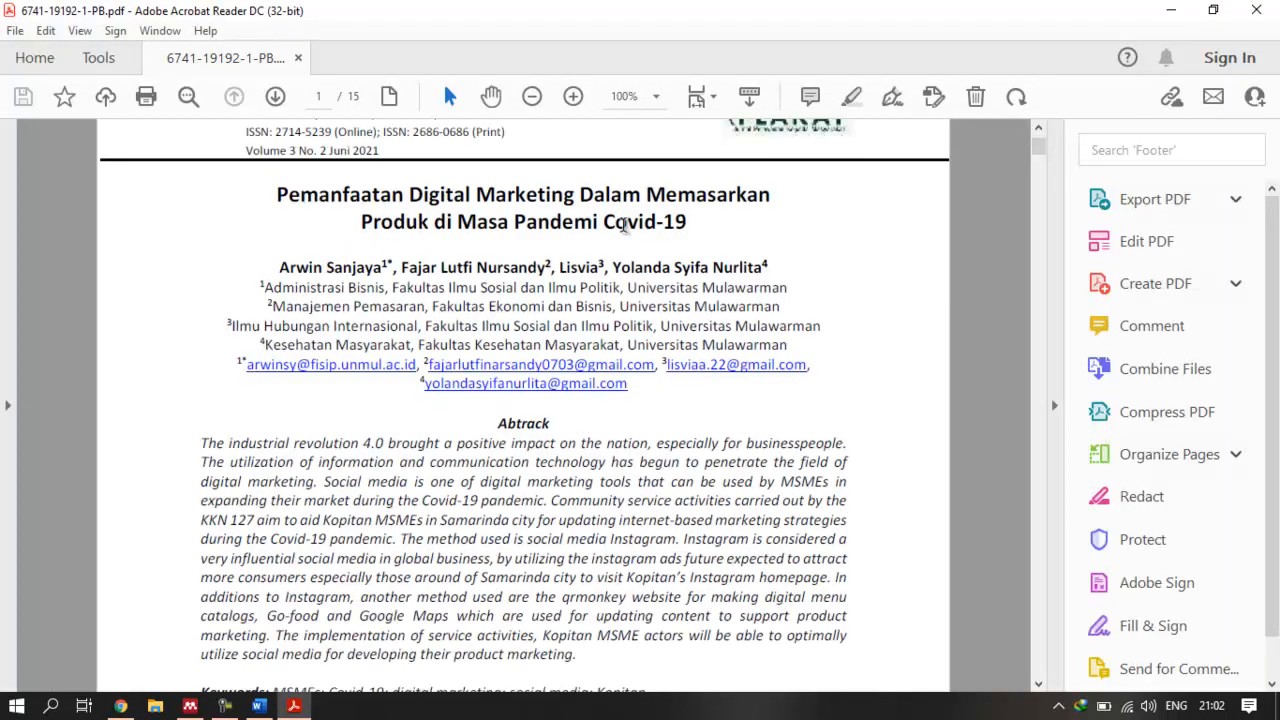
{"action": "scroll", "coordinate": [636, 268], "scroll_direction": "down", "scroll_amount": 10}
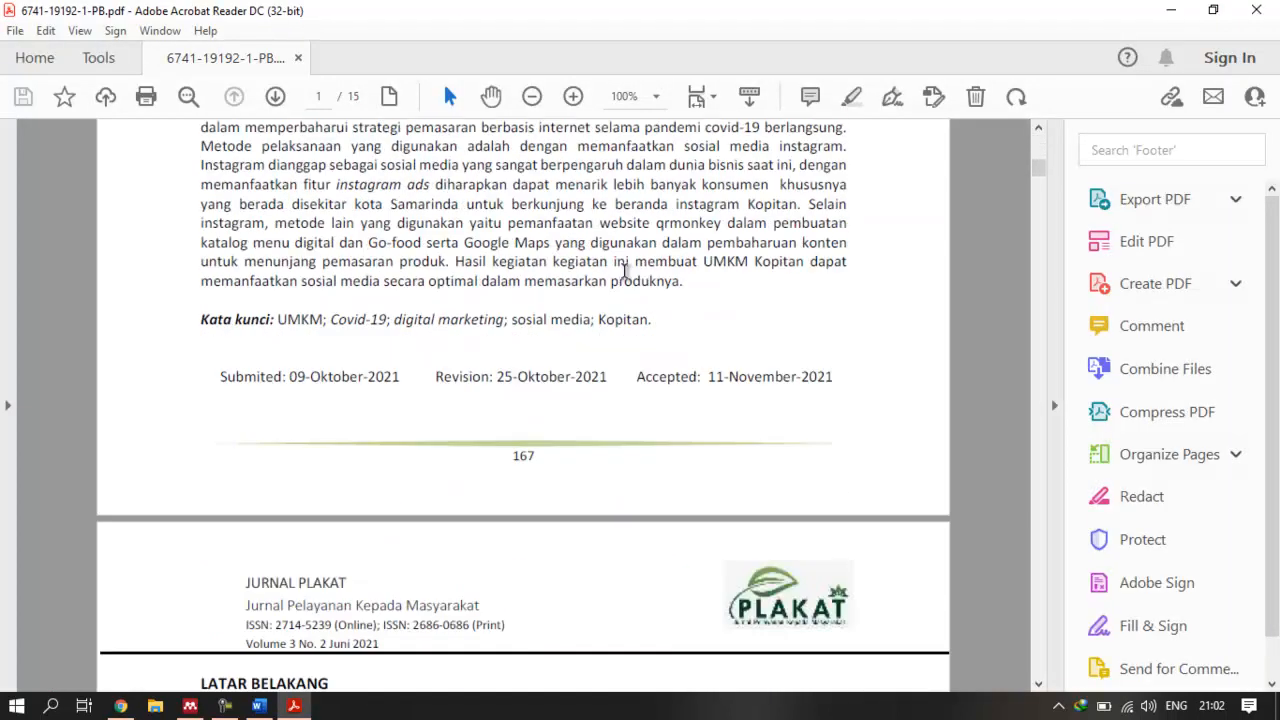
{"action": "scroll", "coordinate": [632, 266], "scroll_direction": "down", "scroll_amount": 5}
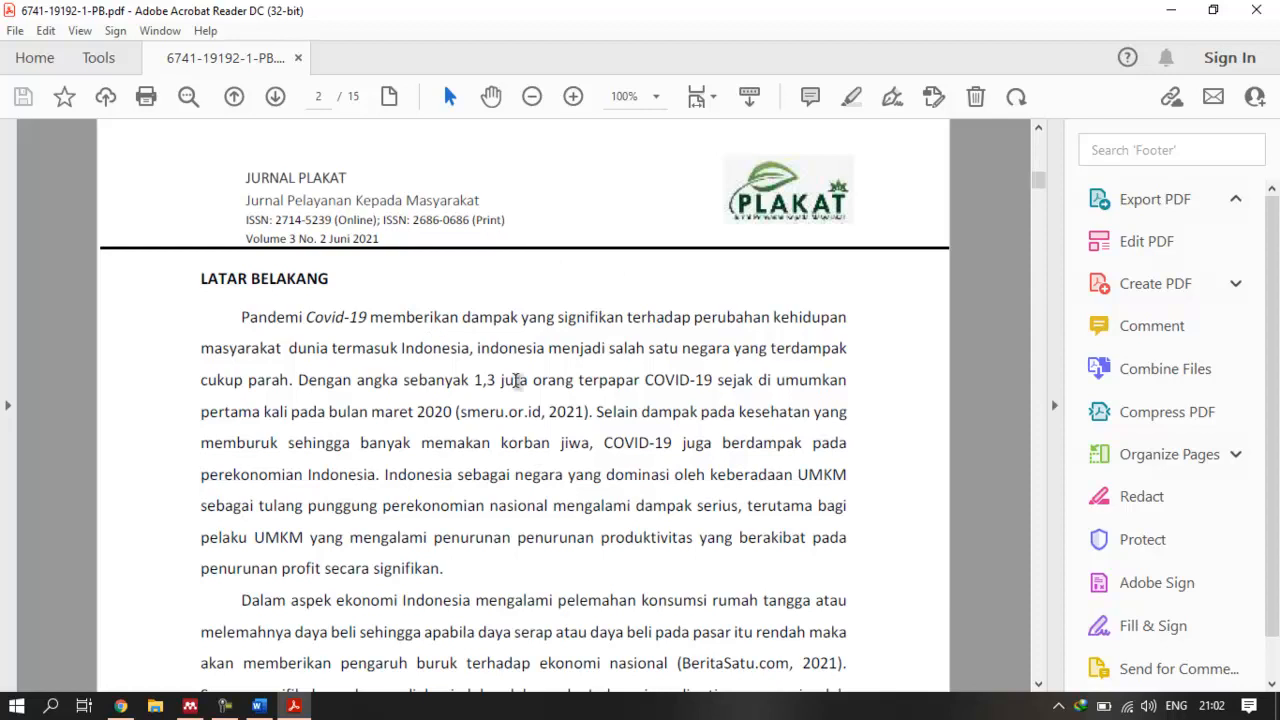
Read the LATAR BELAKANG section and select the sentence from "Dalam aspek ekonomi Indonesia" through "(BeritaSatu.com, 2021)."
{"action": "scroll", "coordinate": [518, 385], "scroll_direction": "down", "scroll_amount": 2}
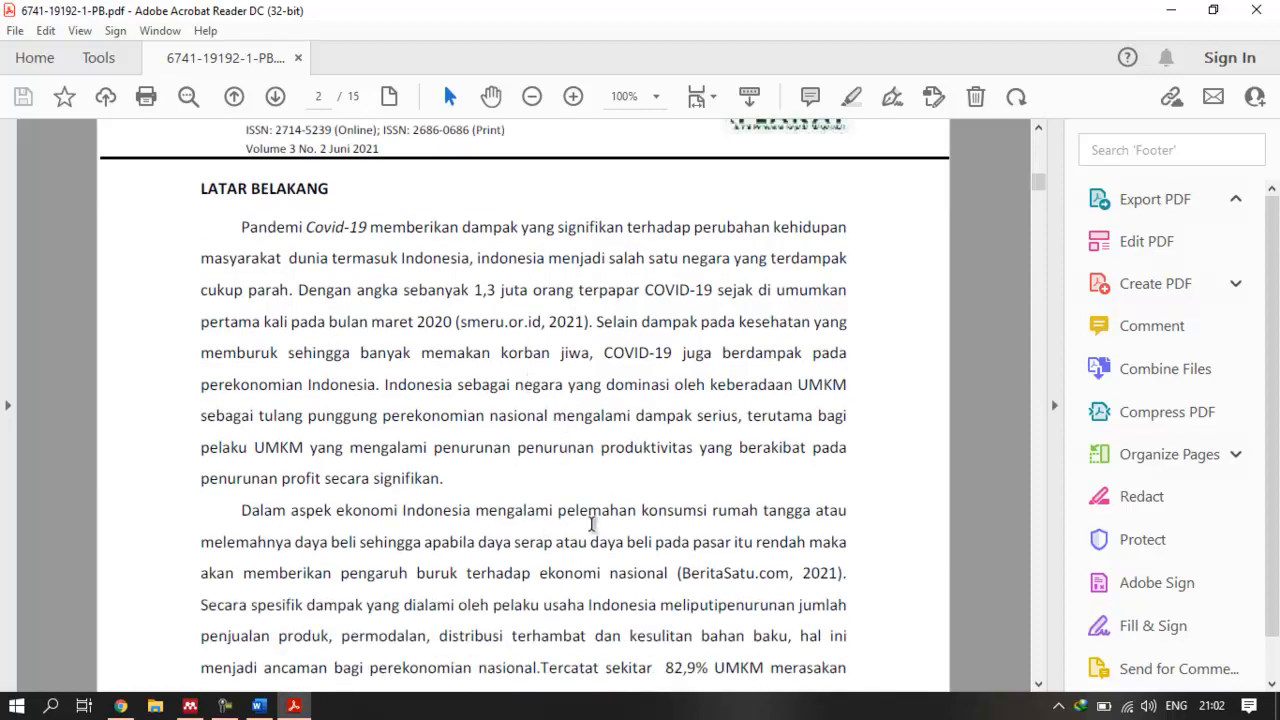
{"action": "scroll", "coordinate": [583, 517], "scroll_direction": "down", "scroll_amount": 5}
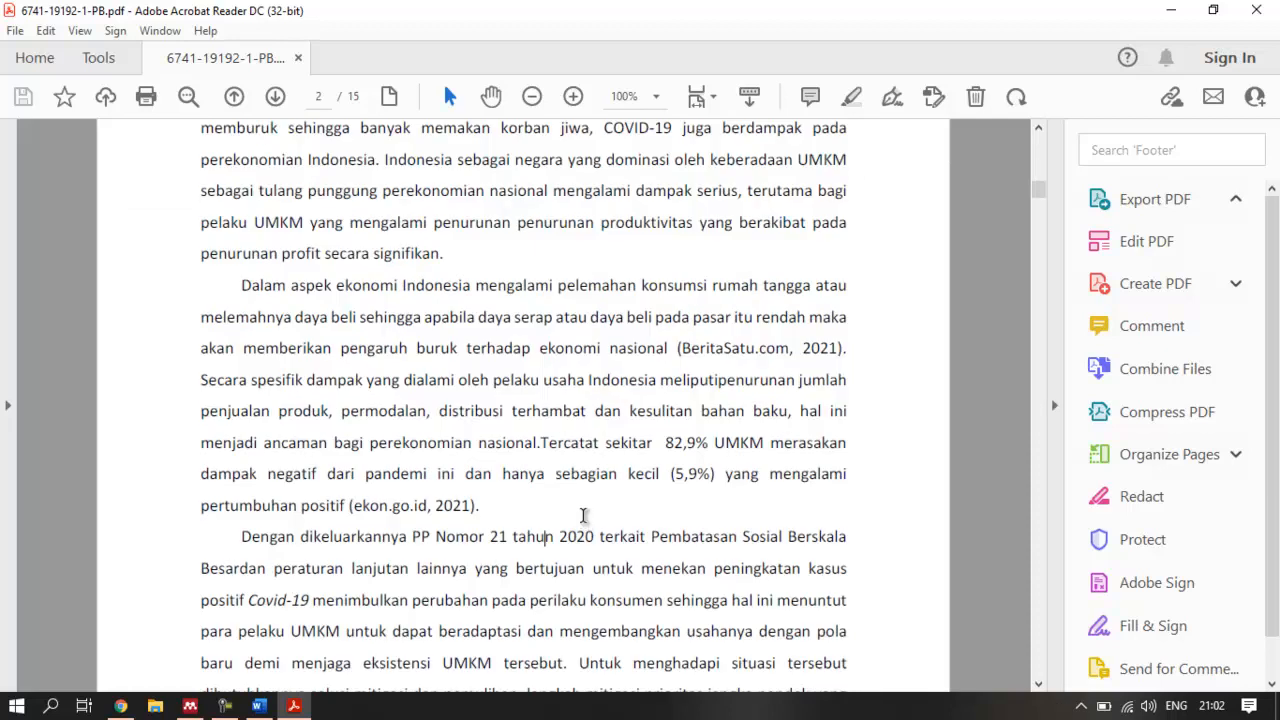
{"action": "scroll", "coordinate": [583, 482], "scroll_direction": "down", "scroll_amount": 6}
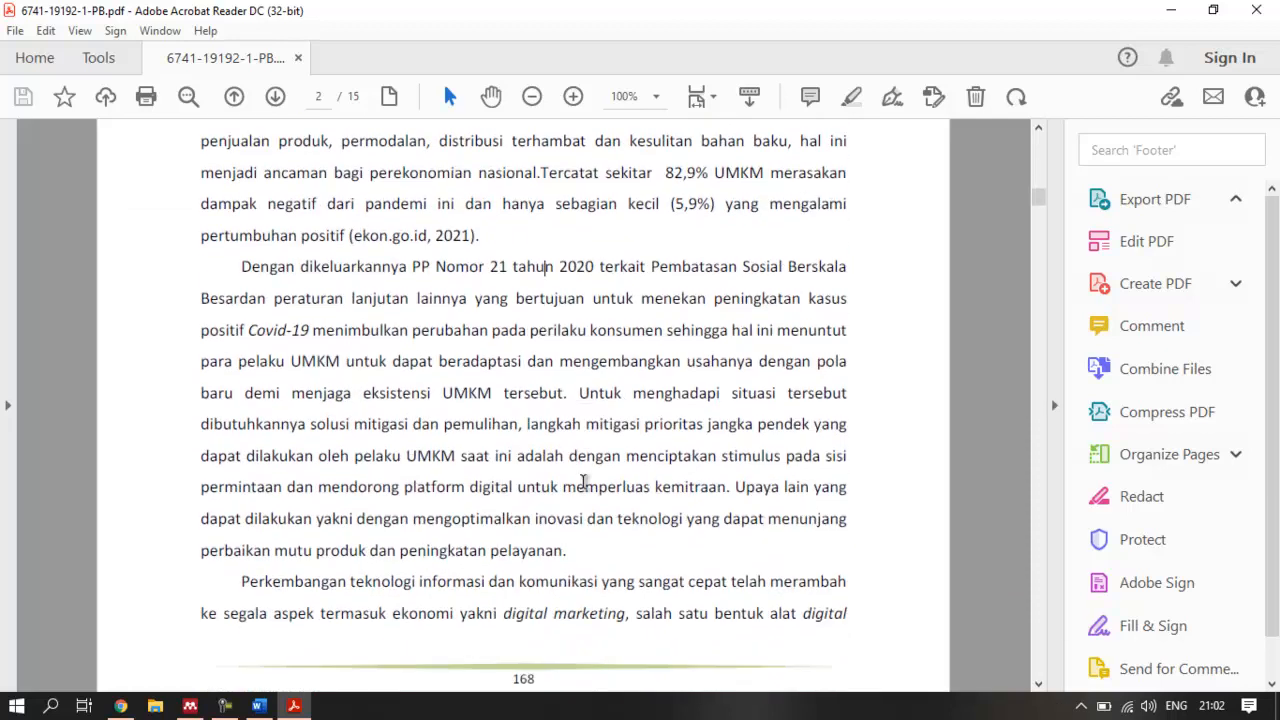
{"action": "scroll", "coordinate": [583, 482], "scroll_direction": "down", "scroll_amount": 3}
{"action": "scroll", "coordinate": [585, 486], "scroll_direction": "down", "scroll_amount": 2}
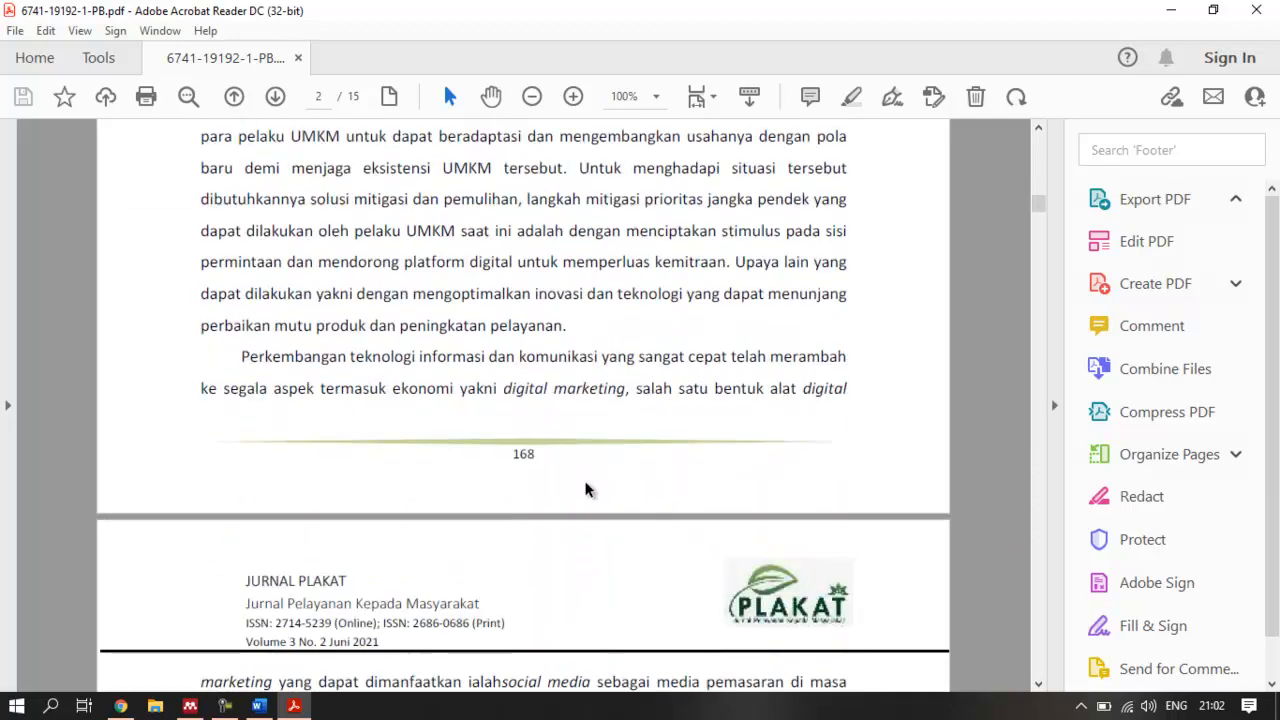
{"action": "scroll", "coordinate": [587, 489], "scroll_direction": "up", "scroll_amount": 6}
{"action": "scroll", "coordinate": [367, 261], "scroll_direction": "up", "scroll_amount": 1}
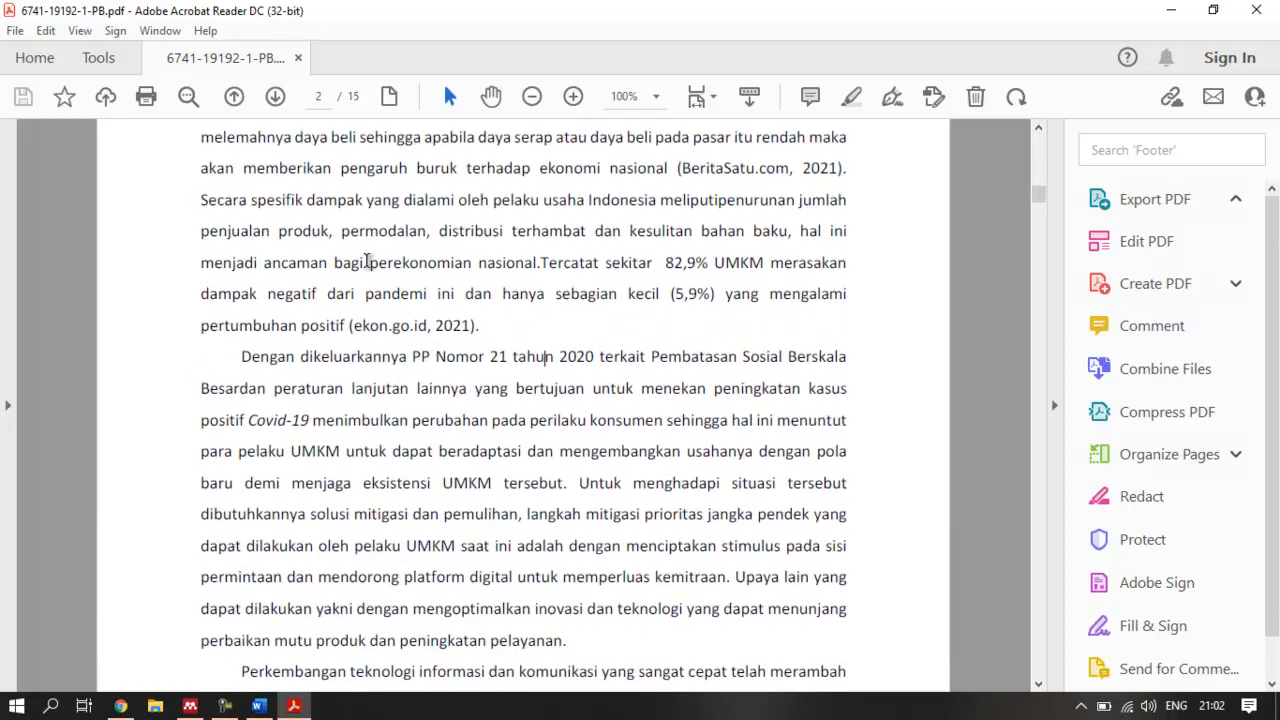
{"action": "scroll", "coordinate": [367, 261], "scroll_direction": "up", "scroll_amount": 3}
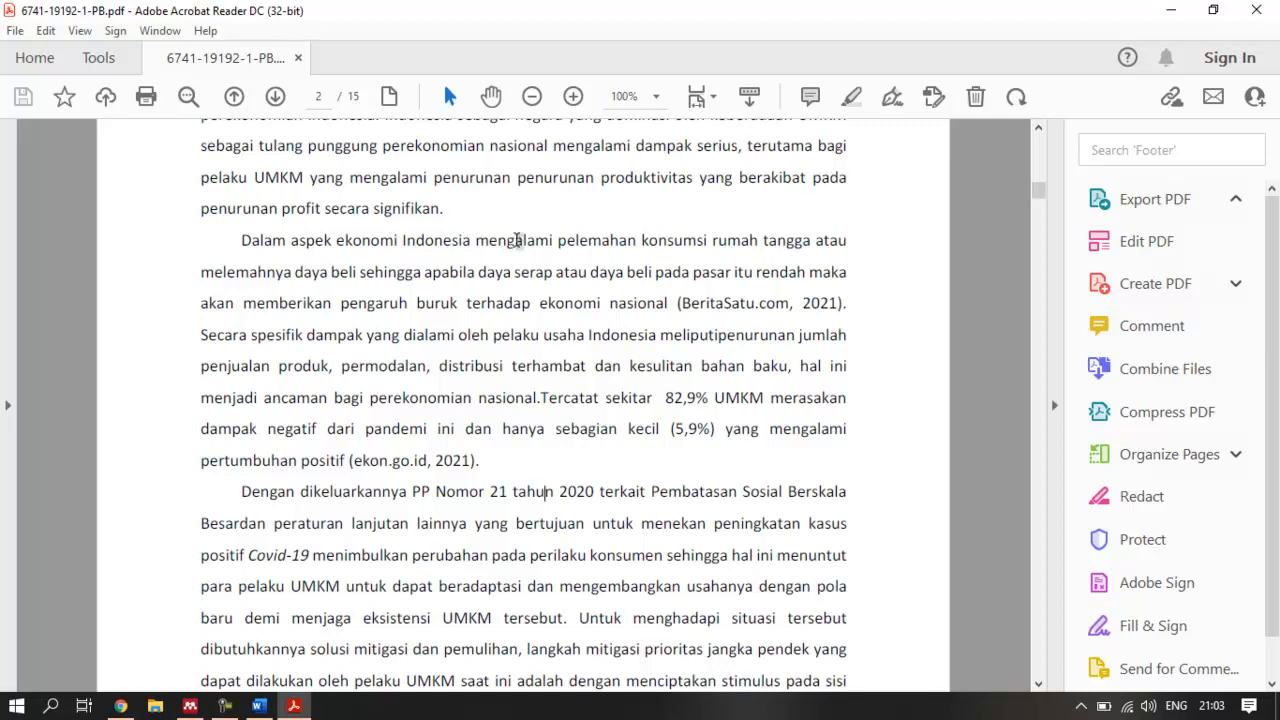
{"action": "mouse_move", "coordinate": [240, 244]}
{"action": "left_mouse_down"}
{"action": "mouse_move", "coordinate": [470, 244]}
{"action": "mouse_move", "coordinate": [847, 307]}
{"action": "left_mouse_up"}
{"action": "left_click", "coordinate": [956, 276]}
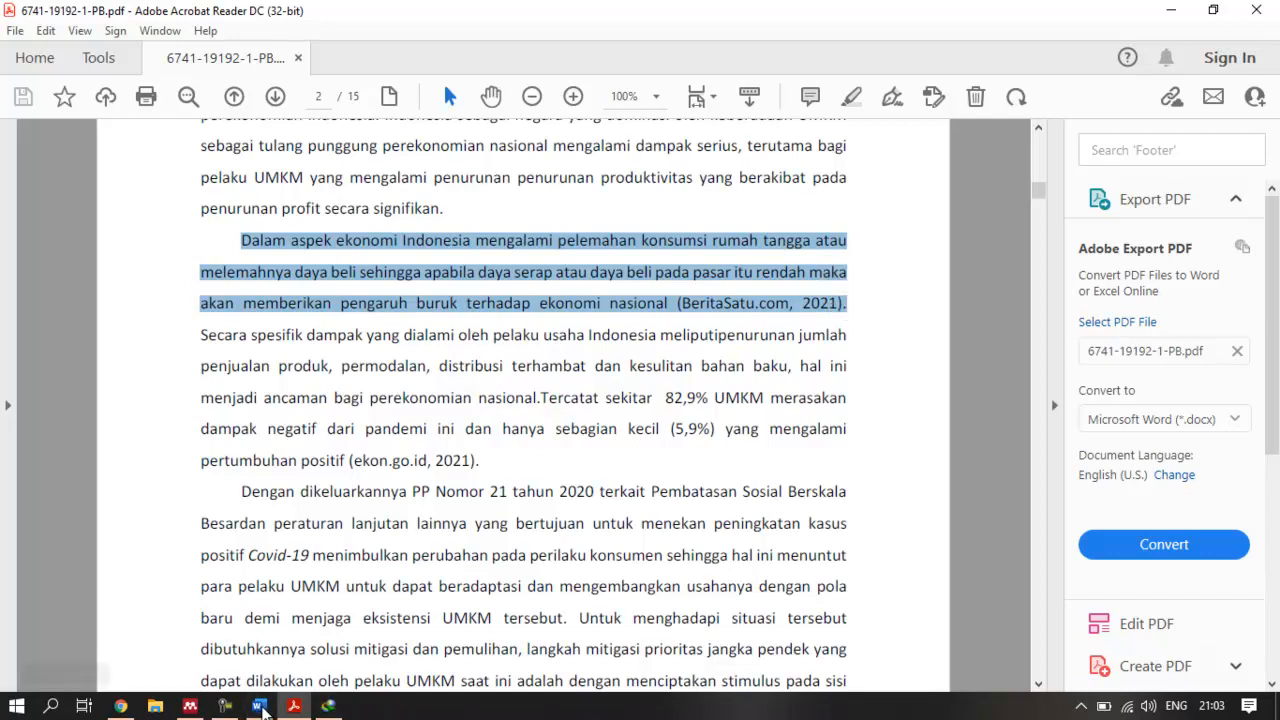
Switch to the Word document, start a left-aligned line below the title, and paste the copied passage as text only
{"action": "left_click", "coordinate": [258, 706]}
{"action": "left_click", "coordinate": [801, 340]}
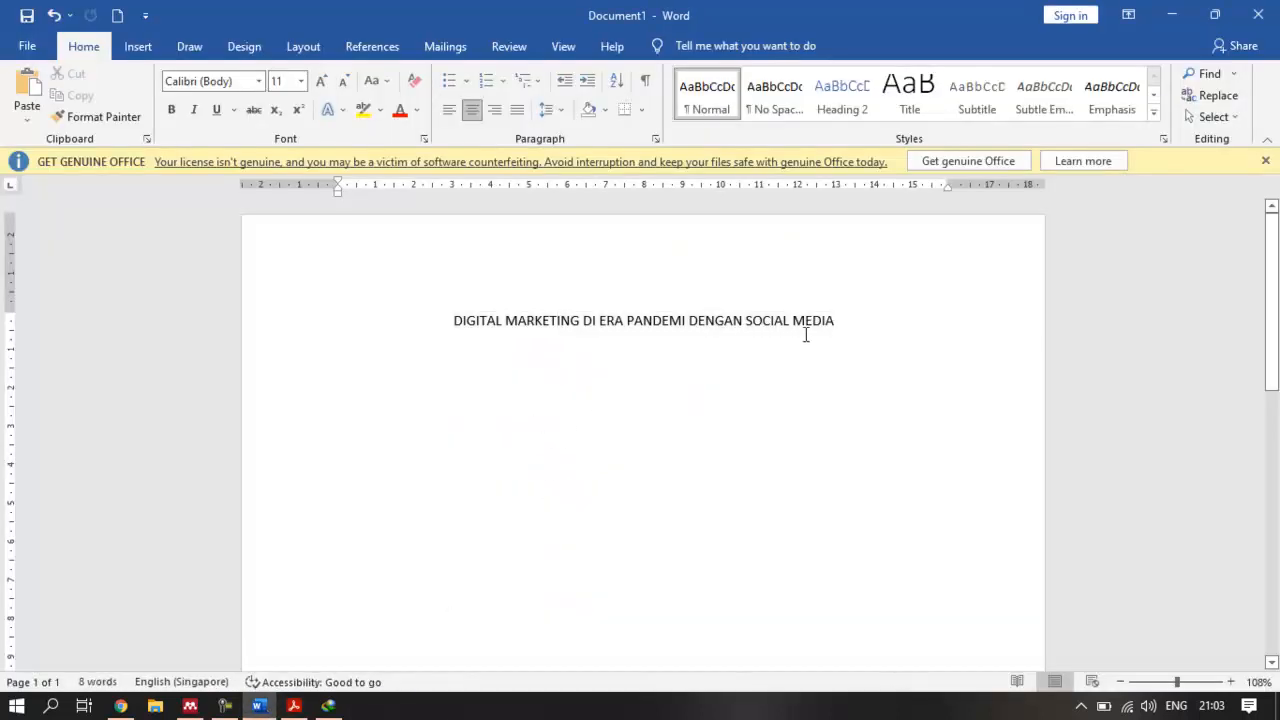
{"action": "key", "text": "Return"}
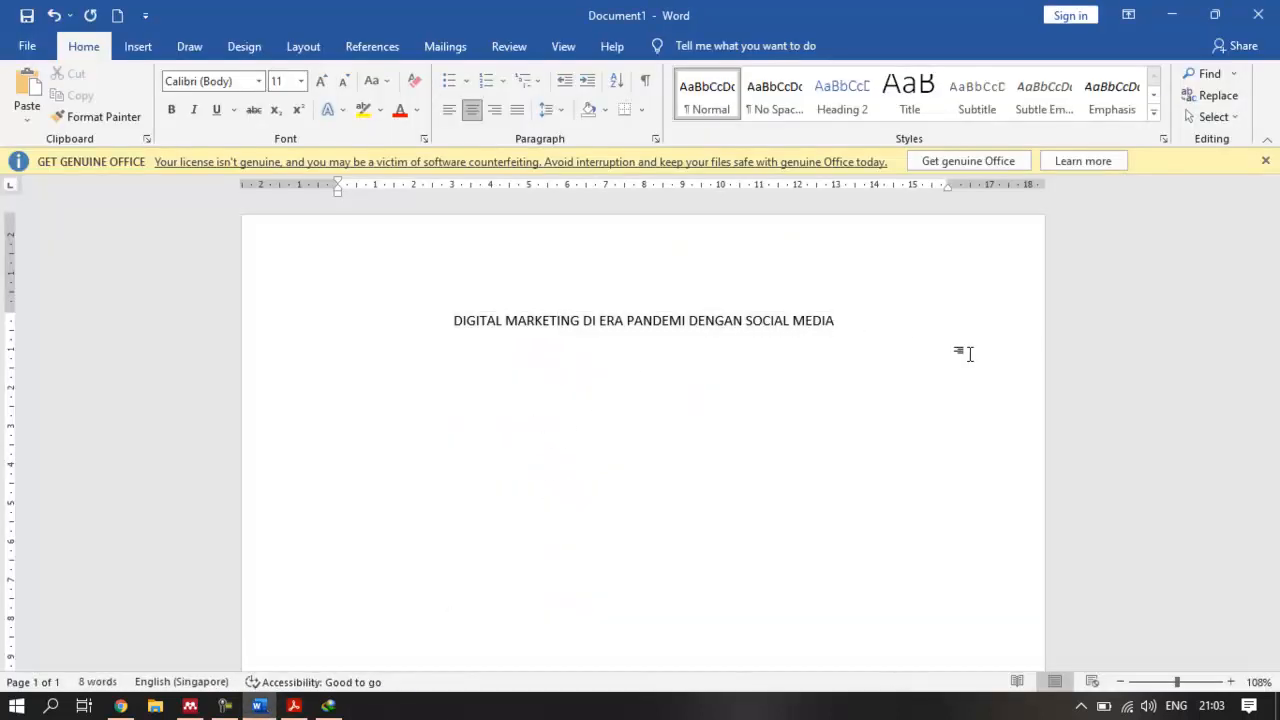
{"action": "key", "text": "ctrl+l"}
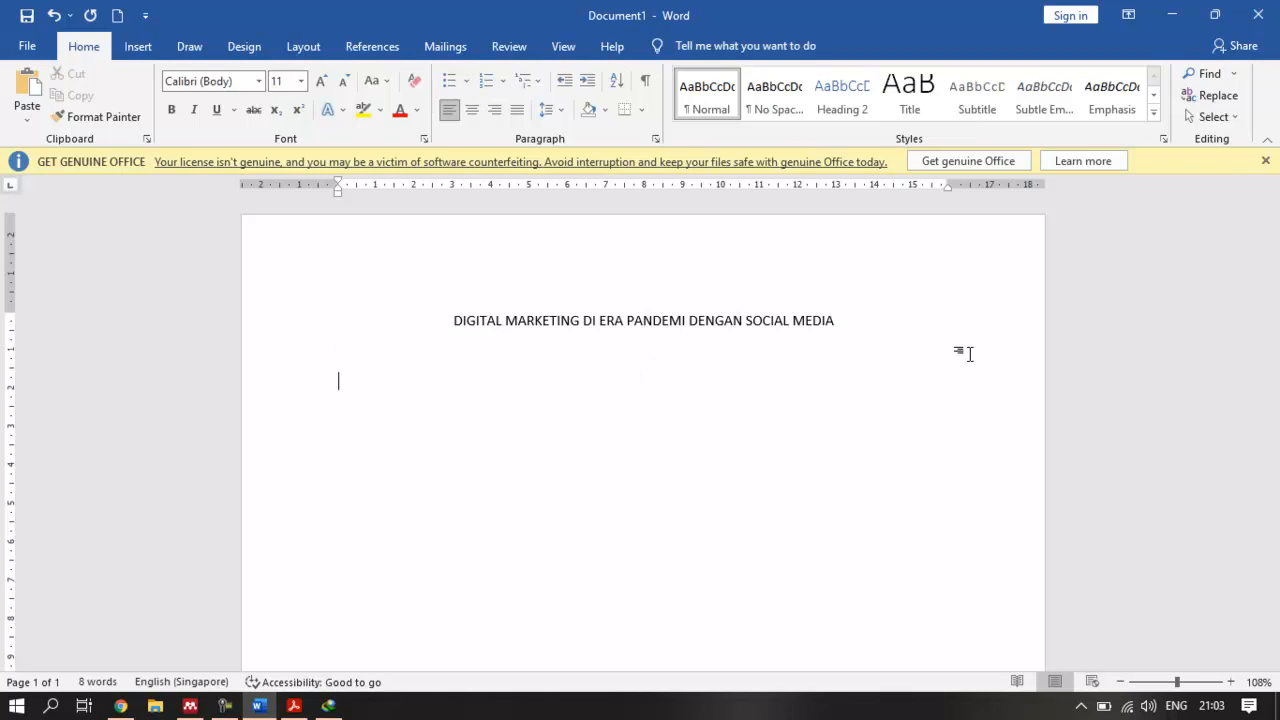
{"action": "left_click", "coordinate": [27, 118]}
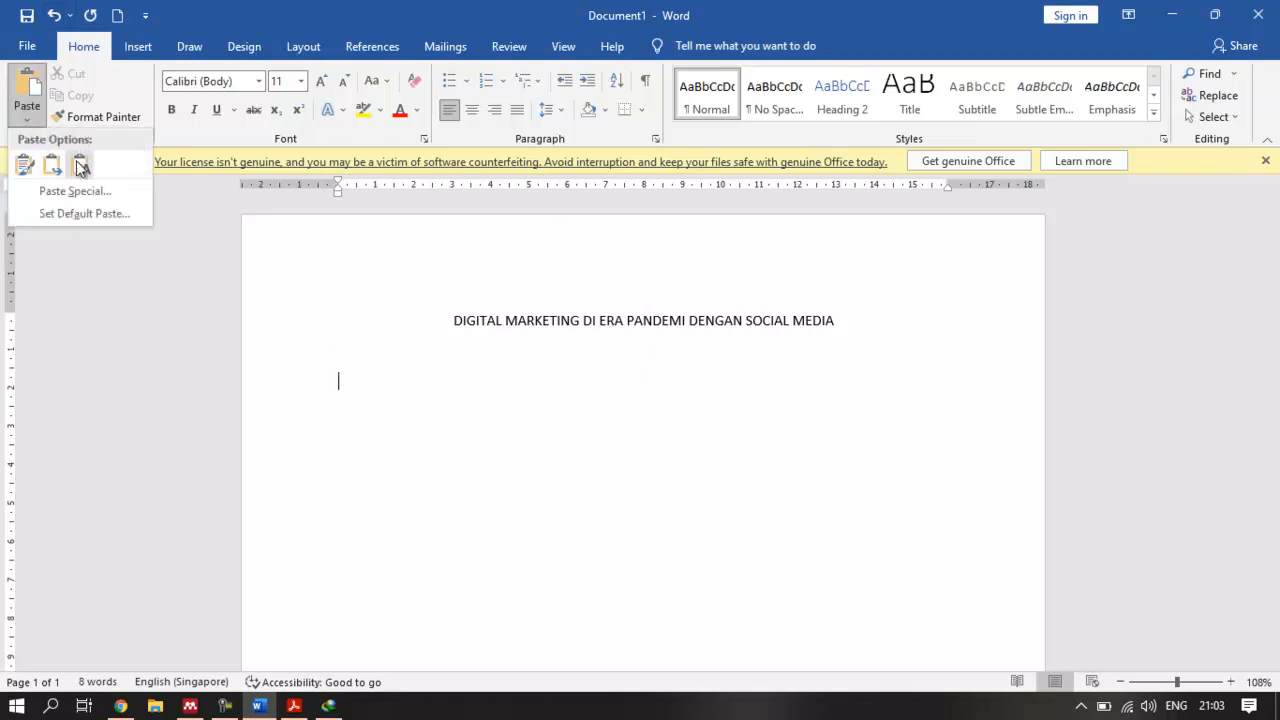
{"action": "left_click", "coordinate": [78, 166]}
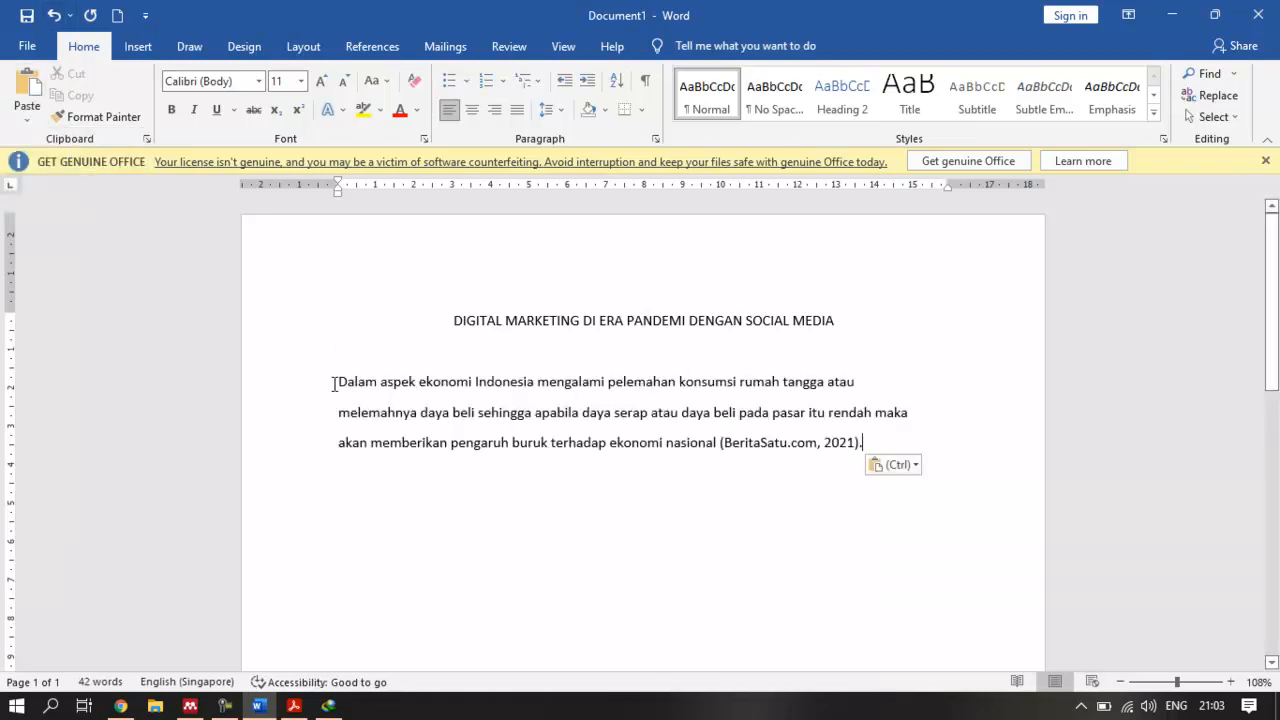
Set the pasted passage to single line spacing with no added space between paragraphs of the same style
{"action": "triple_click", "coordinate": [327, 388]}
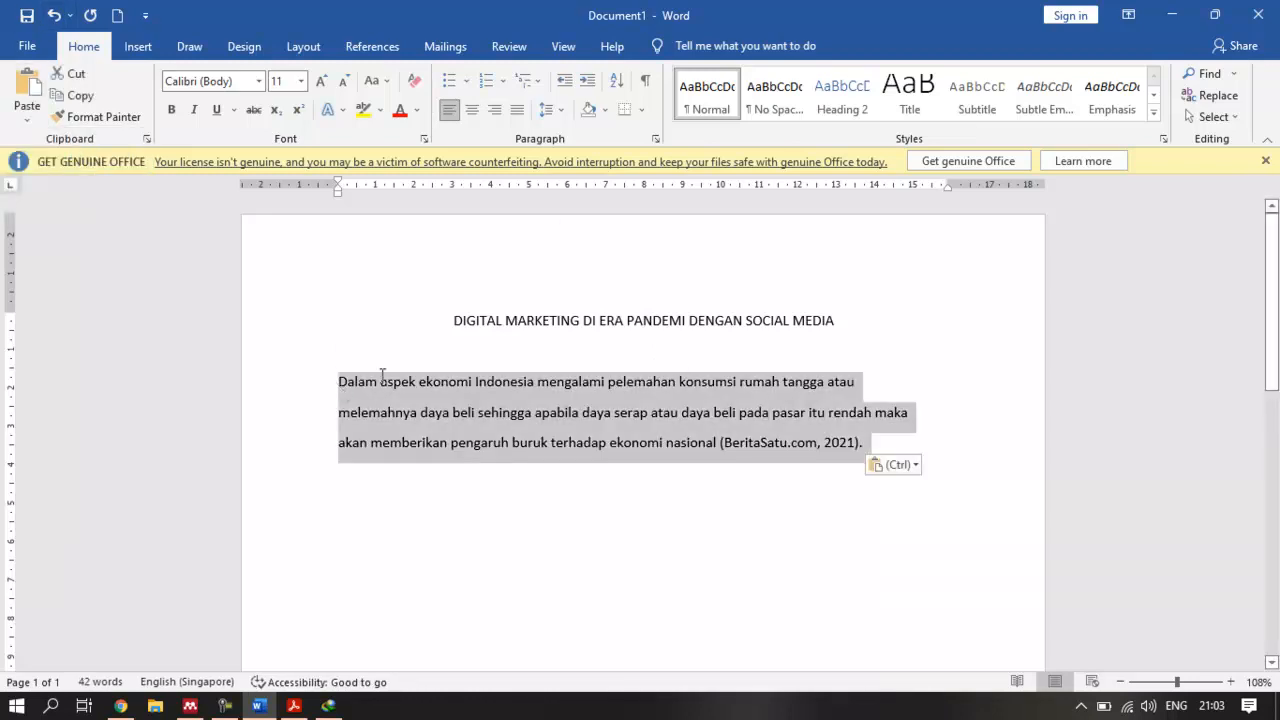
{"action": "left_click", "coordinate": [562, 117]}
{"action": "left_click", "coordinate": [571, 134]}
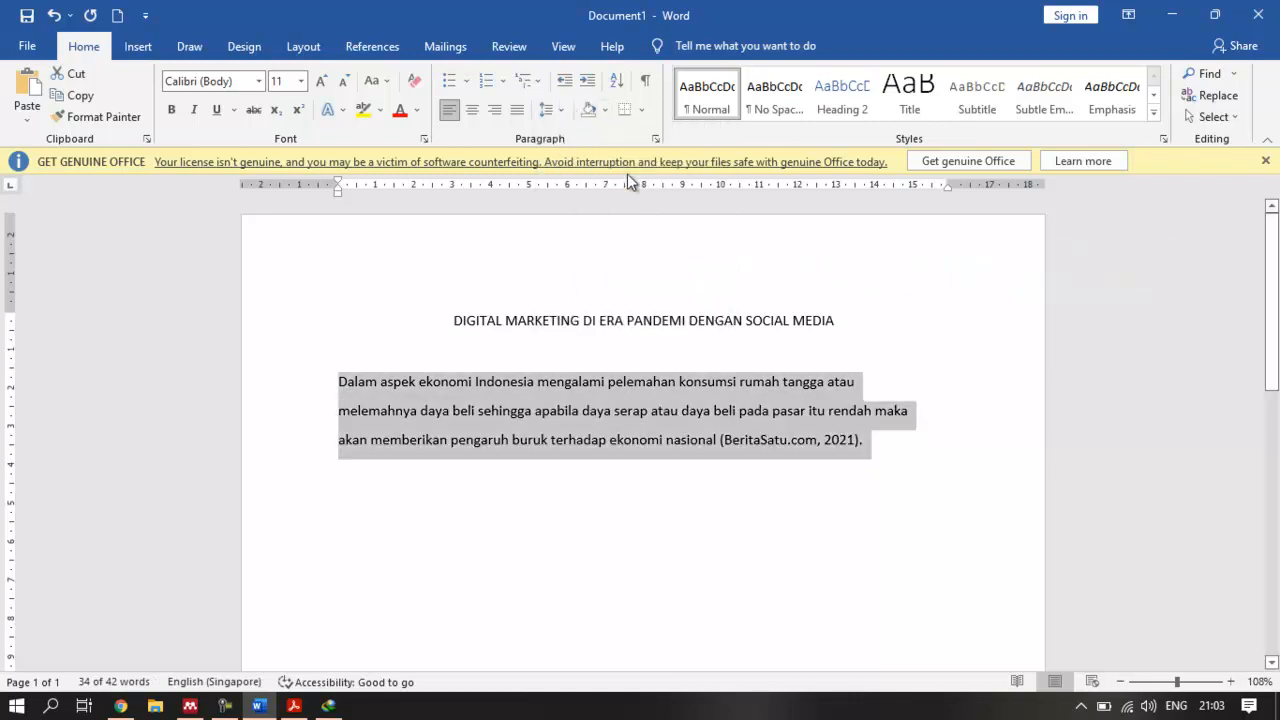
{"action": "right_click", "coordinate": [533, 407]}
{"action": "left_click", "coordinate": [614, 532]}
{"action": "left_click", "coordinate": [212, 448]}
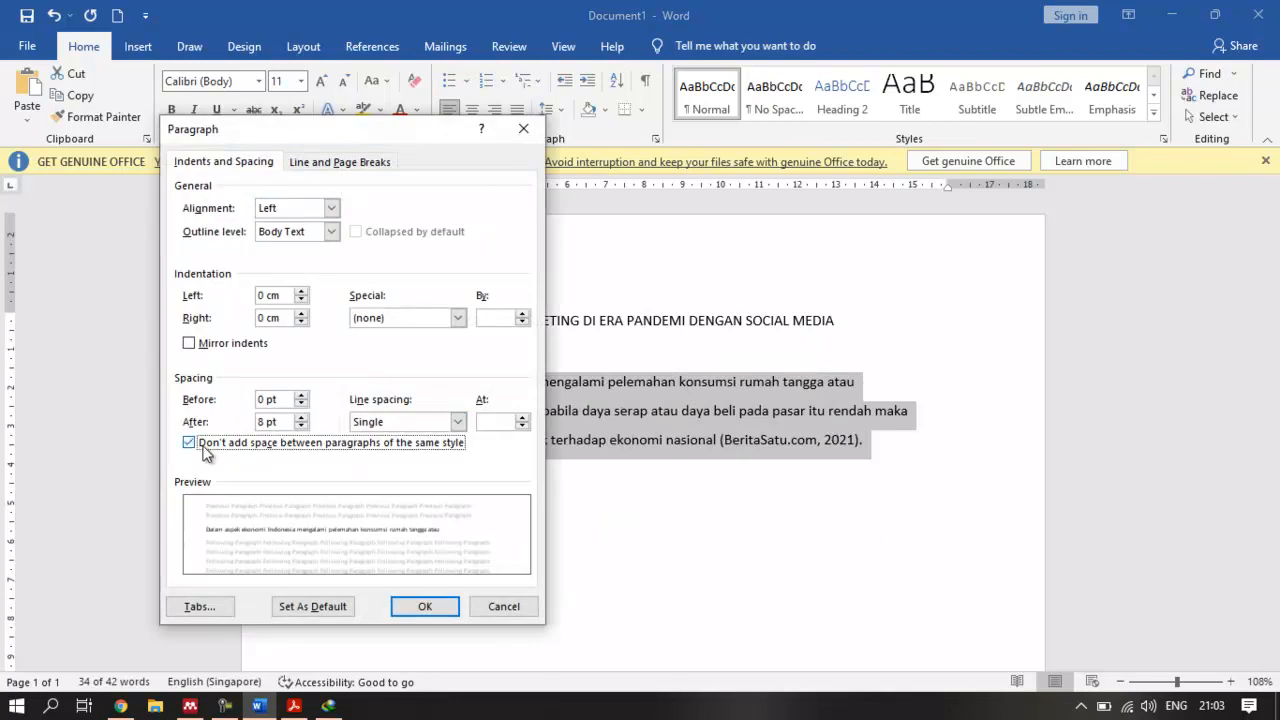
{"action": "left_click", "coordinate": [425, 616]}
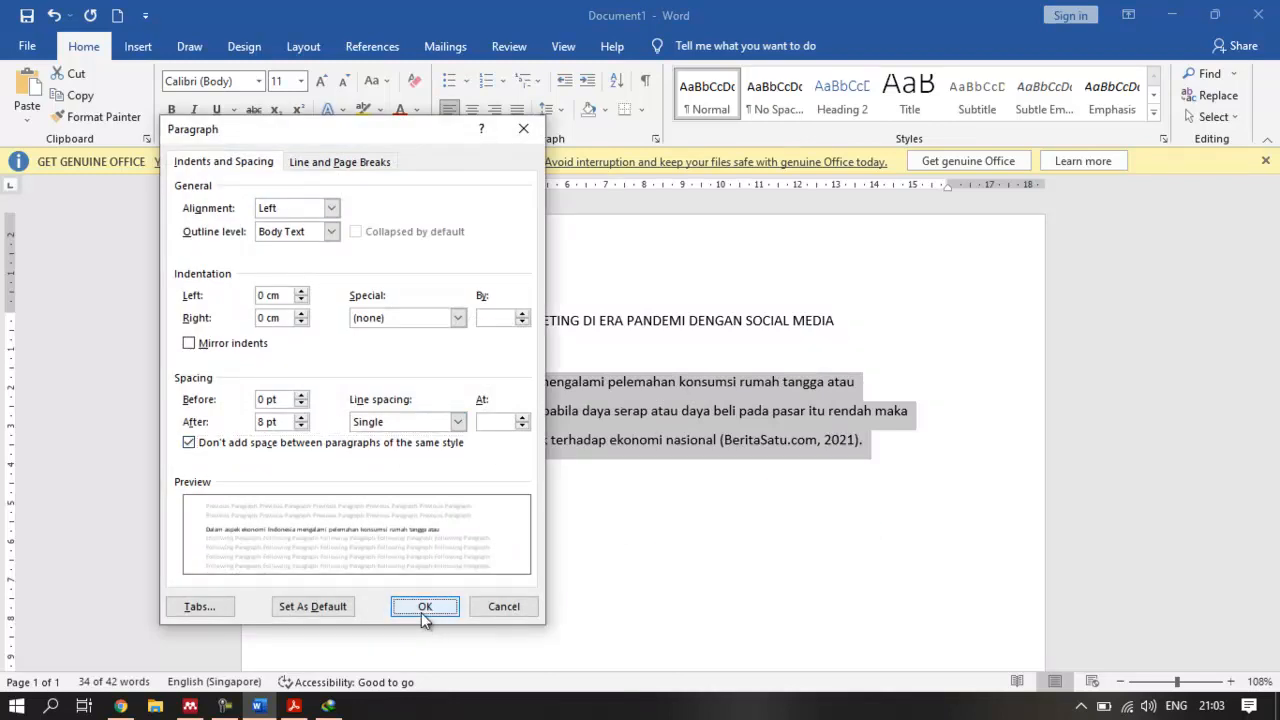
{"action": "left_click", "coordinate": [424, 600]}
Justify the pasted passage and join its broken lines into one continuous paragraph
{"action": "left_click_drag", "start_coordinate": [872, 422], "coordinate": [328, 361]}
{"action": "left_click", "coordinate": [519, 117]}
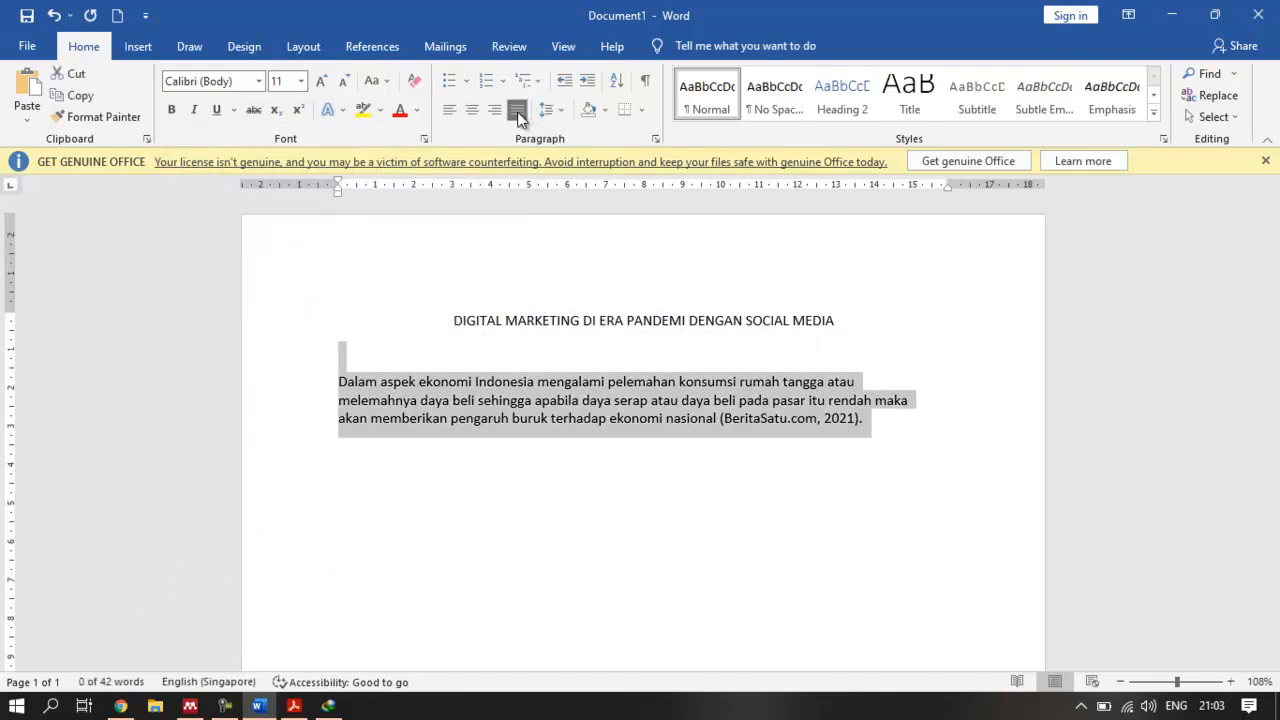
{"action": "left_click", "coordinate": [384, 351]}
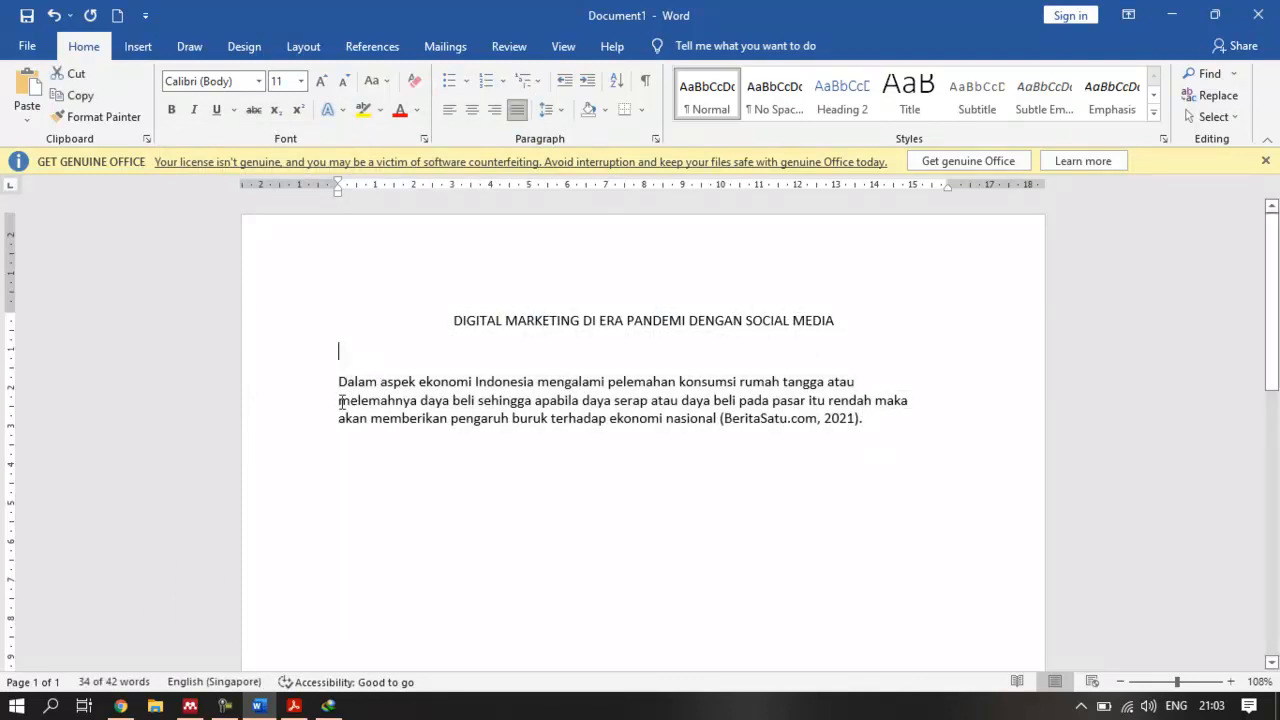
{"action": "left_click", "coordinate": [341, 401]}
{"action": "key", "text": "BackSpace"}
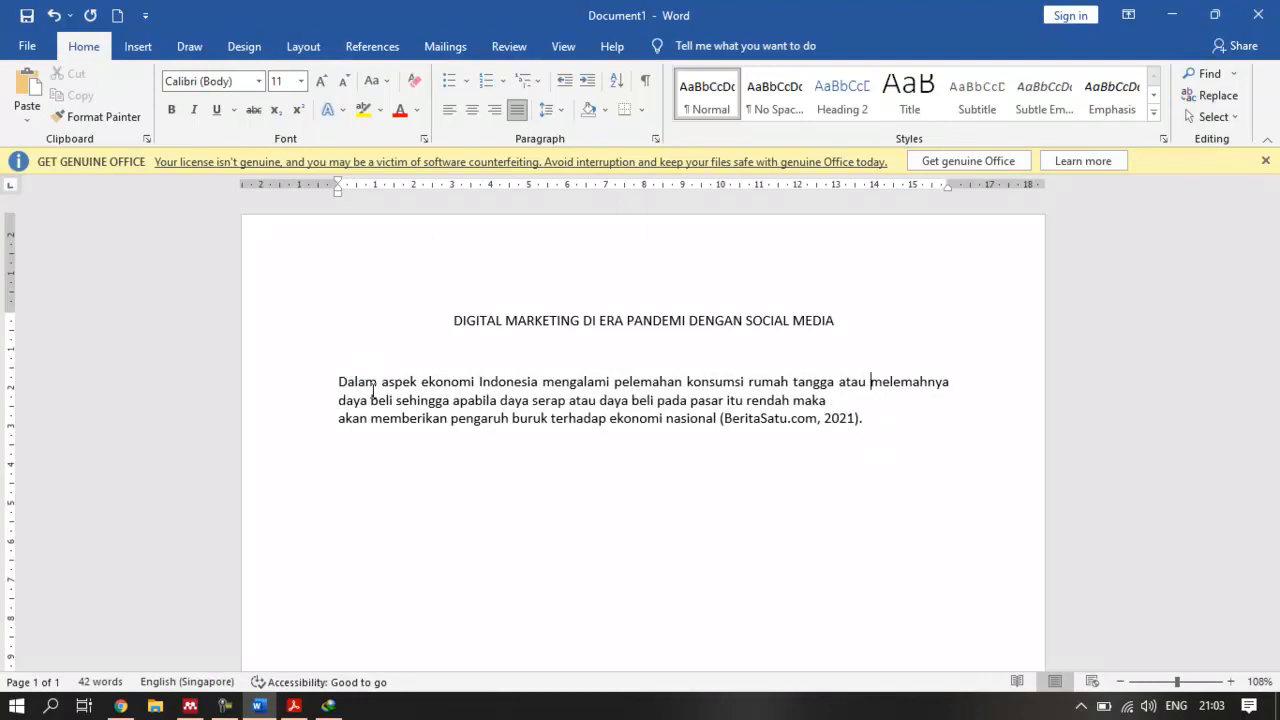
{"action": "key", "text": "BackSpace"}
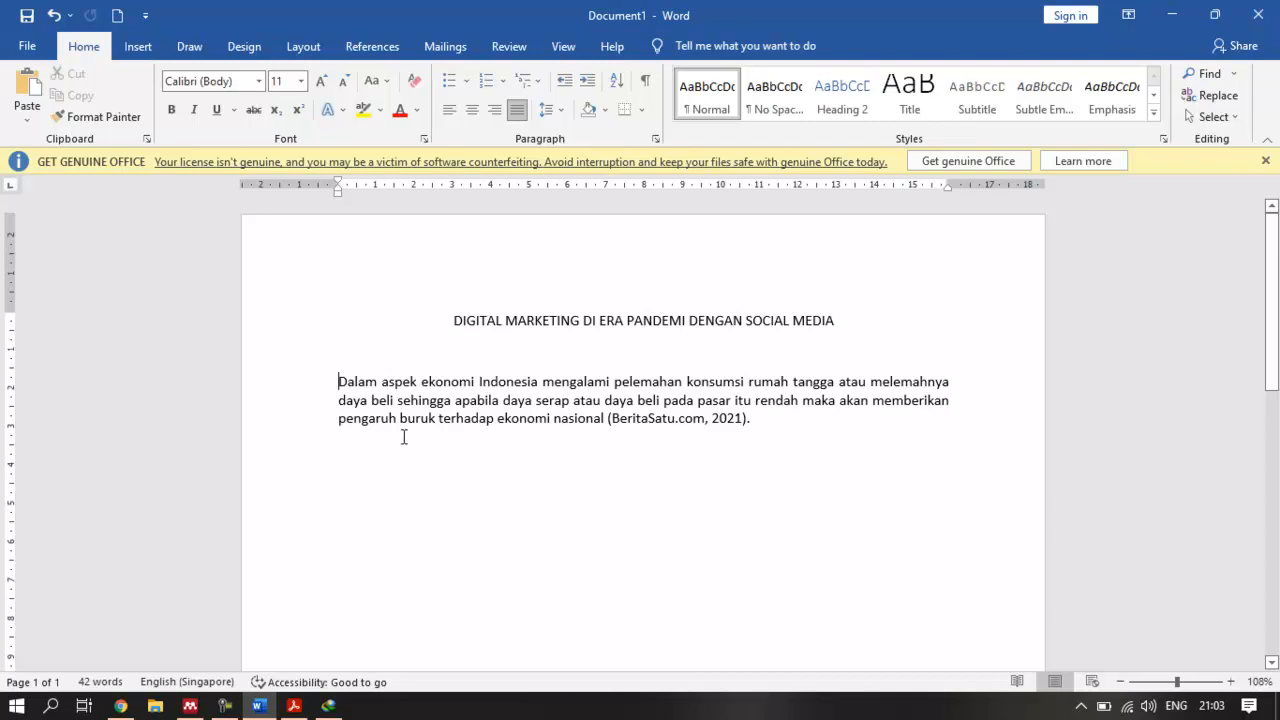
Begin the passage with "Menurut" followed by a copy of the source reference "BeritaSatu.com, 2021" from its end
{"action": "type", "text": "Menurut"}
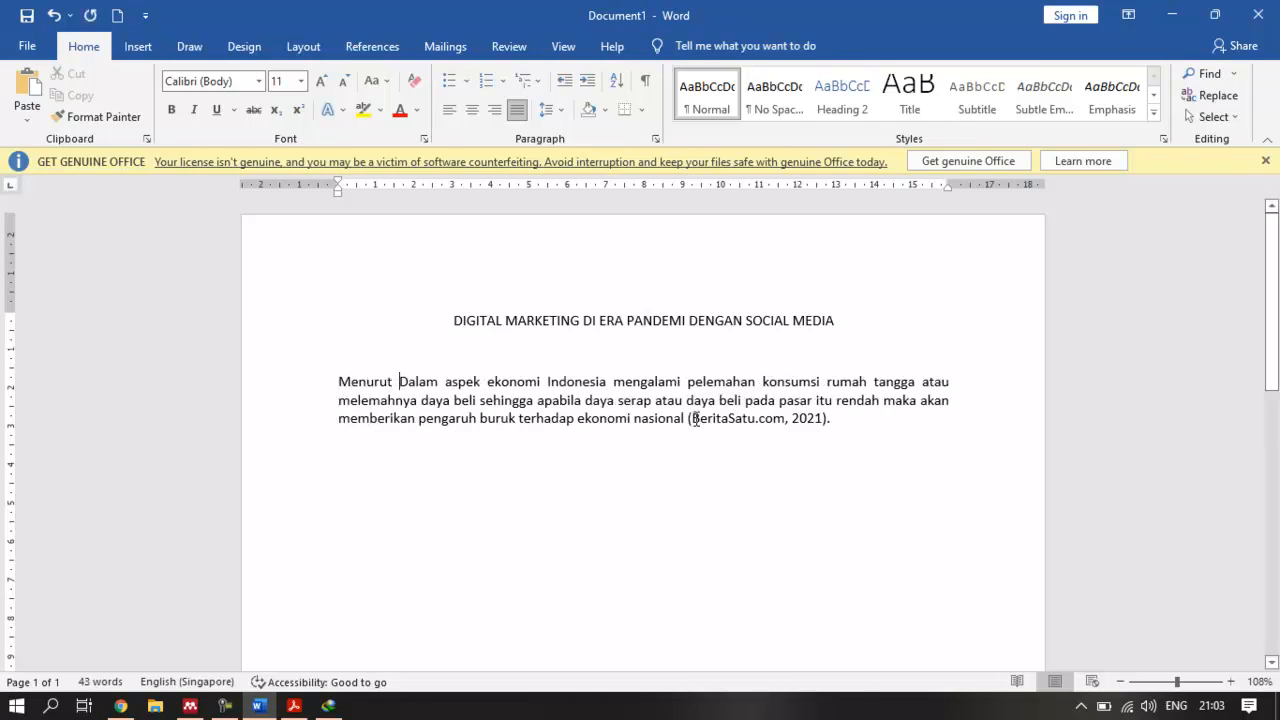
{"action": "double_click", "coordinate": [784, 418]}
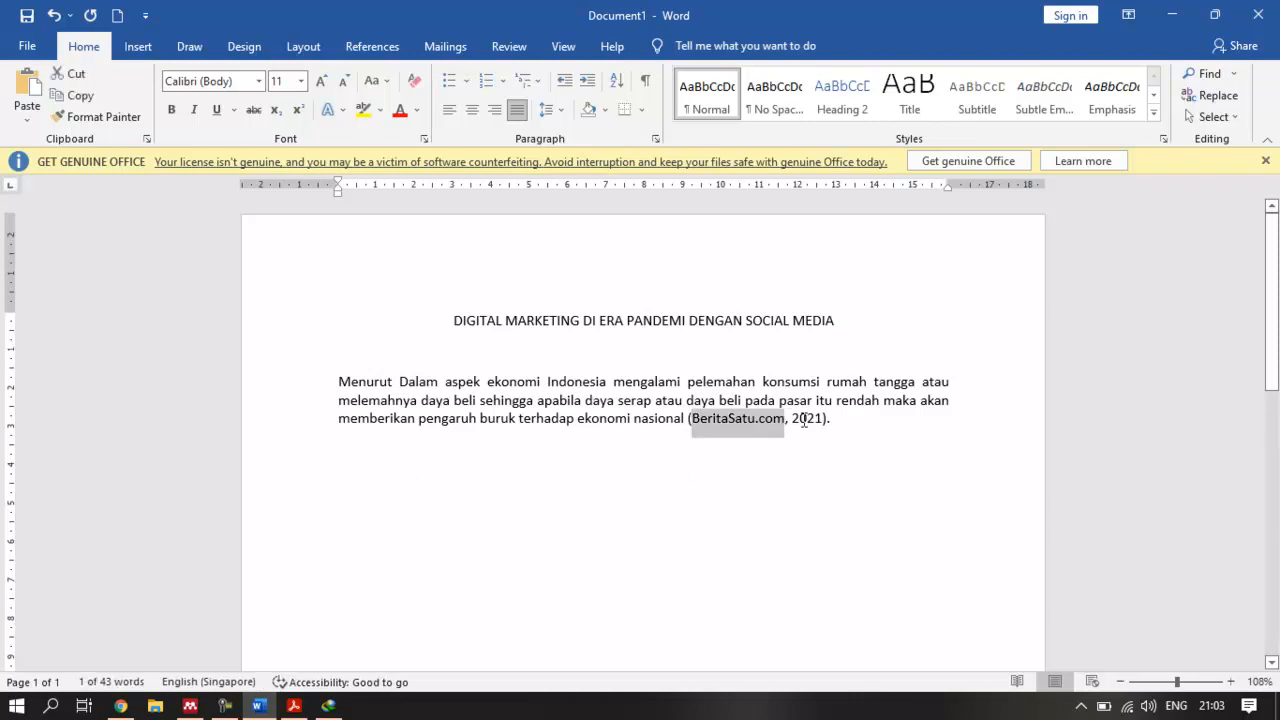
{"action": "left_click", "coordinate": [824, 421], "text": "shift"}
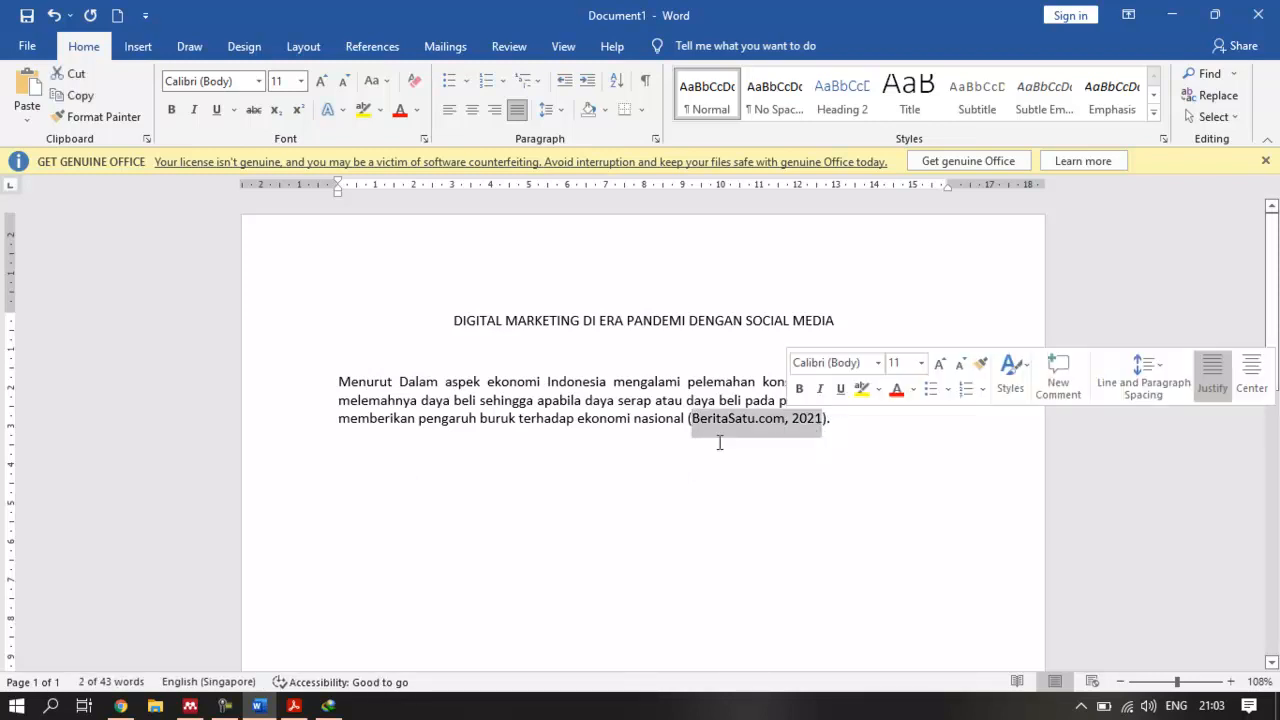
{"action": "key", "text": "ctrl+c"}
{"action": "left_click", "coordinate": [399, 381]}
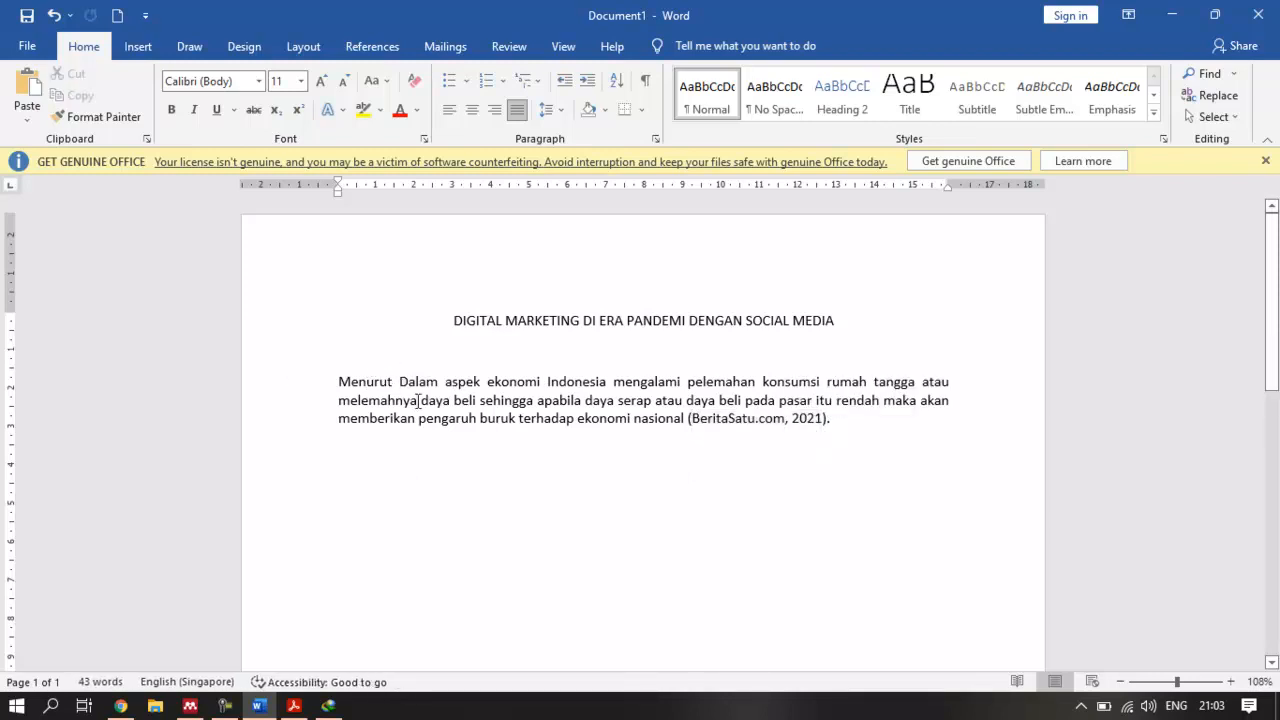
{"action": "key", "text": "ctrl+v"}
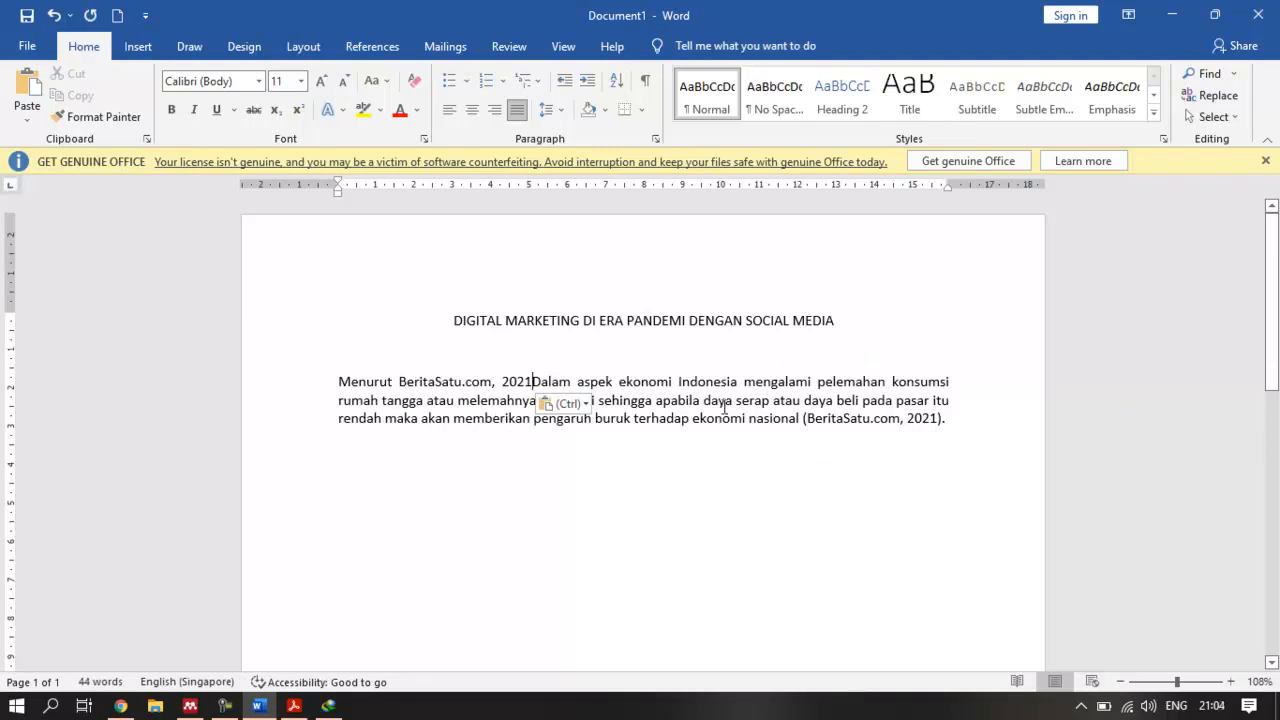
Replace ", 2021" after the opening "Menurut BeritaSatu.com" with "pada tahun 2021,"
{"action": "key", "text": "BackSpace"}
{"action": "key", "text": "BackSpace"}
{"action": "key", "text": "BackSpace"}
{"action": "key", "text": "BackSpace"}
{"action": "key", "text": "BackSpace"}
{"action": "key", "text": "BackSpace"}
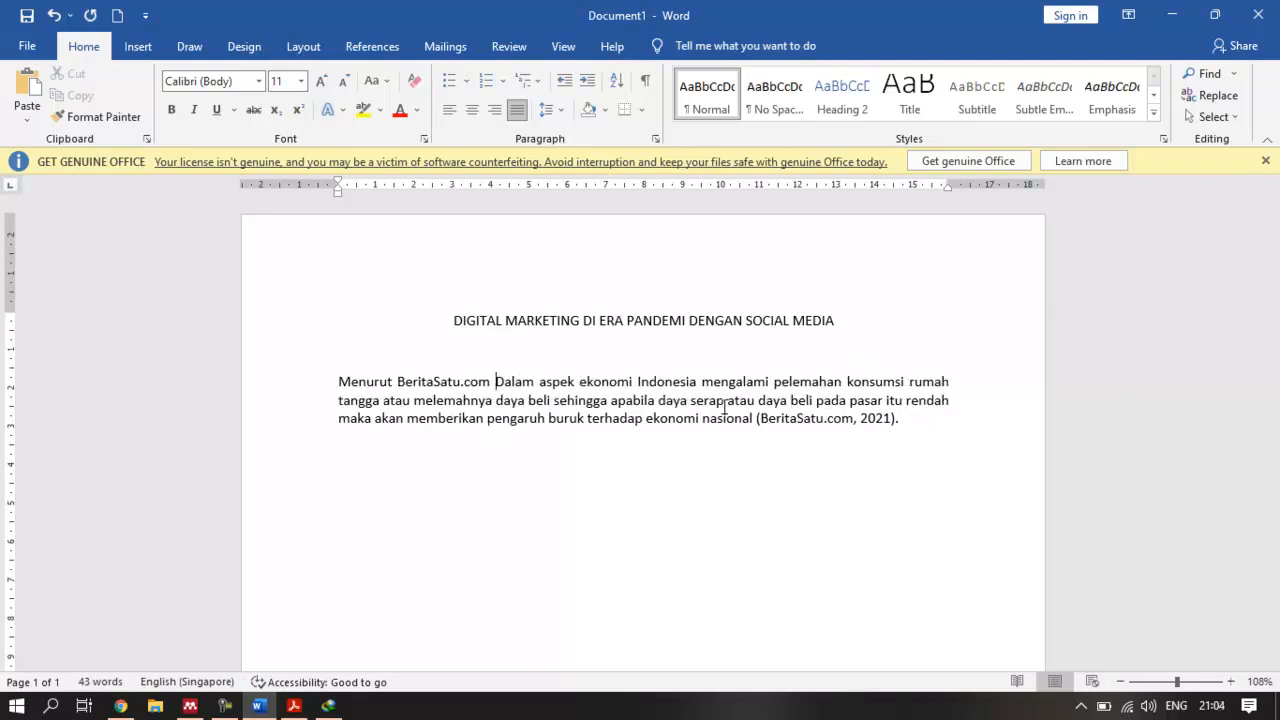
{"action": "type", "text": "pada tahun 2021,"}
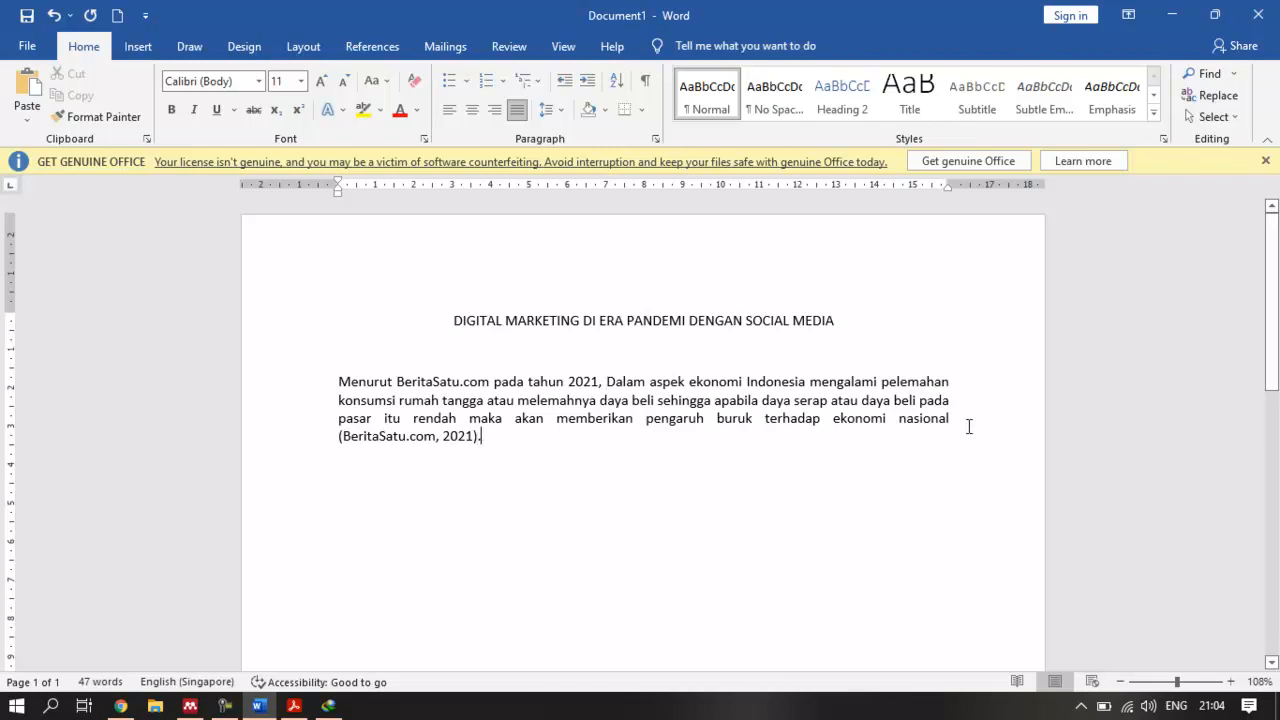
Delete the bracketed source "(BeritaSatu.com, 2021)" from the end of the passage, keeping the final period
{"action": "left_click_drag", "start_coordinate": [953, 418], "coordinate": [960, 429]}
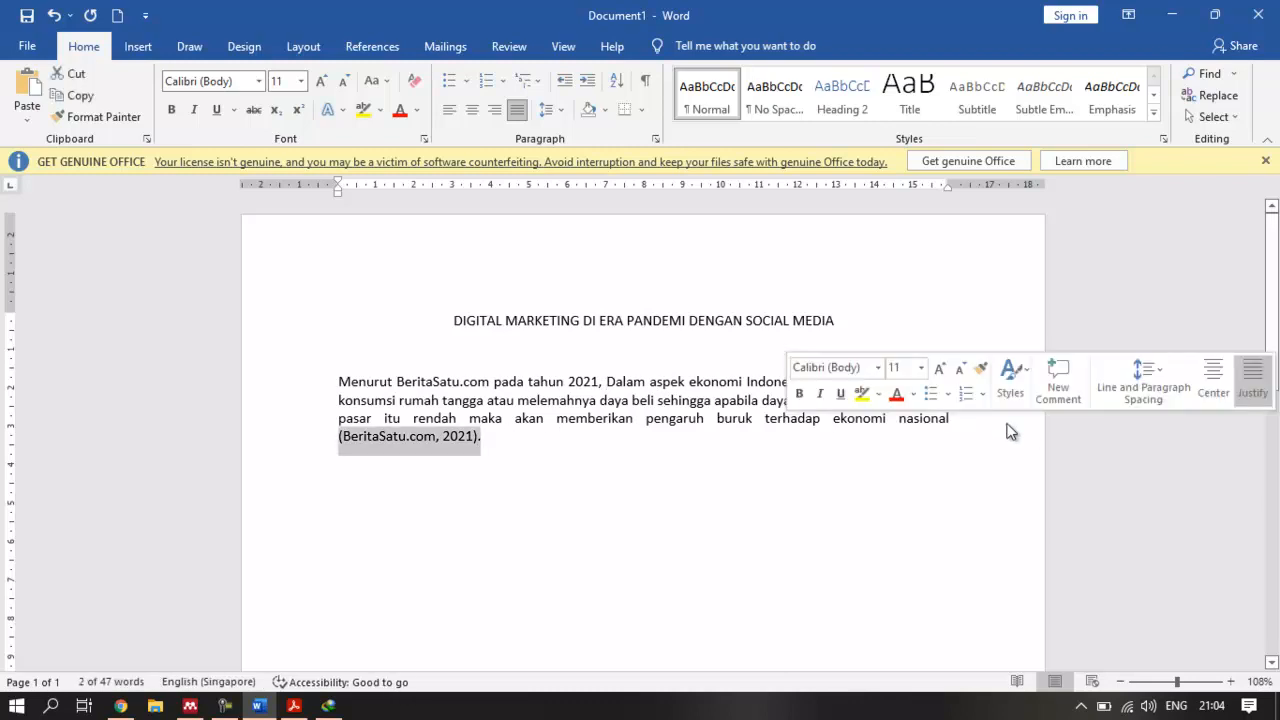
{"action": "key", "text": "BackSpace"}
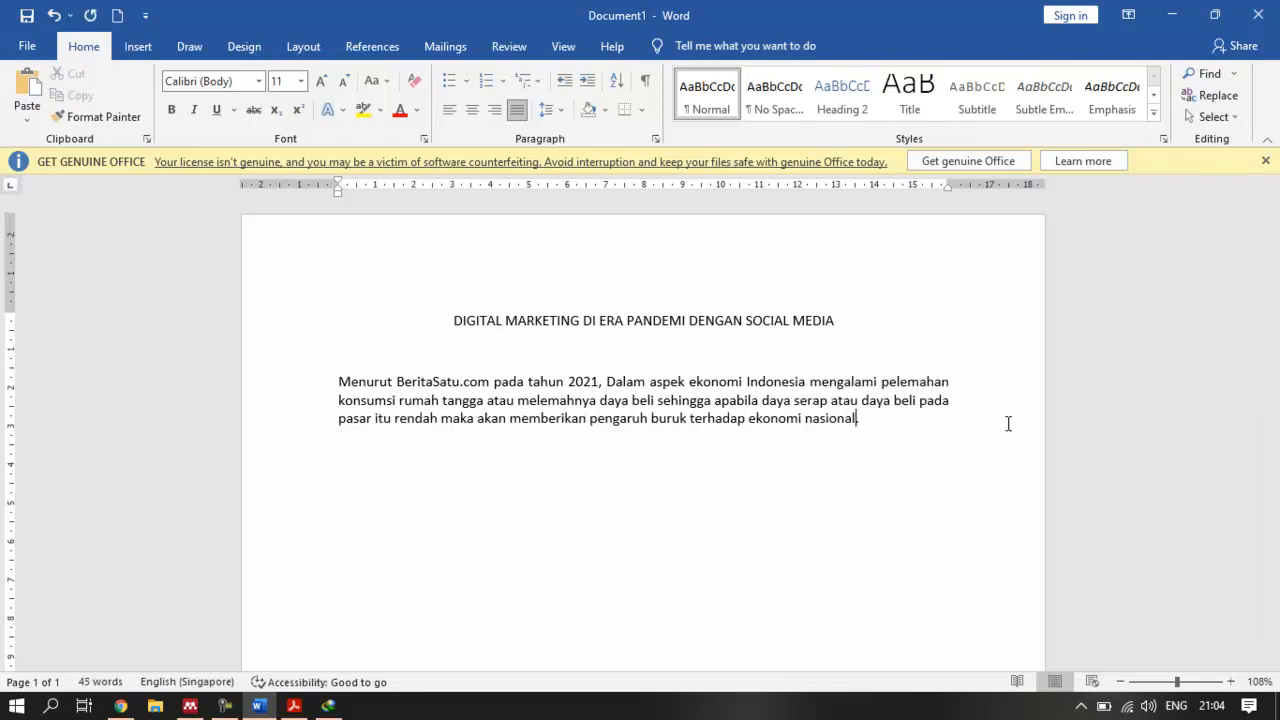
{"action": "left_click_drag", "start_coordinate": [894, 420], "coordinate": [568, 383]}
{"action": "left_click", "coordinate": [820, 454]}
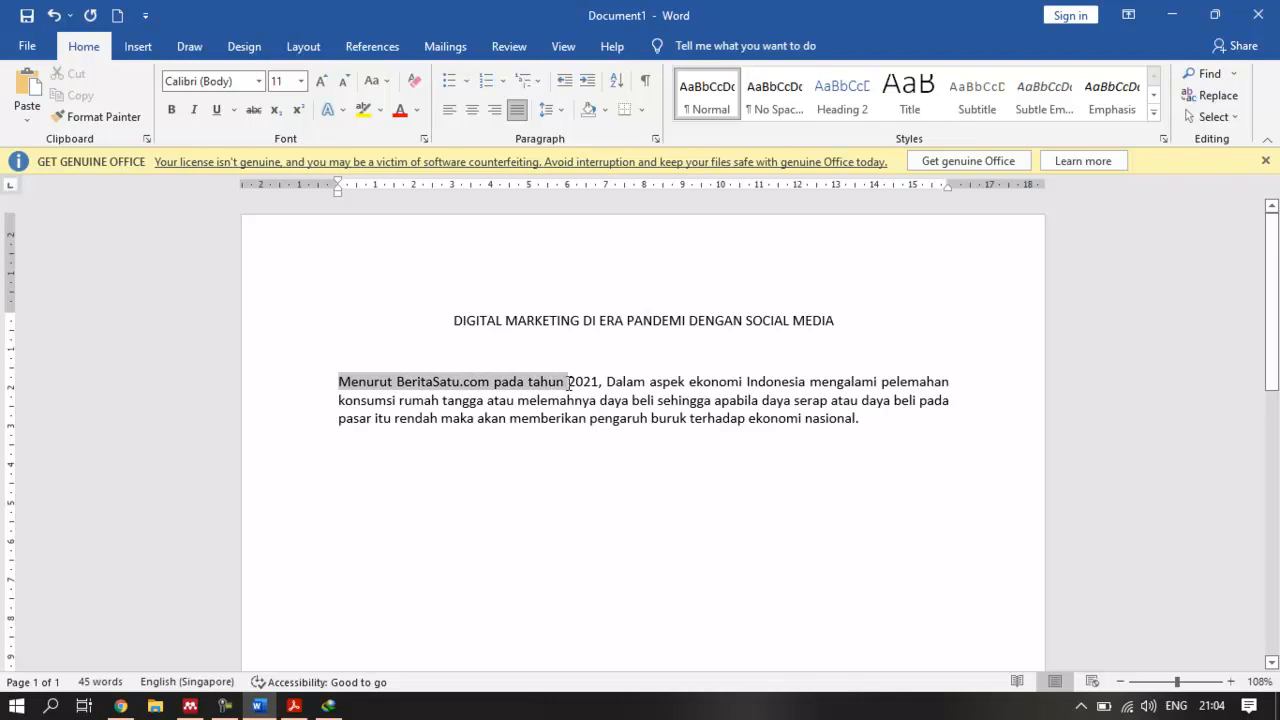
{"action": "left_click", "coordinate": [598, 382]}
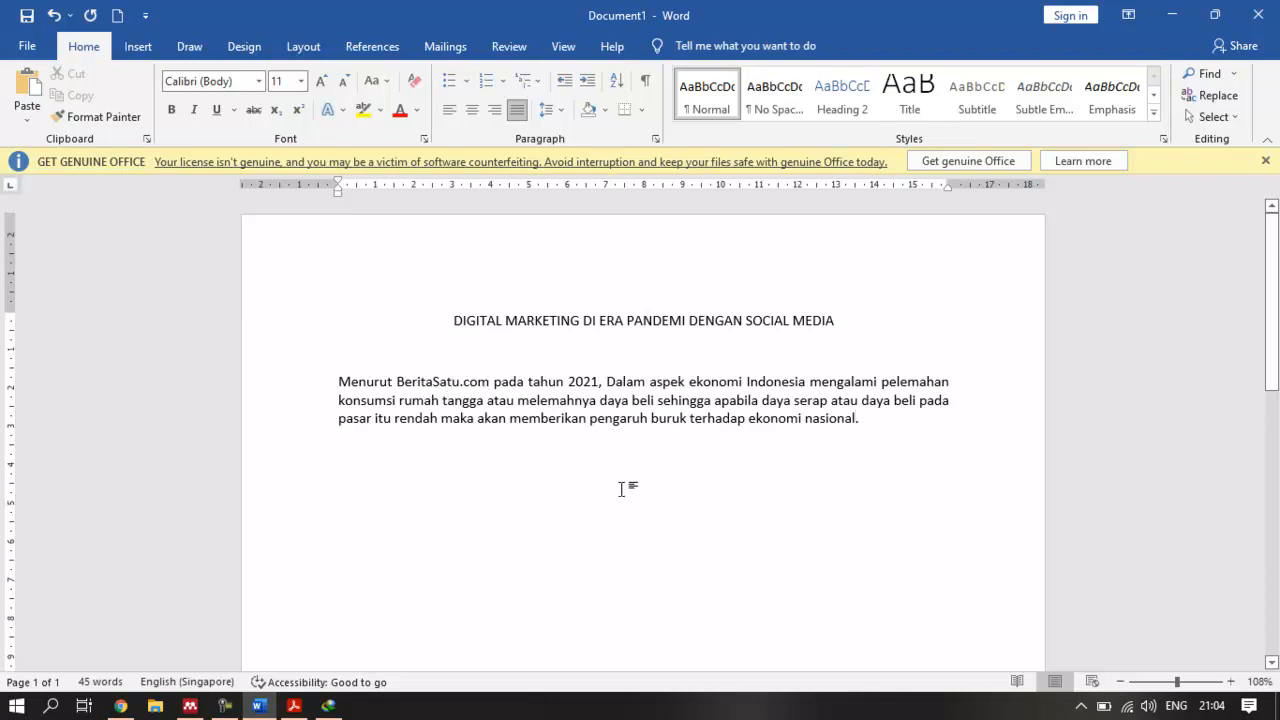
Check the author names on the first page of the PDF article, return to Word, and review the passage's opening source attribution
{"action": "left_click", "coordinate": [293, 705]}
{"action": "scroll", "coordinate": [540, 456], "scroll_direction": "up", "scroll_amount": 15}
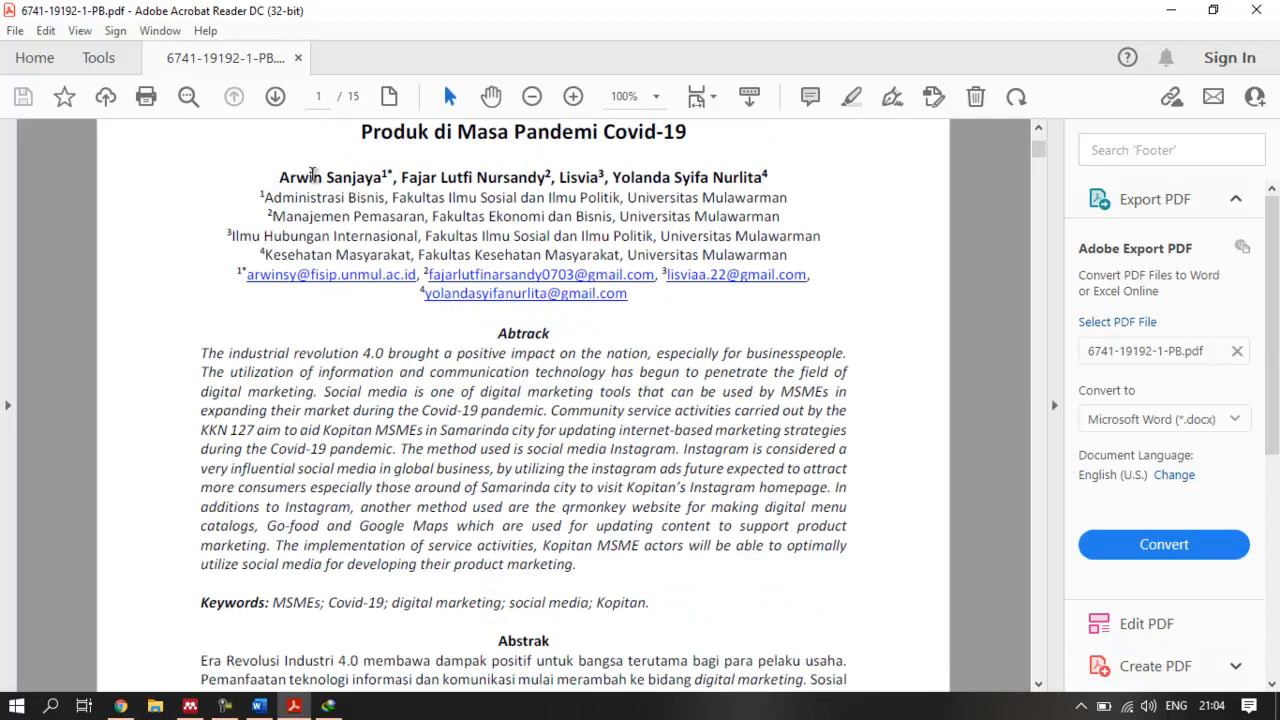
{"action": "left_click", "coordinate": [259, 706]}
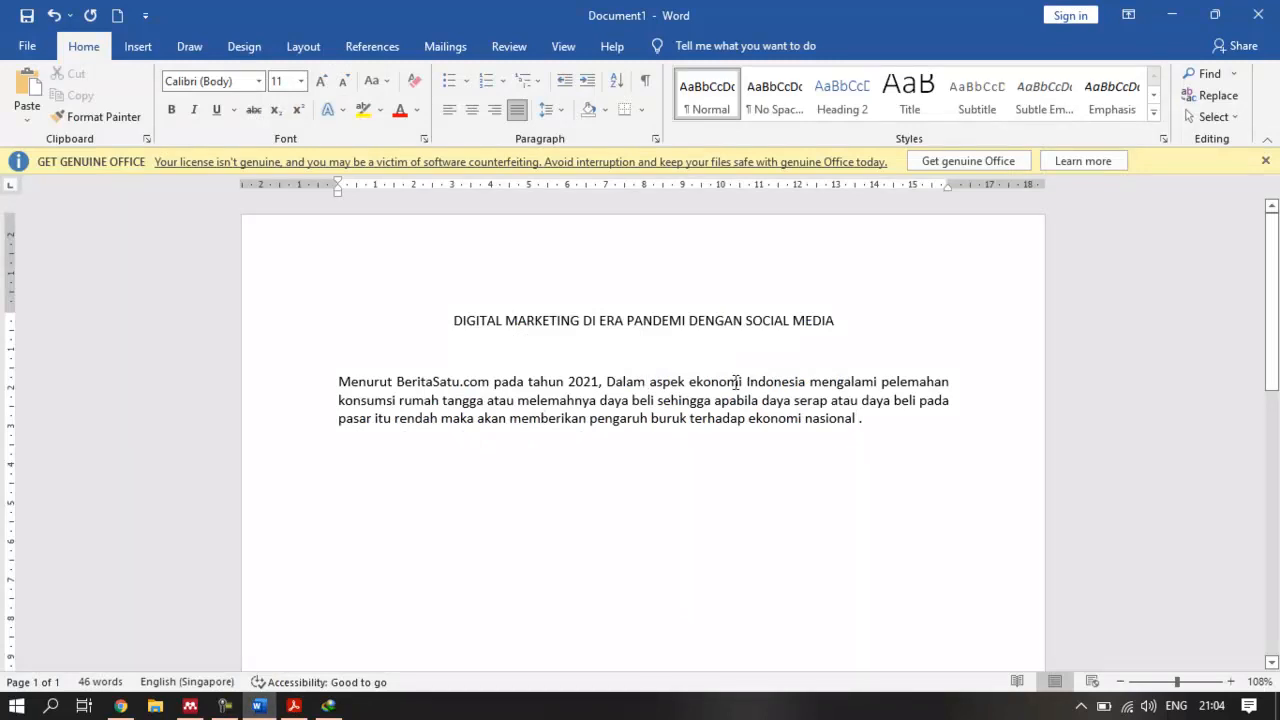
{"action": "left_click_drag", "start_coordinate": [341, 384], "coordinate": [483, 382]}
{"action": "left_click", "coordinate": [900, 431]}
{"action": "left_click_drag", "start_coordinate": [496, 382], "coordinate": [340, 382]}
Insert a Mendeley citation for "Pemanfaatan Digital Marketing Dalam Memasarkan Produk di Masa Pandemi Covid-19" before the passage's final period, searching by the first author's name
{"action": "left_click", "coordinate": [860, 420]}
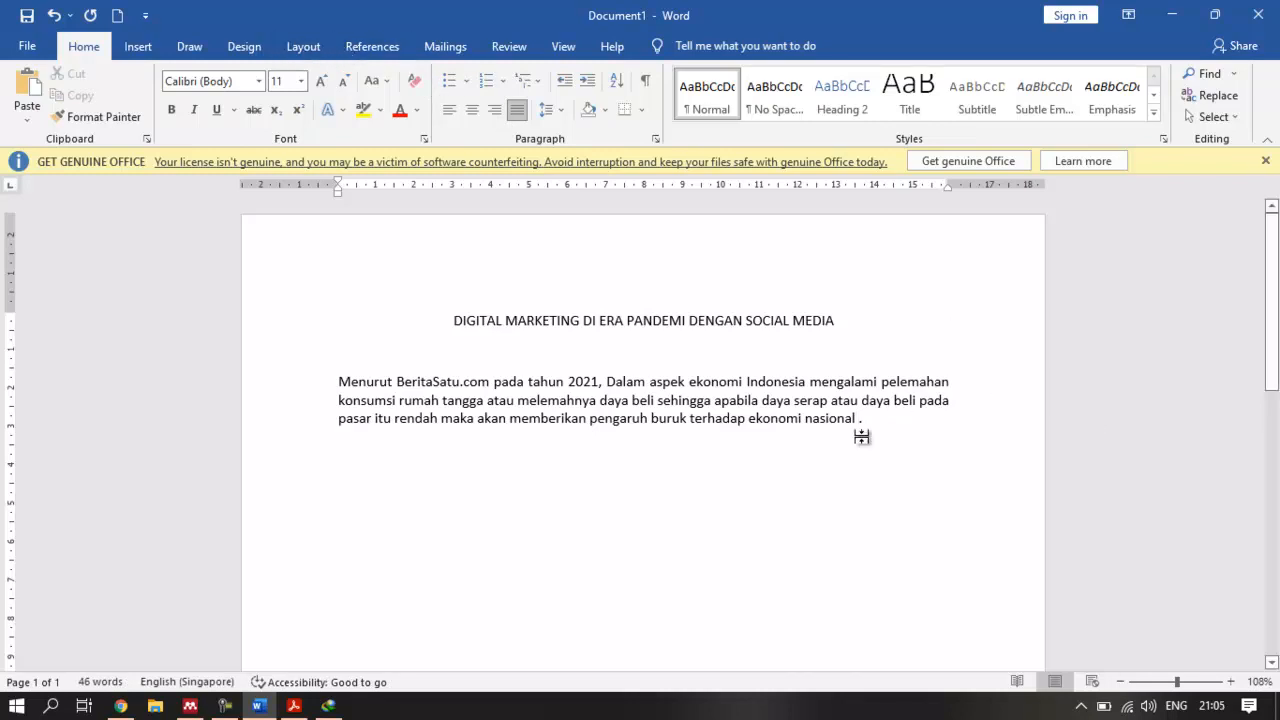
{"action": "left_click", "coordinate": [366, 50]}
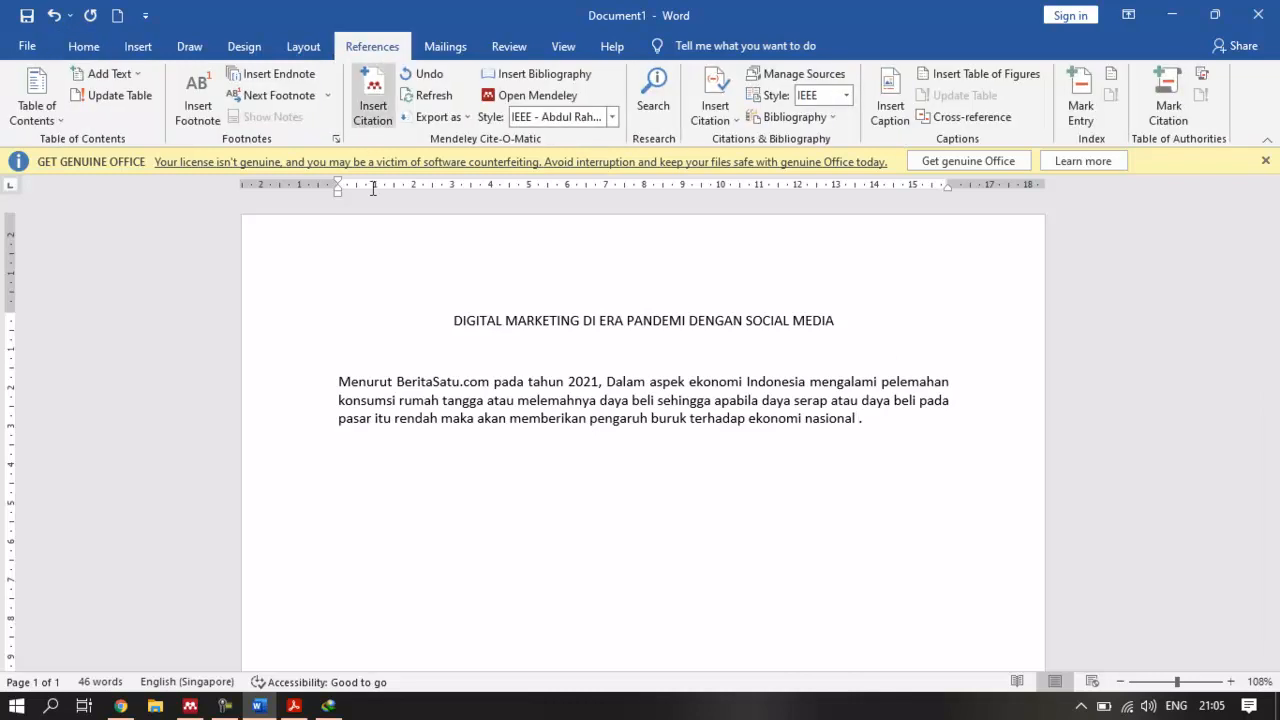
{"action": "left_click", "coordinate": [376, 121]}
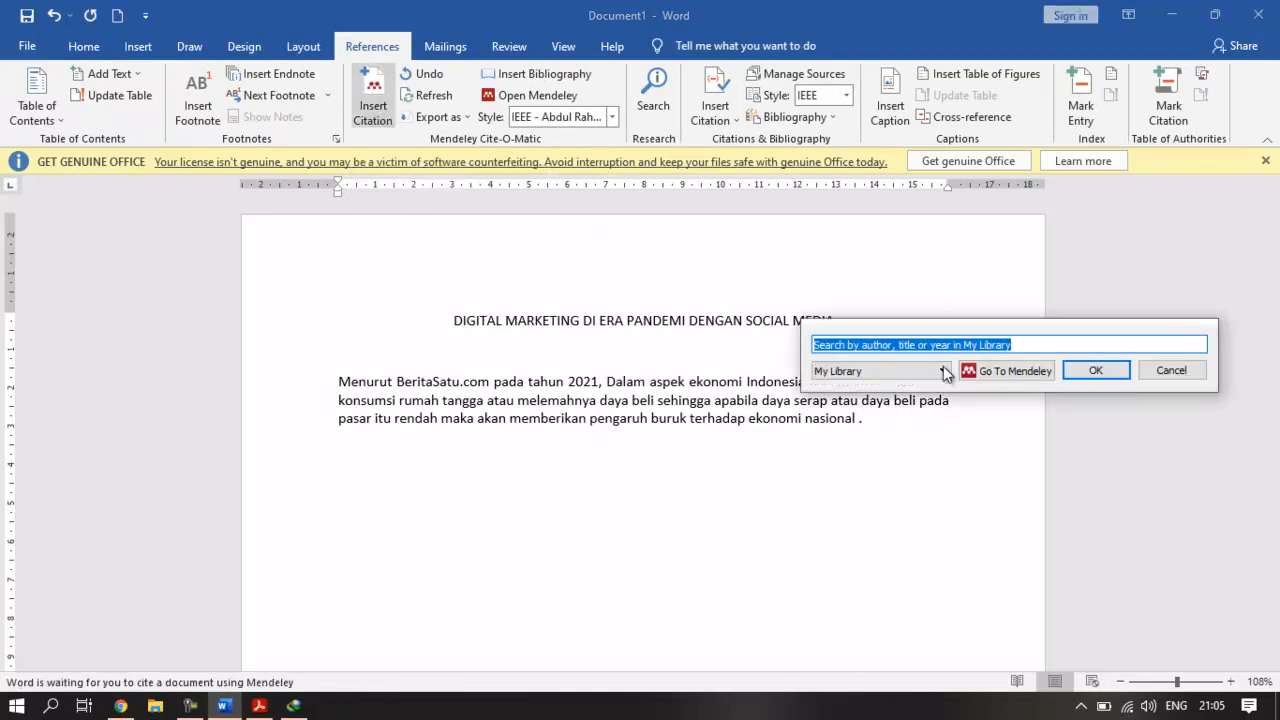
{"action": "type", "text": "arwin"}
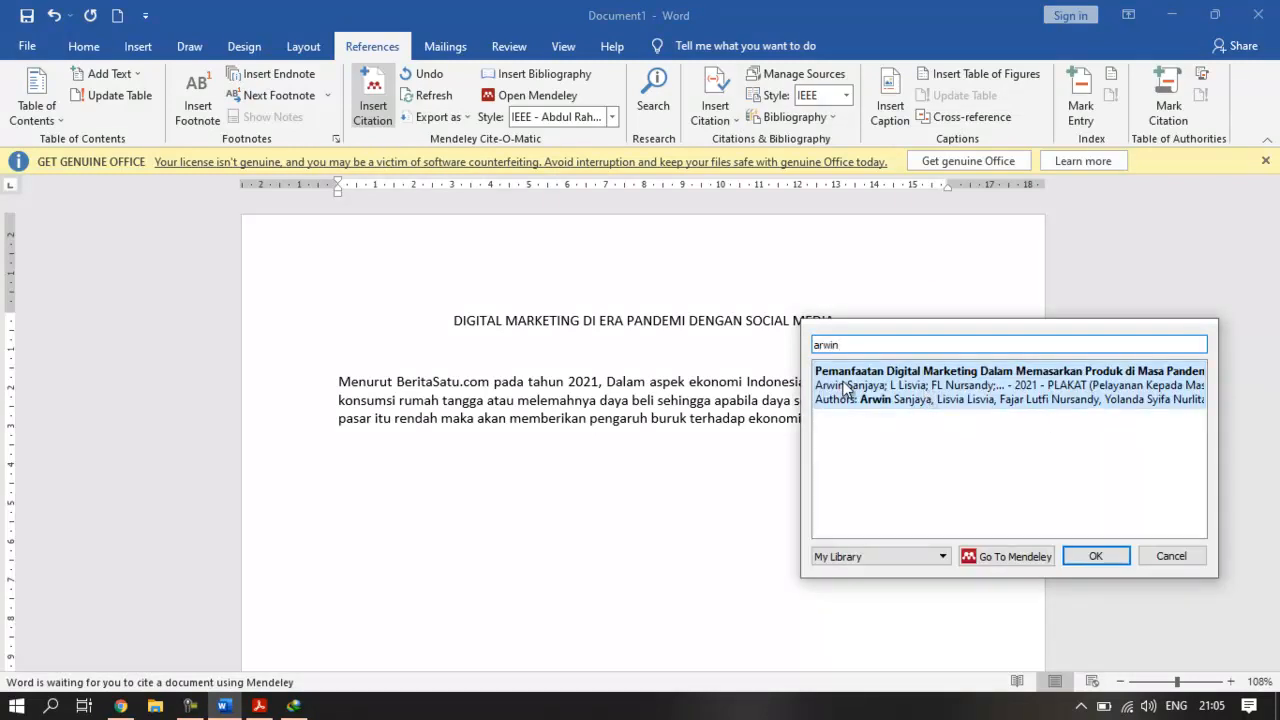
{"action": "left_click", "coordinate": [920, 378]}
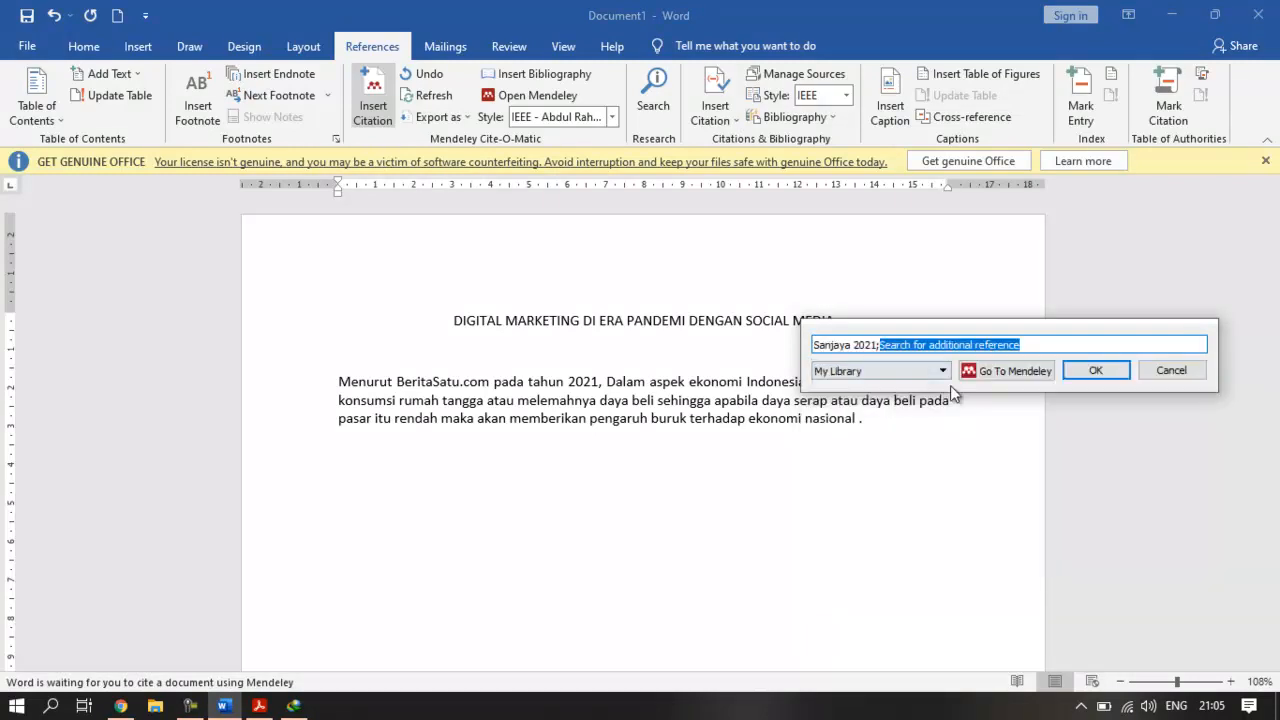
{"action": "left_click", "coordinate": [1096, 371]}
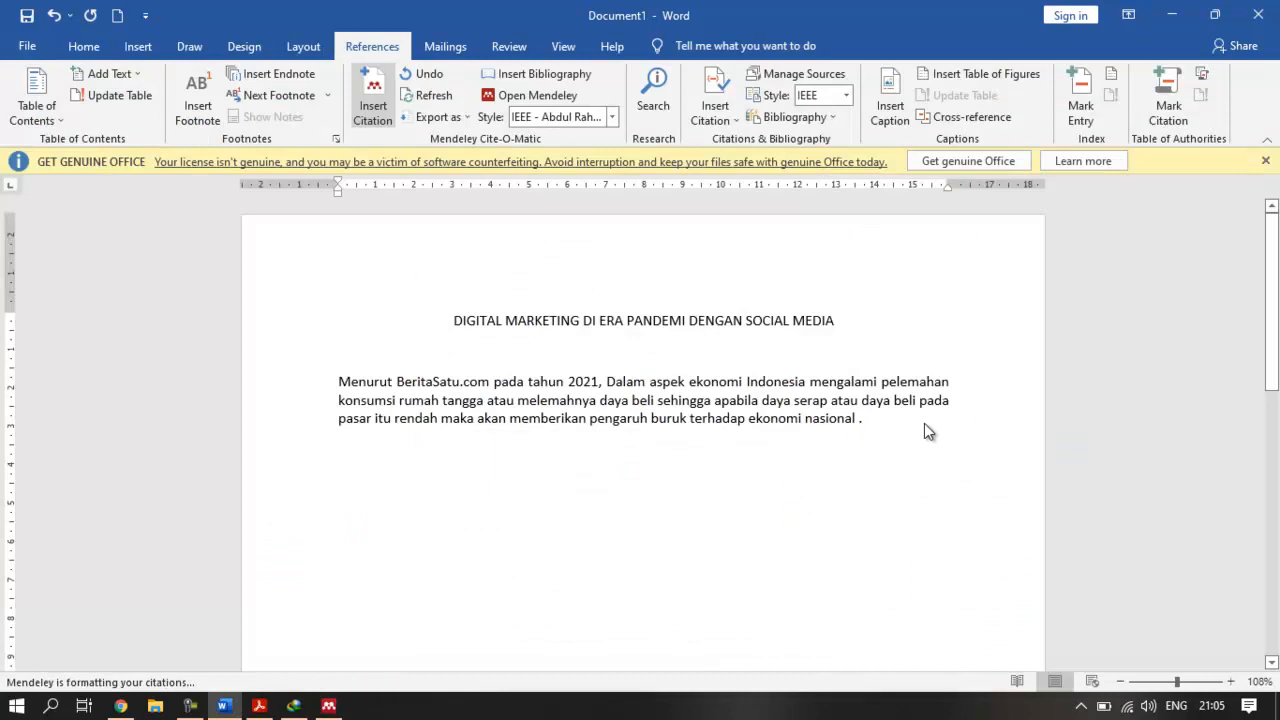
{"action": "left_click", "coordinate": [866, 420]}
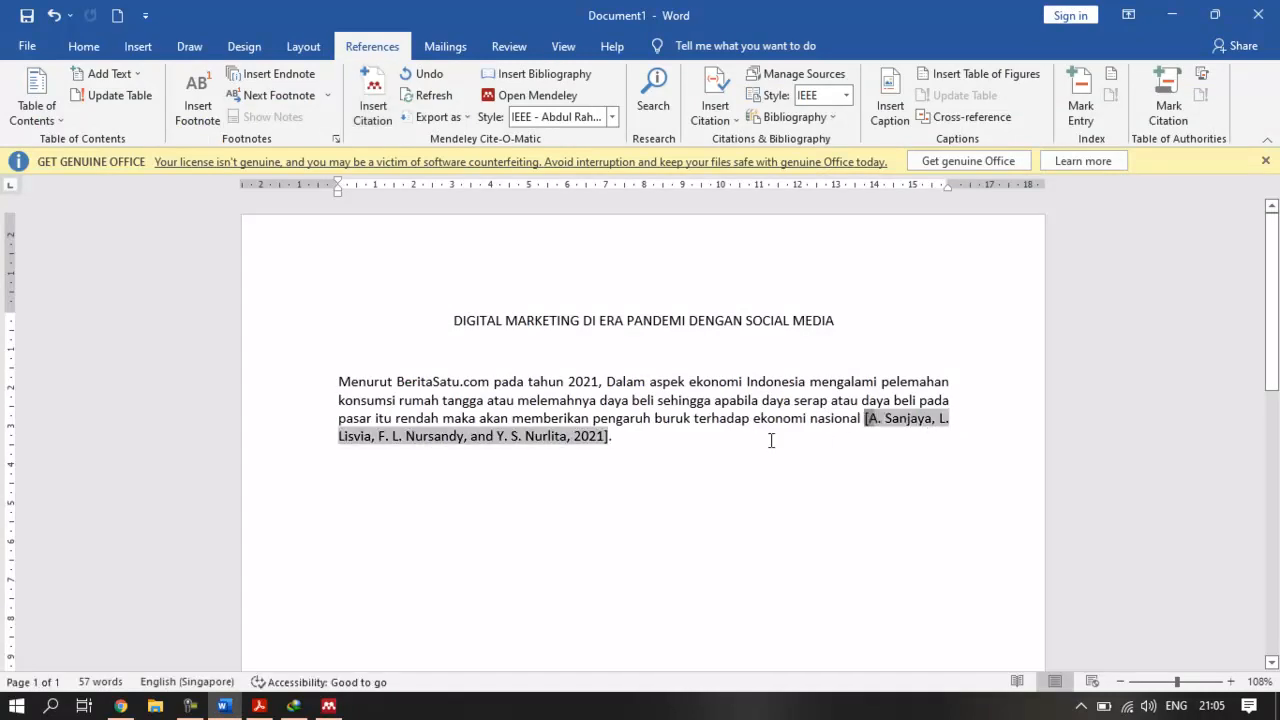
{"action": "left_click", "coordinate": [640, 444]}
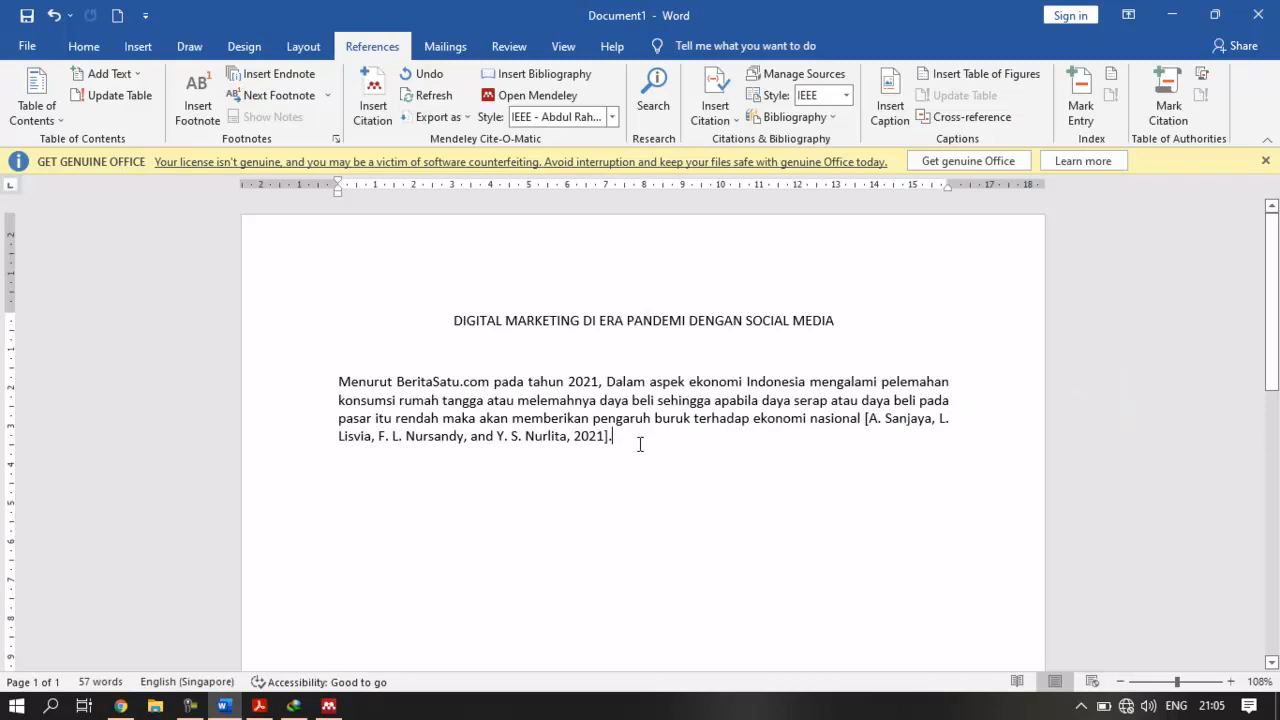
{"action": "left_click", "coordinate": [888, 419]}
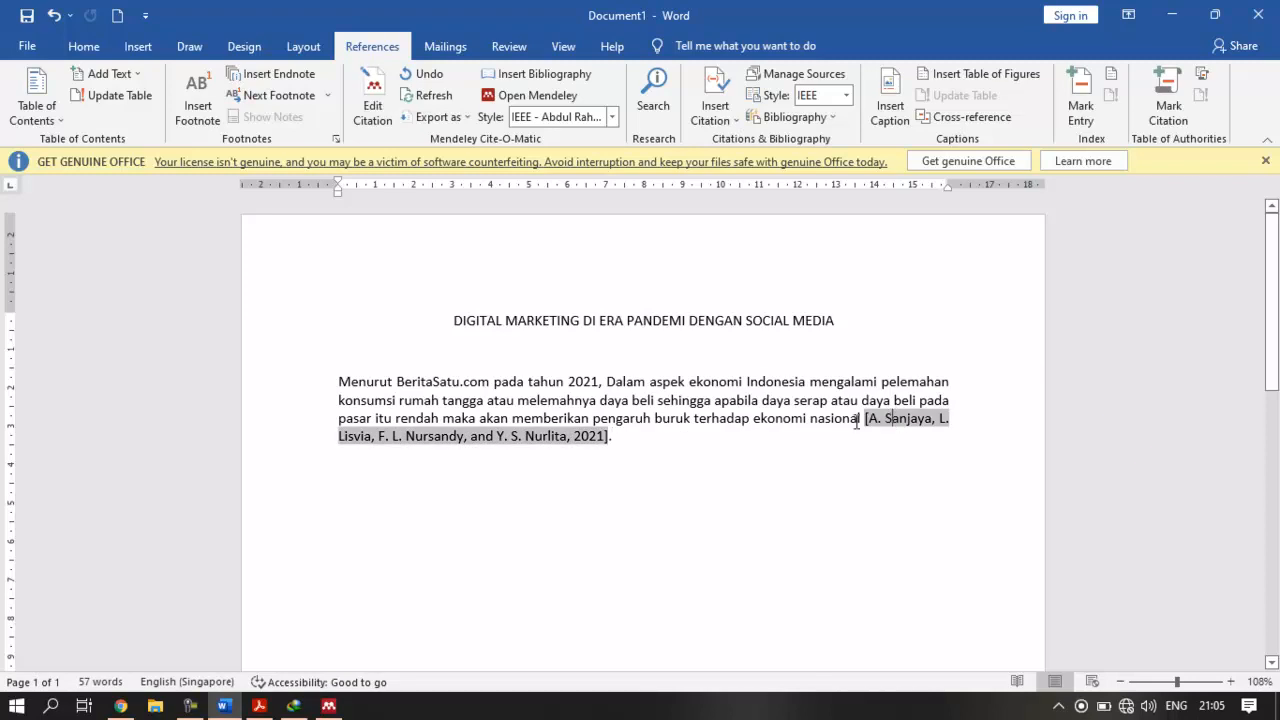
Change the Mendeley citation style to American Psychological Association 6th edition
{"action": "left_click", "coordinate": [611, 117]}
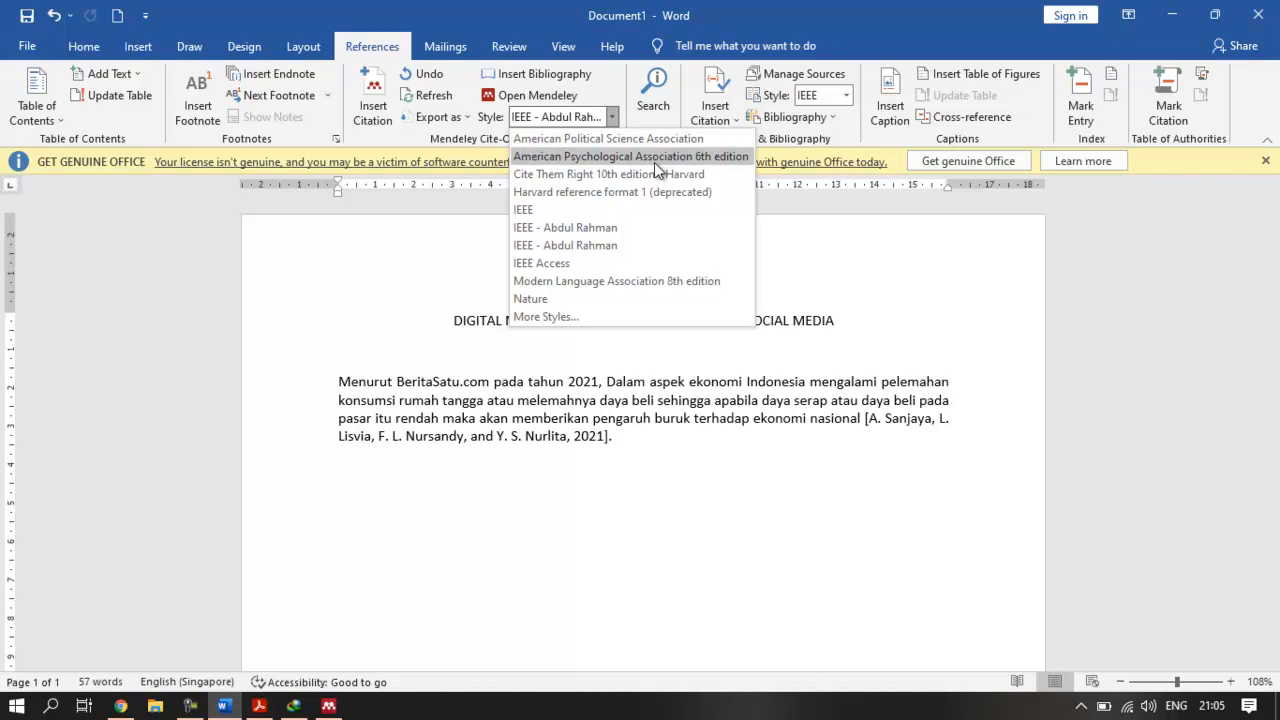
{"action": "left_click", "coordinate": [626, 160]}
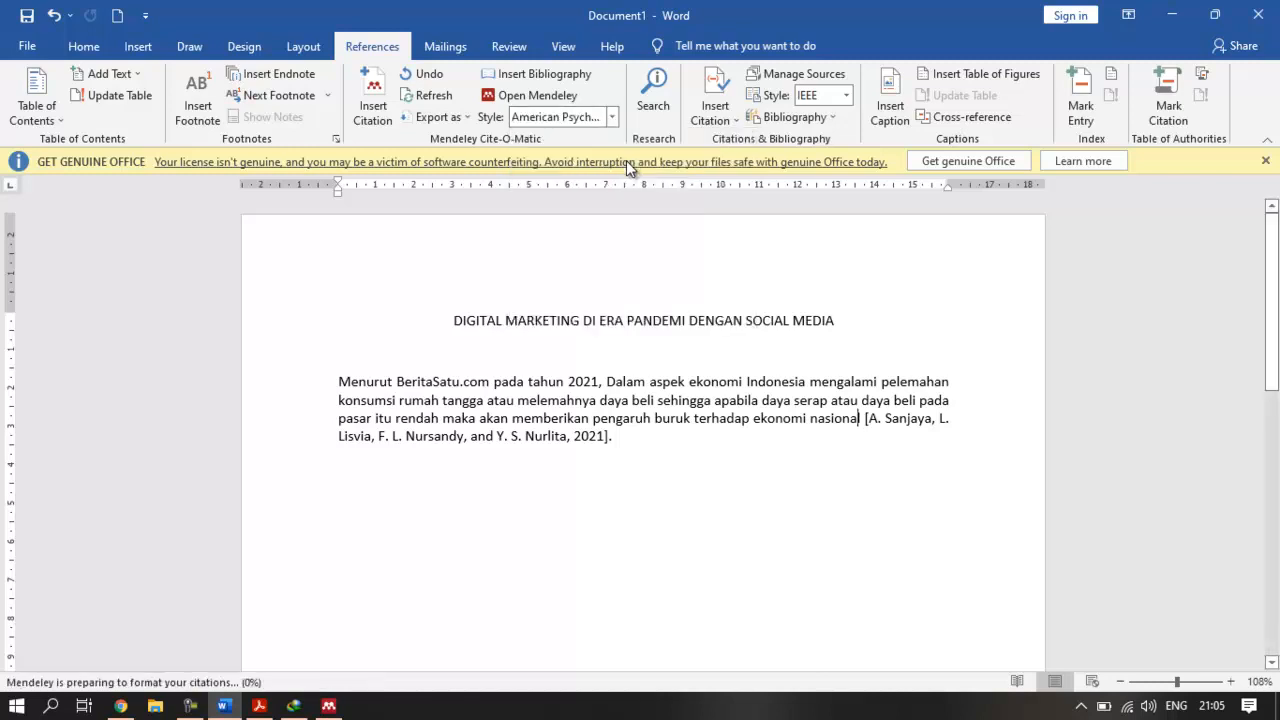
{"action": "left_click", "coordinate": [587, 437]}
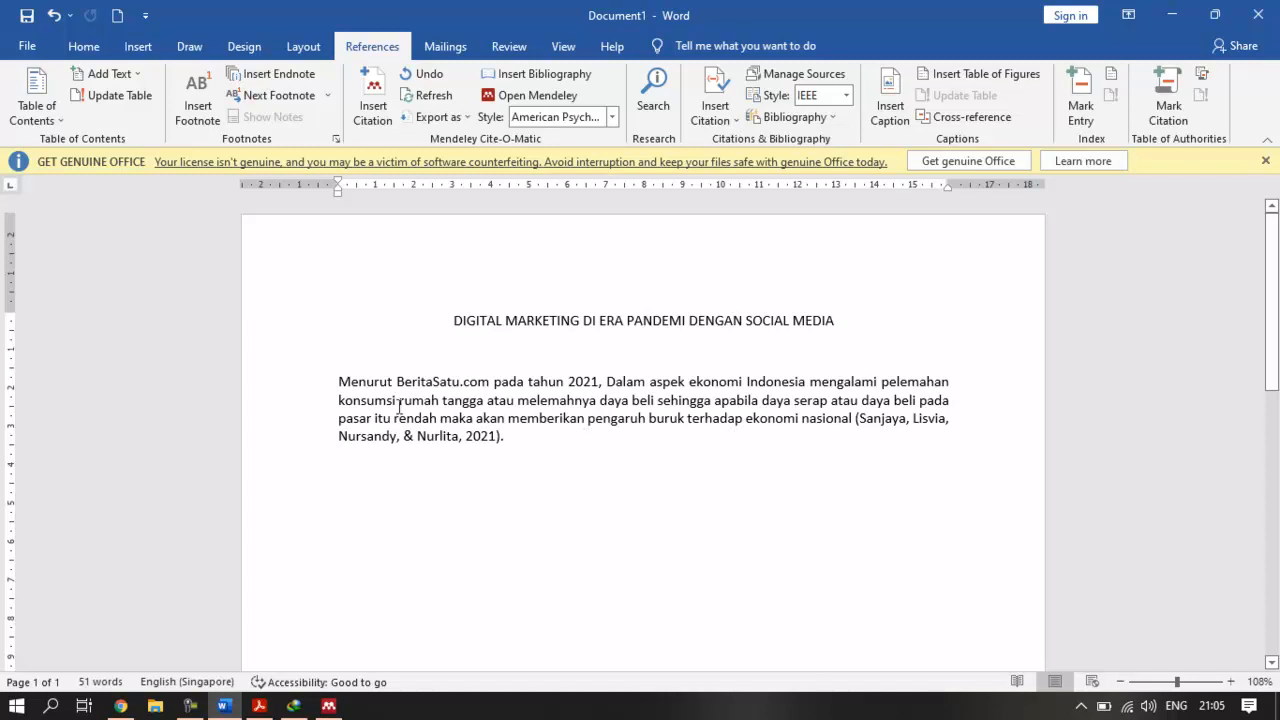
{"action": "left_click_drag", "start_coordinate": [341, 383], "coordinate": [549, 434]}
Insert a break after the end of the cited passage to start a new page
{"action": "left_click", "coordinate": [514, 441]}
{"action": "scroll", "coordinate": [626, 469], "scroll_direction": "down", "scroll_amount": 2}
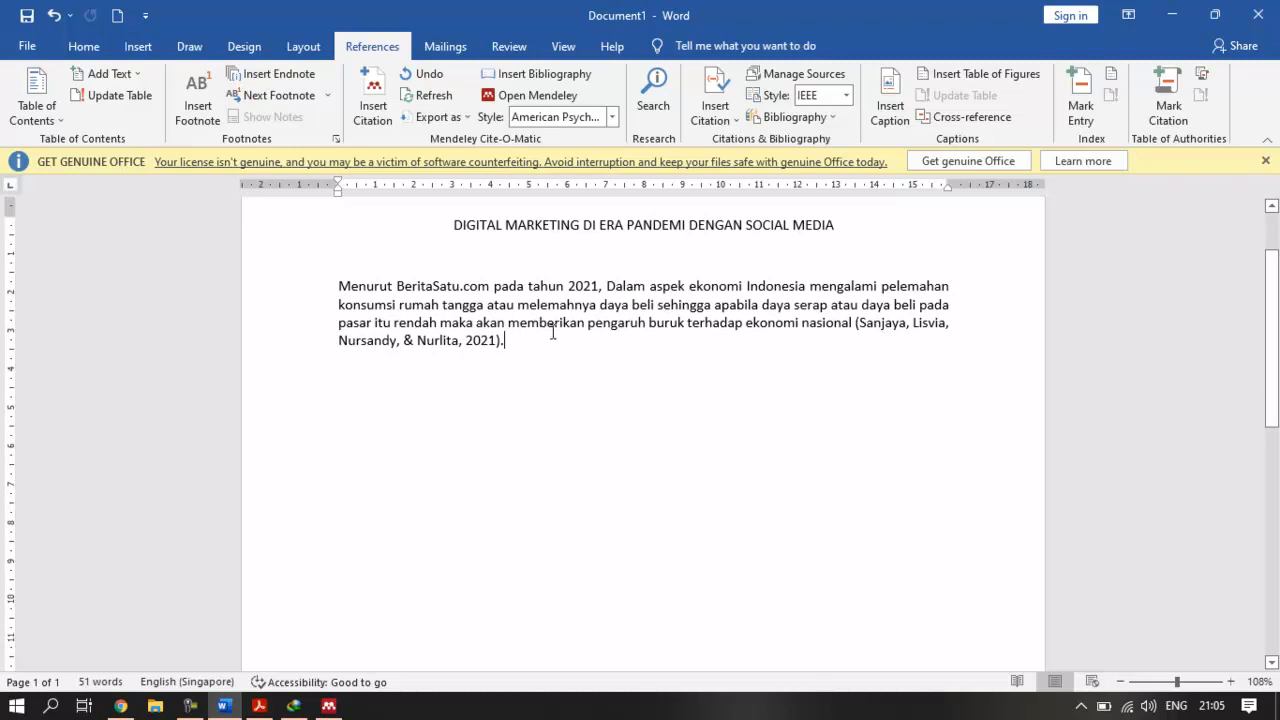
{"action": "scroll", "coordinate": [780, 437], "scroll_direction": "down", "scroll_amount": 6}
{"action": "scroll", "coordinate": [756, 423], "scroll_direction": "up", "scroll_amount": 8}
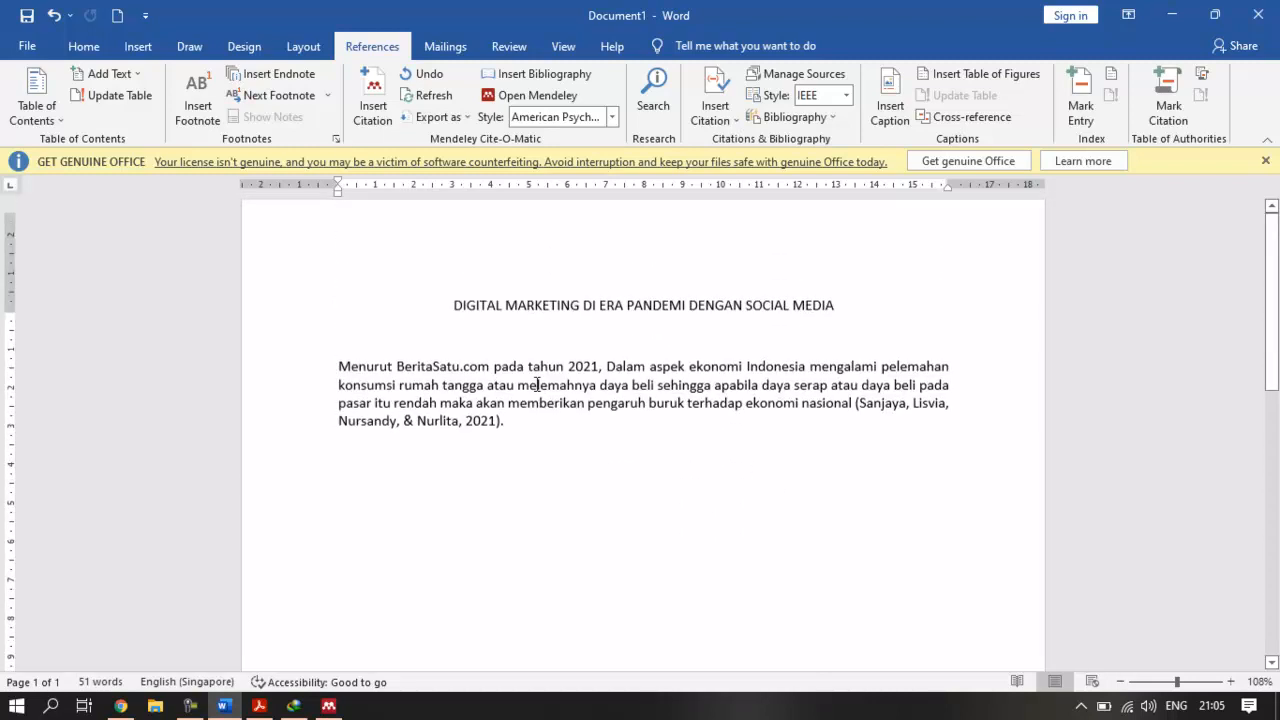
{"action": "left_click", "coordinate": [290, 45]}
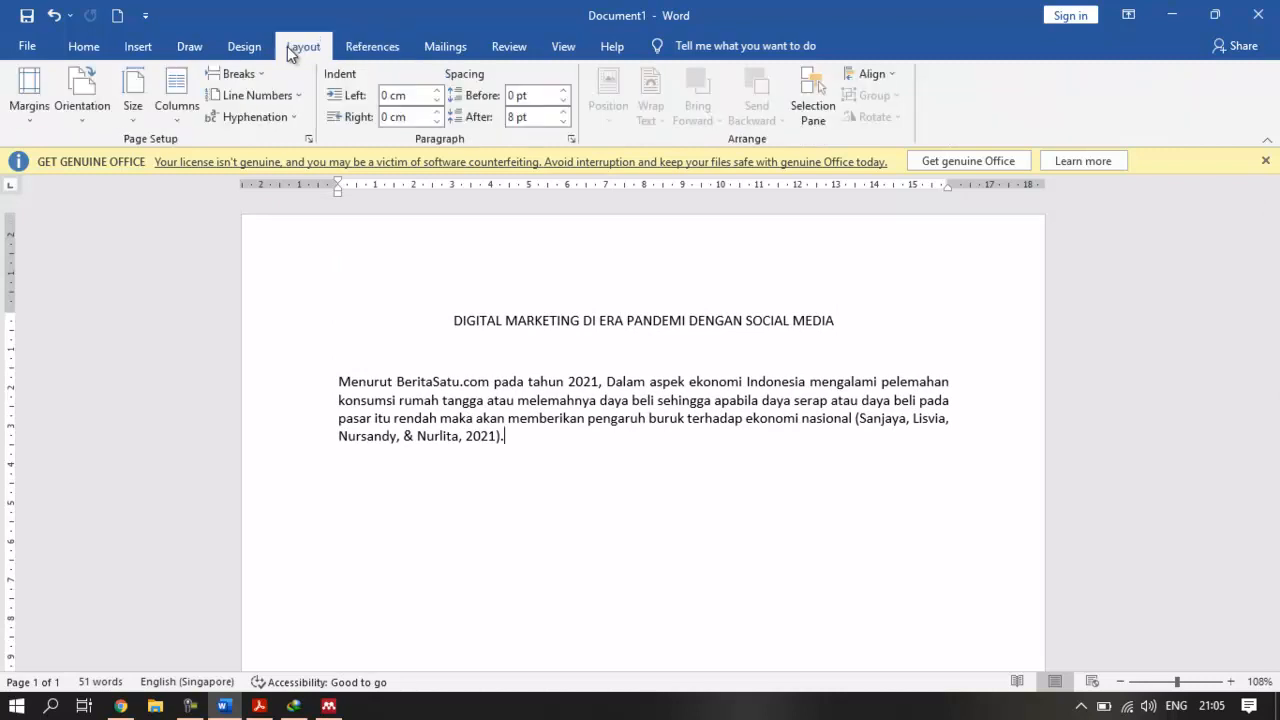
{"action": "left_click", "coordinate": [241, 74]}
{"action": "left_click", "coordinate": [315, 328]}
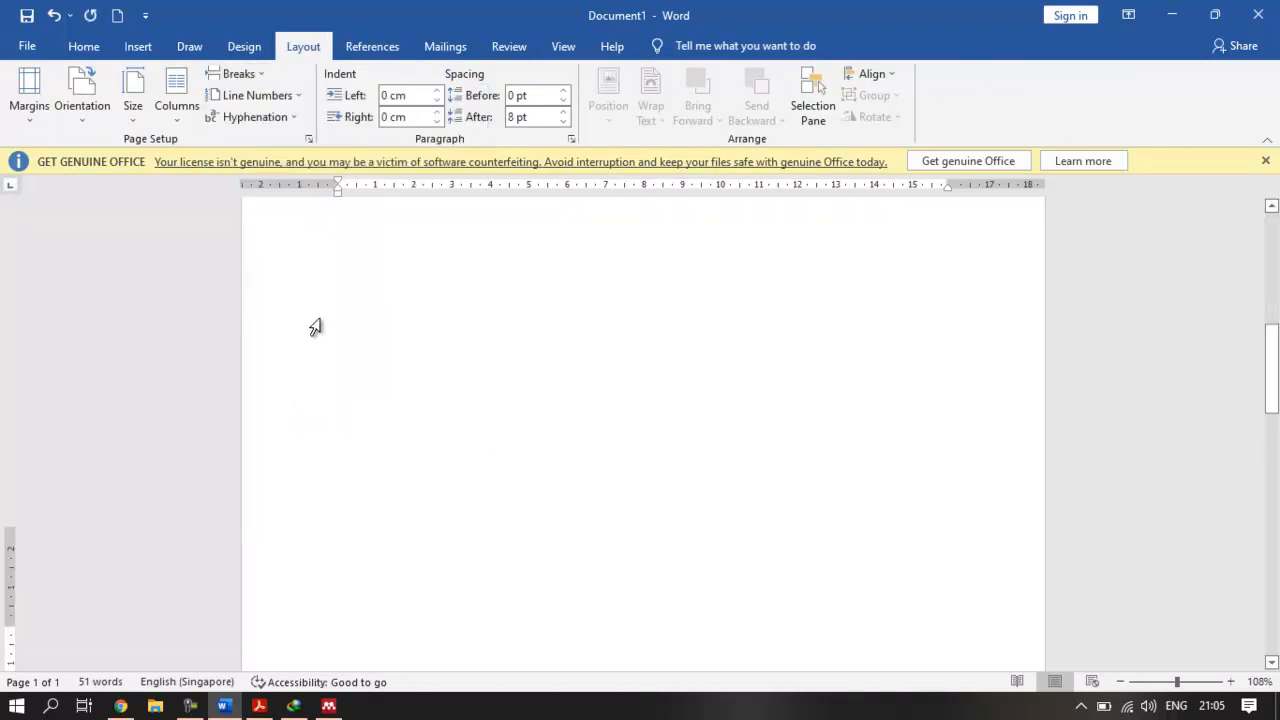
{"action": "scroll", "coordinate": [598, 615], "scroll_direction": "down", "scroll_amount": 3}
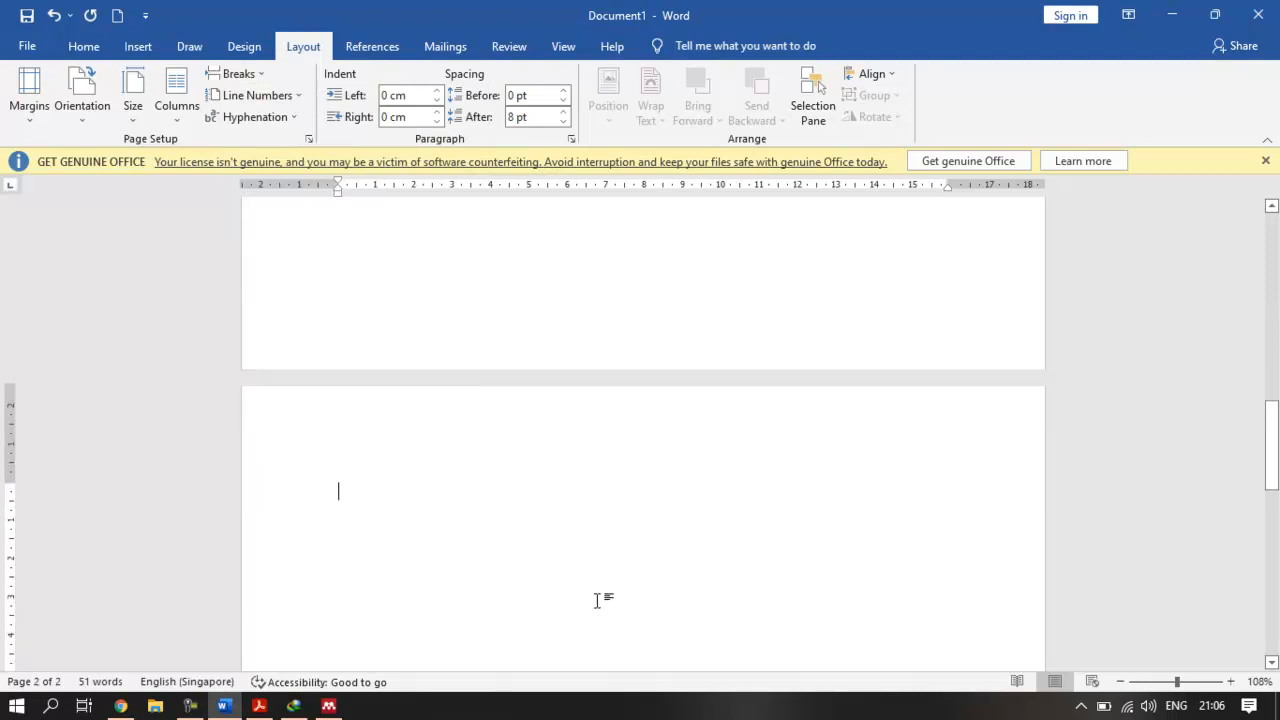
Add the heading "DAFTAR PUSTAKA" on the new second page and center it
{"action": "type", "text": "DAFTAR PUSTAKA"}
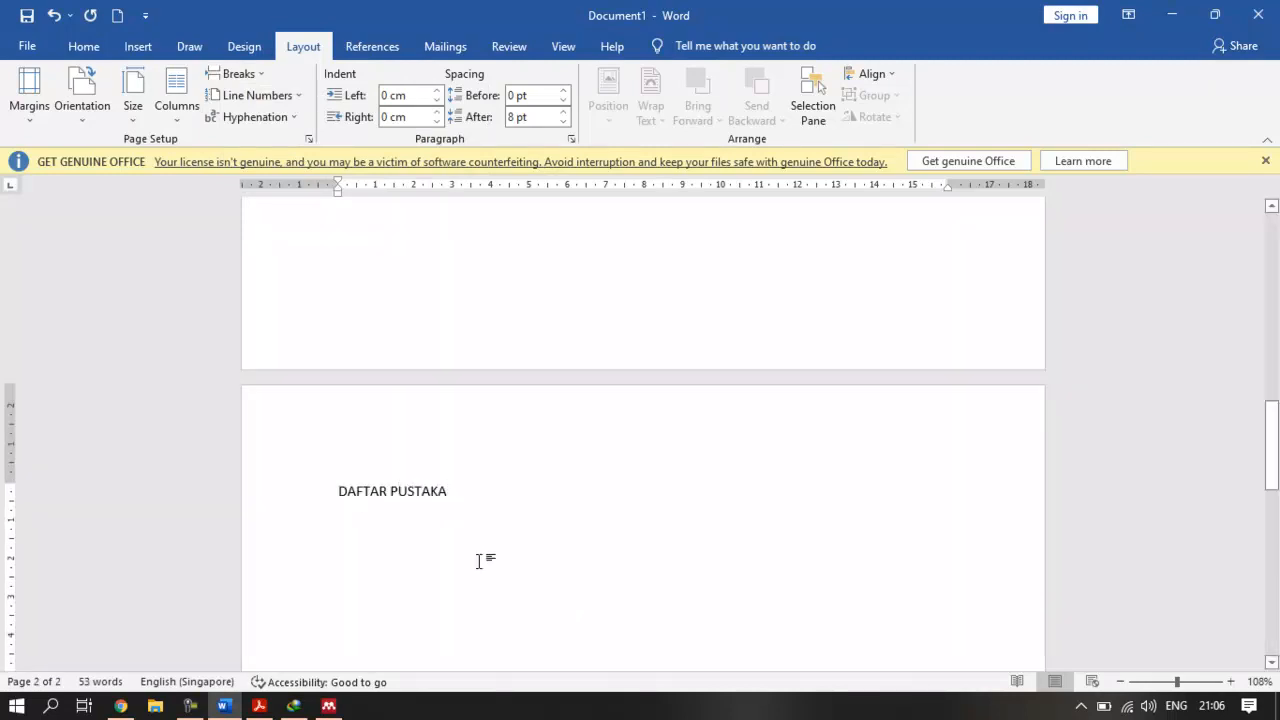
{"action": "left_click", "coordinate": [335, 493]}
{"action": "key", "text": "ctrl+e"}
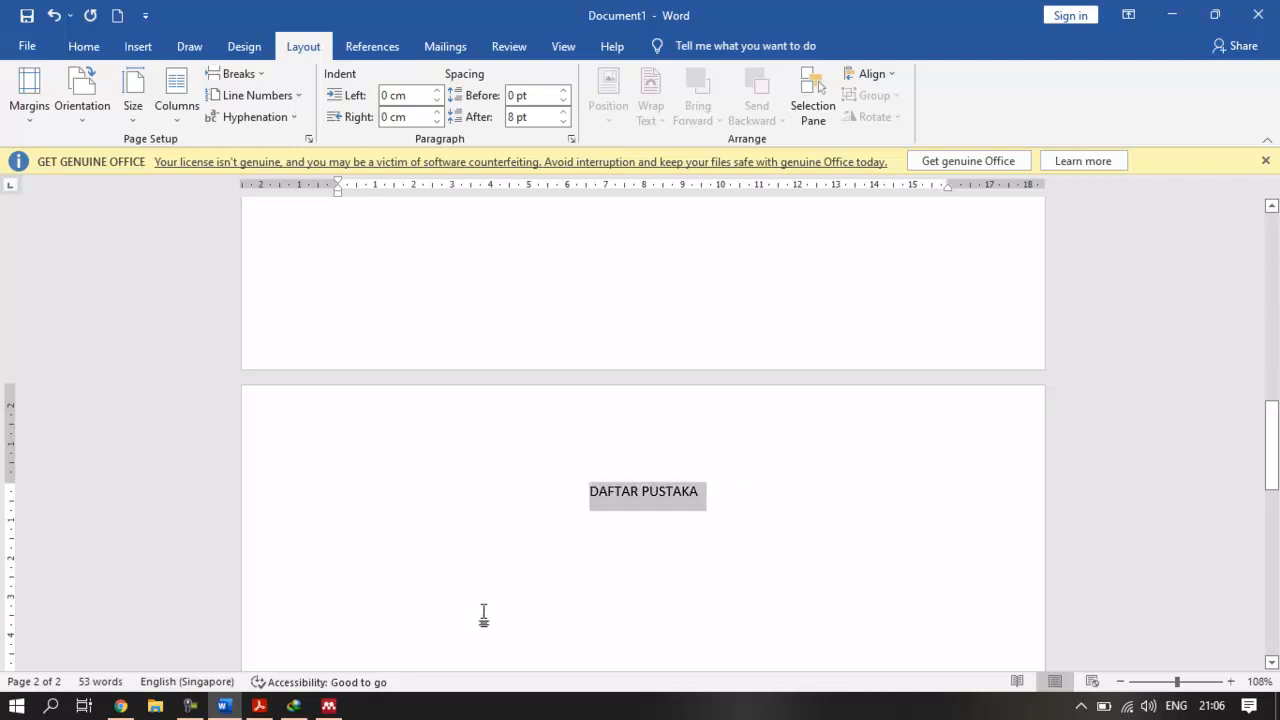
{"action": "left_click", "coordinate": [795, 517]}
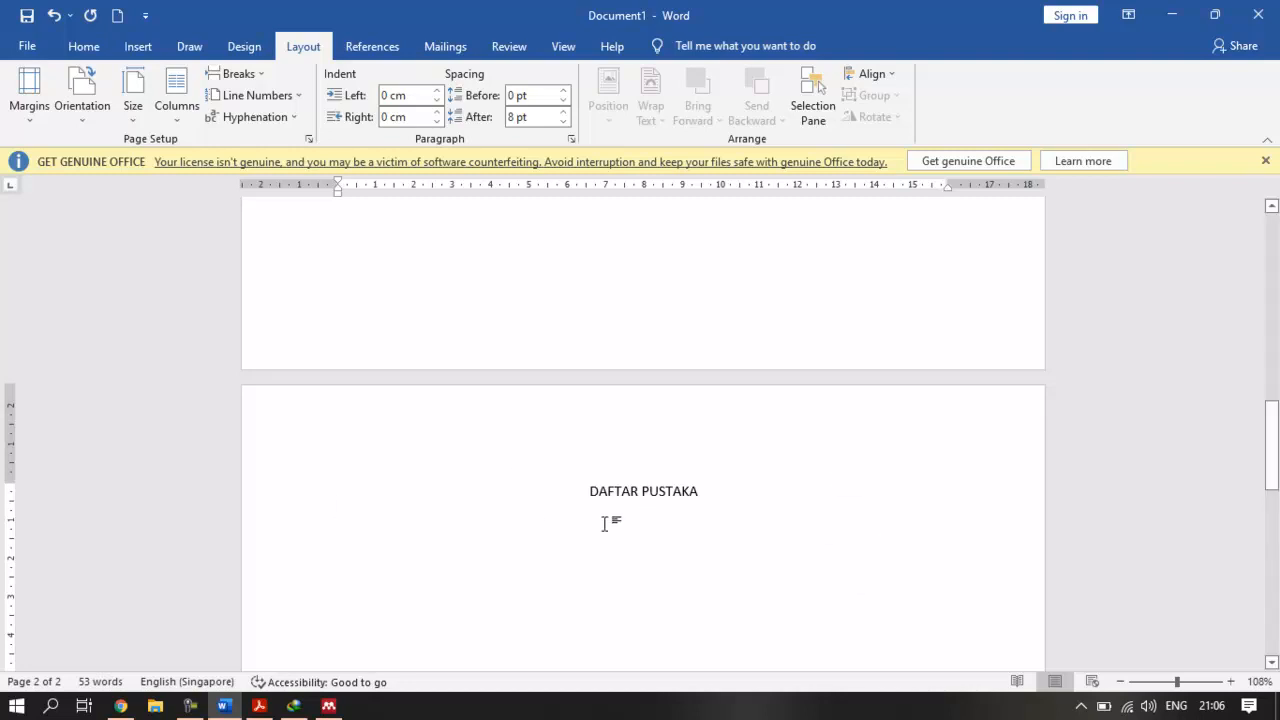
Insert the Mendeley bibliography on the line below the "DAFTAR PUSTAKA" heading
{"action": "scroll", "coordinate": [403, 527], "scroll_direction": "up", "scroll_amount": 15}
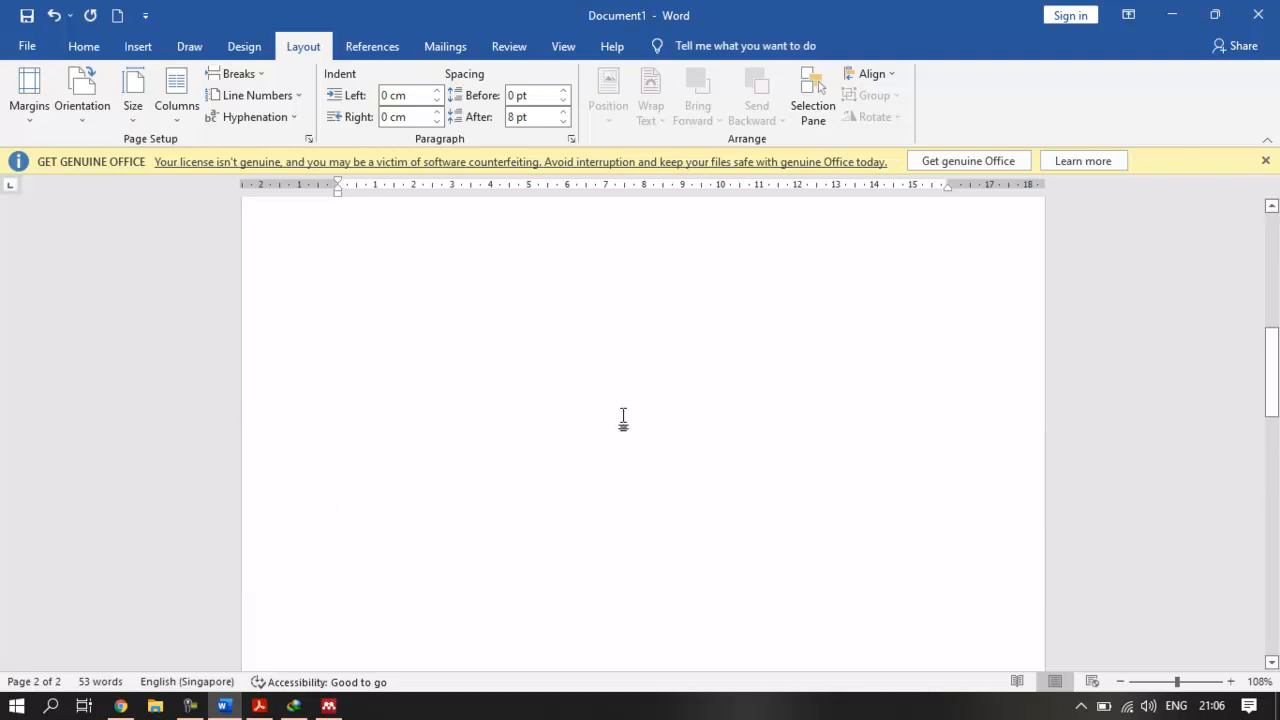
{"action": "scroll", "coordinate": [734, 402], "scroll_direction": "up", "scroll_amount": 2}
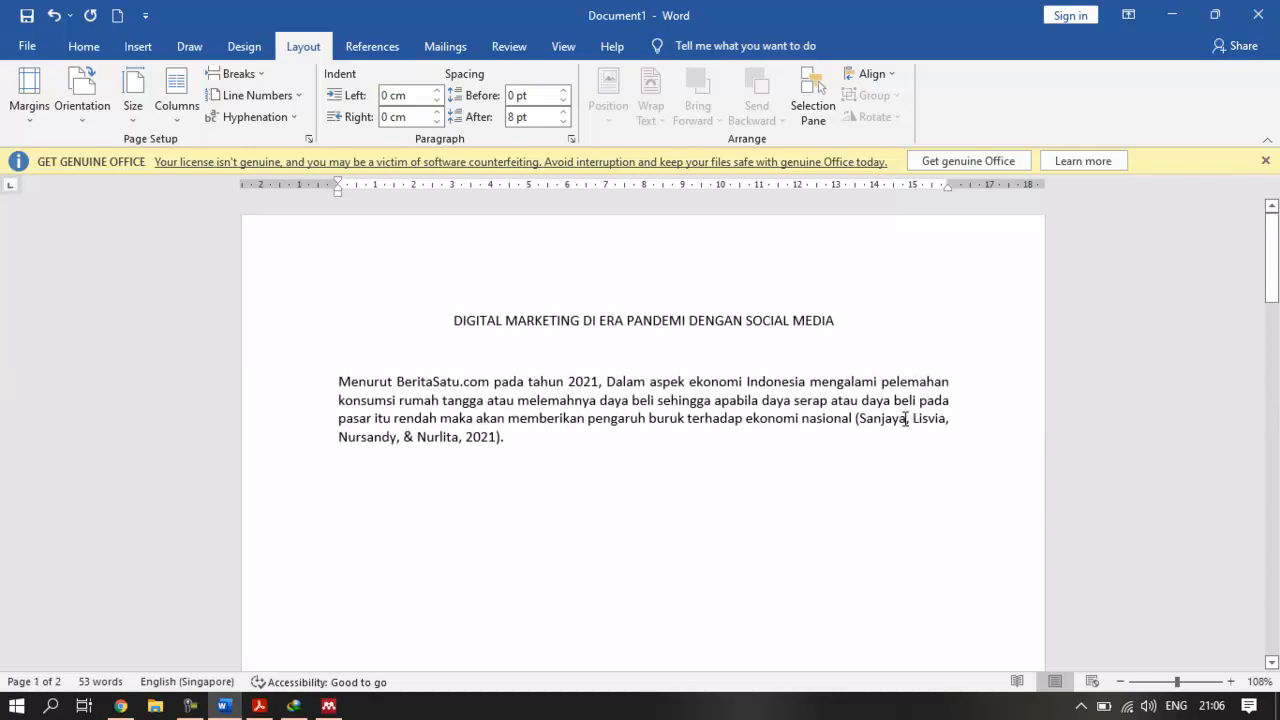
{"action": "scroll", "coordinate": [887, 412], "scroll_direction": "down", "scroll_amount": 17}
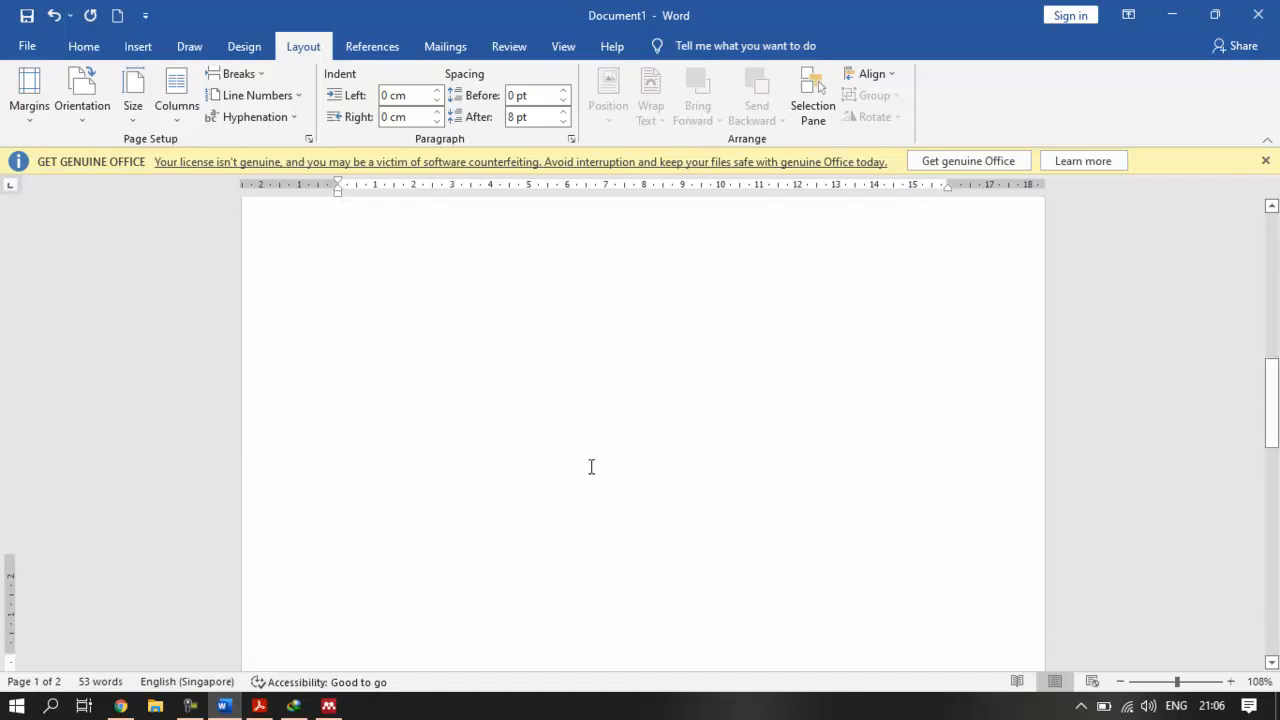
{"action": "left_click", "coordinate": [398, 420]}
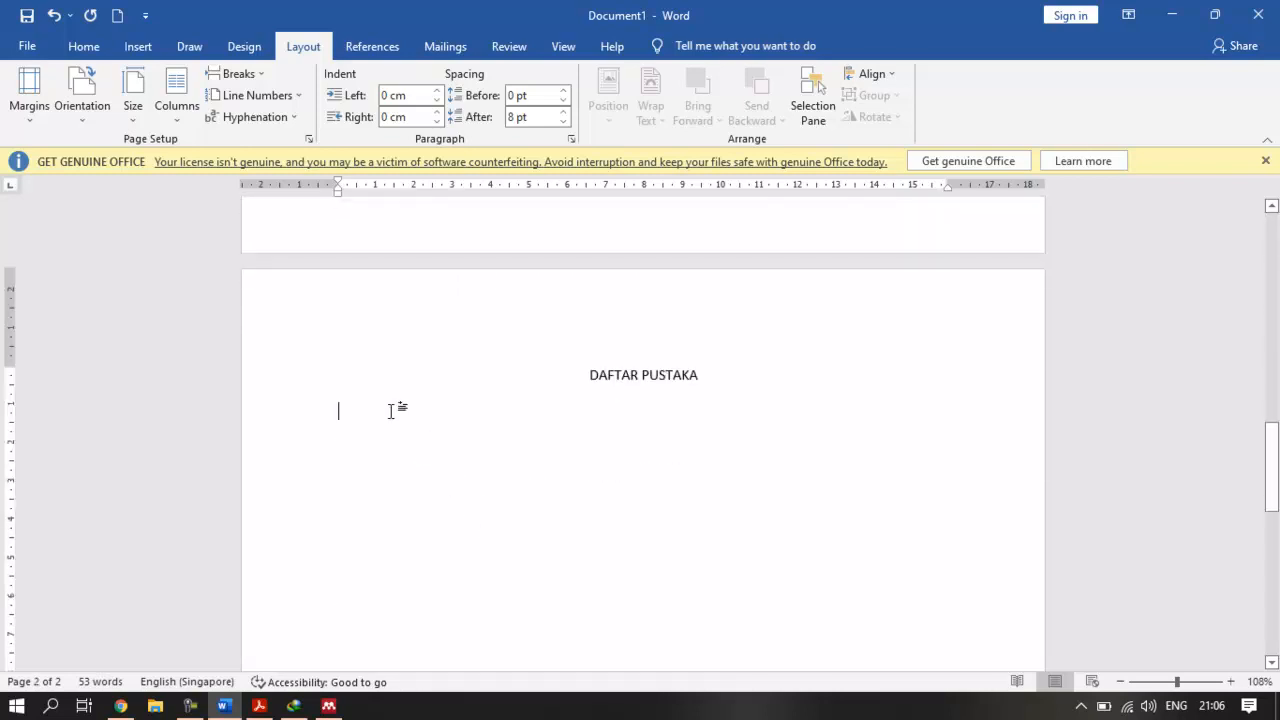
{"action": "left_click", "coordinate": [372, 47]}
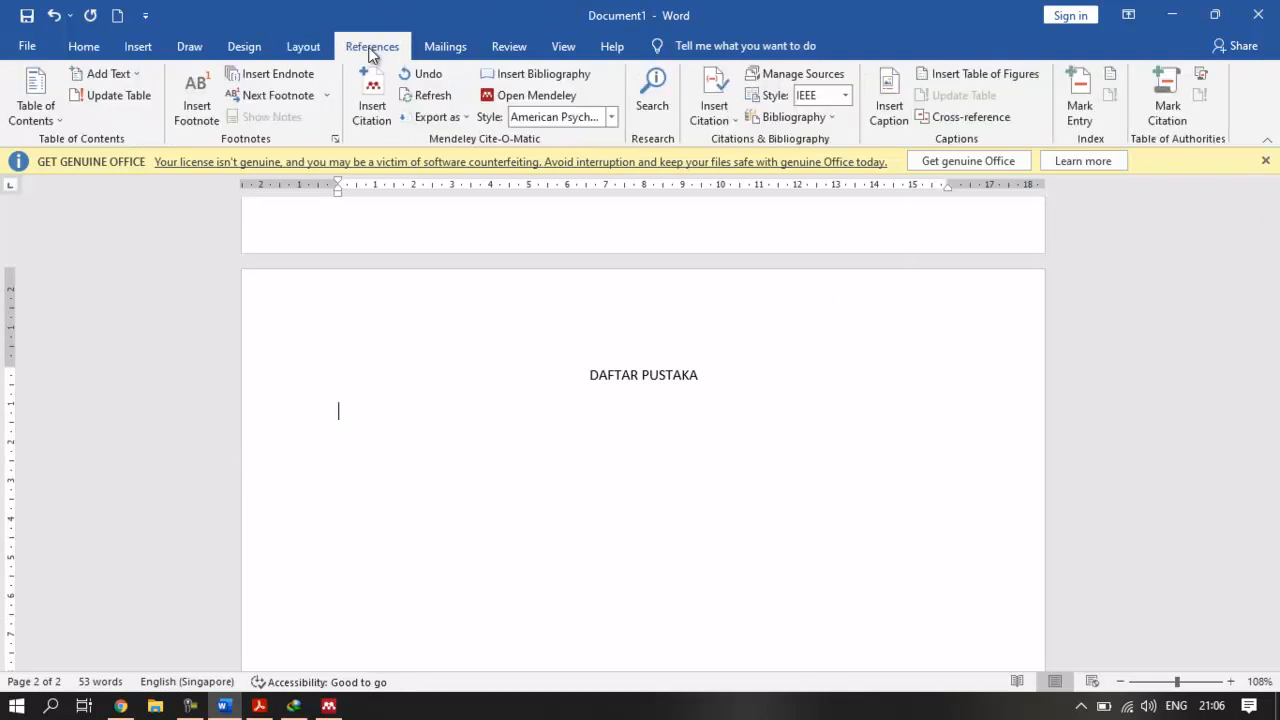
{"action": "left_click", "coordinate": [547, 80]}
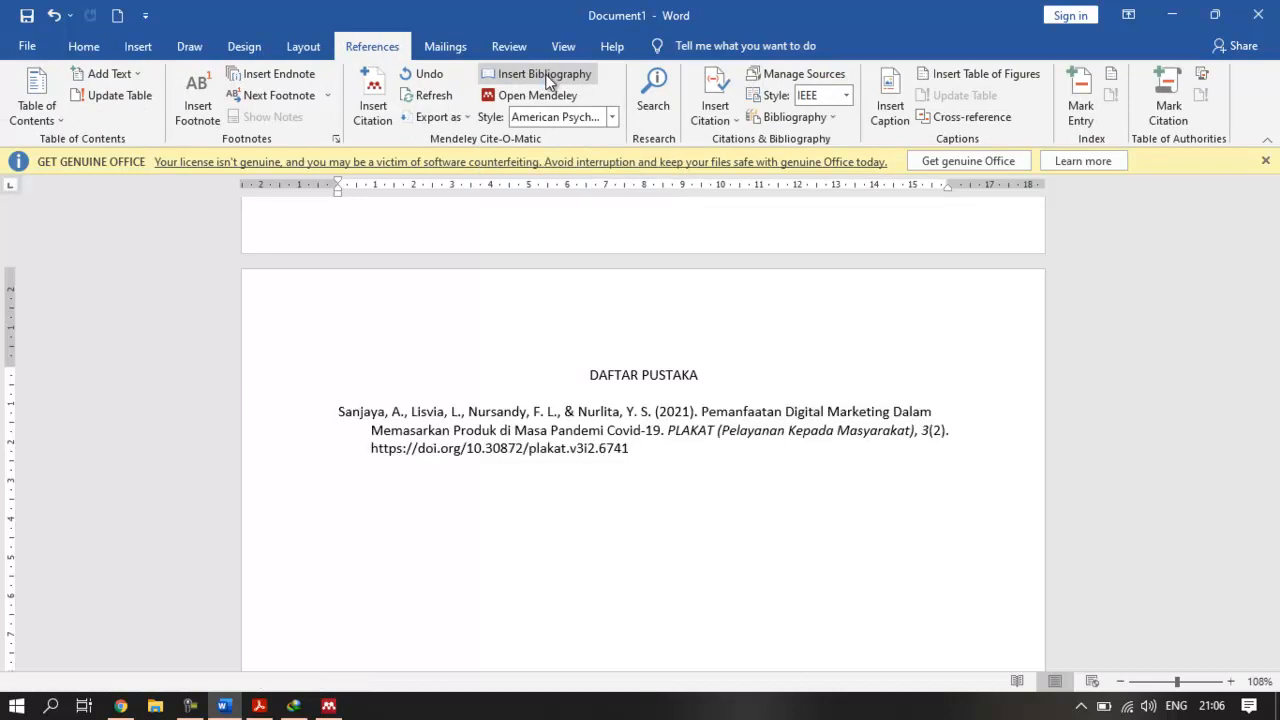
{"action": "left_click_drag", "start_coordinate": [651, 450], "coordinate": [321, 409]}
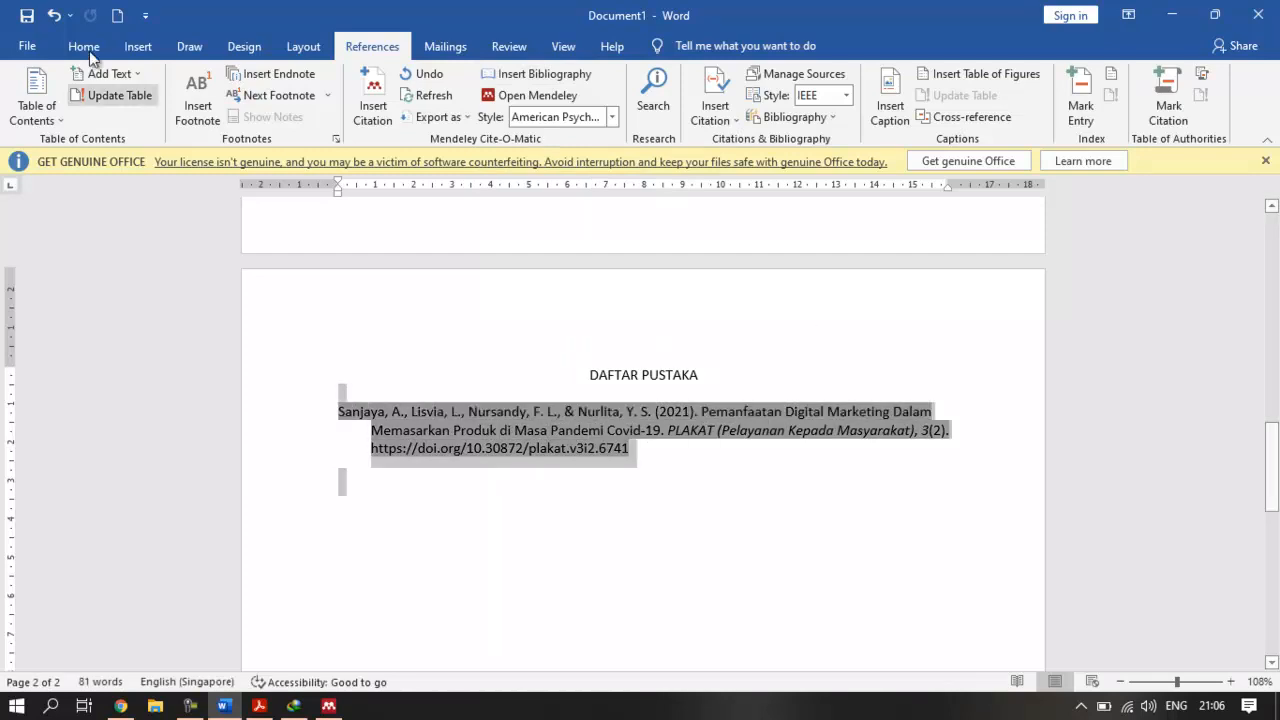
{"action": "left_click", "coordinate": [718, 490]}
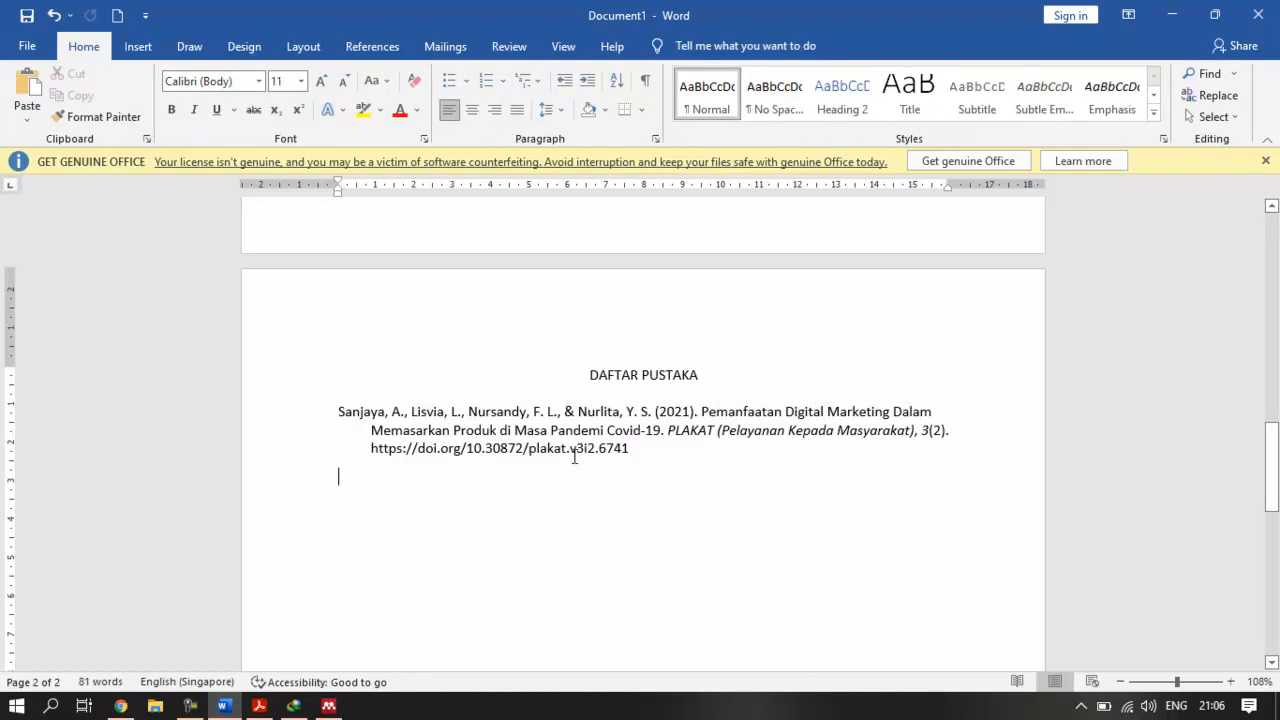
Switch to the Mendeley search results in Chrome and read the abstract of "PEMASARAN MELALUI MEDIA ONLINE DI MASA PANDEMI PADA USAHA DAGANG PELUMAS DI BEKASI"
{"action": "scroll", "coordinate": [704, 500], "scroll_direction": "up", "scroll_amount": 10}
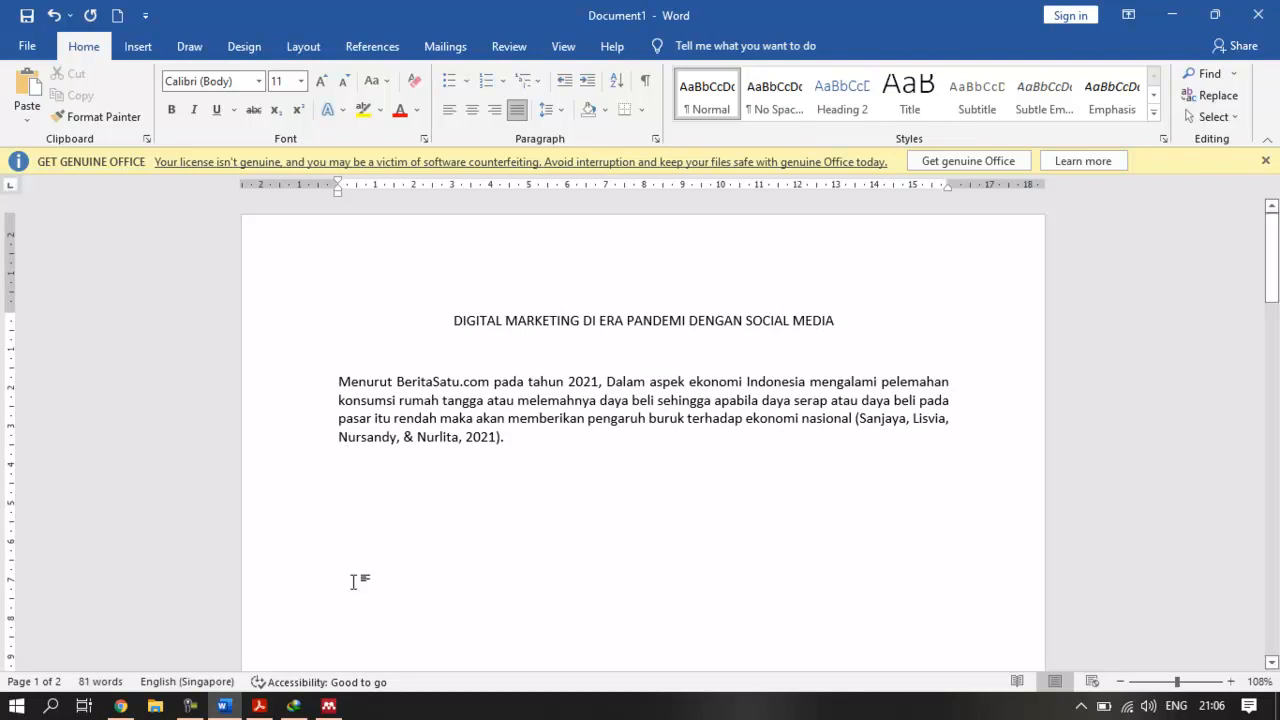
{"action": "left_click", "coordinate": [120, 706]}
{"action": "scroll", "coordinate": [513, 490], "scroll_direction": "down", "scroll_amount": 2}
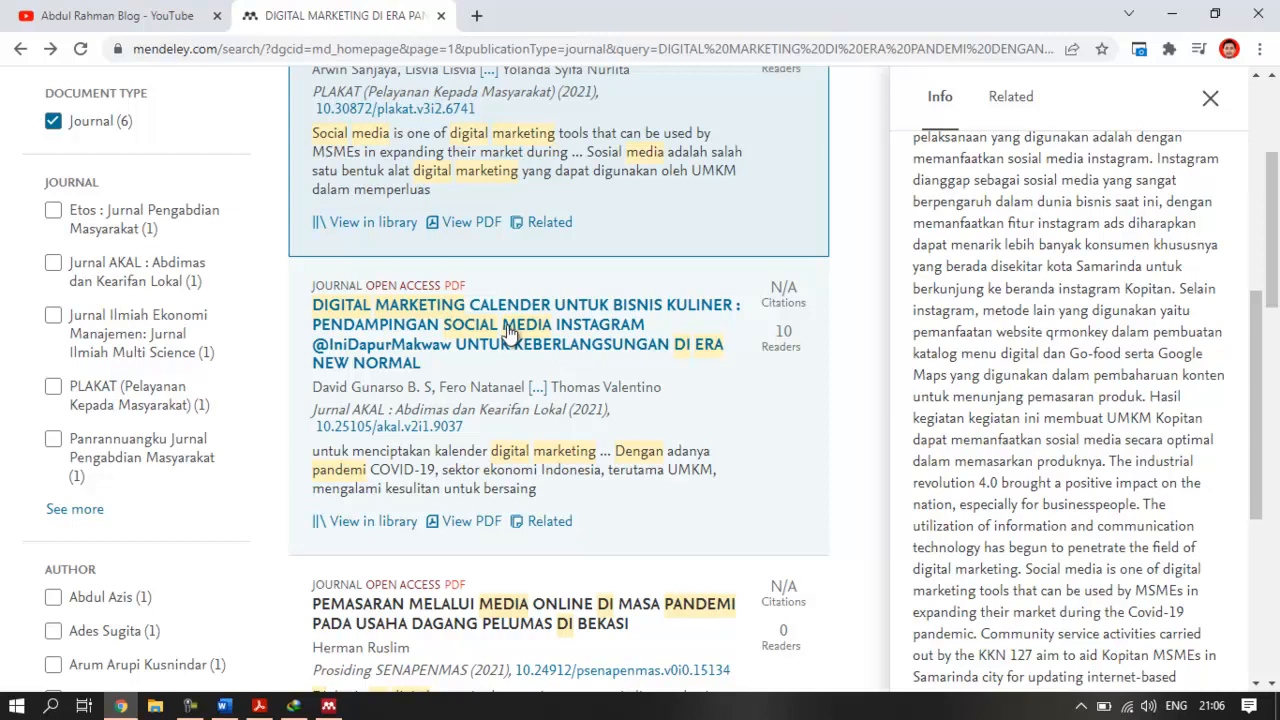
{"action": "scroll", "coordinate": [476, 344], "scroll_direction": "down", "scroll_amount": 1}
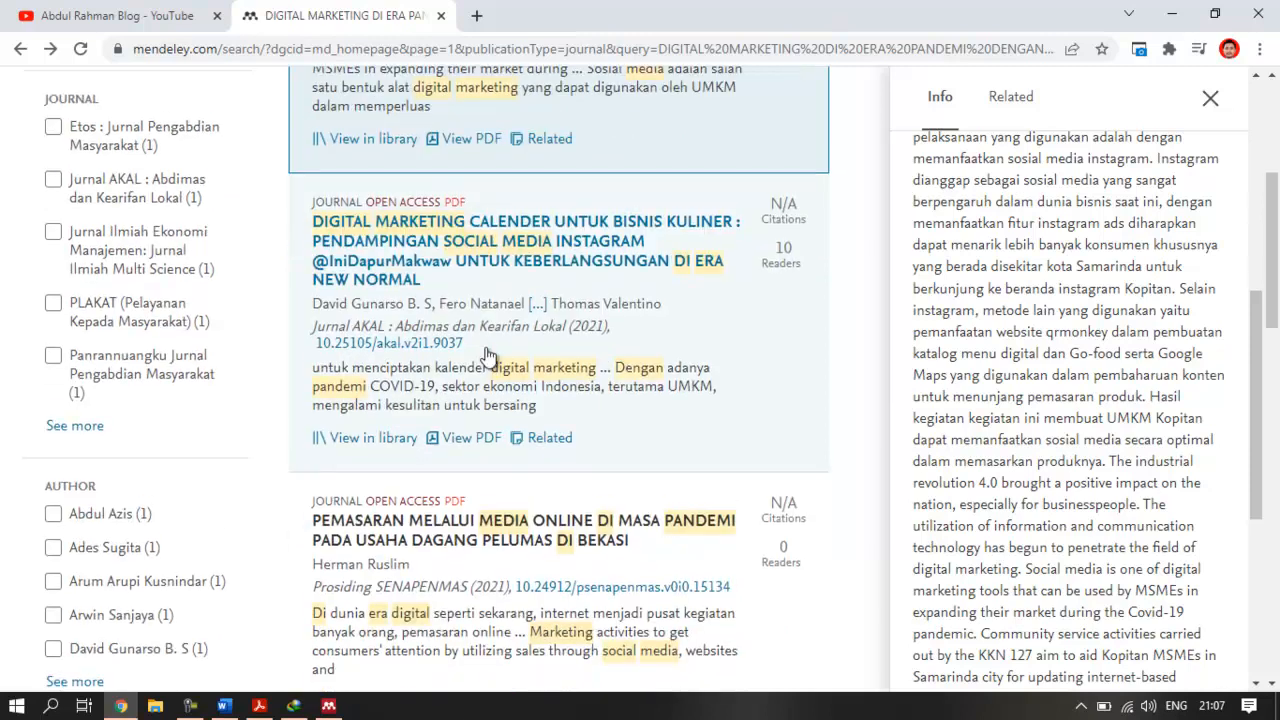
{"action": "scroll", "coordinate": [460, 590], "scroll_direction": "down", "scroll_amount": 1}
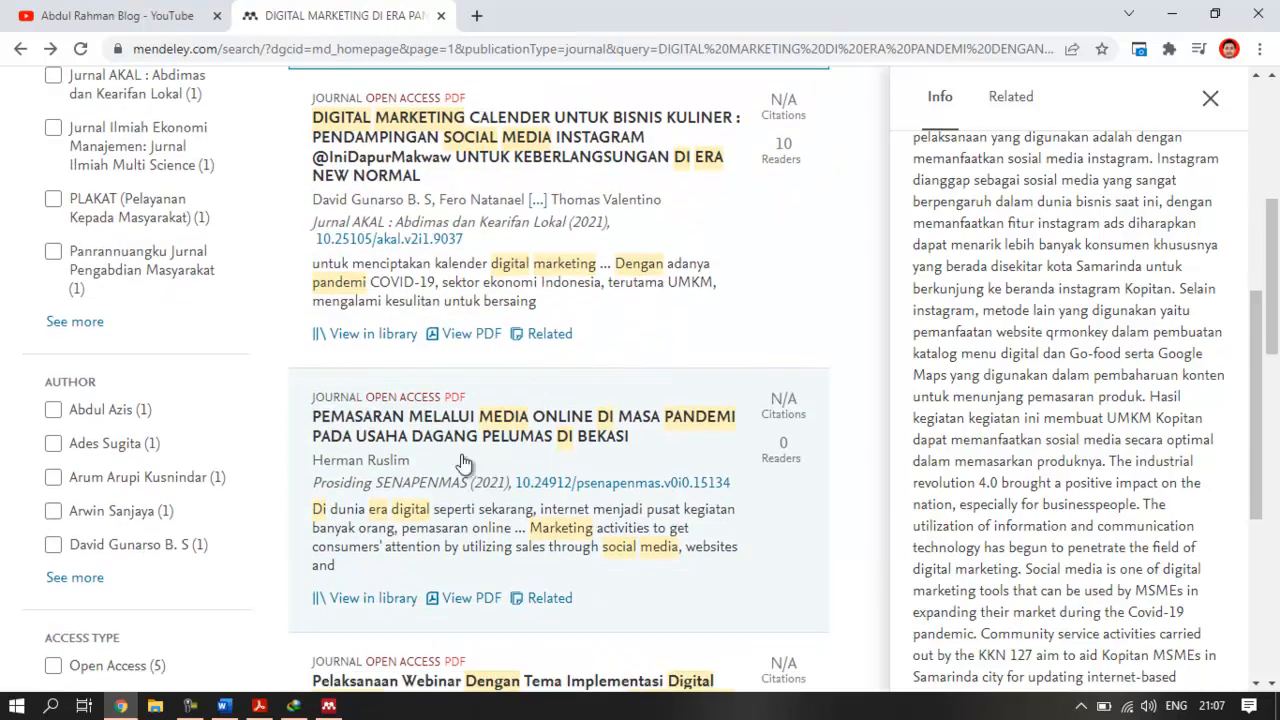
{"action": "left_click", "coordinate": [528, 438]}
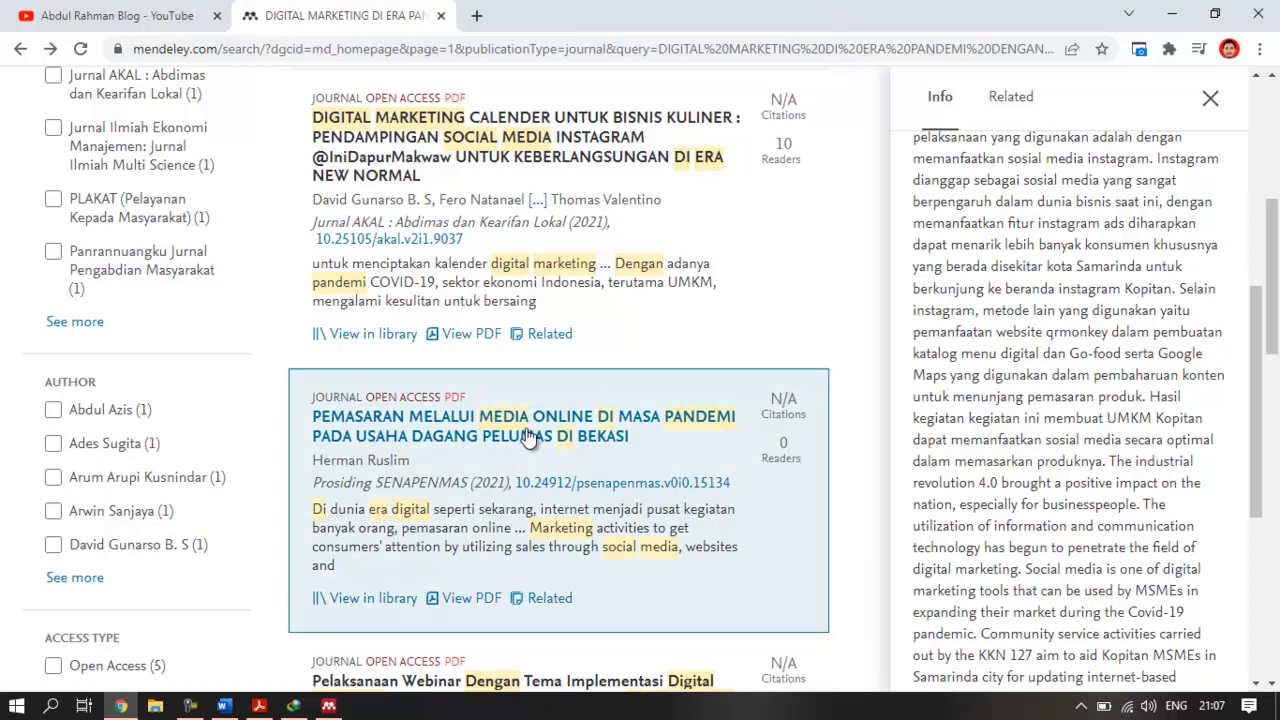
{"action": "scroll", "coordinate": [560, 290], "scroll_direction": "up", "scroll_amount": 1}
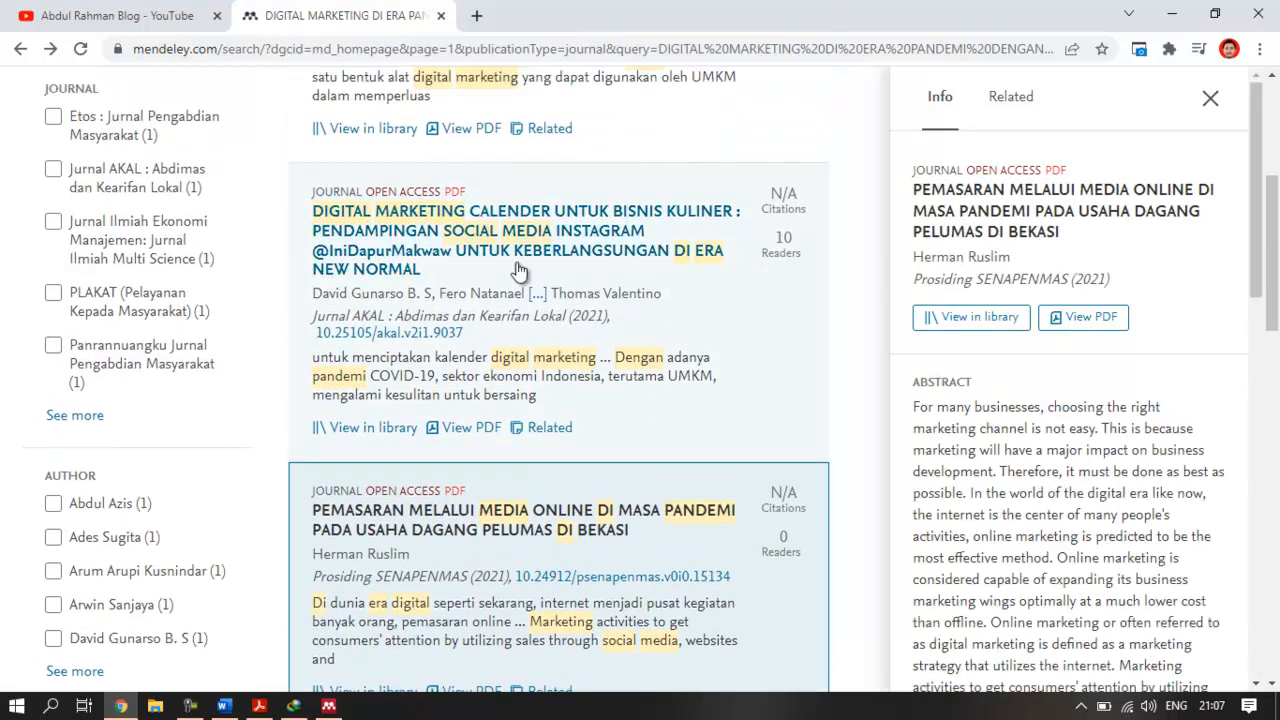
{"action": "scroll", "coordinate": [700, 530], "scroll_direction": "down", "scroll_amount": 1}
{"action": "scroll", "coordinate": [737, 520], "scroll_direction": "down", "scroll_amount": 1}
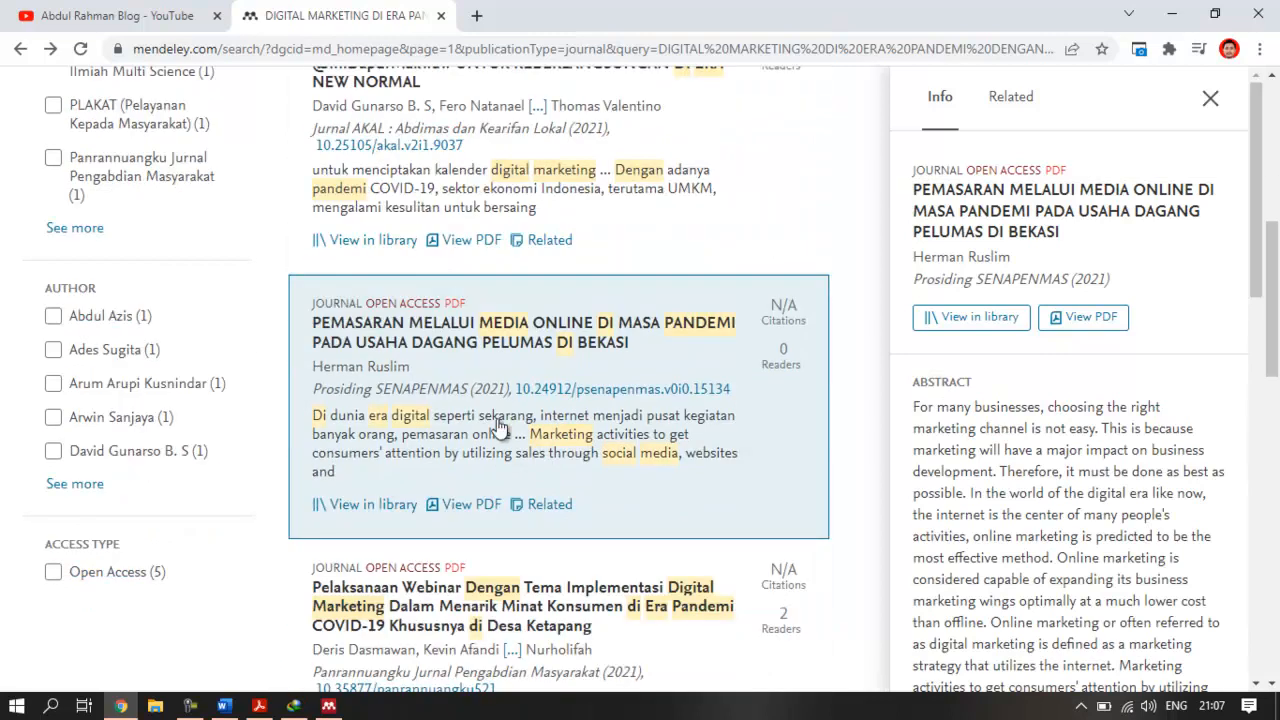
{"action": "scroll", "coordinate": [1031, 318], "scroll_direction": "down", "scroll_amount": 3}
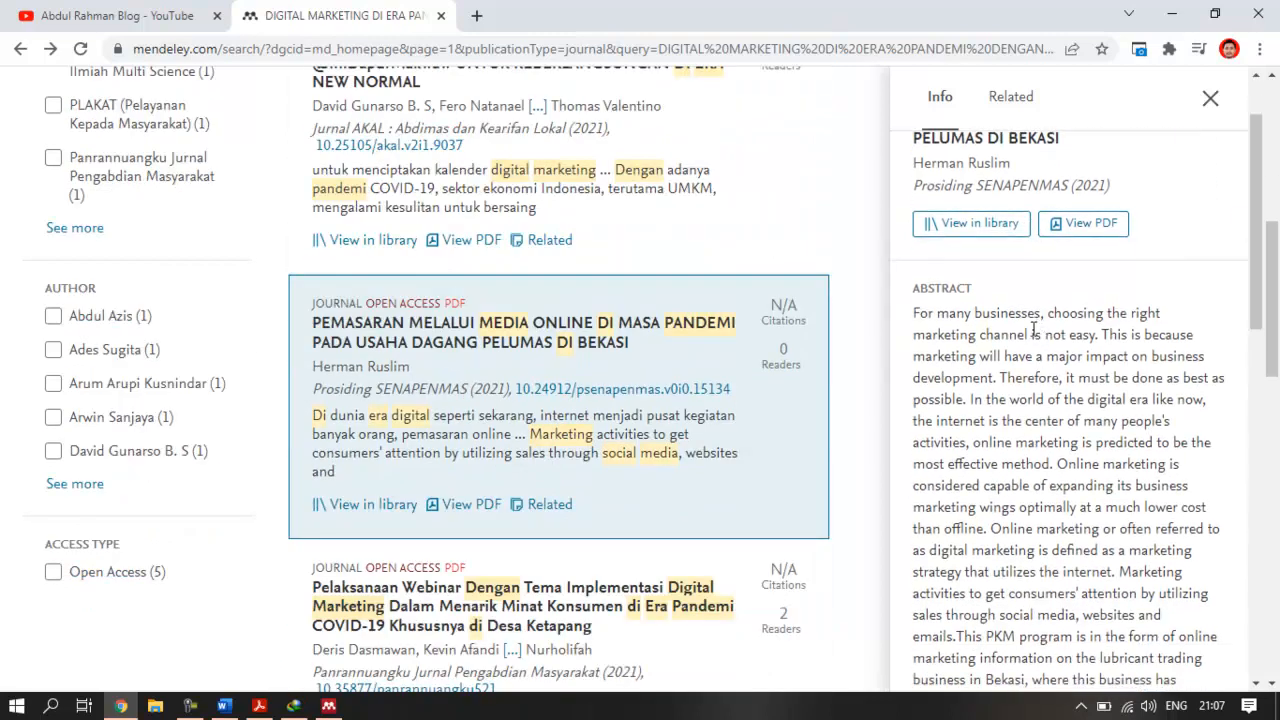
{"action": "scroll", "coordinate": [1031, 318], "scroll_direction": "up", "scroll_amount": 2}
Open the PDF of the Bekasi lubricant business article in a new tab and return to the start of the search results
{"action": "left_click", "coordinate": [1084, 226]}
{"action": "left_click", "coordinate": [310, 12]}
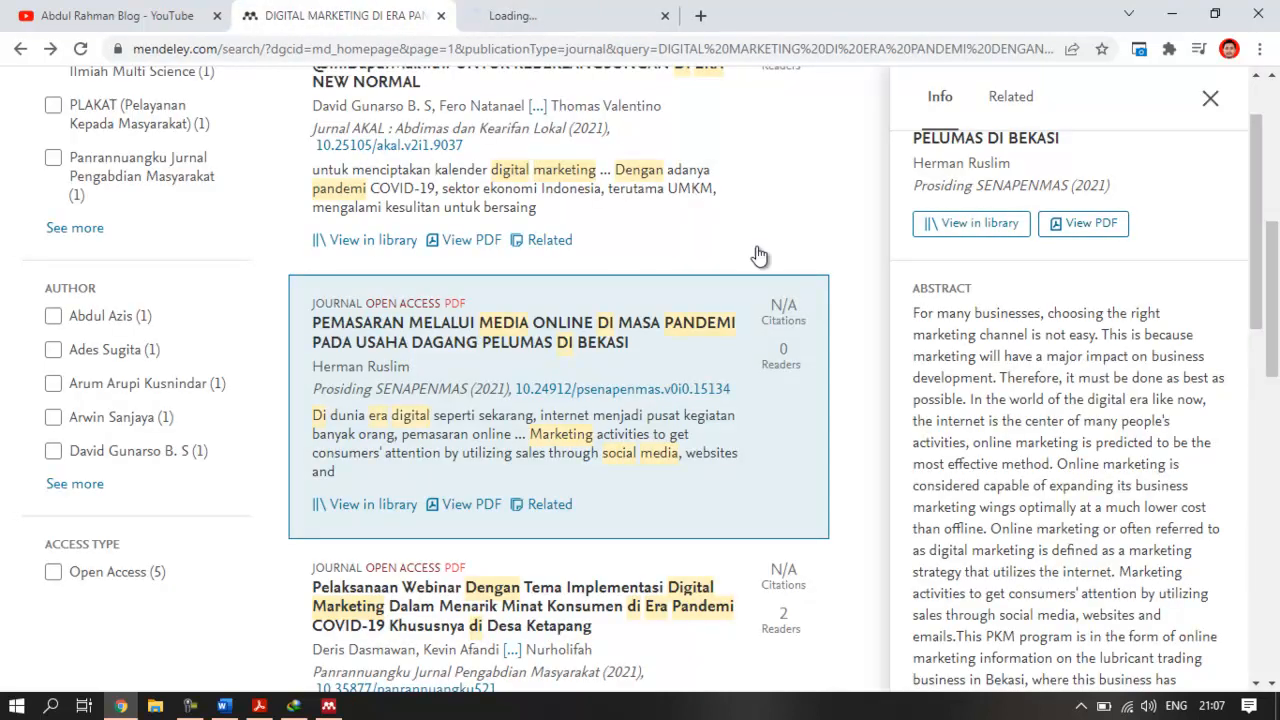
{"action": "scroll", "coordinate": [794, 274], "scroll_direction": "up", "scroll_amount": 5}
{"action": "scroll", "coordinate": [828, 220], "scroll_direction": "up", "scroll_amount": 2}
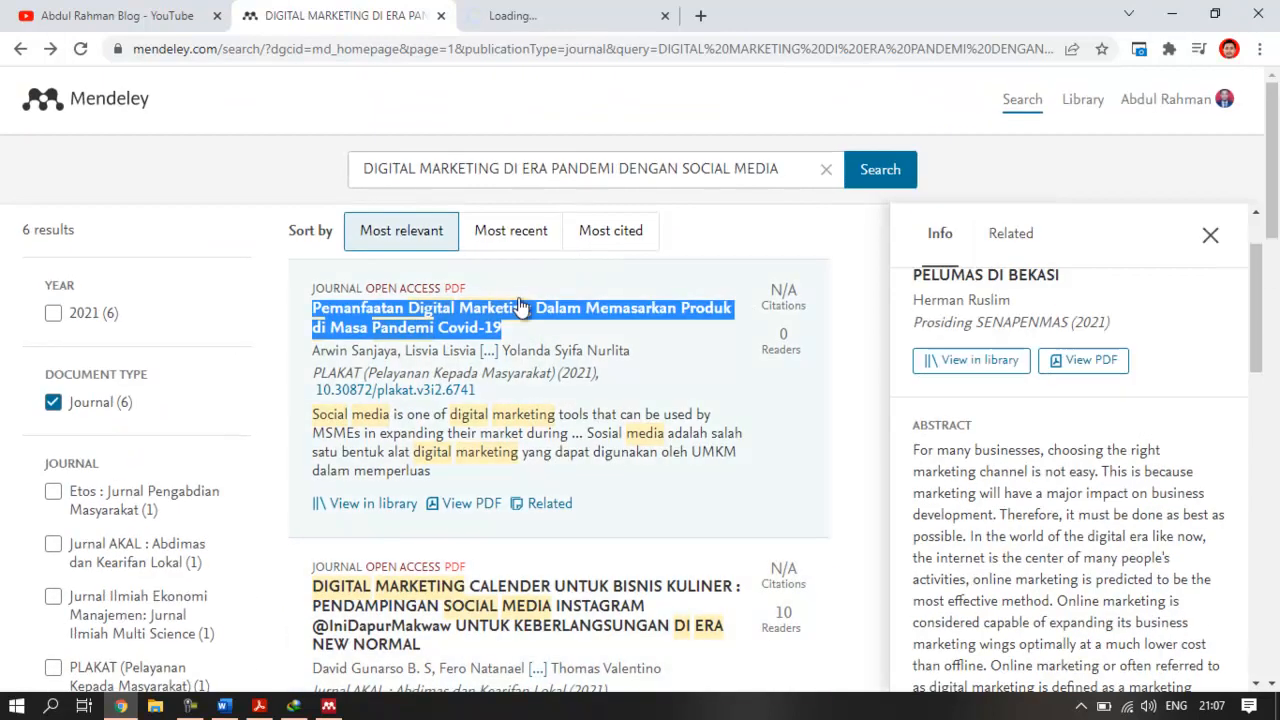
Switch to Mendeley Desktop, try to mark the details of "Pemanfaatan Digital Marketing Dalam Memasarkan Produk di Masa Pandemi Covid-19" as correct, and review its entry
{"action": "left_click", "coordinate": [328, 706]}
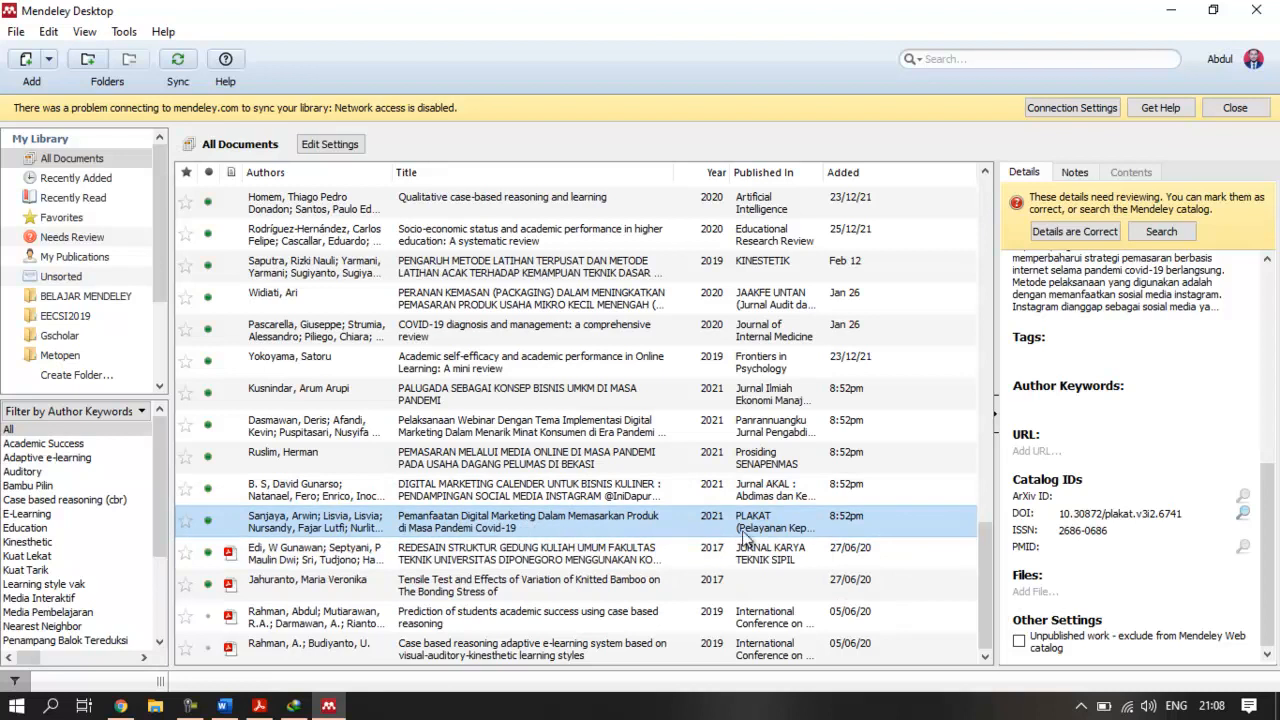
{"action": "left_click", "coordinate": [1100, 240]}
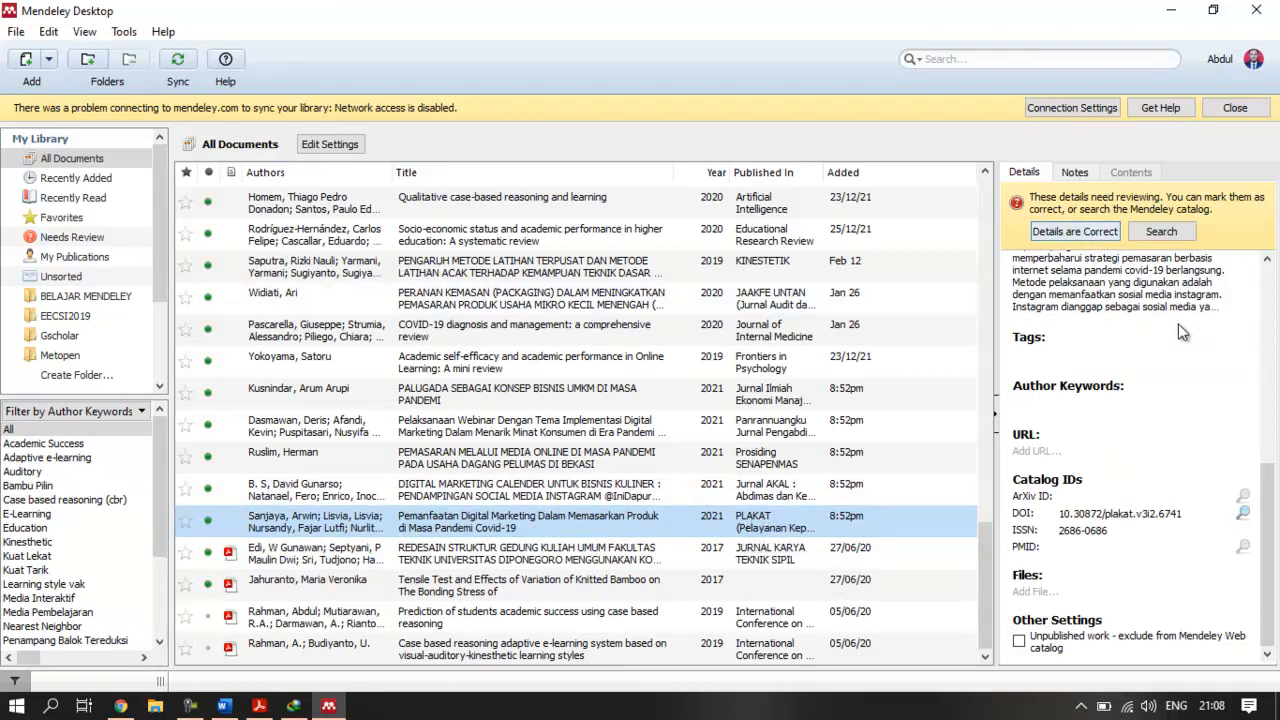
{"action": "left_click", "coordinate": [1095, 403]}
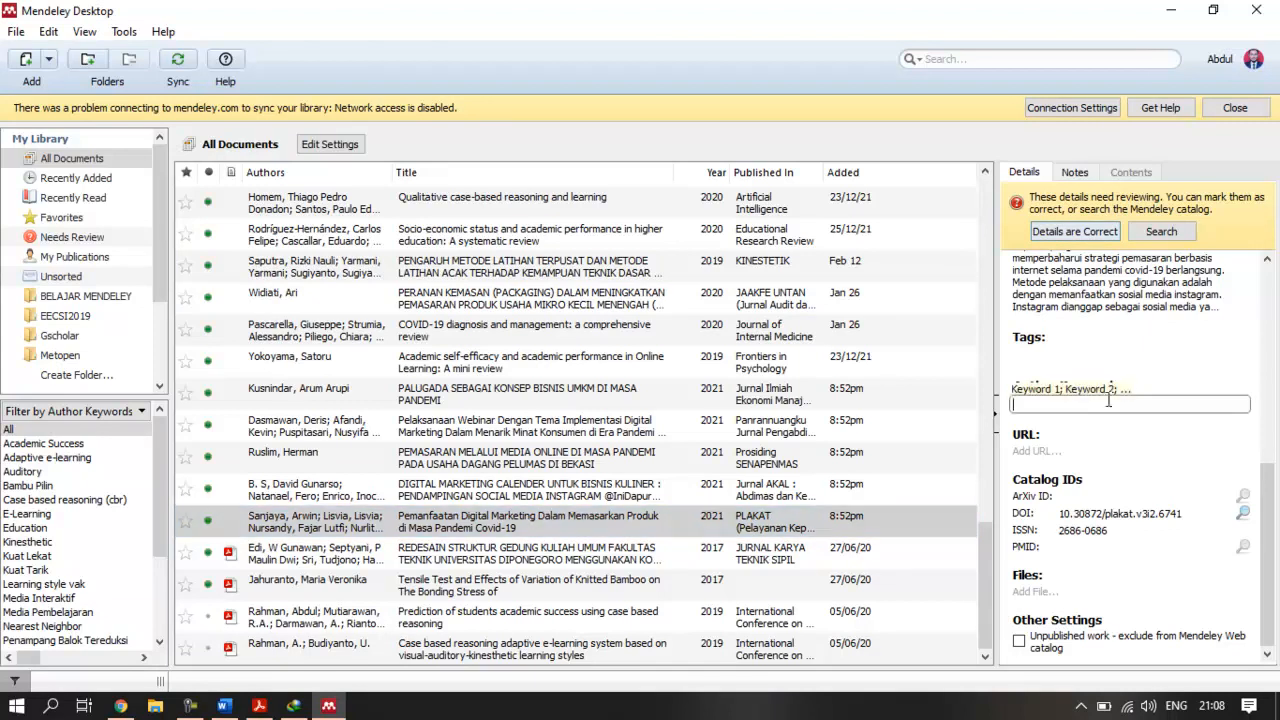
{"action": "scroll", "coordinate": [1077, 316], "scroll_direction": "up", "scroll_amount": 3}
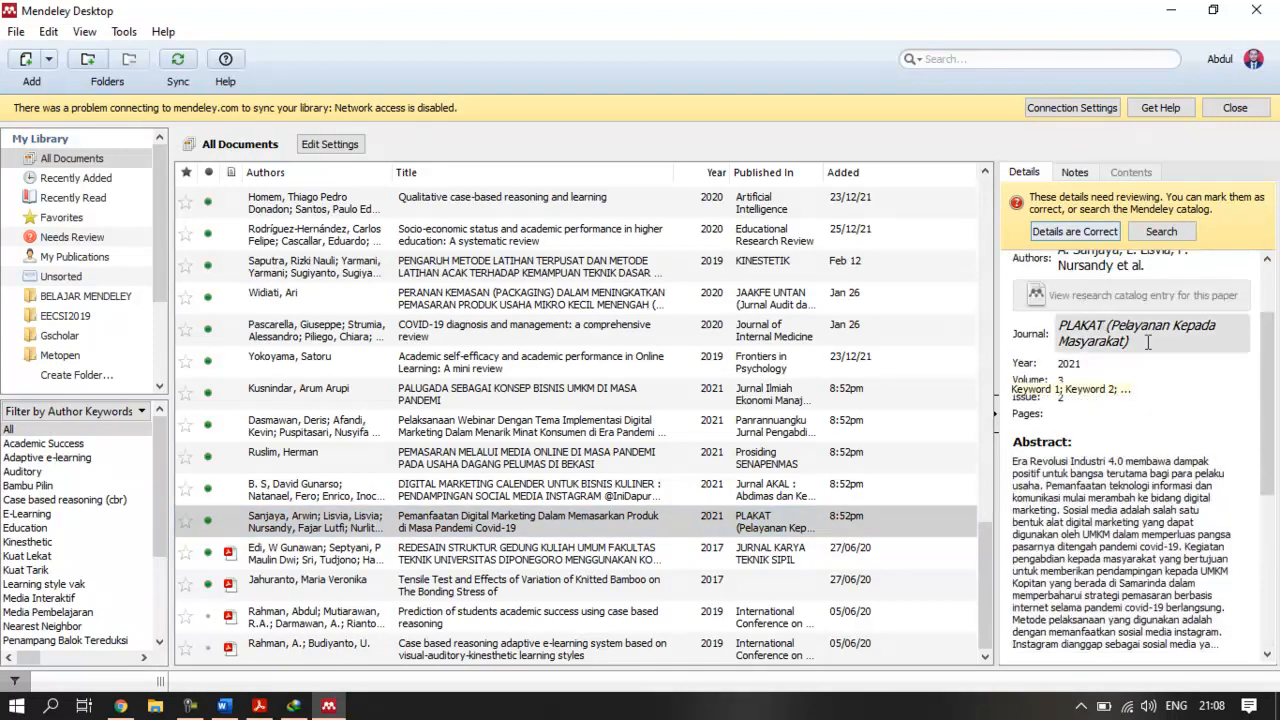
{"action": "scroll", "coordinate": [1068, 465], "scroll_direction": "up", "scroll_amount": 2}
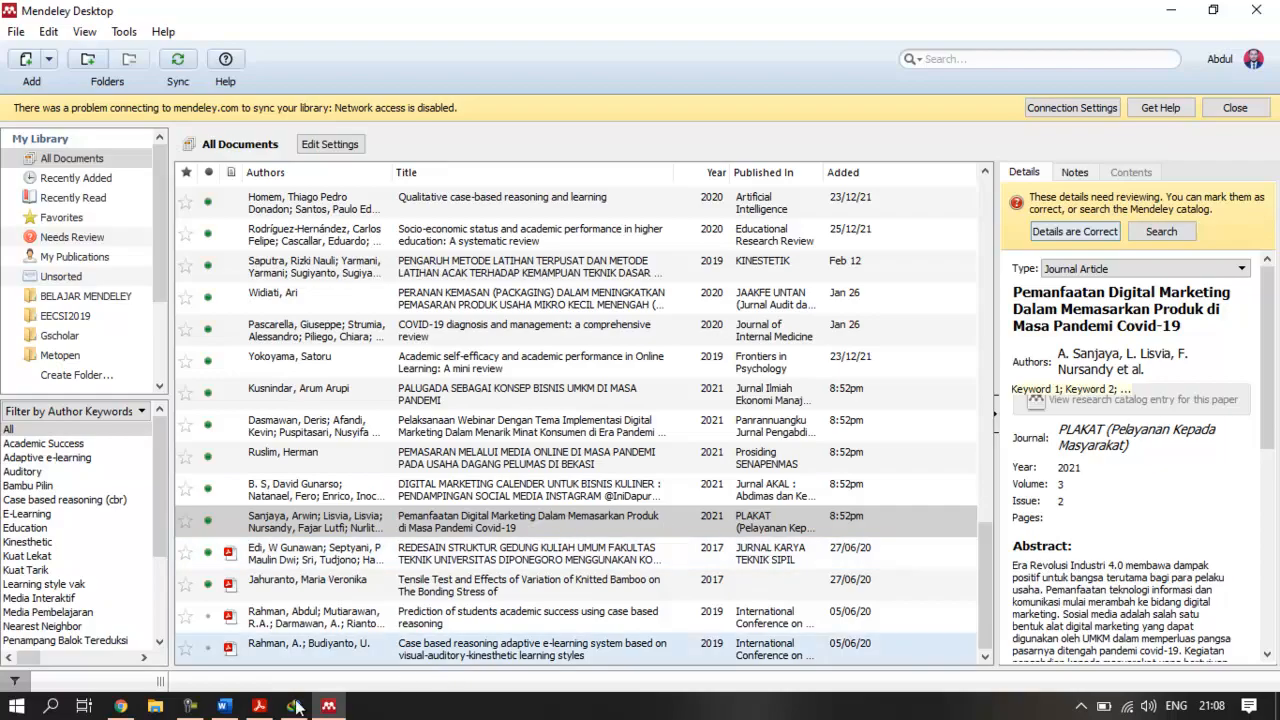
Compare "Pemanfaatan Digital Marketing Dalam Memasarkan Produk di Masa Pandemi Covid-19" with its PDF in Acrobat Reader, and mark its details as correct in Mendeley Desktop
{"action": "left_click", "coordinate": [259, 706]}
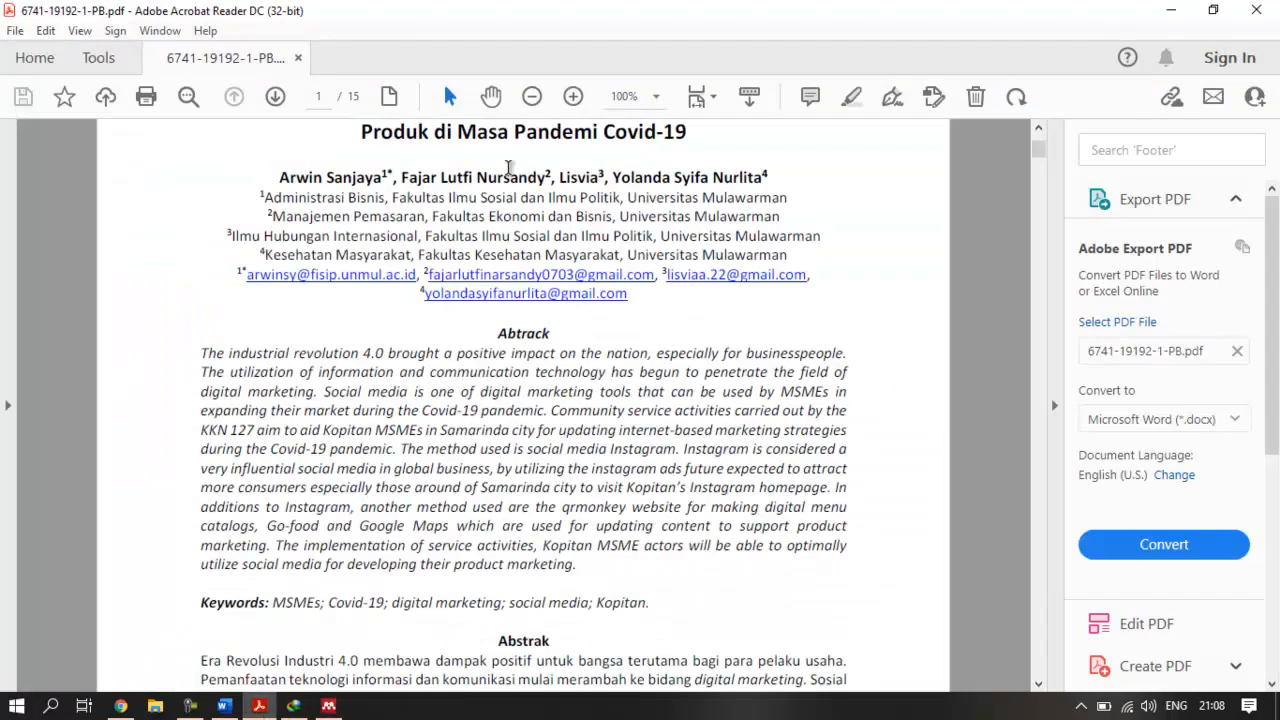
{"action": "left_click", "coordinate": [329, 706]}
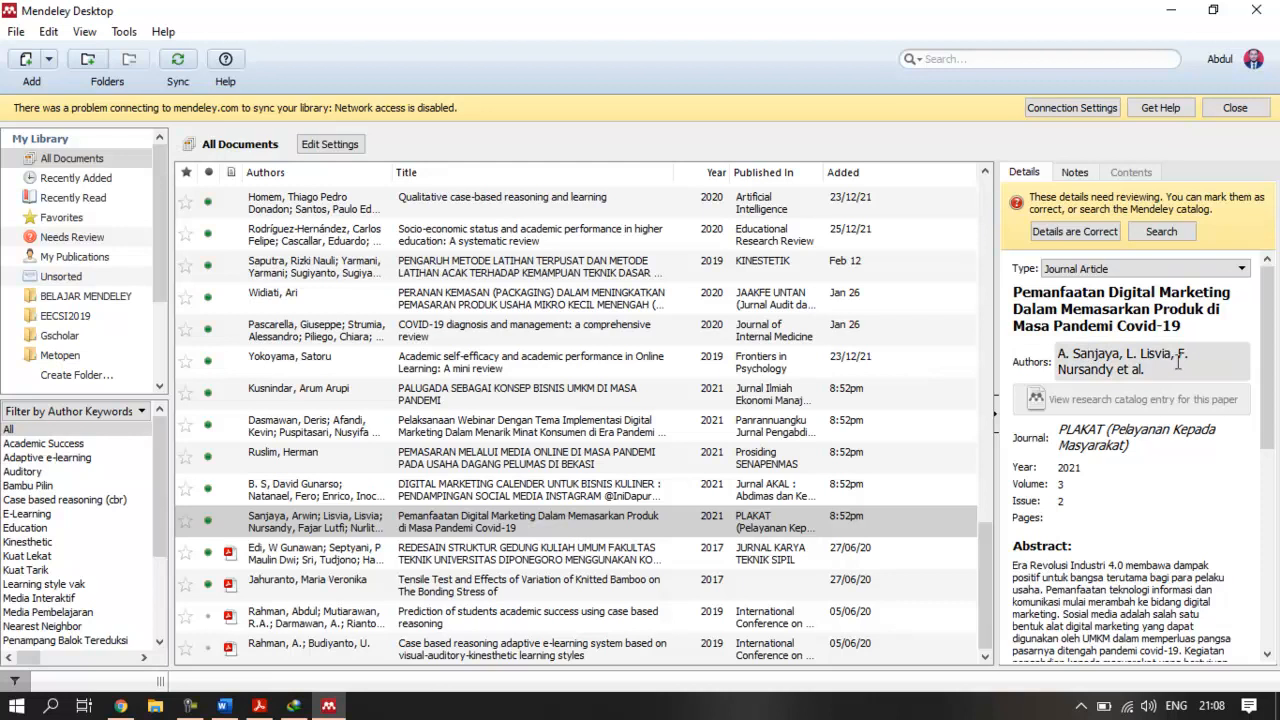
{"action": "left_click", "coordinate": [1074, 231]}
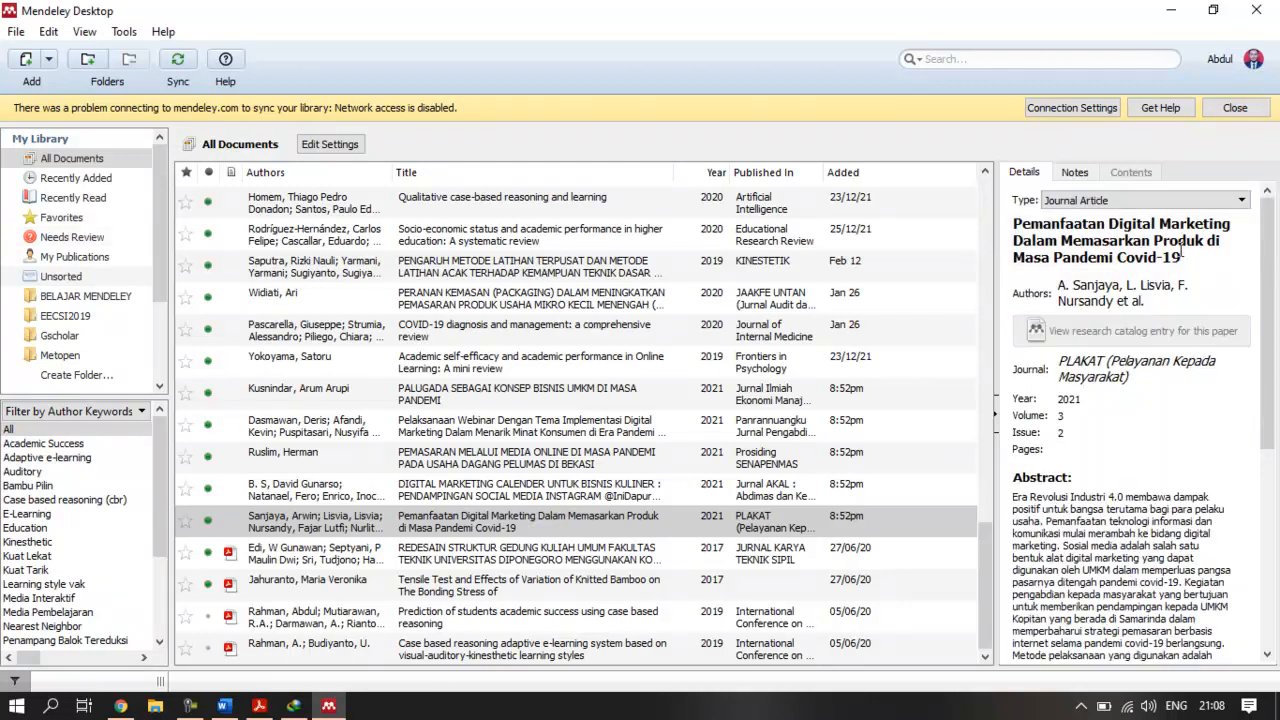
{"action": "scroll", "coordinate": [1165, 322], "scroll_direction": "down", "scroll_amount": 3}
{"action": "scroll", "coordinate": [1130, 335], "scroll_direction": "down", "scroll_amount": 2}
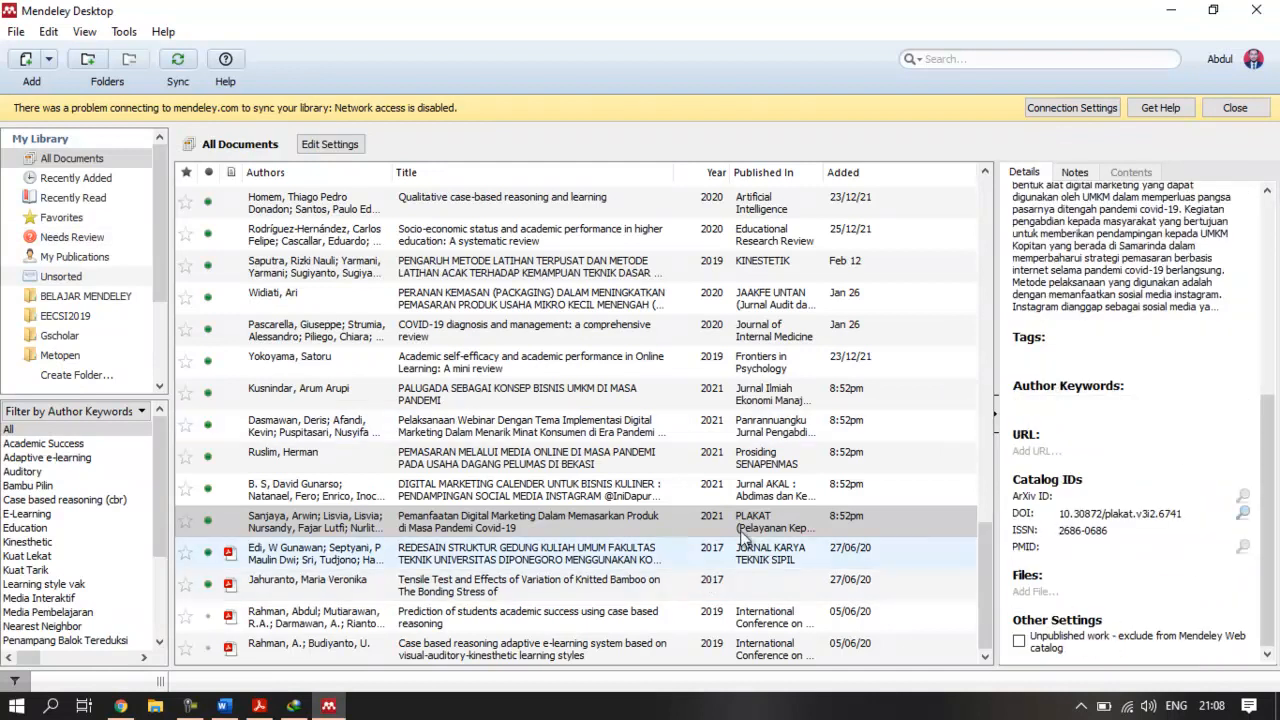
{"action": "scroll", "coordinate": [1240, 343], "scroll_direction": "up", "scroll_amount": 5}
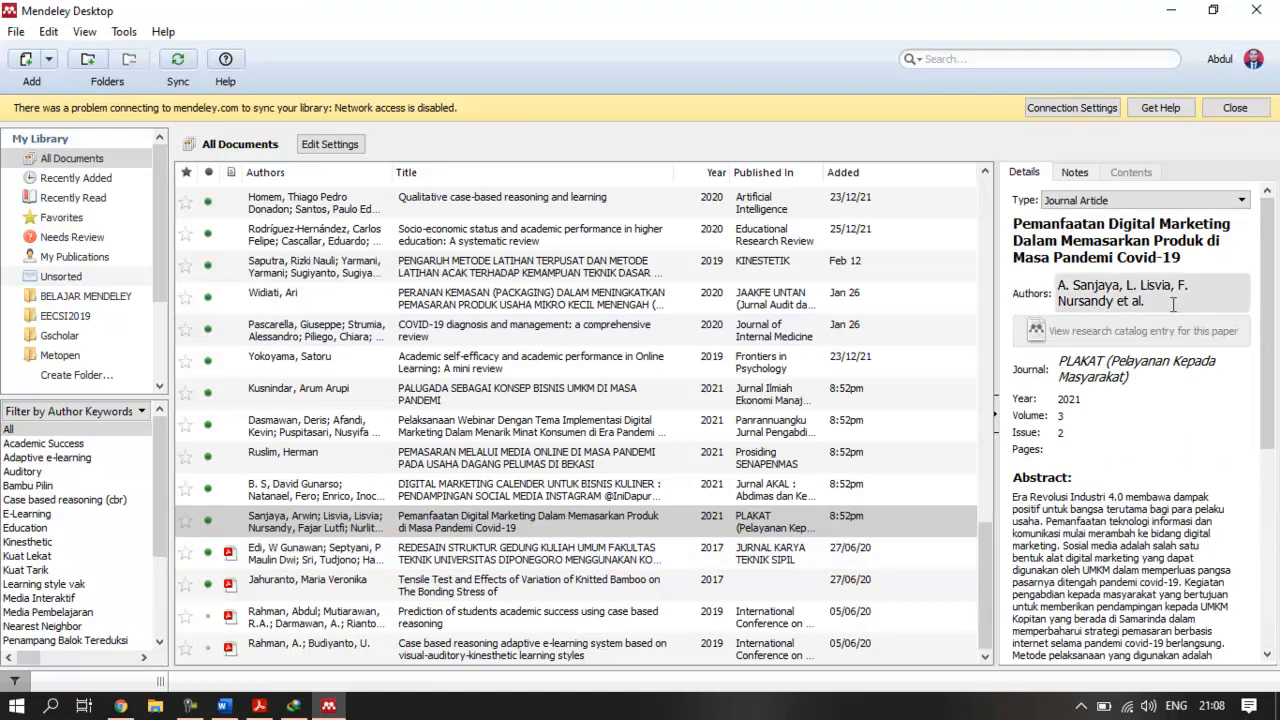
{"action": "left_click", "coordinate": [487, 535]}
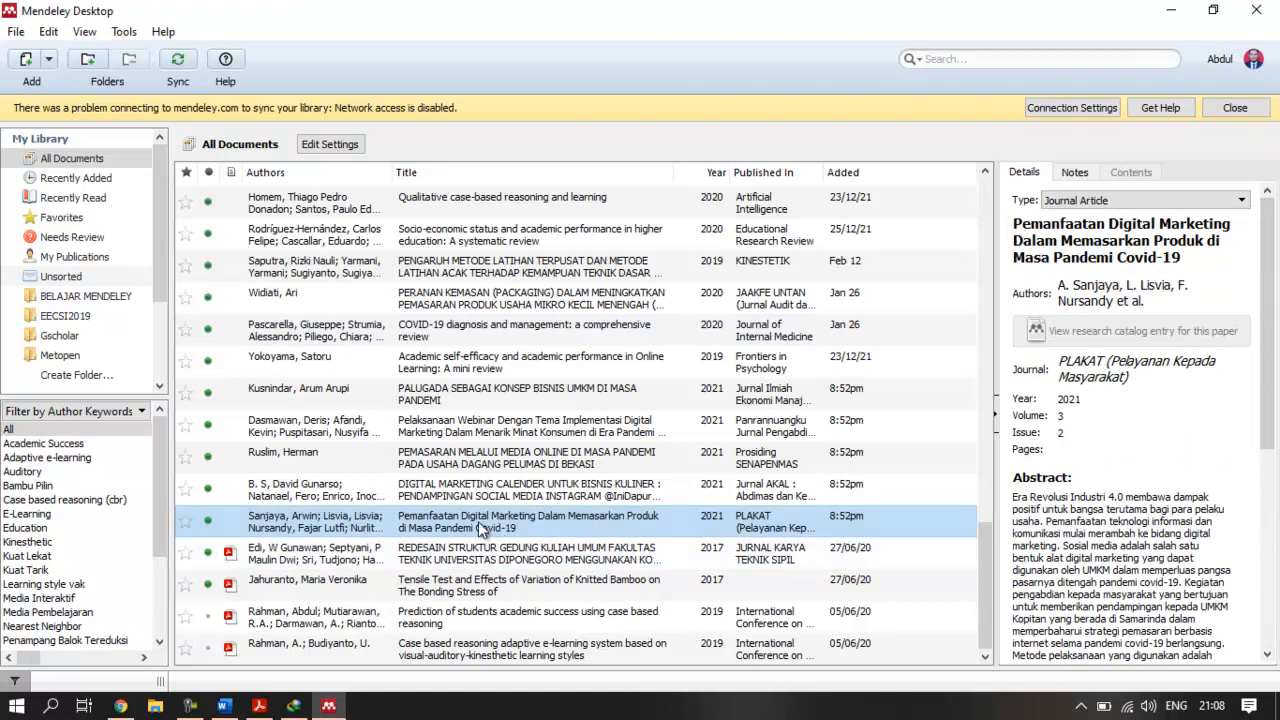
Look through the Mendeley search results in Chrome, view the details of "PALUGADA SEBAGAI KONSEP BISNIS UMKM DI MASA PANDEMI" and request its PDF
{"action": "left_click", "coordinate": [121, 706]}
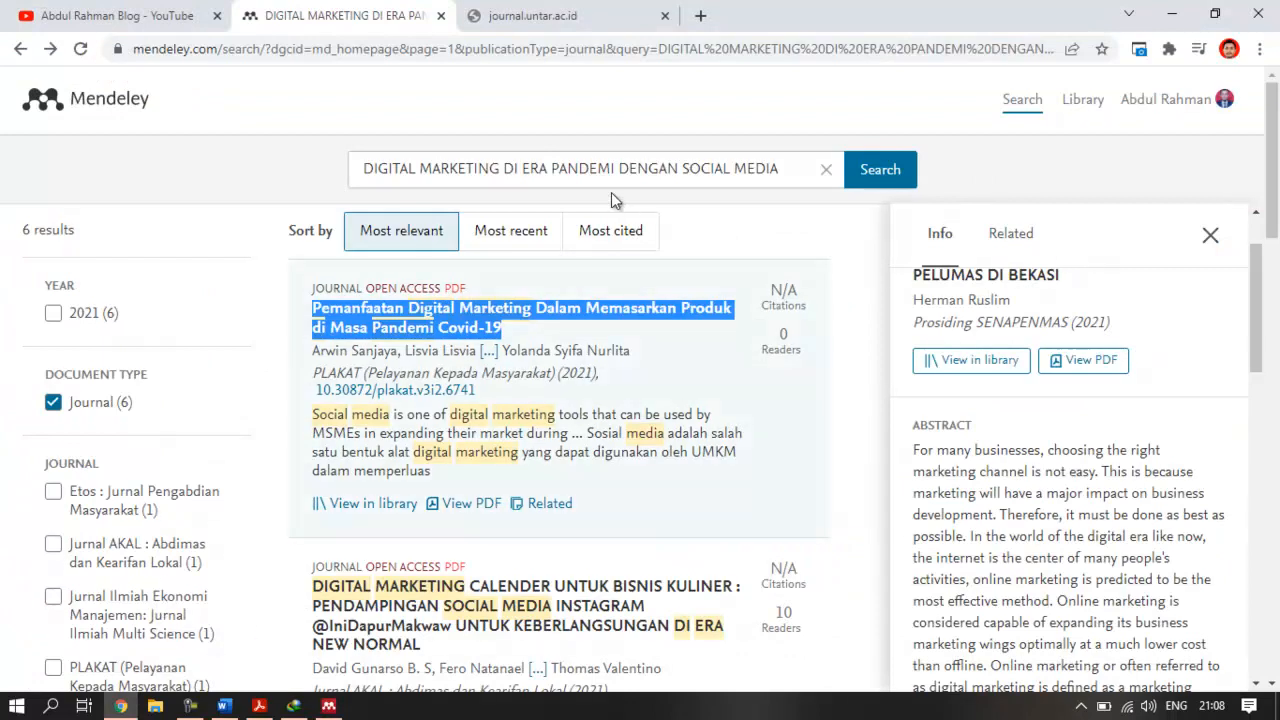
{"action": "left_click", "coordinate": [596, 10]}
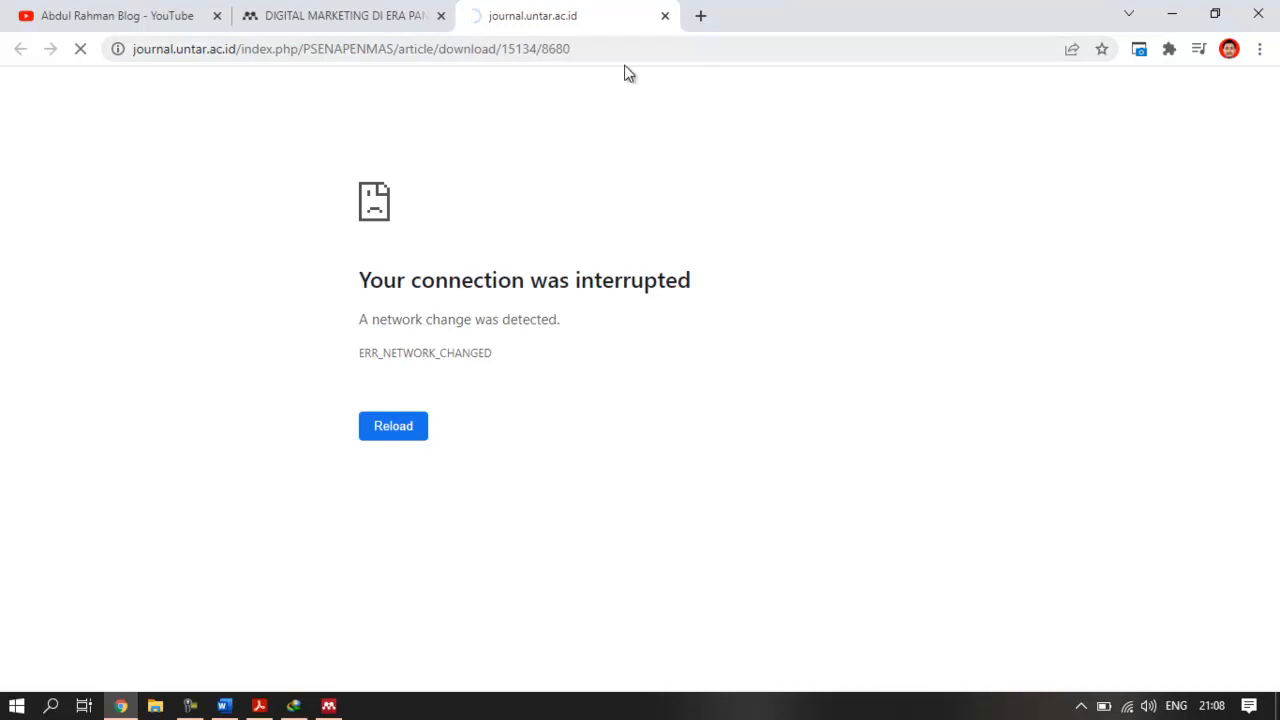
{"action": "left_click", "coordinate": [330, 14]}
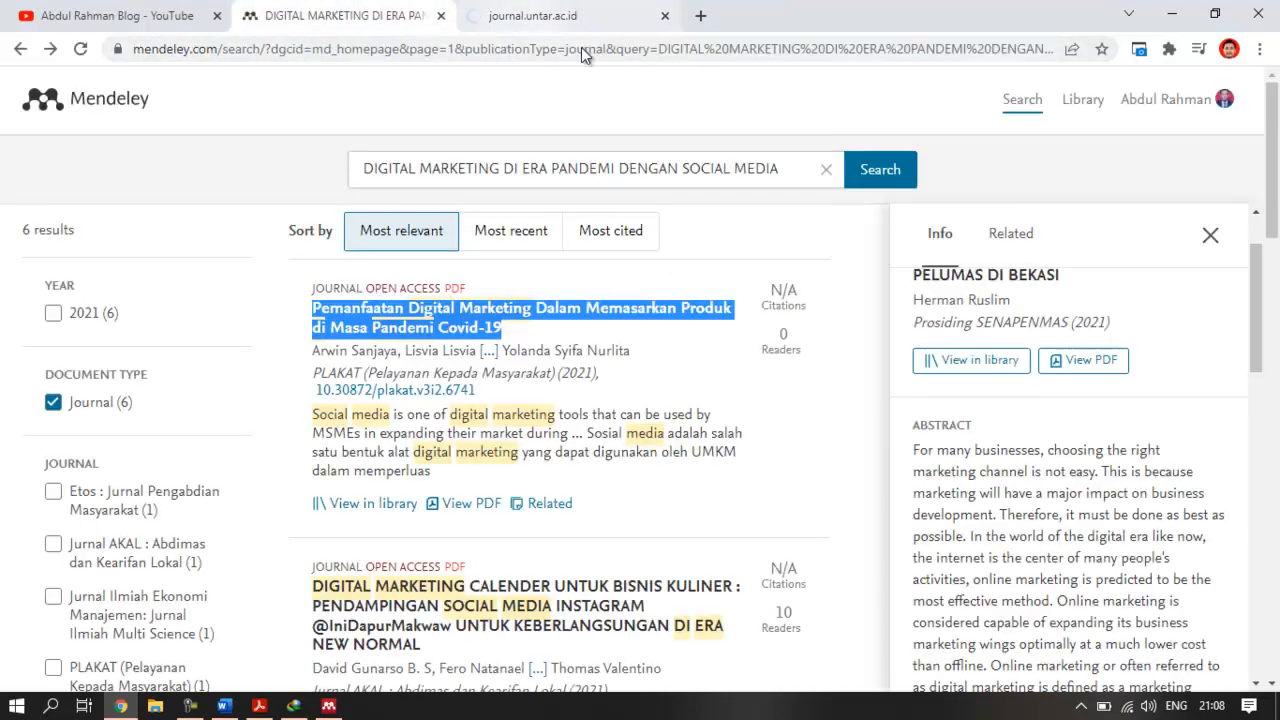
{"action": "scroll", "coordinate": [595, 412], "scroll_direction": "down", "scroll_amount": 3}
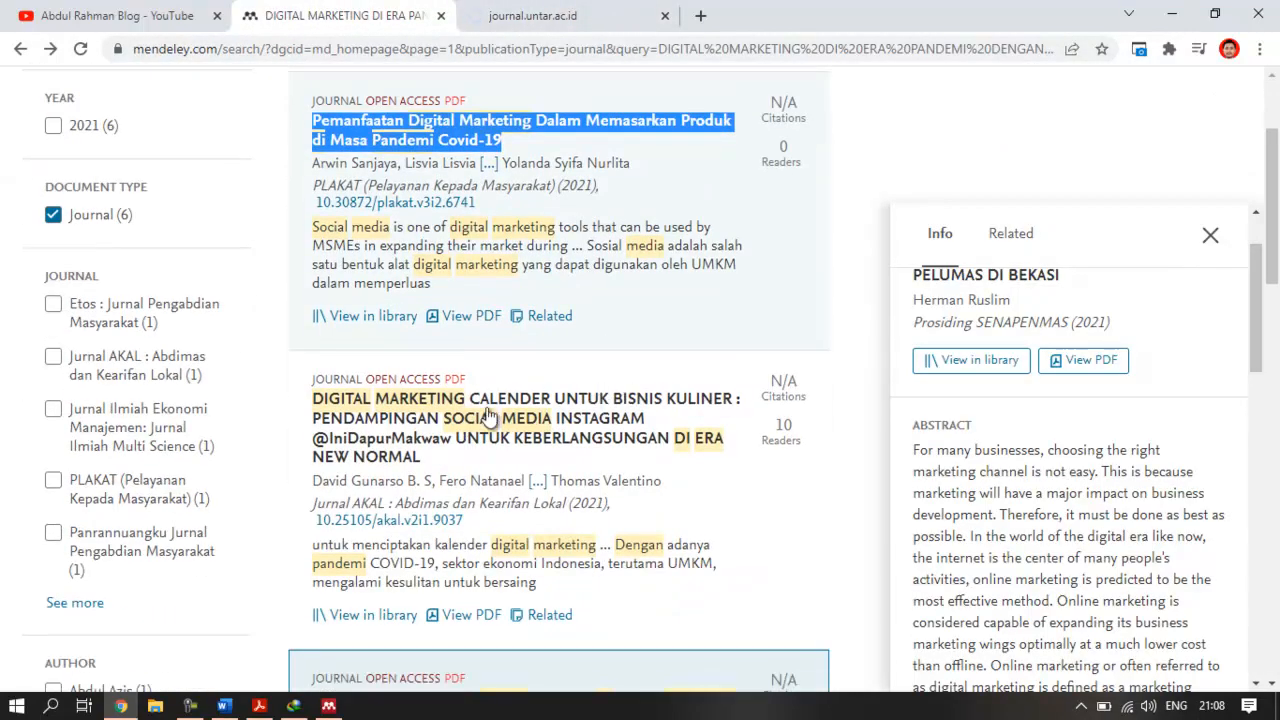
{"action": "scroll", "coordinate": [552, 404], "scroll_direction": "down", "scroll_amount": 10}
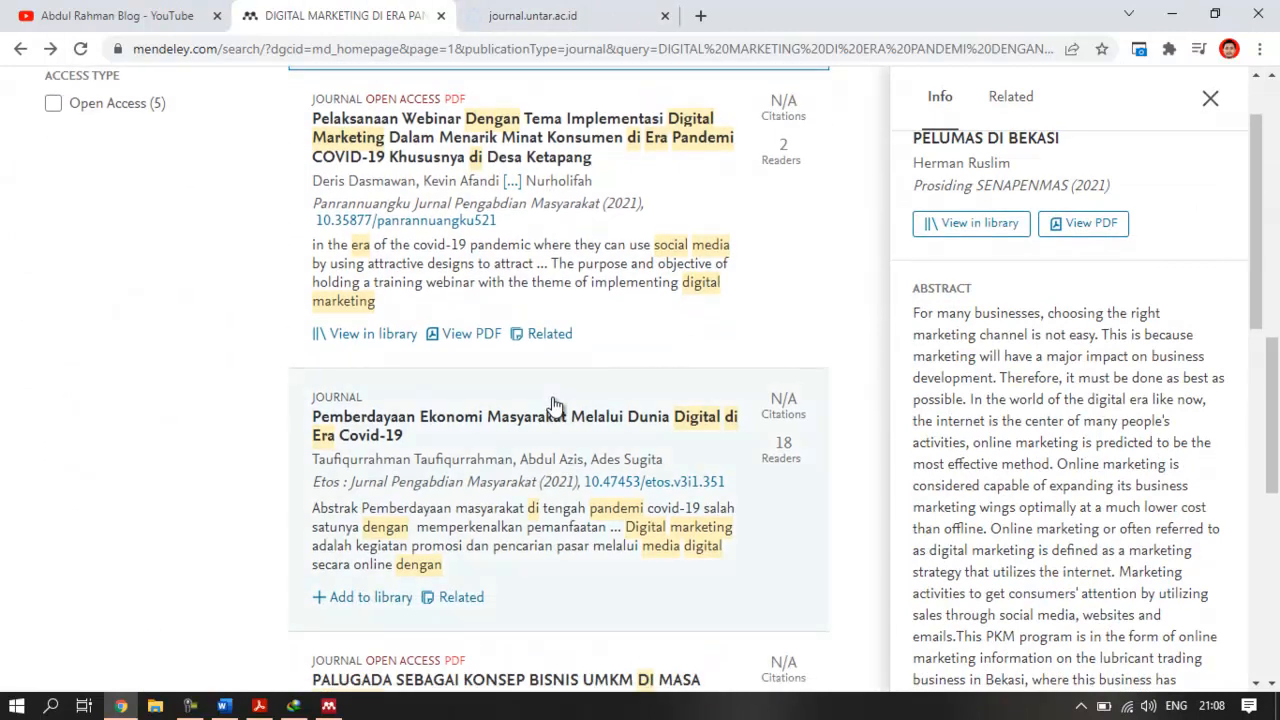
{"action": "scroll", "coordinate": [395, 425], "scroll_direction": "down", "scroll_amount": 1}
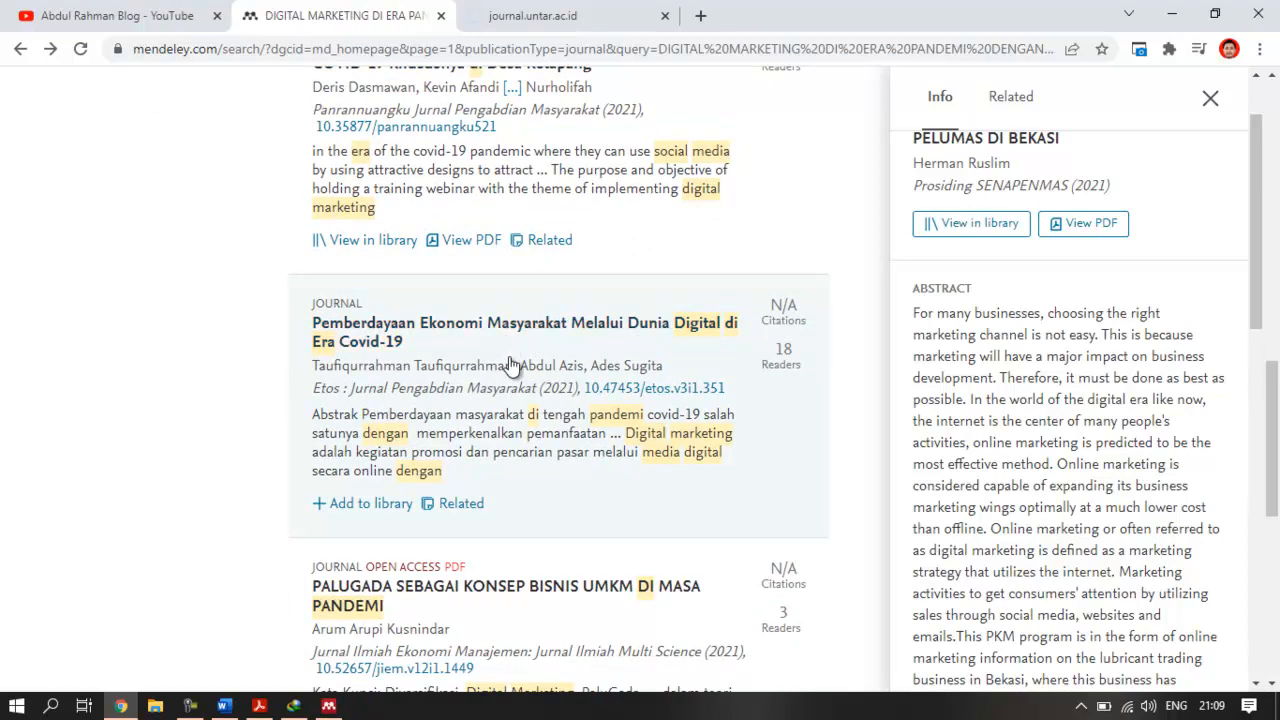
{"action": "scroll", "coordinate": [510, 370], "scroll_direction": "down", "scroll_amount": 2}
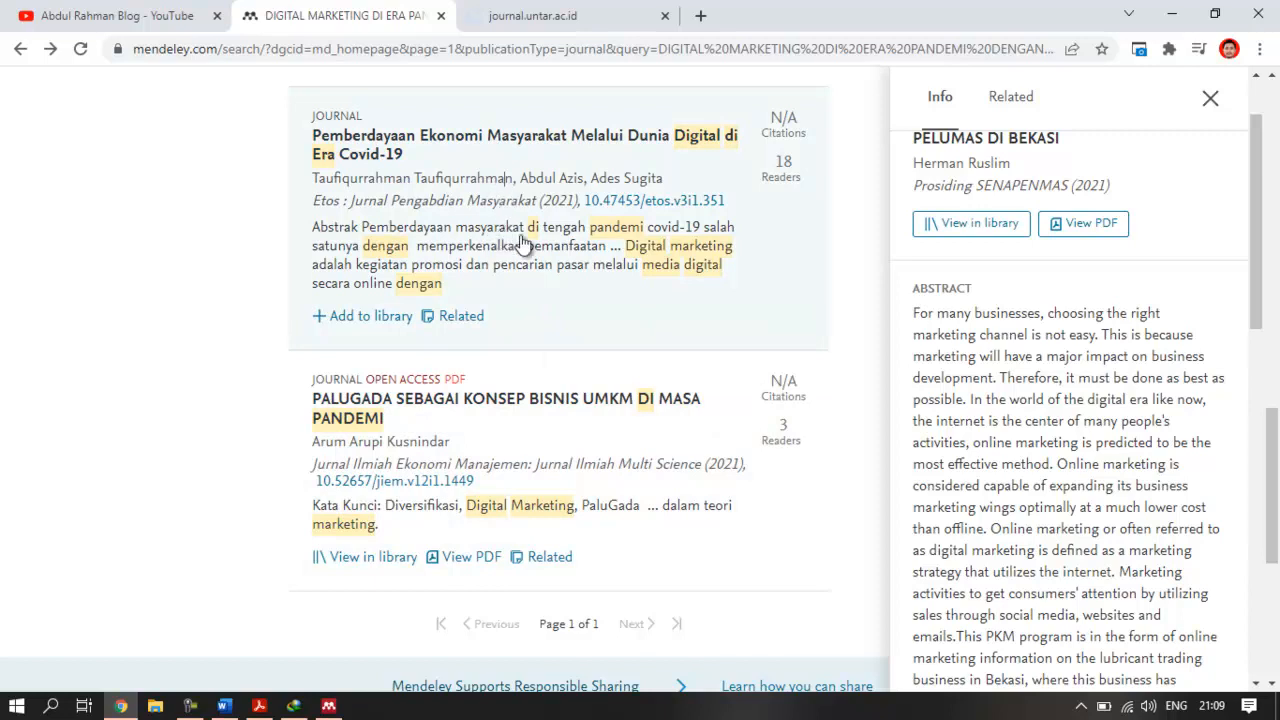
{"action": "left_click", "coordinate": [393, 342]}
{"action": "scroll", "coordinate": [345, 490], "scroll_direction": "down", "scroll_amount": 2}
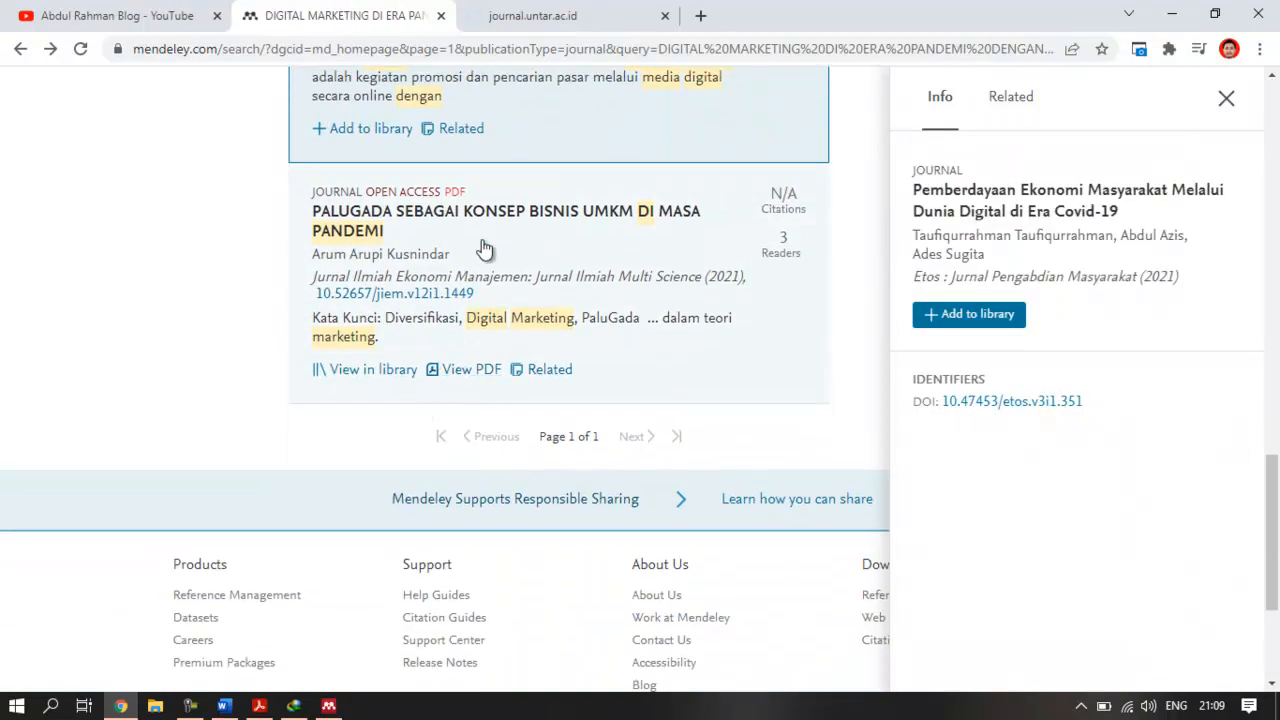
{"action": "left_click", "coordinate": [540, 286]}
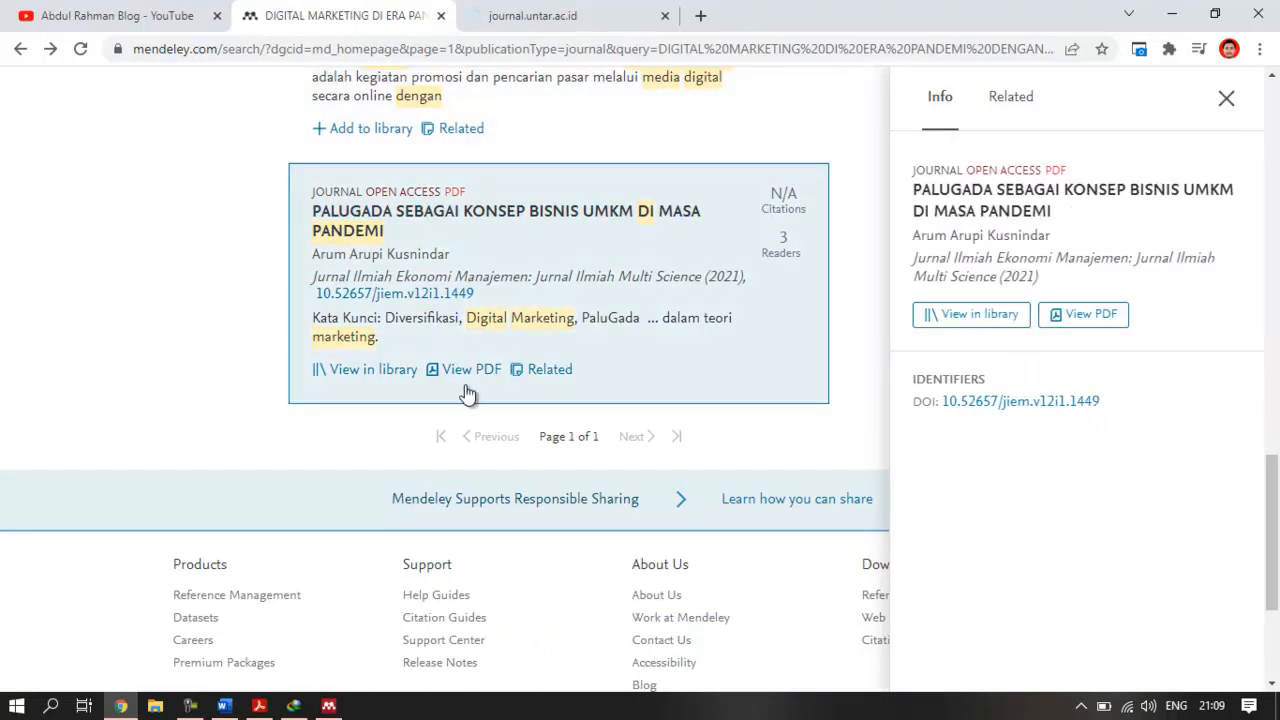
{"action": "left_click", "coordinate": [466, 370]}
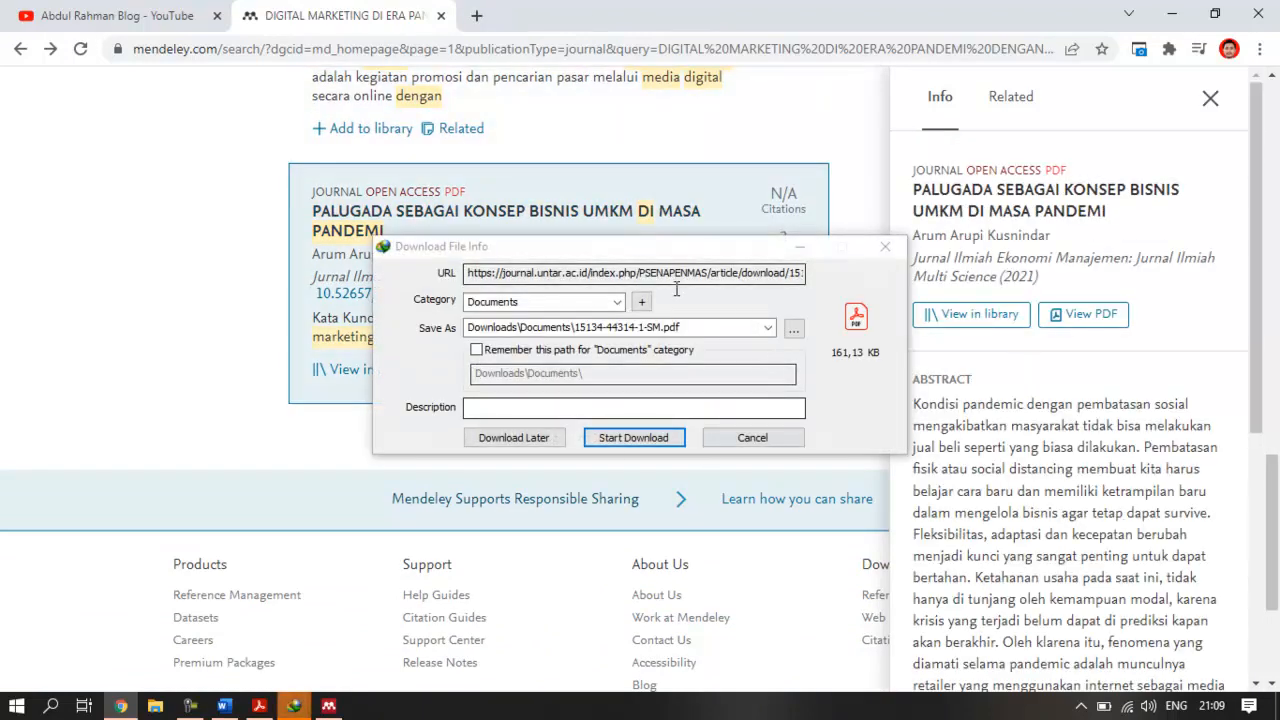
{"action": "left_click", "coordinate": [630, 437]}
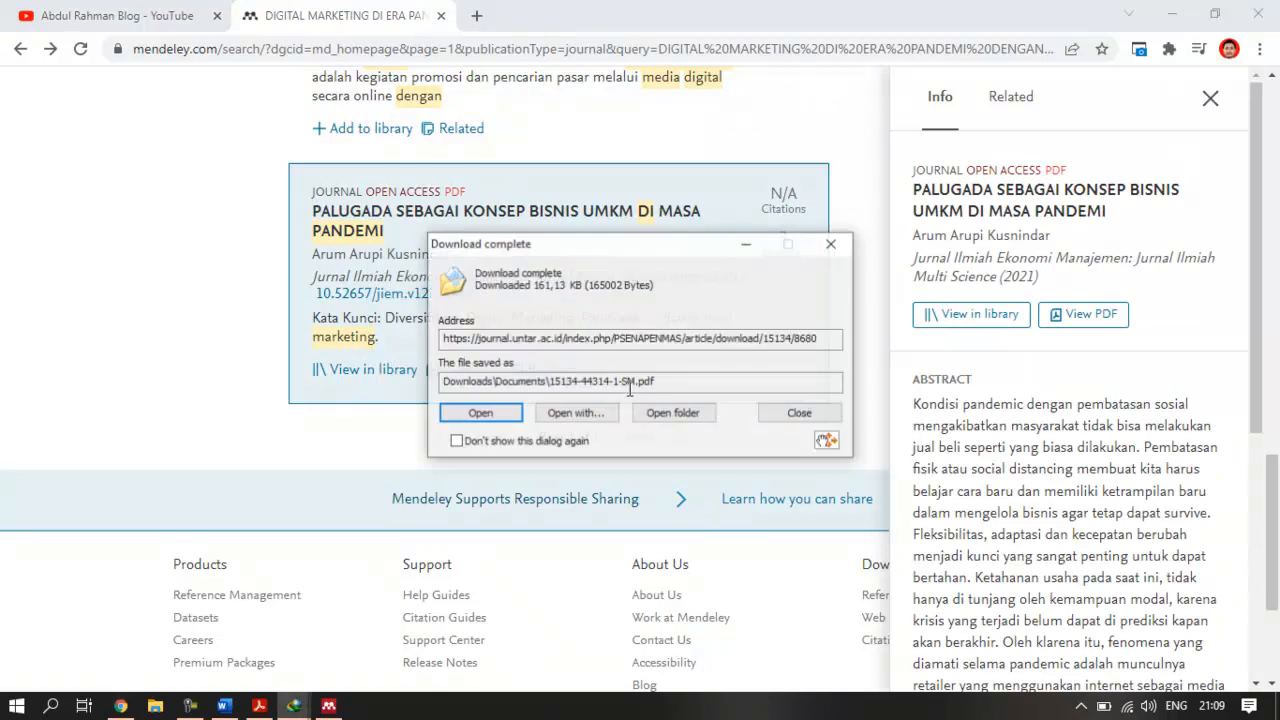
{"action": "left_click", "coordinate": [489, 421]}
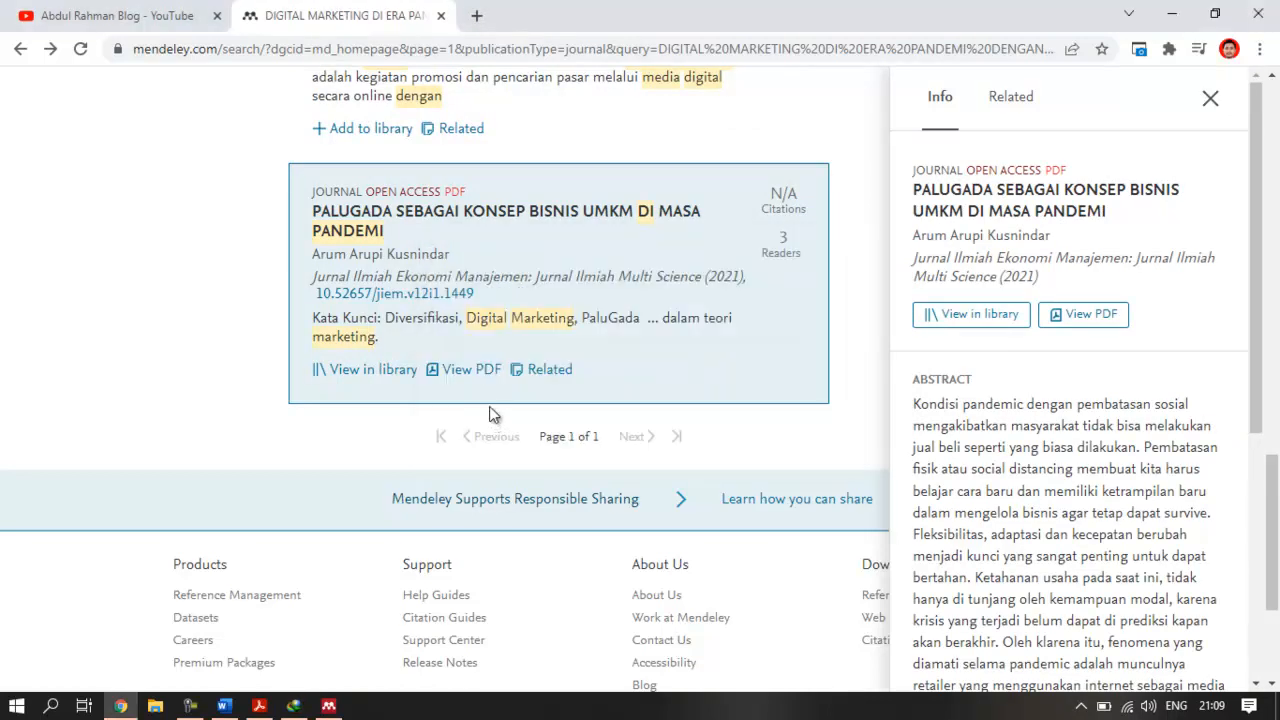
{"action": "scroll", "coordinate": [633, 347], "scroll_direction": "up", "scroll_amount": 7}
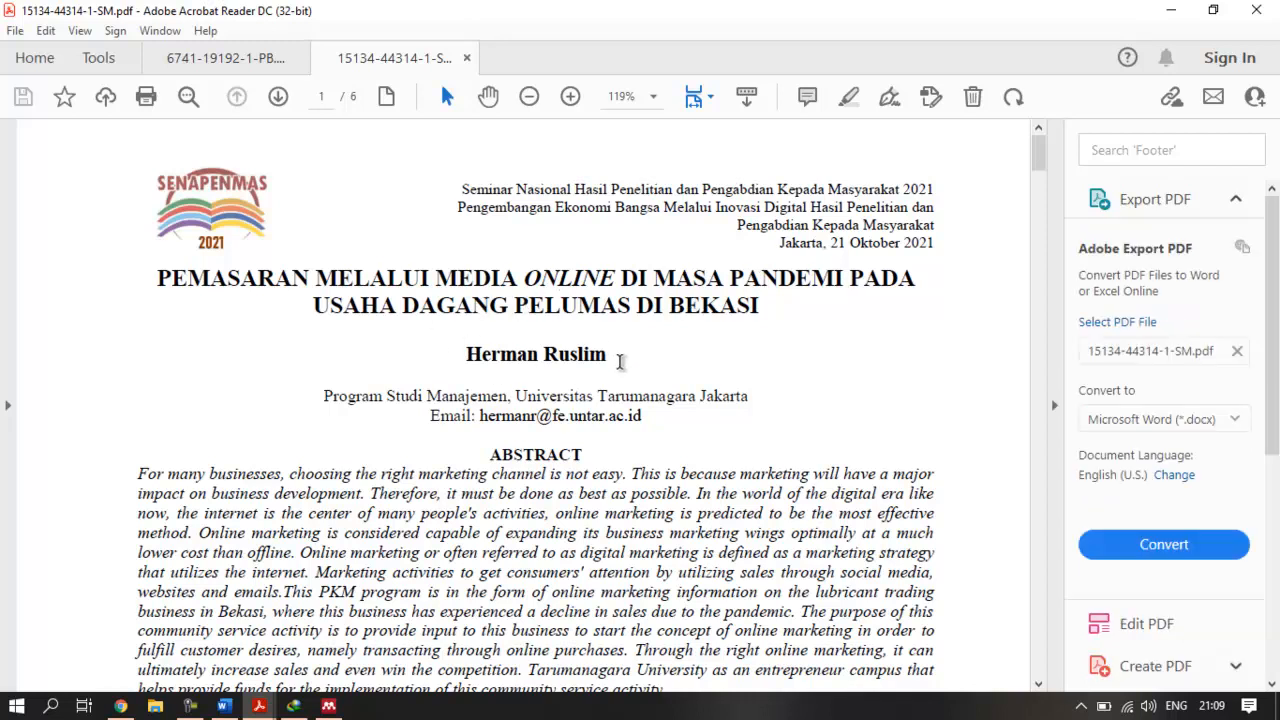
{"action": "left_click_drag", "start_coordinate": [608, 354], "coordinate": [459, 351]}
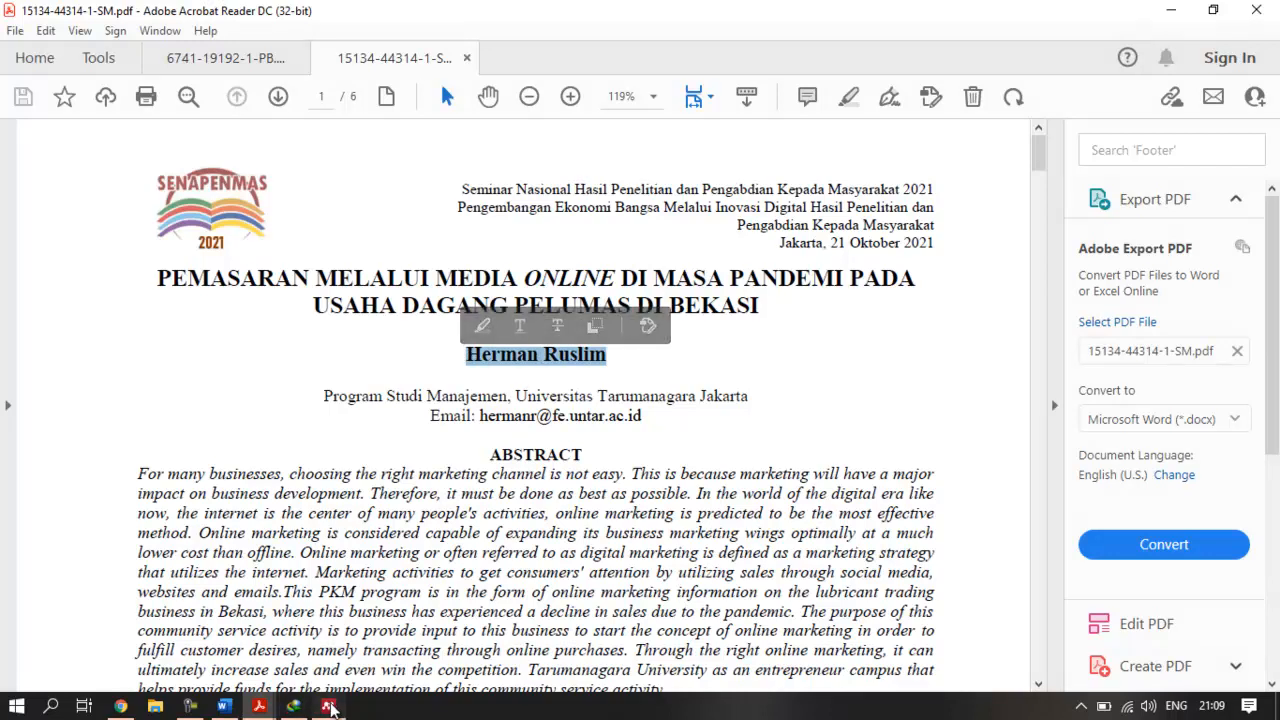
Switch to Mendeley Desktop and mark the details of "PEMASARAN MELALUI MEDIA ONLINE DI MASA PANDEMI PADA USAHA DAGANG PELUMAS DI BEKASI" as correct
{"action": "left_click", "coordinate": [328, 706]}
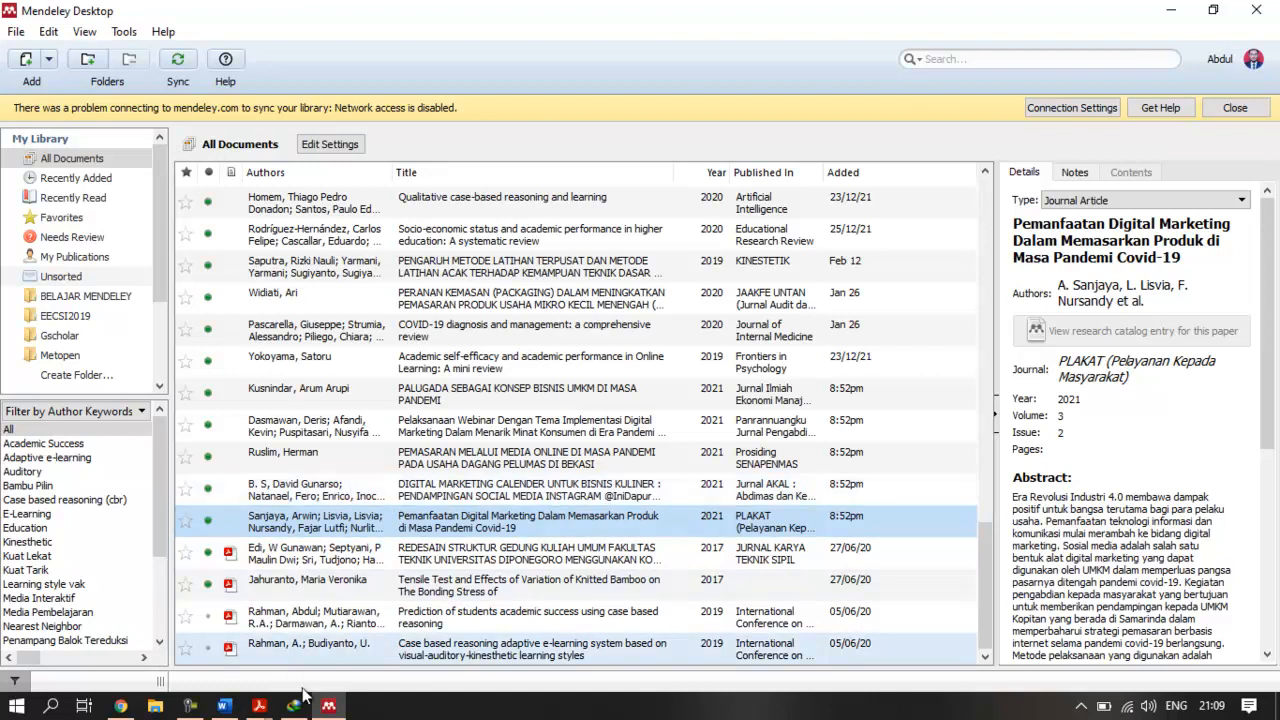
{"action": "left_click", "coordinate": [262, 704]}
{"action": "left_click", "coordinate": [388, 660]}
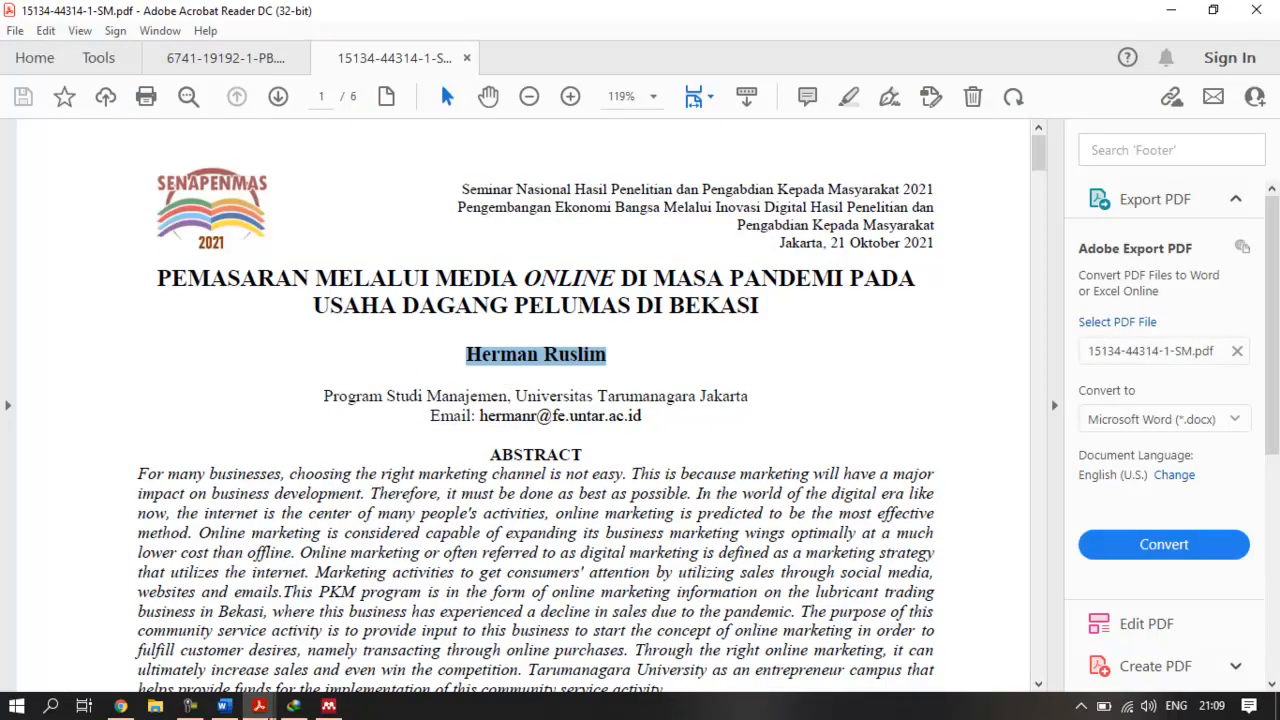
{"action": "left_click", "coordinate": [328, 705]}
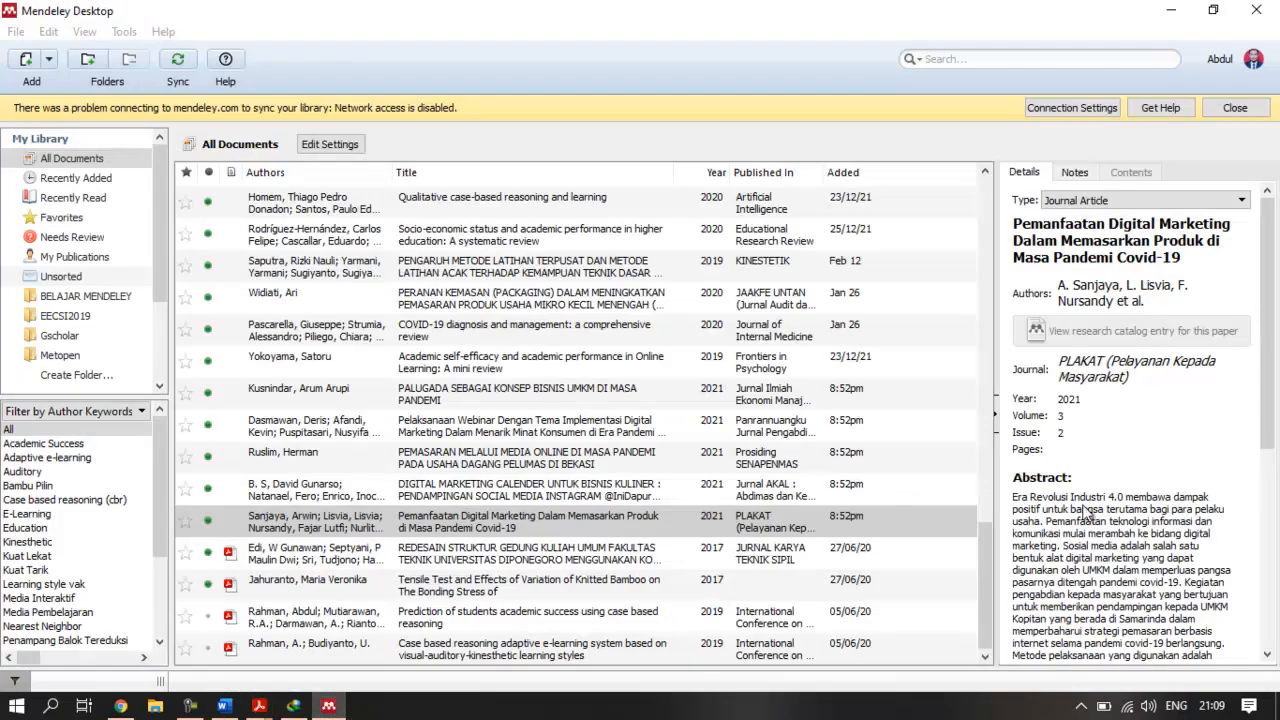
{"action": "left_click", "coordinate": [1029, 61]}
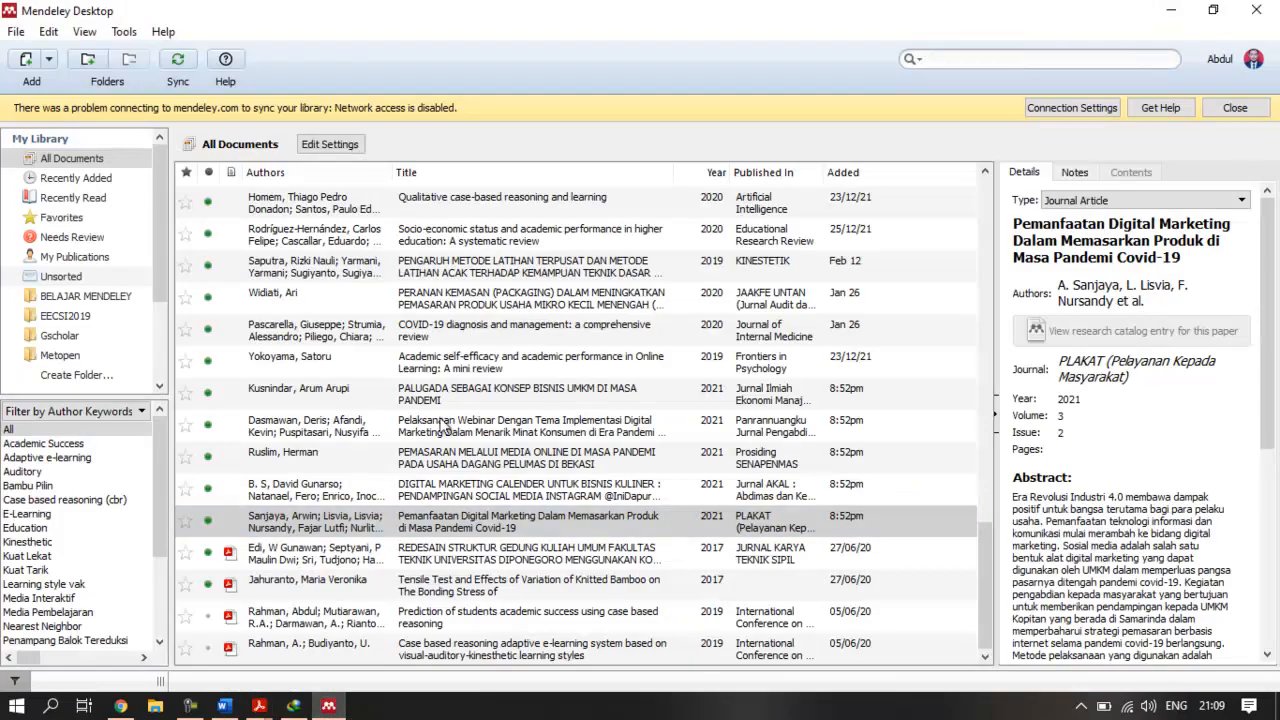
{"action": "left_click", "coordinate": [390, 464]}
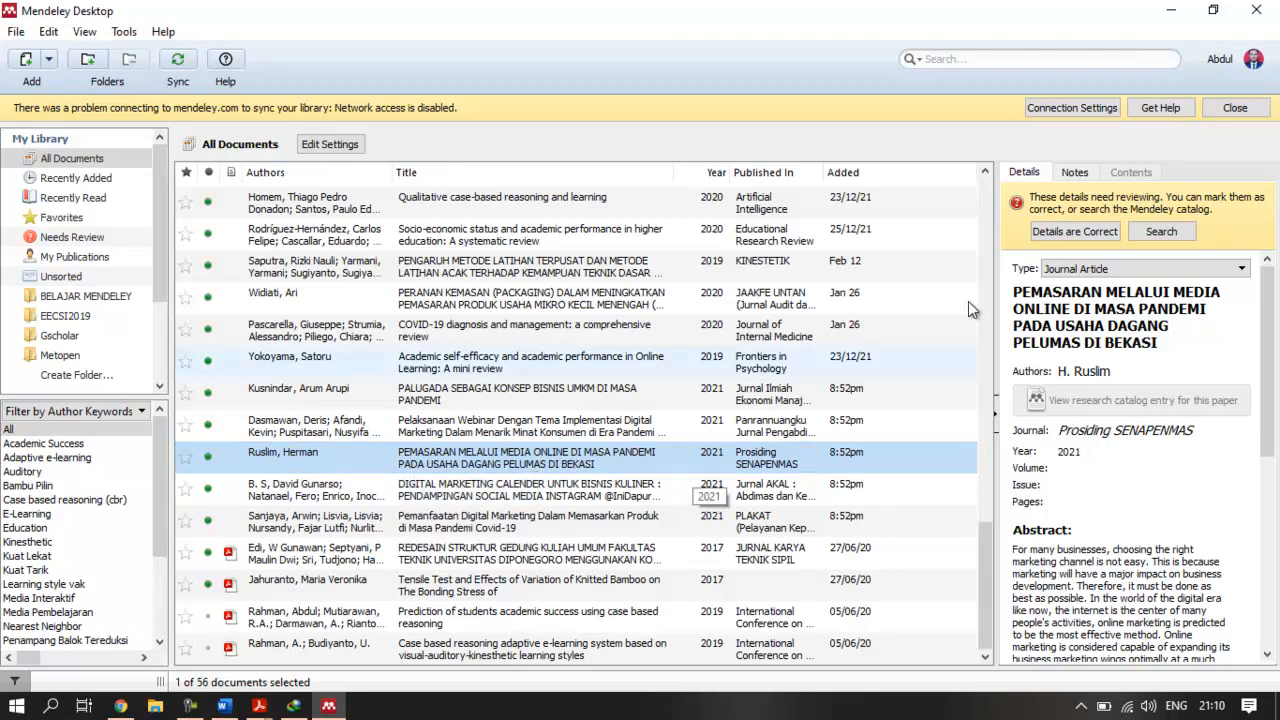
{"action": "left_click", "coordinate": [1093, 233]}
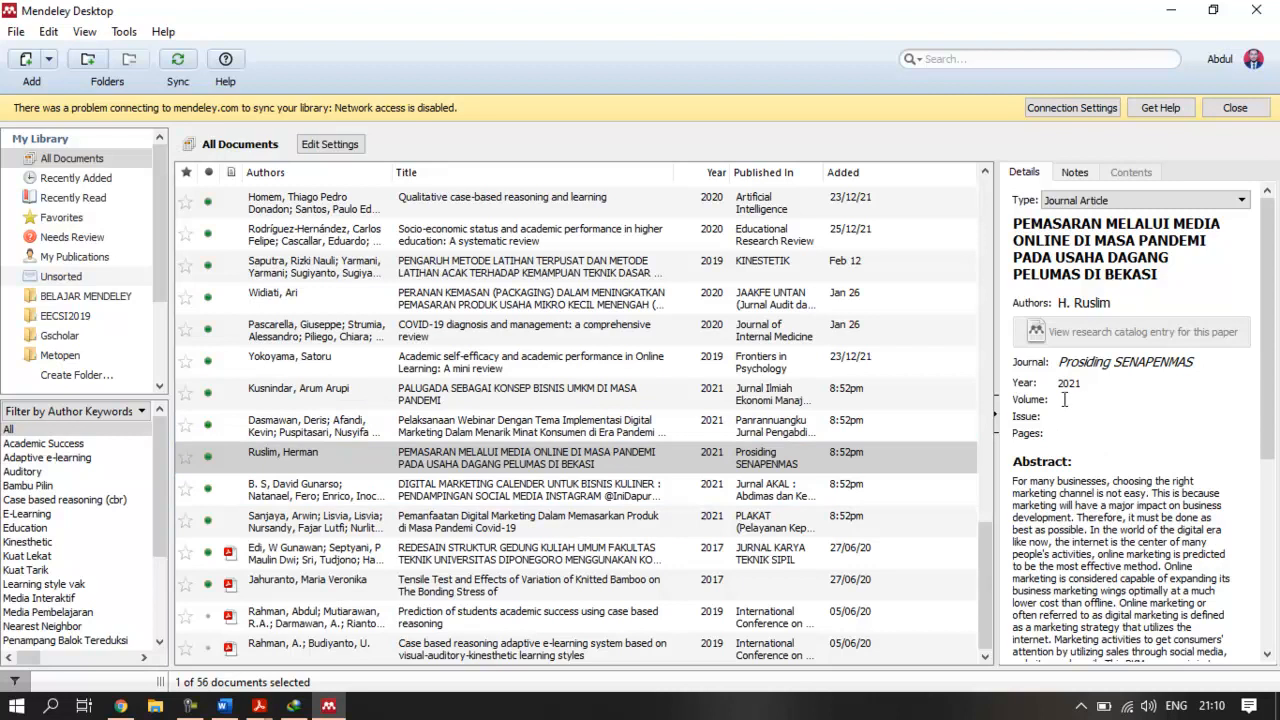
{"action": "left_click", "coordinate": [259, 706]}
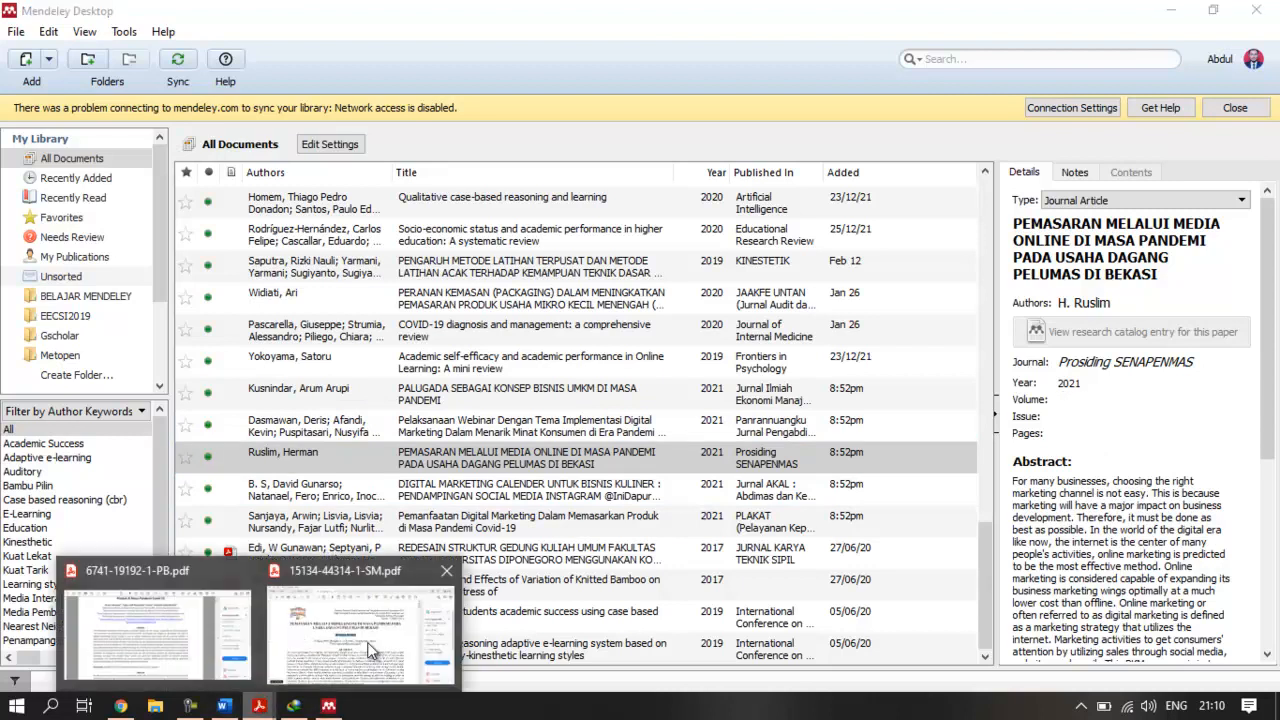
{"action": "left_click", "coordinate": [378, 637]}
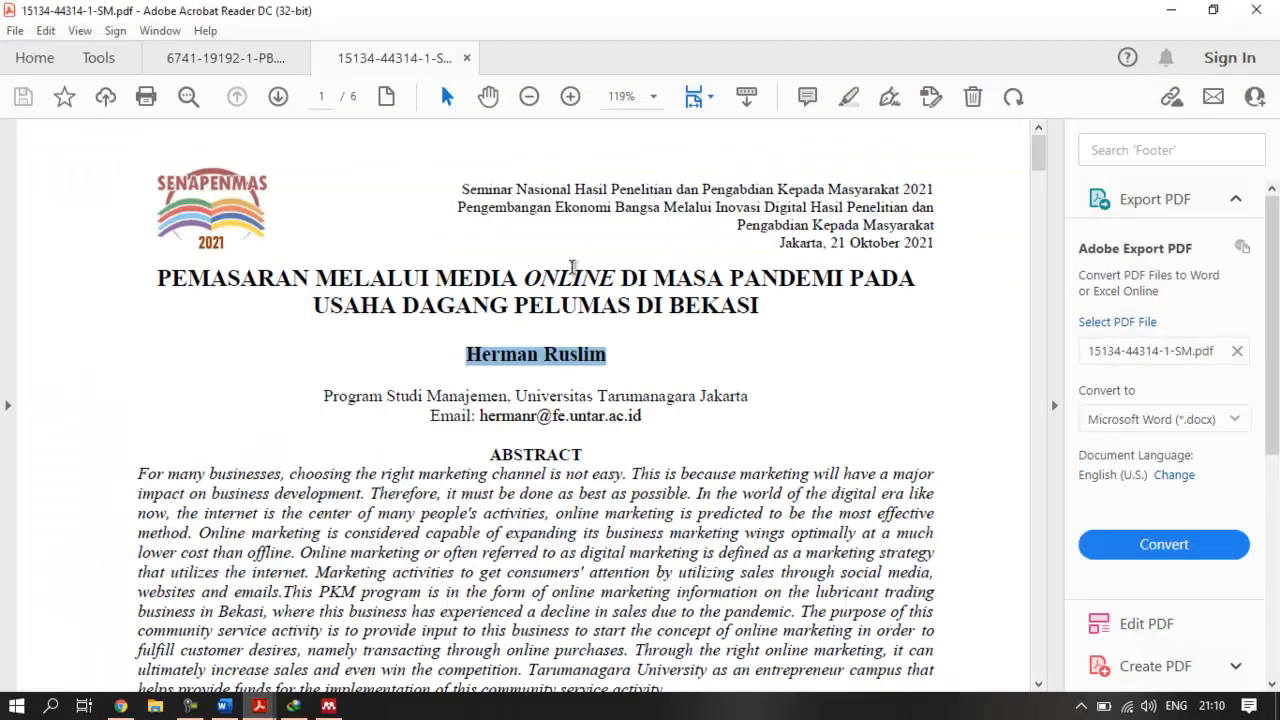
{"action": "scroll", "coordinate": [573, 268], "scroll_direction": "down", "scroll_amount": 3}
{"action": "scroll", "coordinate": [573, 268], "scroll_direction": "down", "scroll_amount": 7}
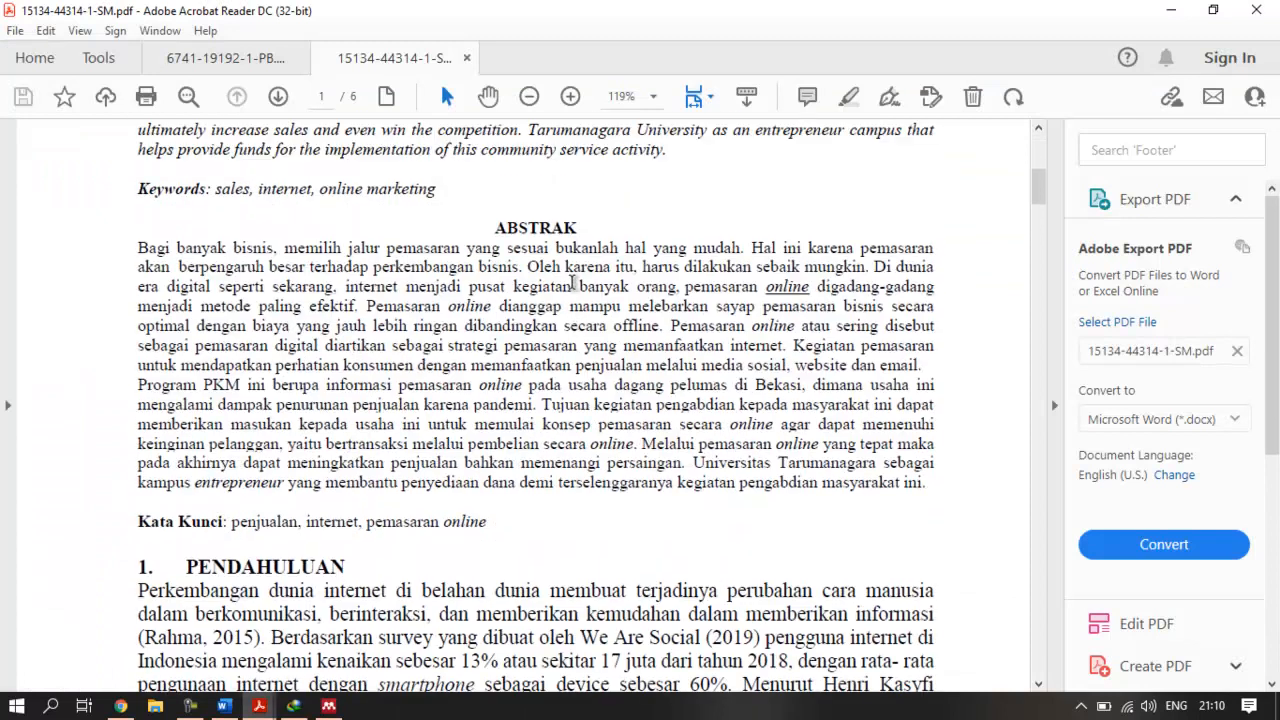
{"action": "scroll", "coordinate": [573, 283], "scroll_direction": "down", "scroll_amount": 8}
{"action": "scroll", "coordinate": [837, 303], "scroll_direction": "up", "scroll_amount": 3}
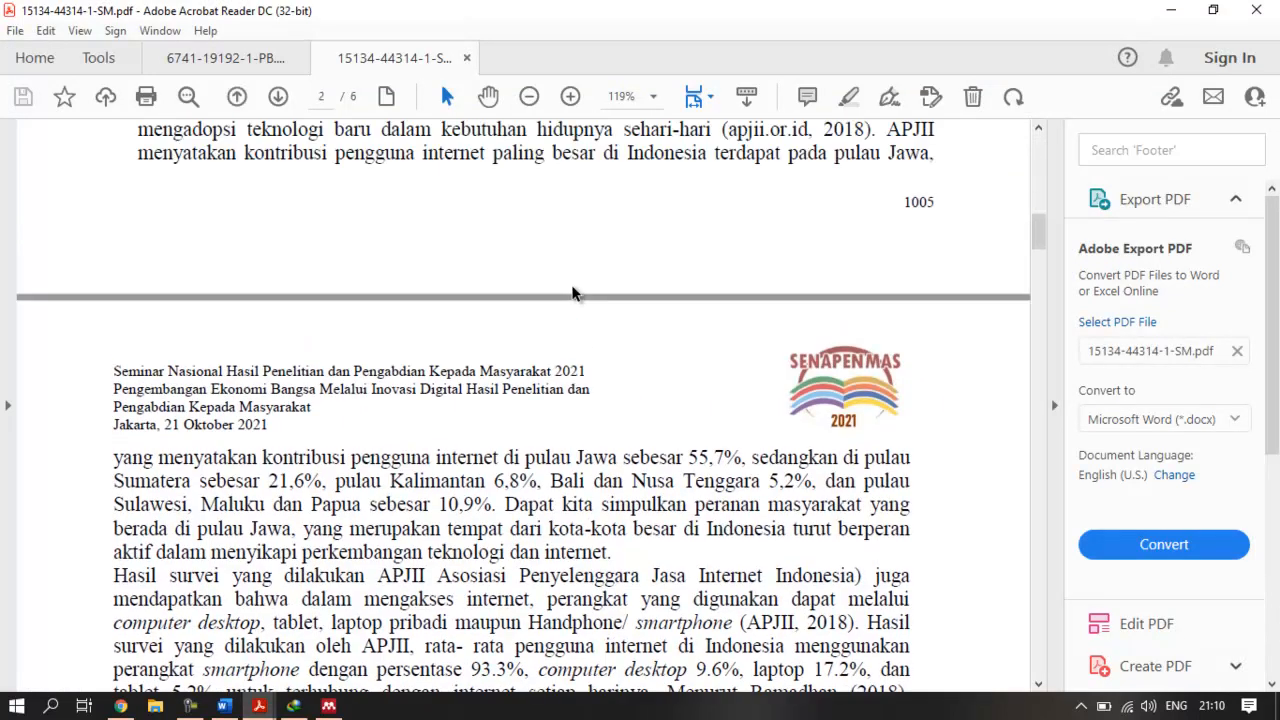
{"action": "left_click_drag", "start_coordinate": [1040, 225], "coordinate": [1038, 155]}
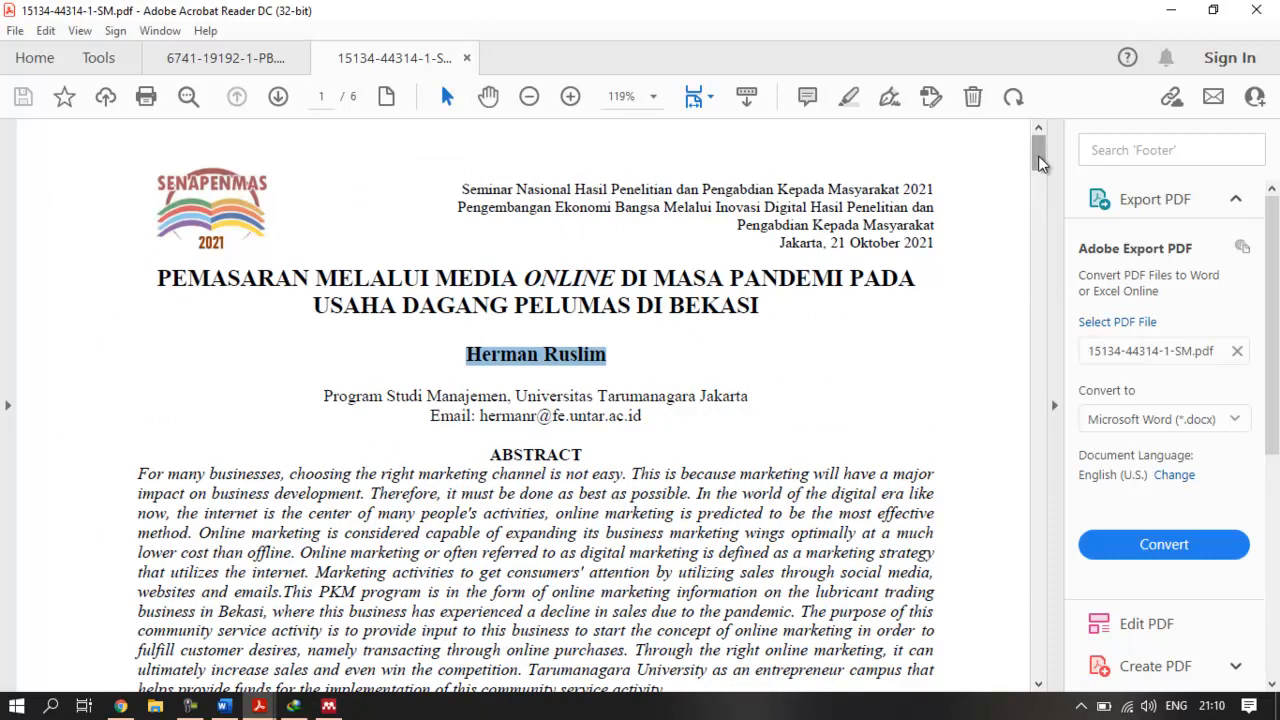
{"action": "left_click_drag", "start_coordinate": [1040, 155], "coordinate": [1010, 138]}
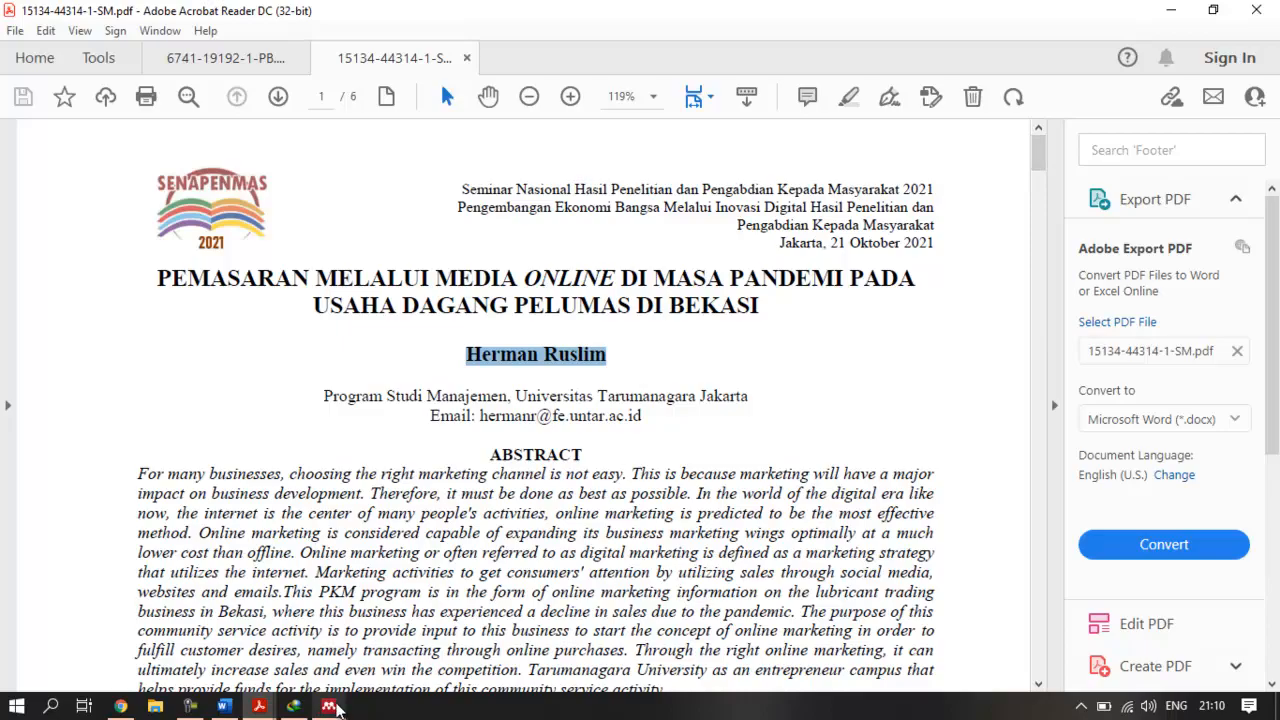
Check the details of the Bekasi lubricant article in Mendeley Desktop and return to its PDF in Acrobat Reader
{"action": "left_click", "coordinate": [328, 706]}
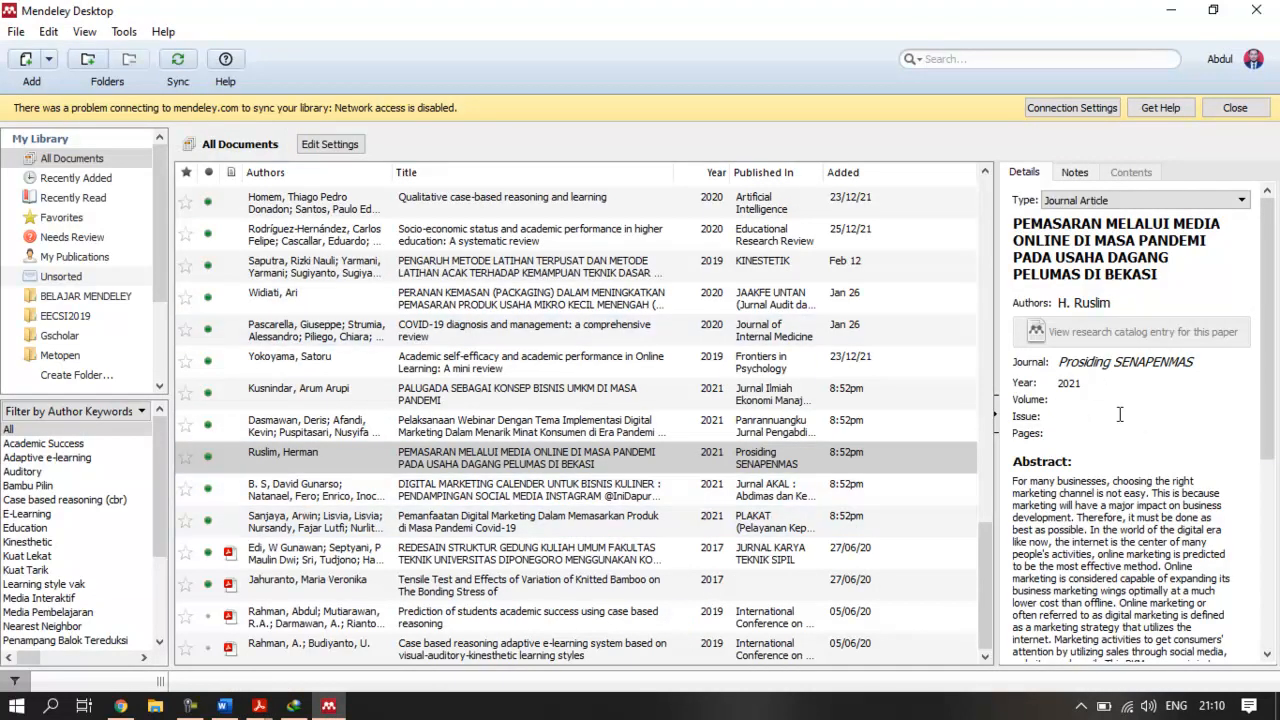
{"action": "left_click", "coordinate": [428, 458]}
{"action": "mouse_move", "coordinate": [260, 706]}
{"action": "left_click", "coordinate": [342, 635]}
Copy the sentence on page 2 defining digital payment, from "Menurut" through "dan sebagainya"
{"action": "scroll", "coordinate": [504, 446], "scroll_direction": "down", "scroll_amount": 3}
{"action": "scroll", "coordinate": [504, 446], "scroll_direction": "down", "scroll_amount": 5}
{"action": "scroll", "coordinate": [480, 440], "scroll_direction": "up", "scroll_amount": 3}
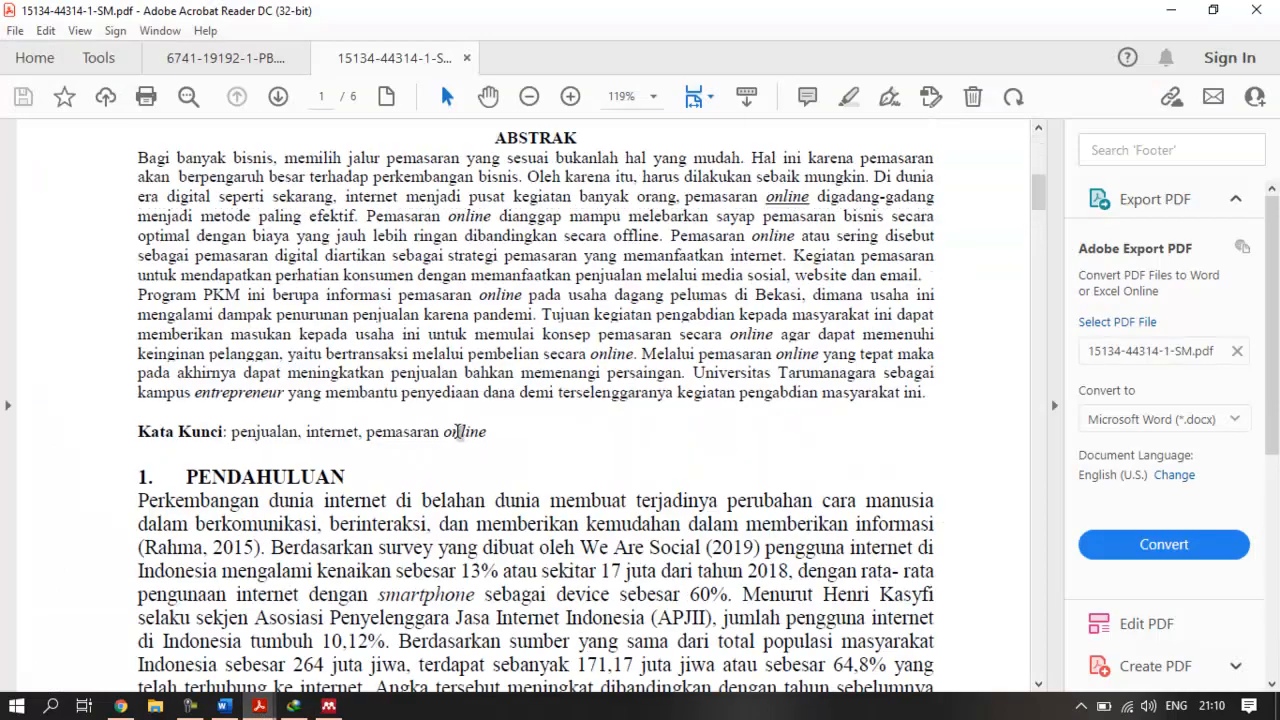
{"action": "scroll", "coordinate": [458, 432], "scroll_direction": "down", "scroll_amount": 3}
{"action": "scroll", "coordinate": [458, 432], "scroll_direction": "down", "scroll_amount": 5}
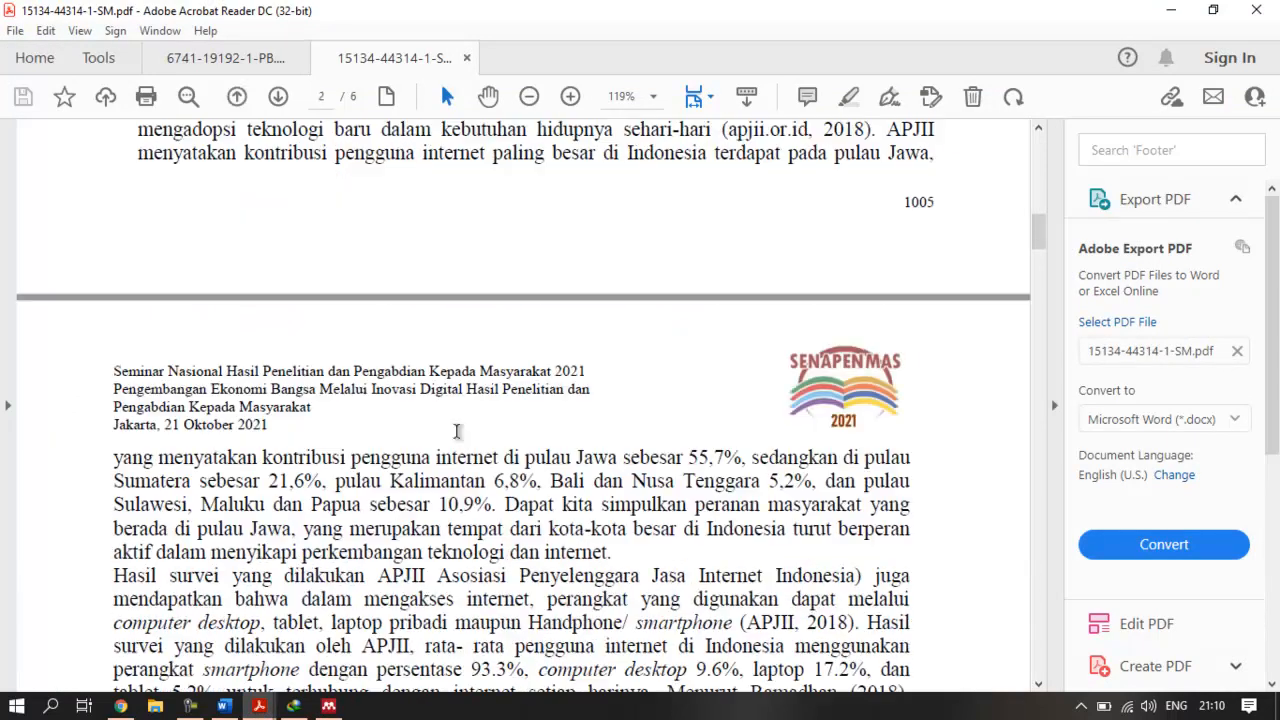
{"action": "scroll", "coordinate": [455, 430], "scroll_direction": "down", "scroll_amount": 7}
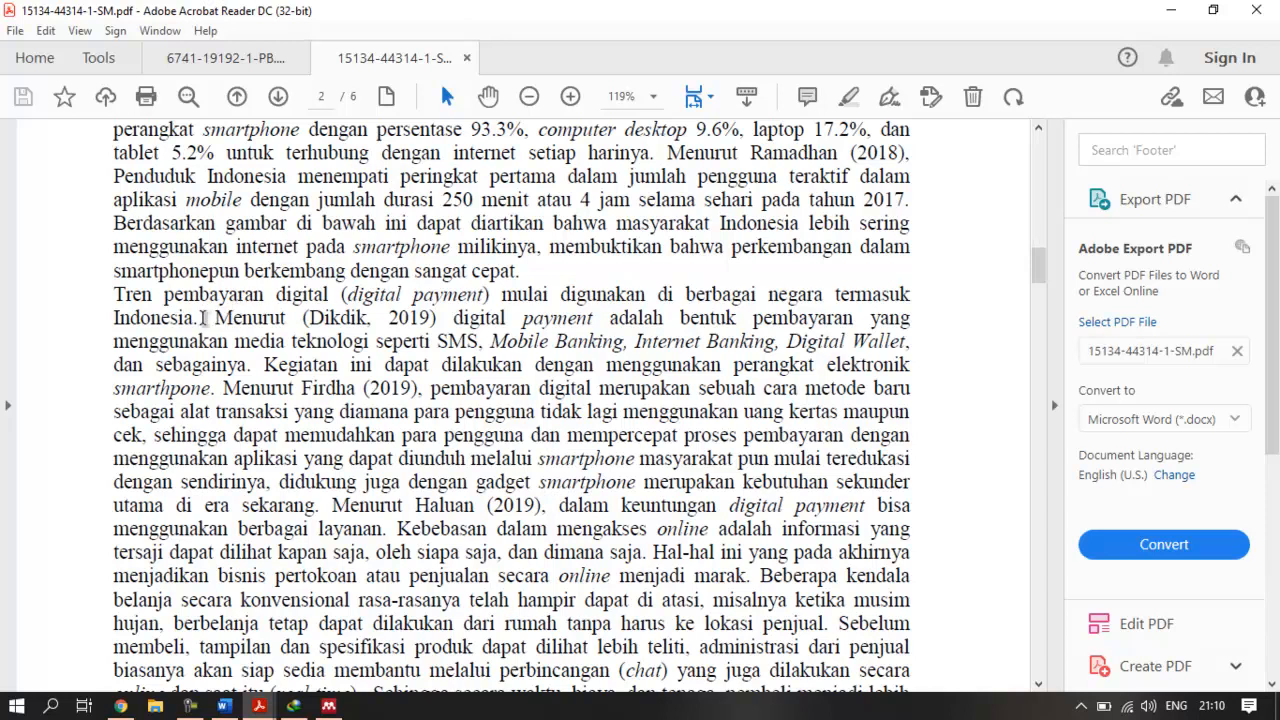
{"action": "left_click_drag", "start_coordinate": [214, 318], "coordinate": [247, 364]}
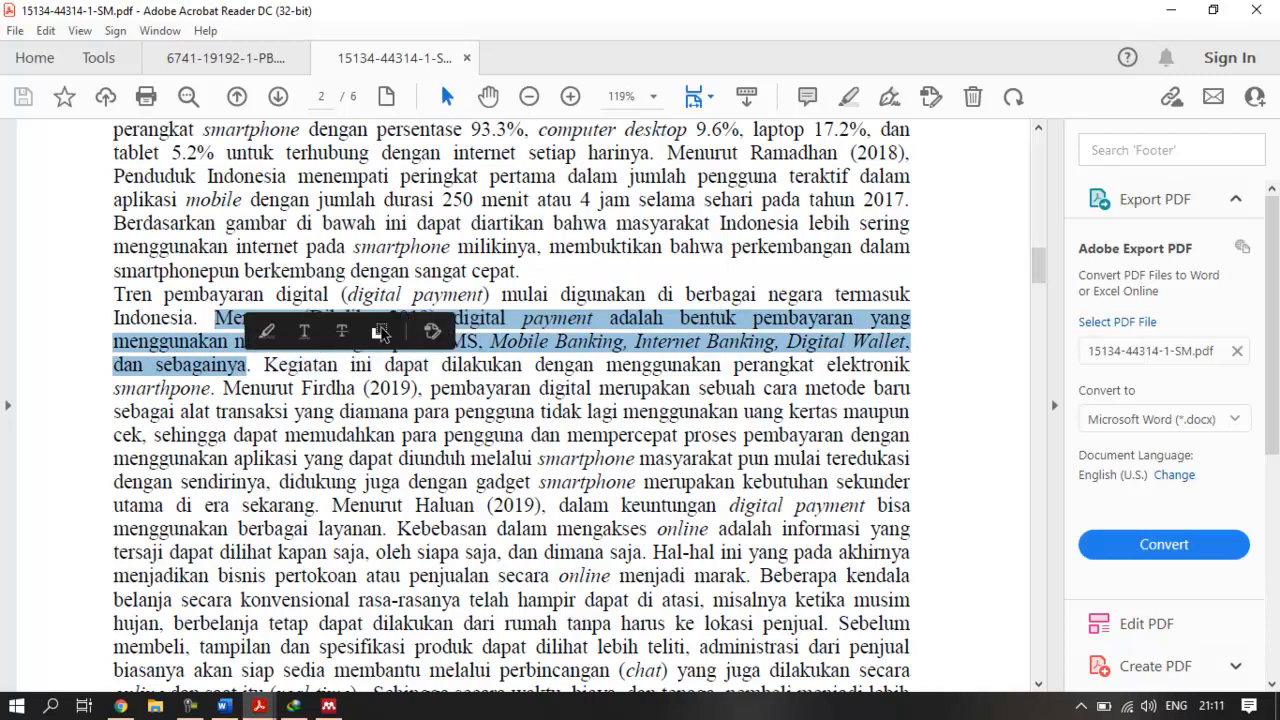
{"action": "left_click", "coordinate": [380, 333]}
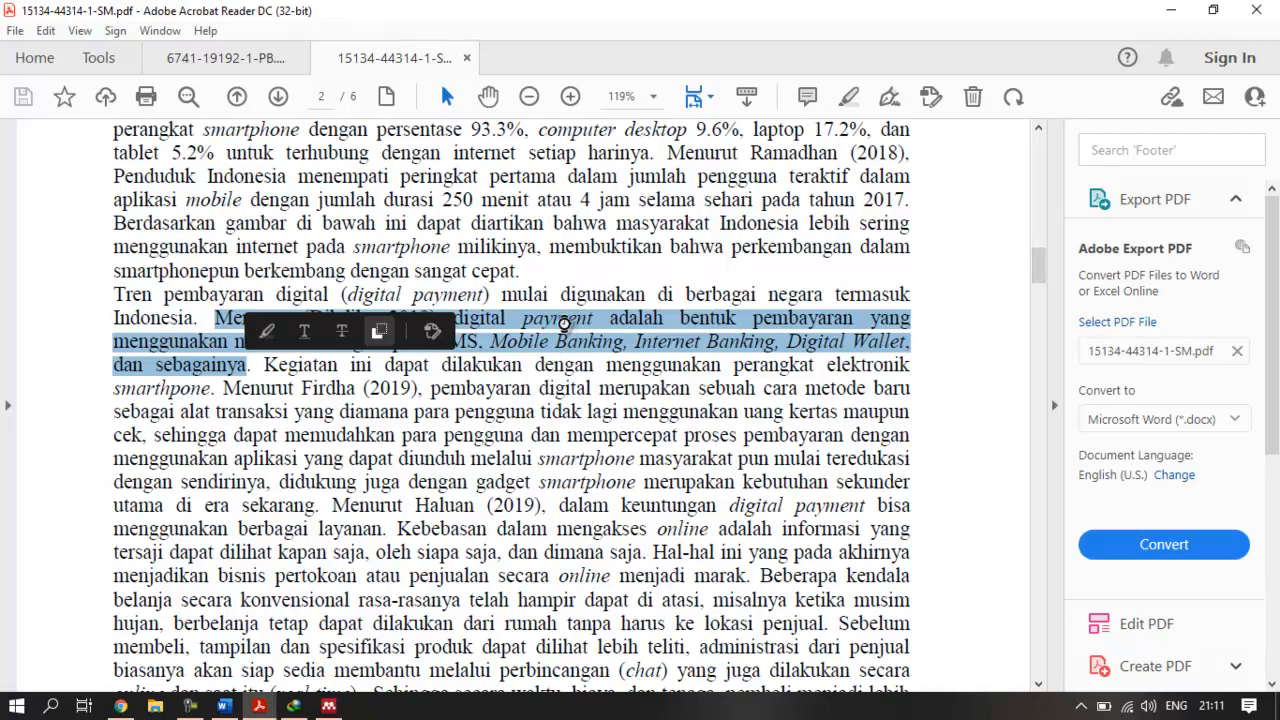
Switch to the Word document and paste the copied digital payment sentence as text only below the first paragraph
{"action": "key", "text": "alt+Tab"}
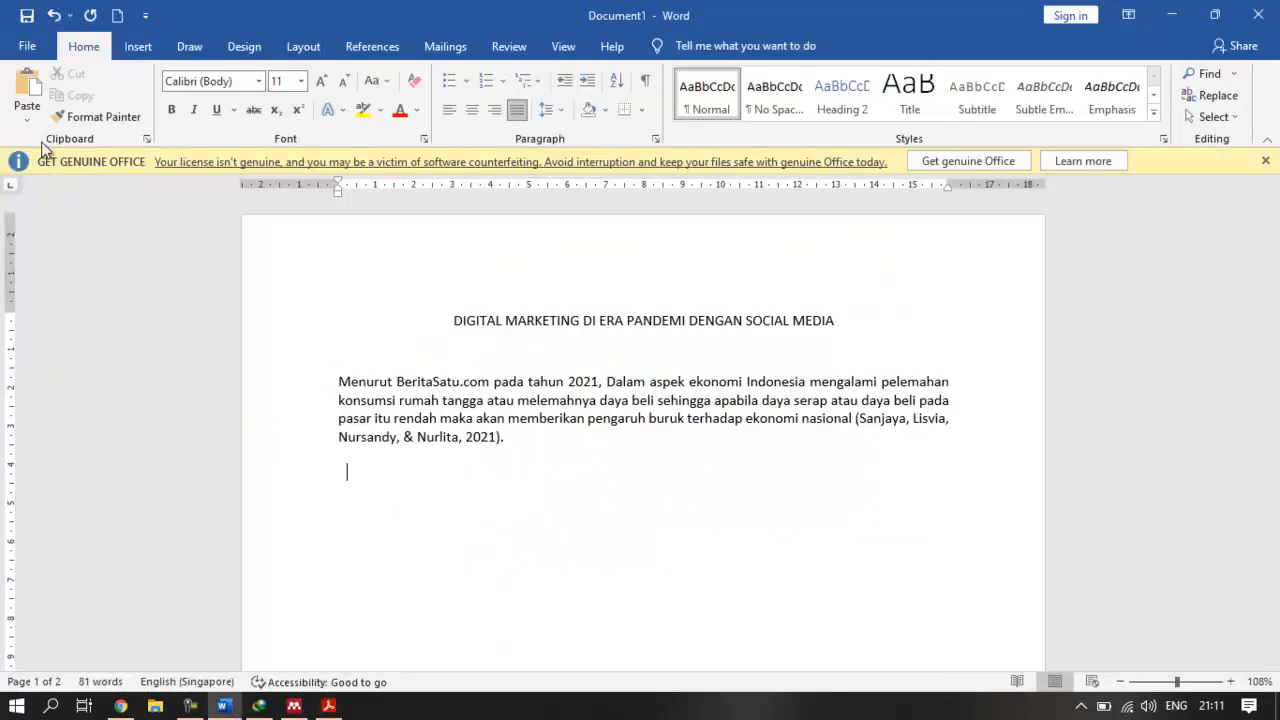
{"action": "left_click", "coordinate": [28, 110]}
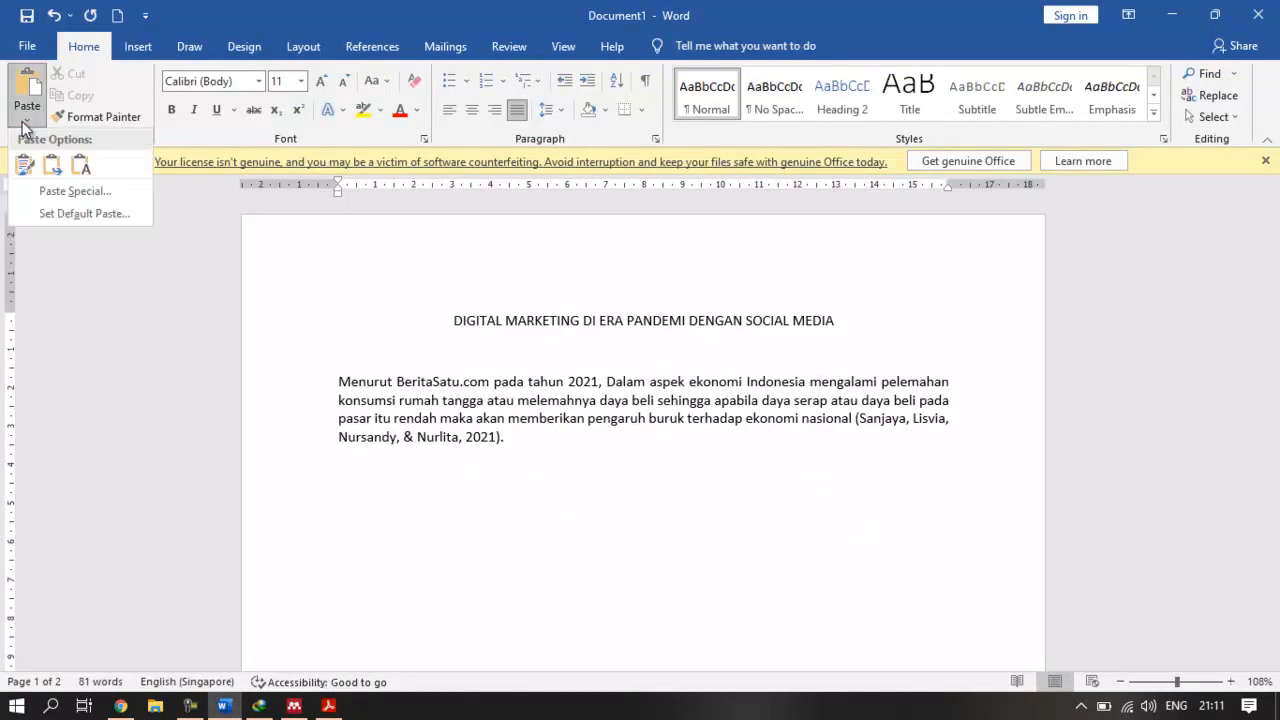
{"action": "left_click", "coordinate": [74, 162]}
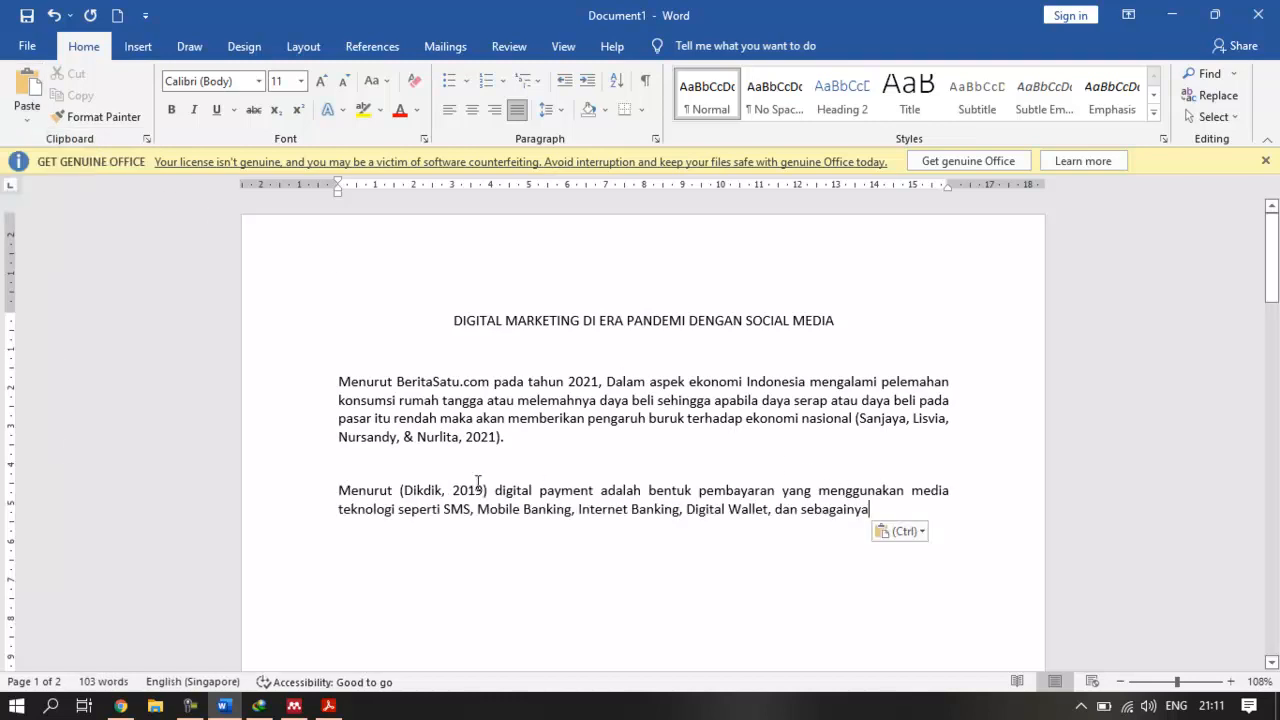
{"action": "double_click", "coordinate": [335, 497]}
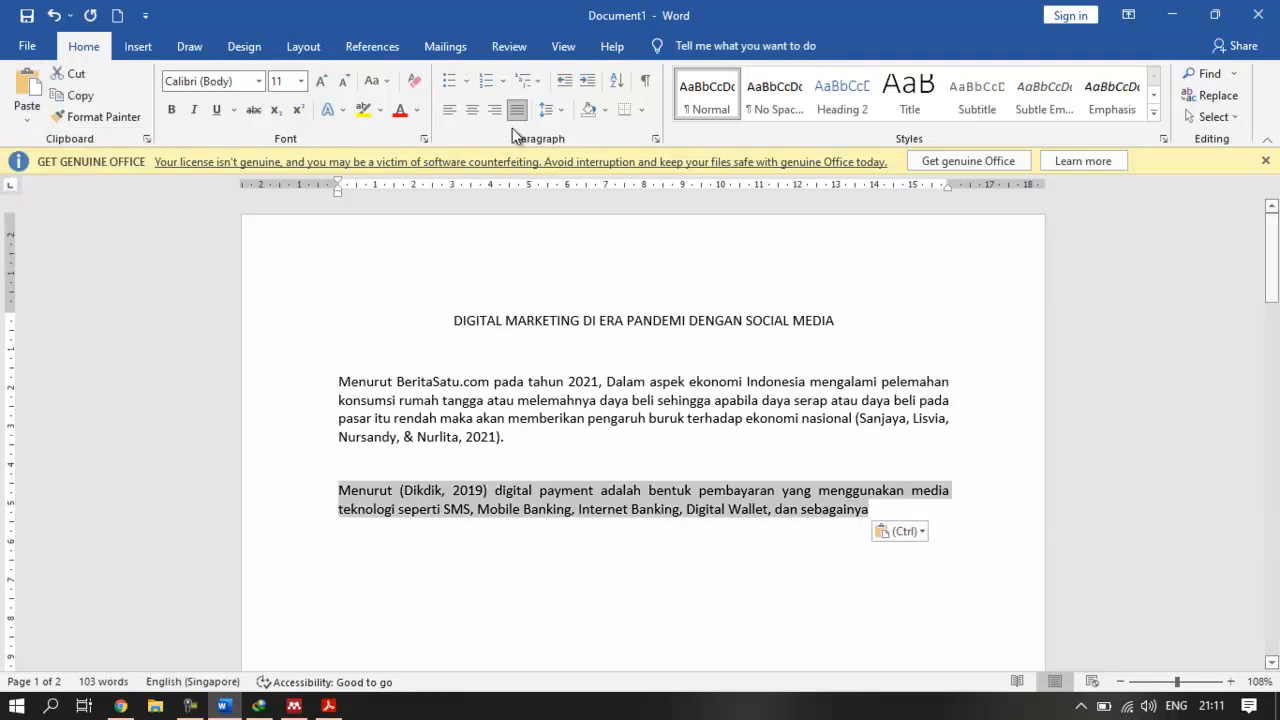
{"action": "left_click", "coordinate": [338, 513]}
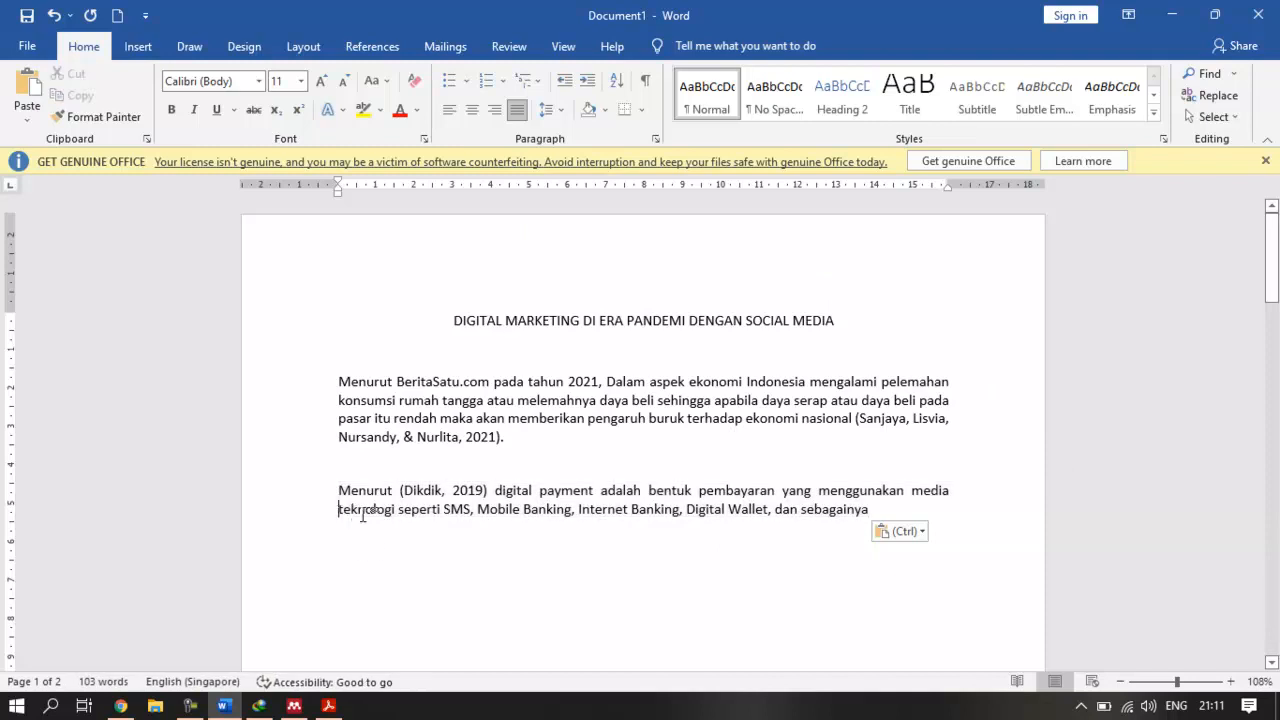
{"action": "key", "text": "BackSpace"}
{"action": "key", "text": "ctrl+z"}
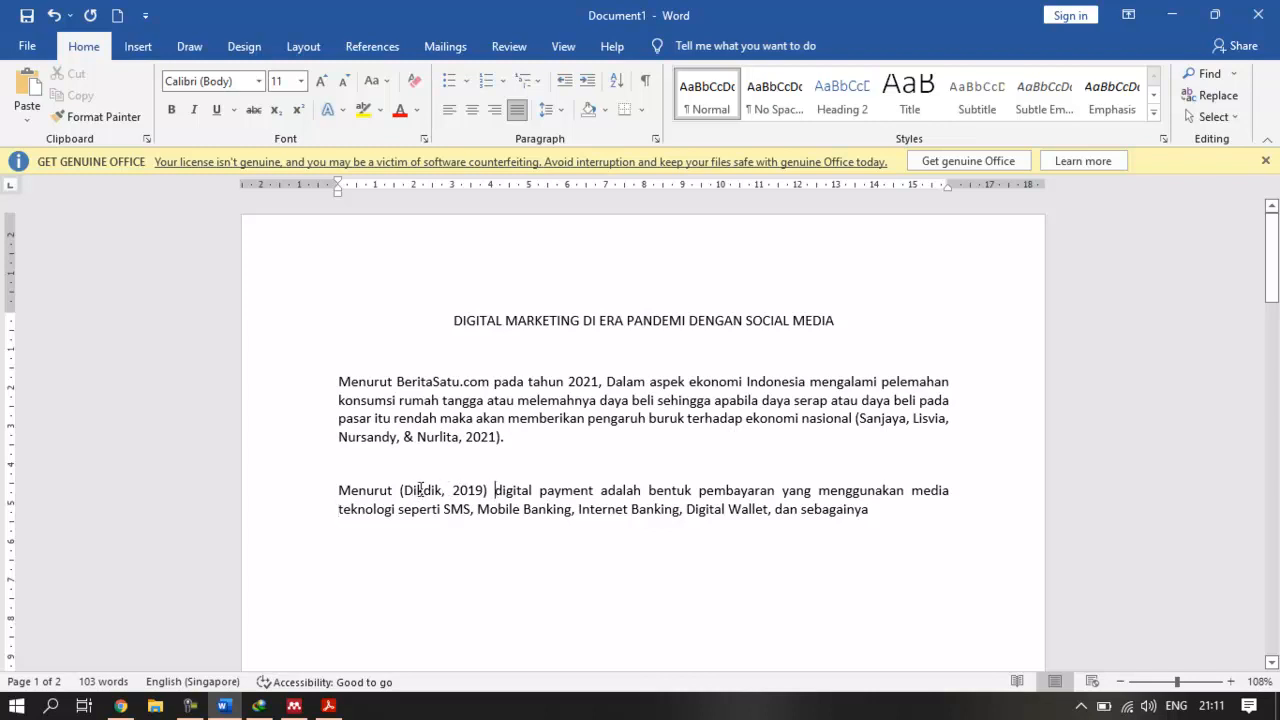
Reword the parenthetical source as the author's name followed by "pada tahun 2019 di", and end the sentence with a period
{"action": "key", "text": "BackSpace"}
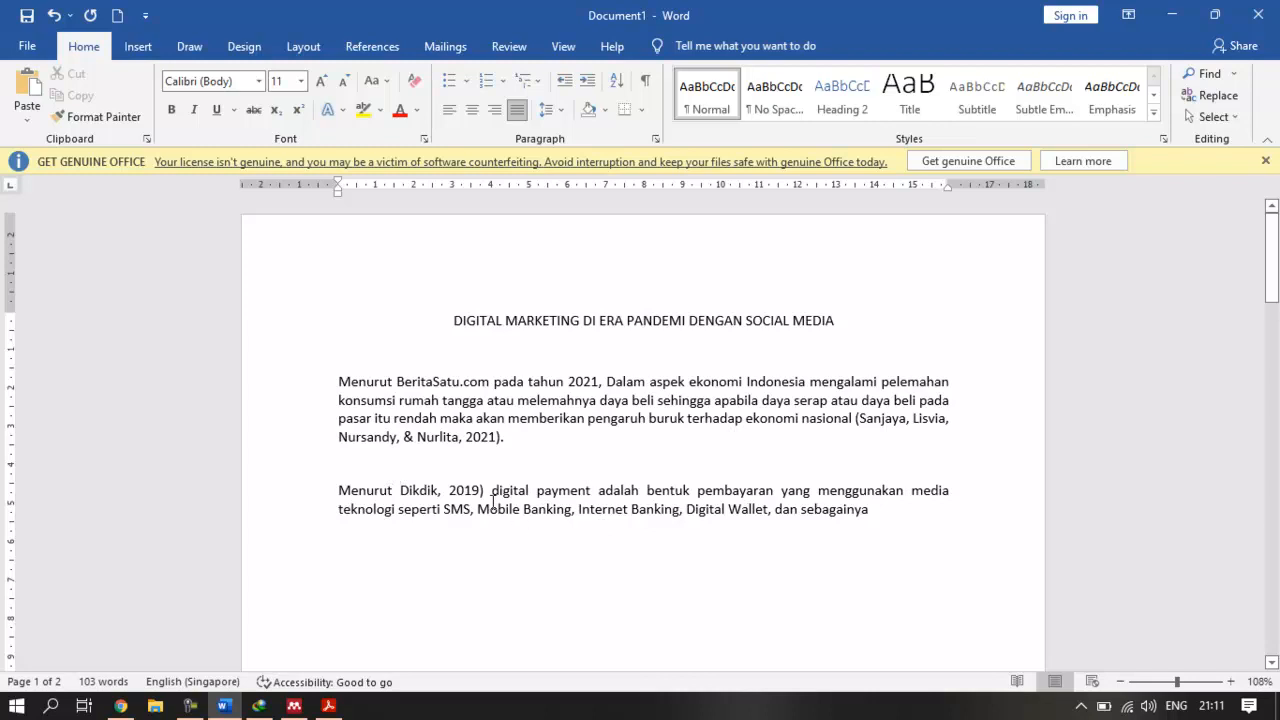
{"action": "key", "text": "BackSpace"}
{"action": "key", "text": "BackSpace"}
{"action": "key", "text": "BackSpace"}
{"action": "key", "text": "BackSpace"}
{"action": "key", "text": "BackSpace"}
{"action": "key", "text": "BackSpace"}
{"action": "key", "text": "BackSpace"}
{"action": "key", "text": "BackSpace"}
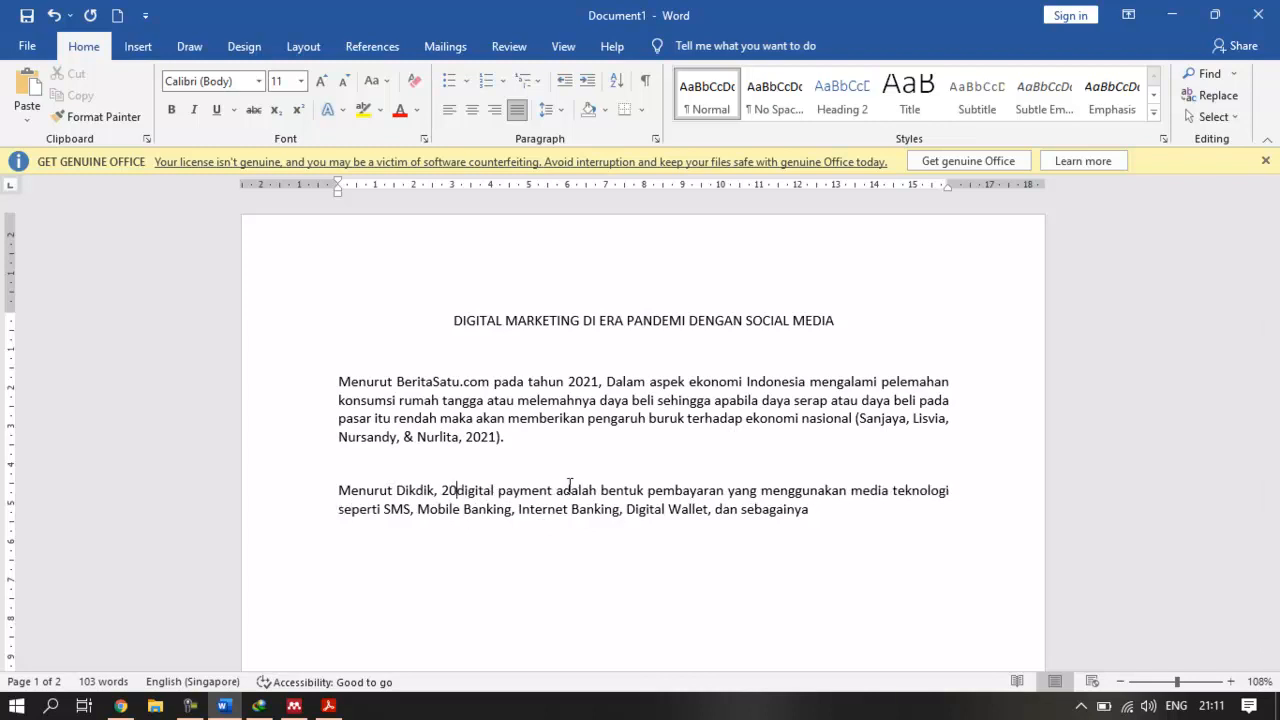
{"action": "type", "text": "pada tahun 2019 "}
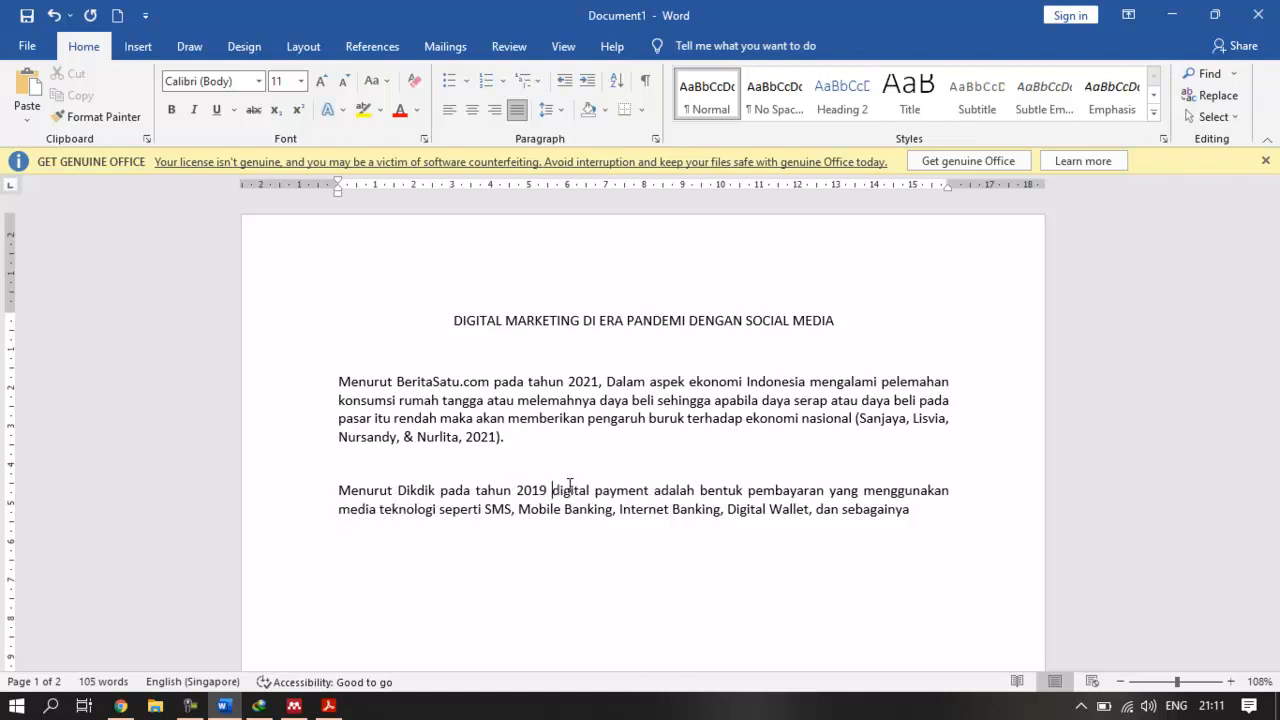
{"action": "type", "text": "di"}
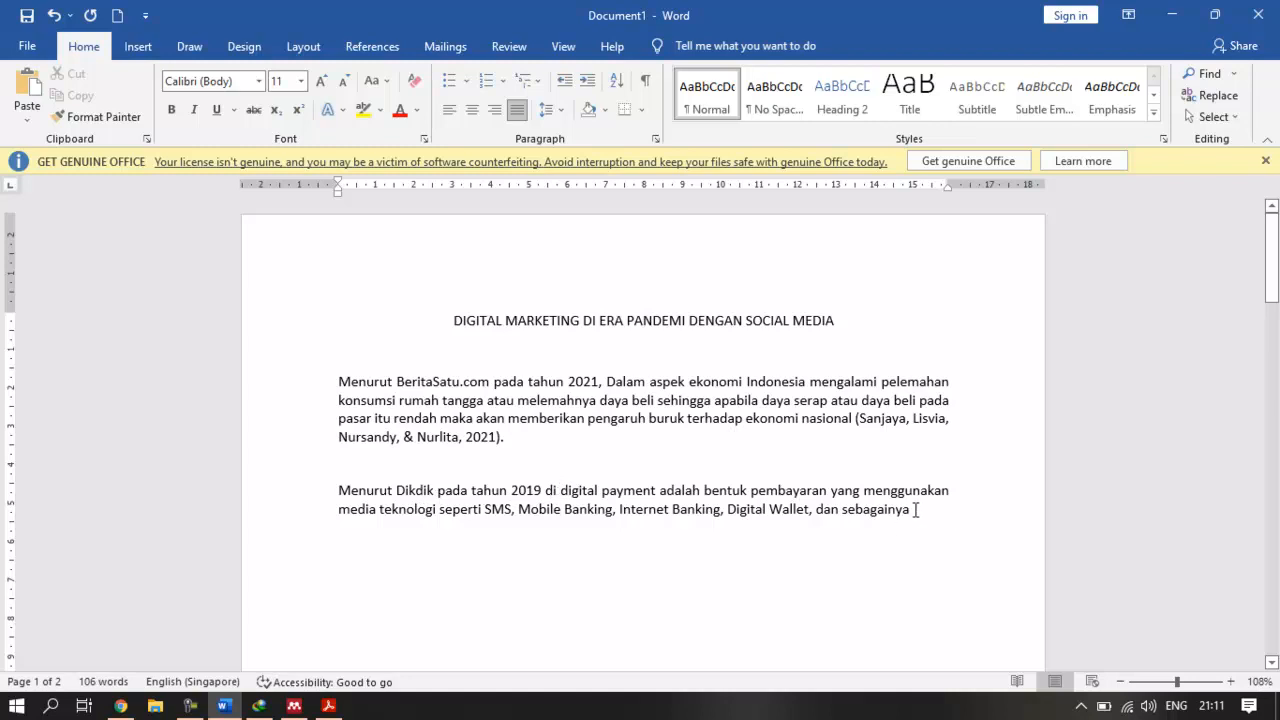
{"action": "type", "text": "."}
Insert the Mendeley citation for the Bekasi lubricant article after "di", searching by its author's surname, and follow it with "bahwa"
{"action": "left_click", "coordinate": [370, 46]}
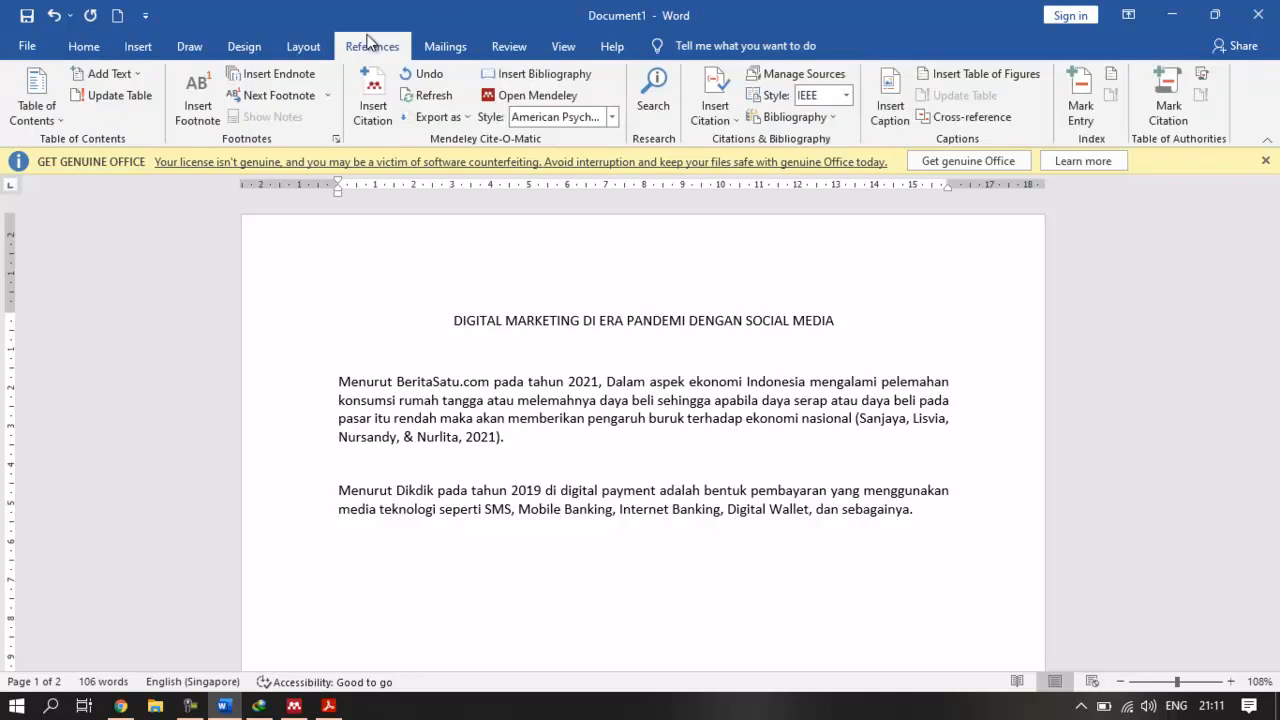
{"action": "left_click", "coordinate": [375, 119]}
{"action": "type", "text": "r"}
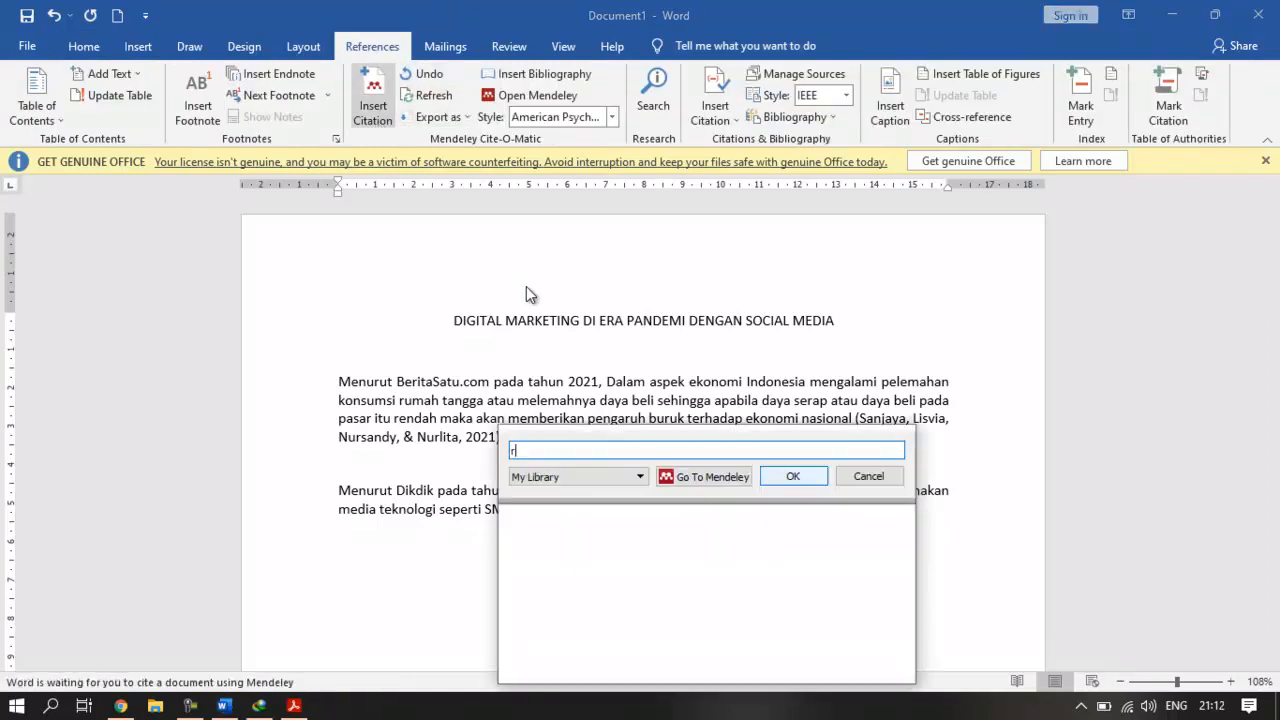
{"action": "type", "text": "uslim"}
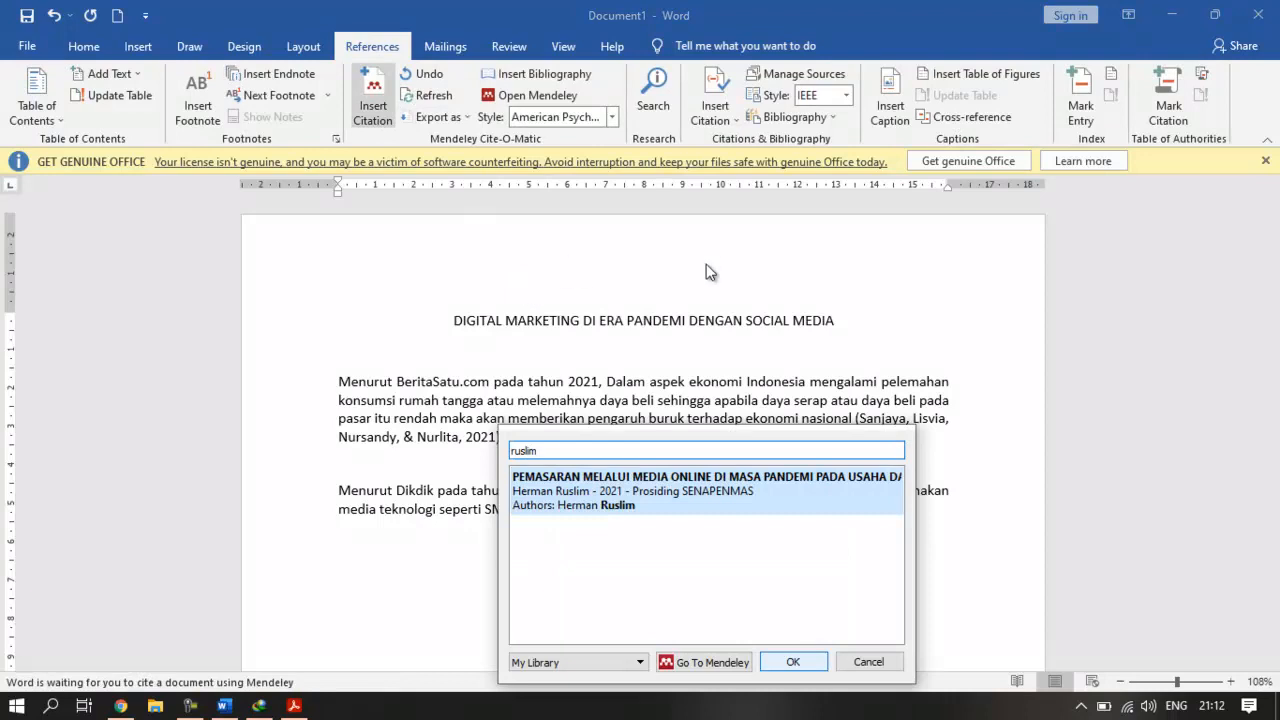
{"action": "left_click", "coordinate": [793, 662]}
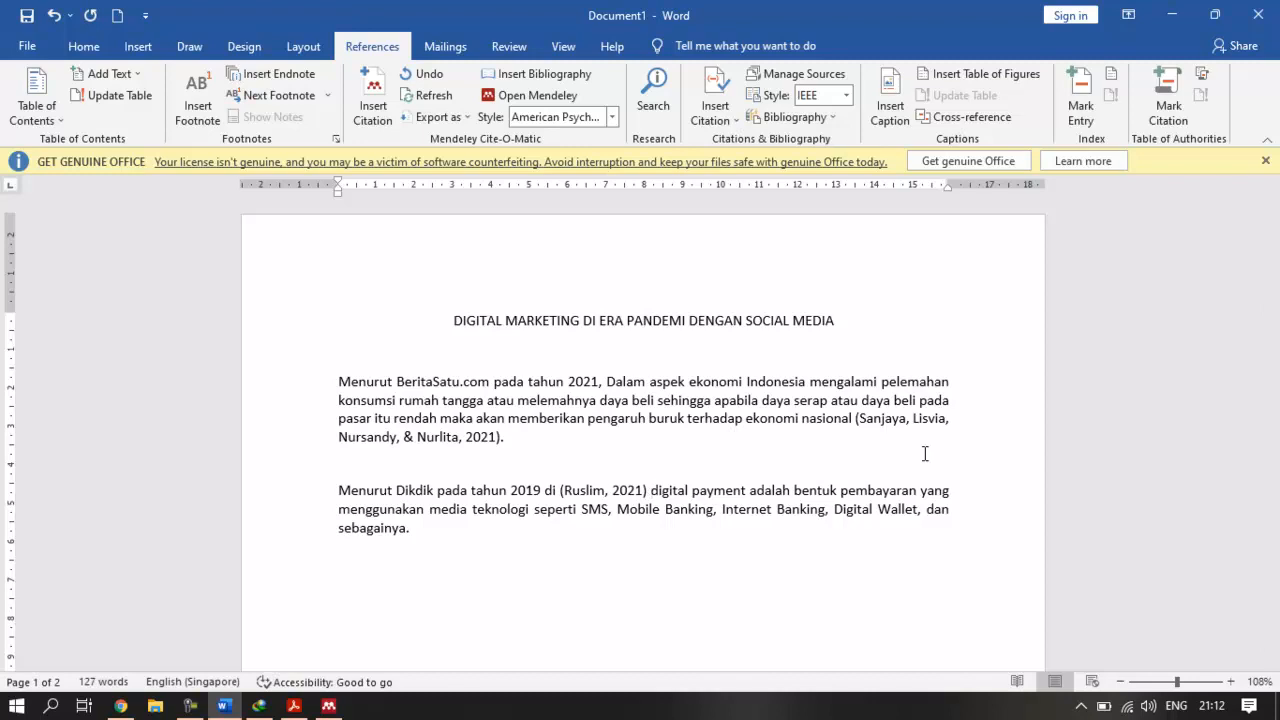
{"action": "type", "text": "bahwa"}
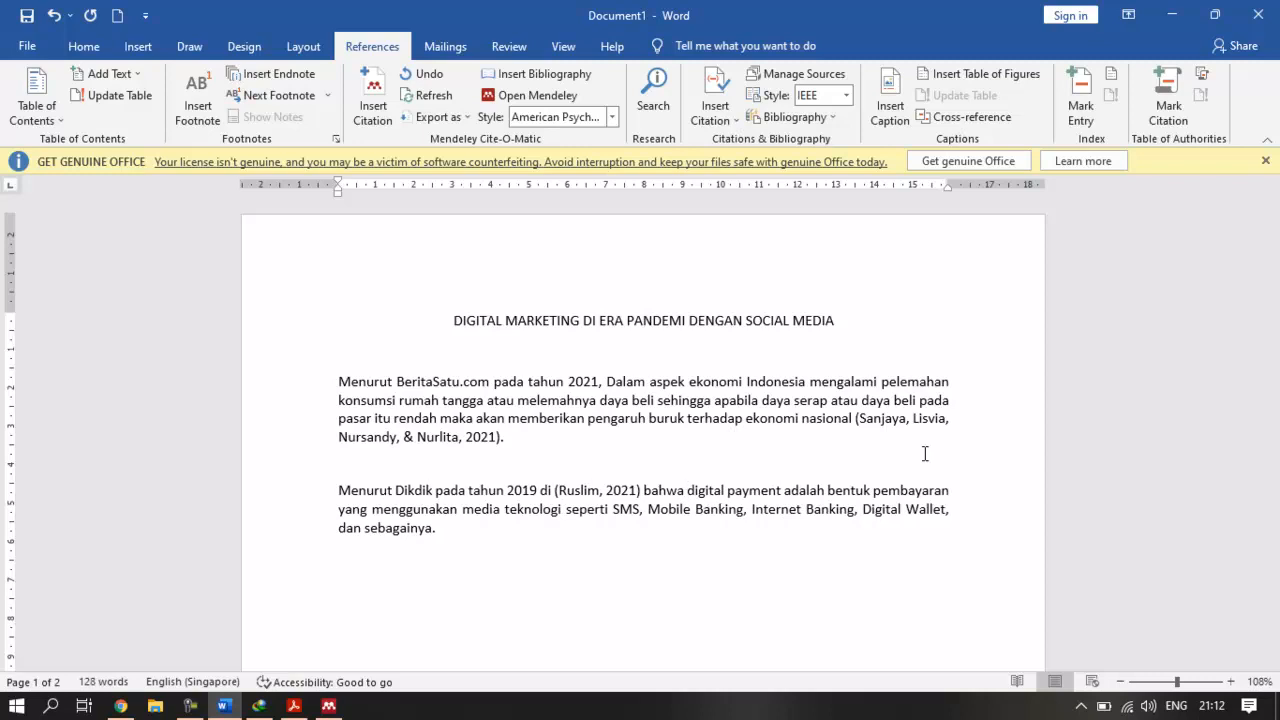
Select the whole digital payment paragraph to review its wording and citation, and clear the selection
{"action": "left_click", "coordinate": [480, 531]}
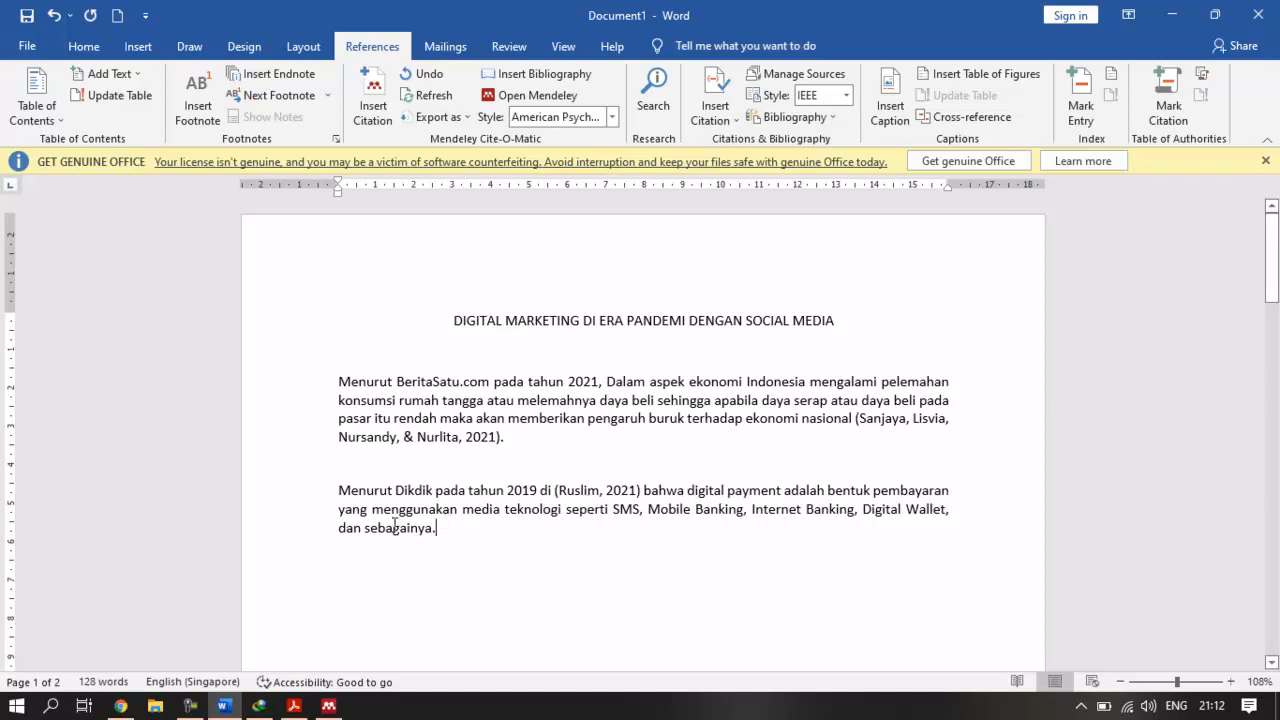
{"action": "left_click_drag", "start_coordinate": [444, 530], "coordinate": [329, 492]}
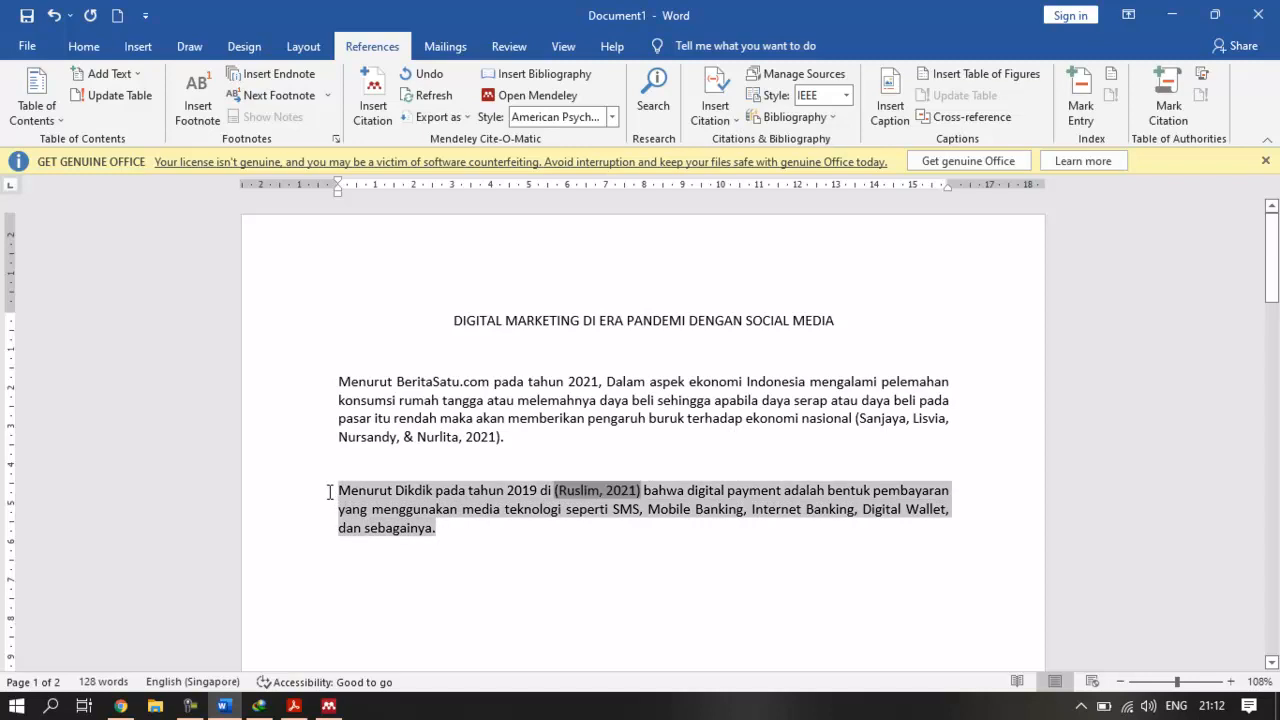
{"action": "left_click", "coordinate": [474, 534]}
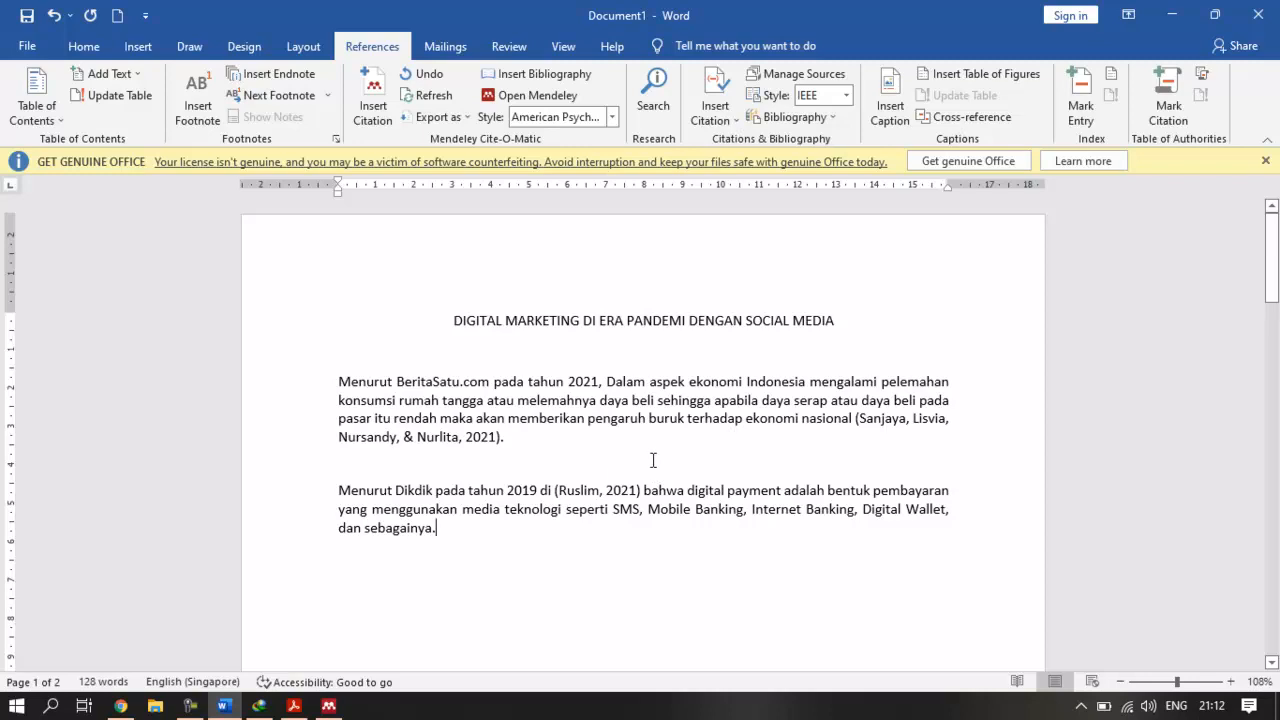
Examine the two bibliography entries under DAFTAR PUSTAKA and the available Mendeley citation styles, keeping the chosen style
{"action": "scroll", "coordinate": [622, 430], "scroll_direction": "down", "scroll_amount": 4}
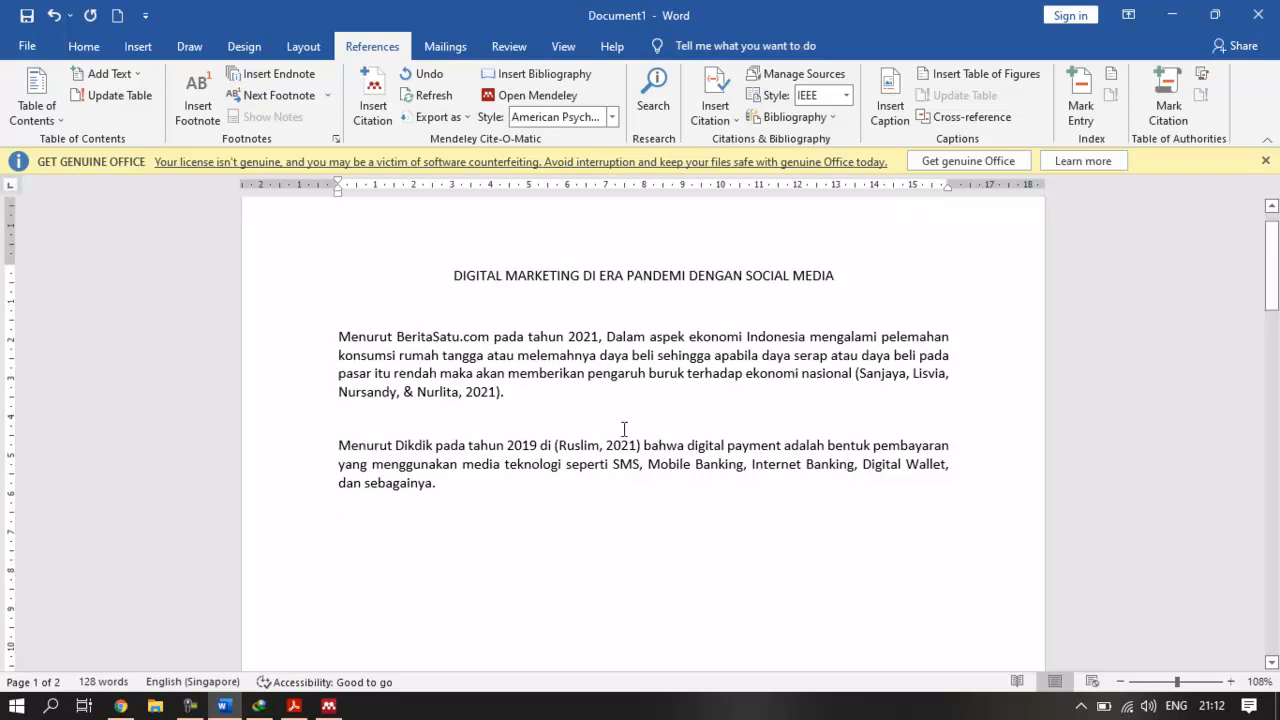
{"action": "scroll", "coordinate": [622, 430], "scroll_direction": "down", "scroll_amount": 12}
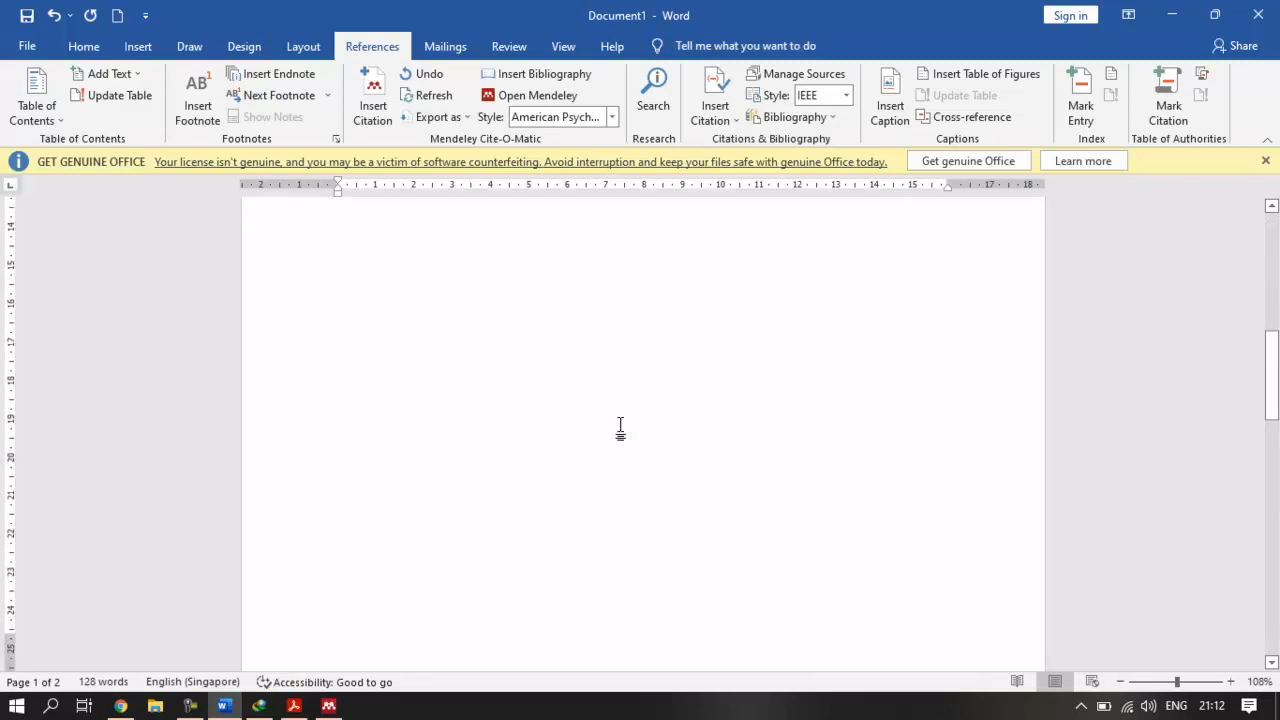
{"action": "scroll", "coordinate": [622, 426], "scroll_direction": "down", "scroll_amount": 4}
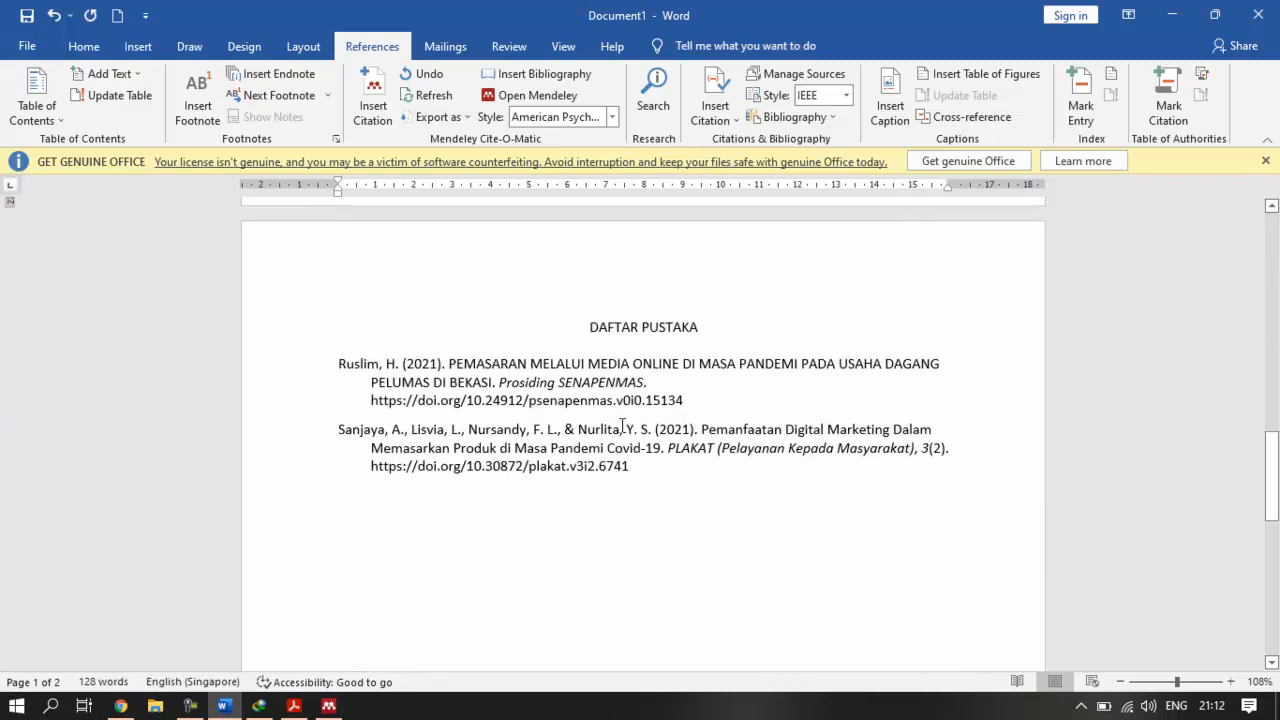
{"action": "left_click", "coordinate": [682, 477]}
{"action": "left_click", "coordinate": [498, 396]}
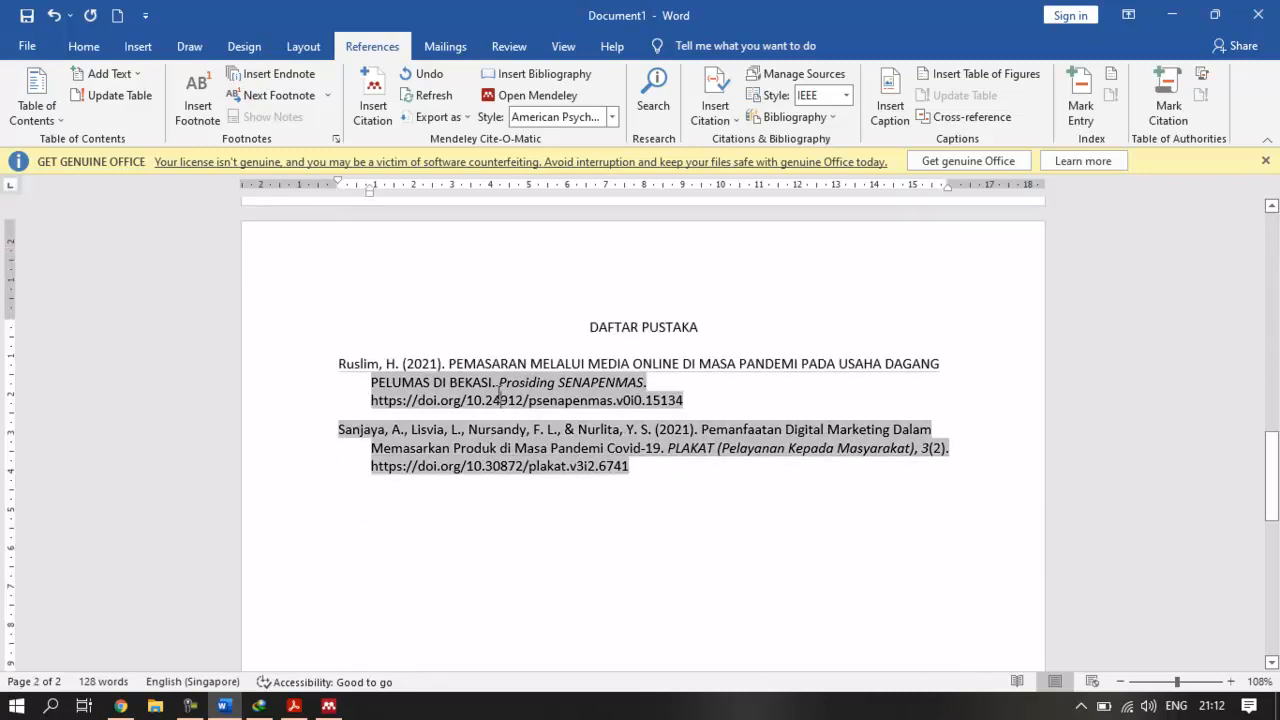
{"action": "left_click", "coordinate": [606, 506]}
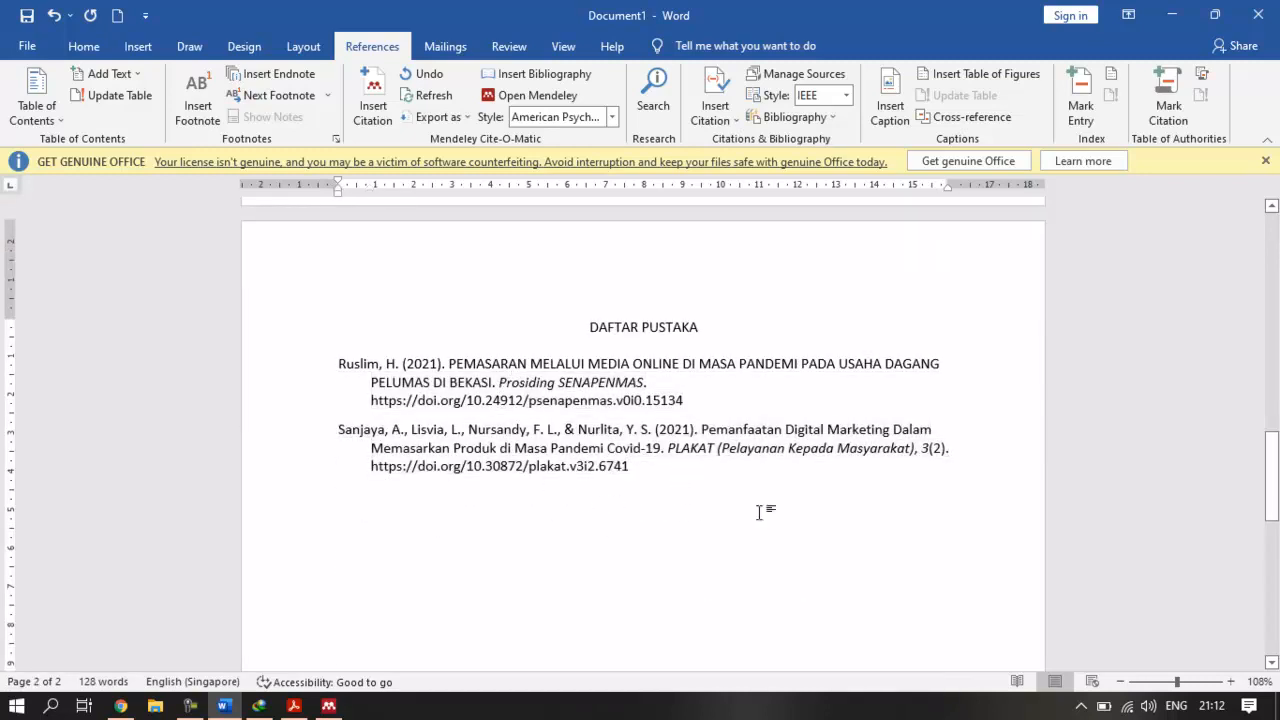
{"action": "left_click_drag", "start_coordinate": [680, 480], "coordinate": [347, 449]}
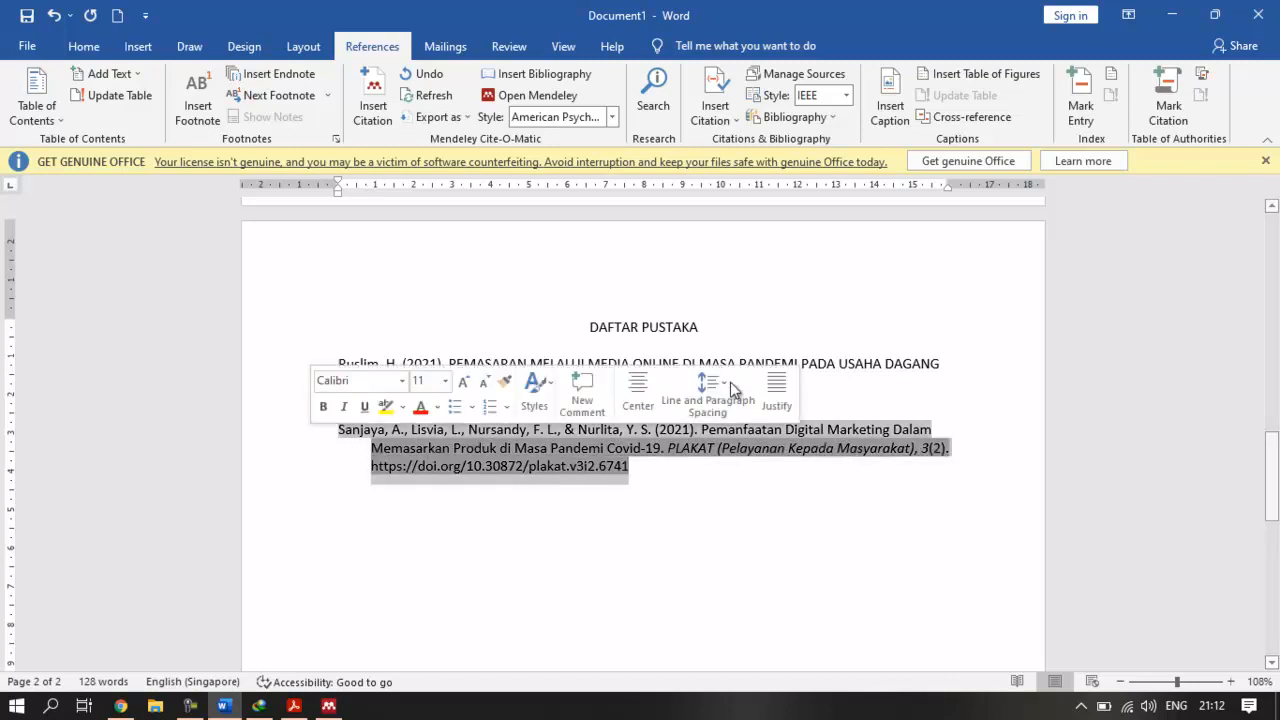
{"action": "left_click", "coordinate": [856, 399]}
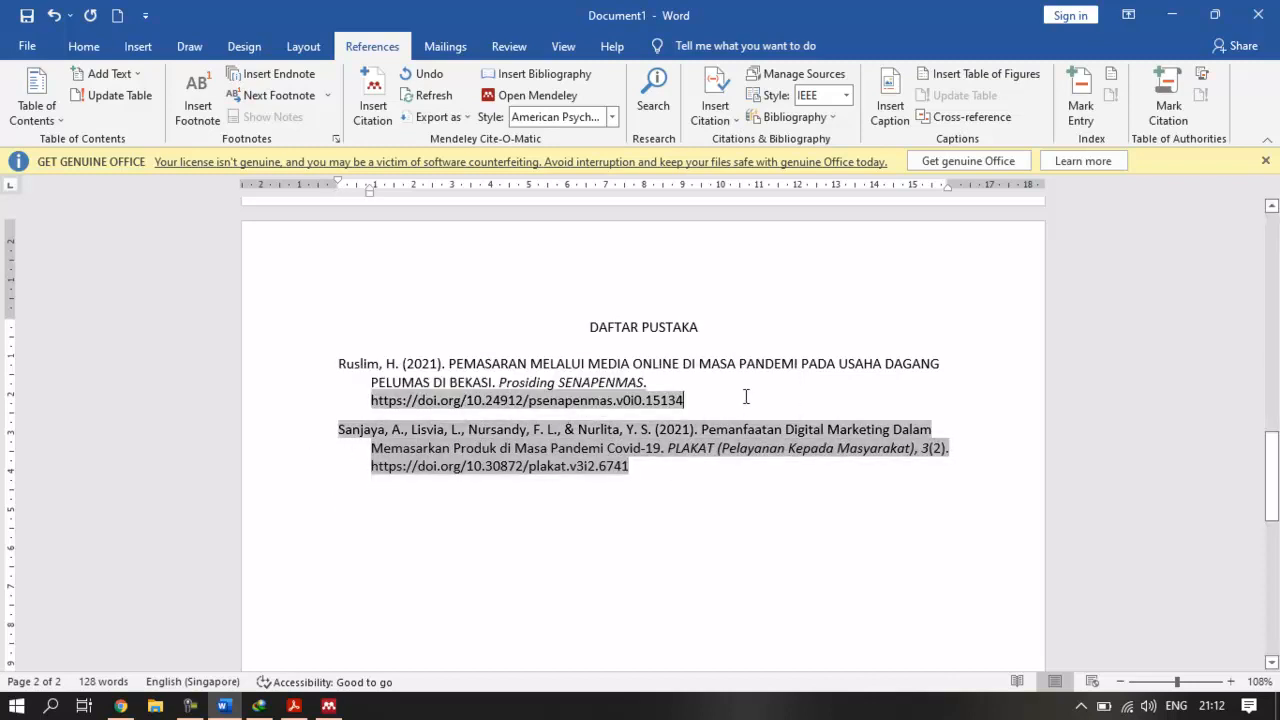
{"action": "left_click_drag", "start_coordinate": [709, 399], "coordinate": [328, 364]}
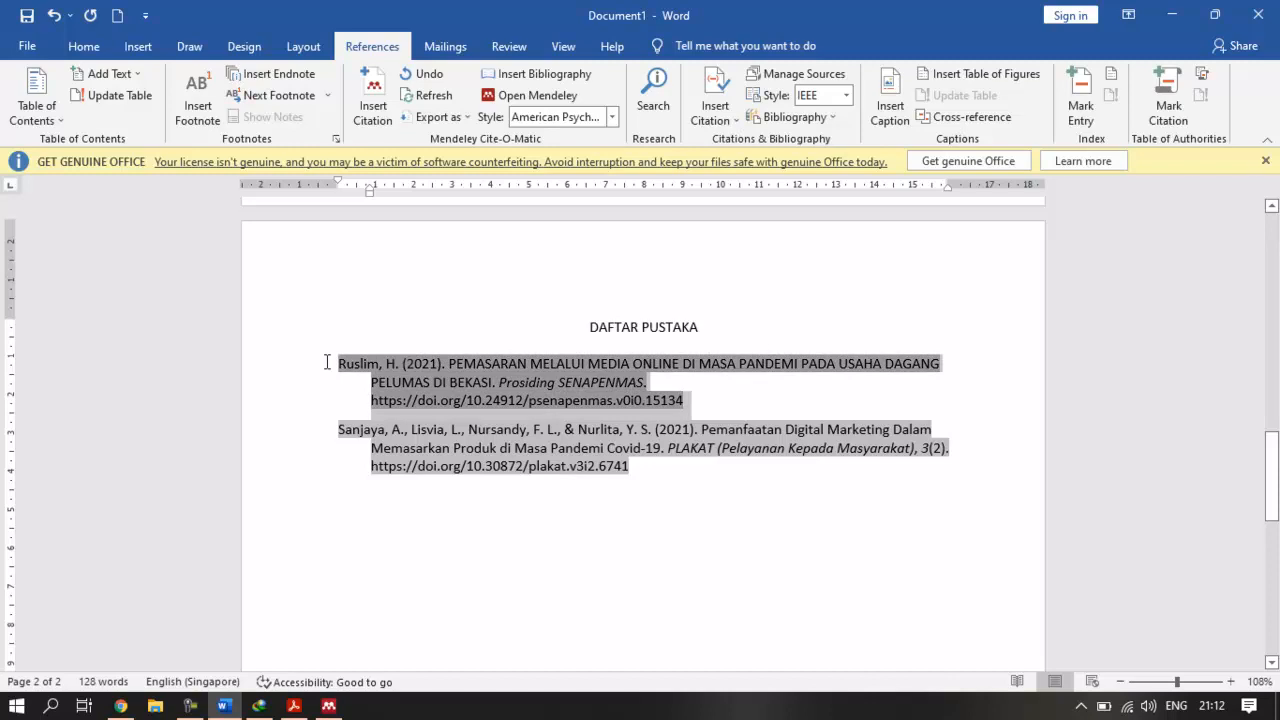
{"action": "left_click", "coordinate": [700, 512]}
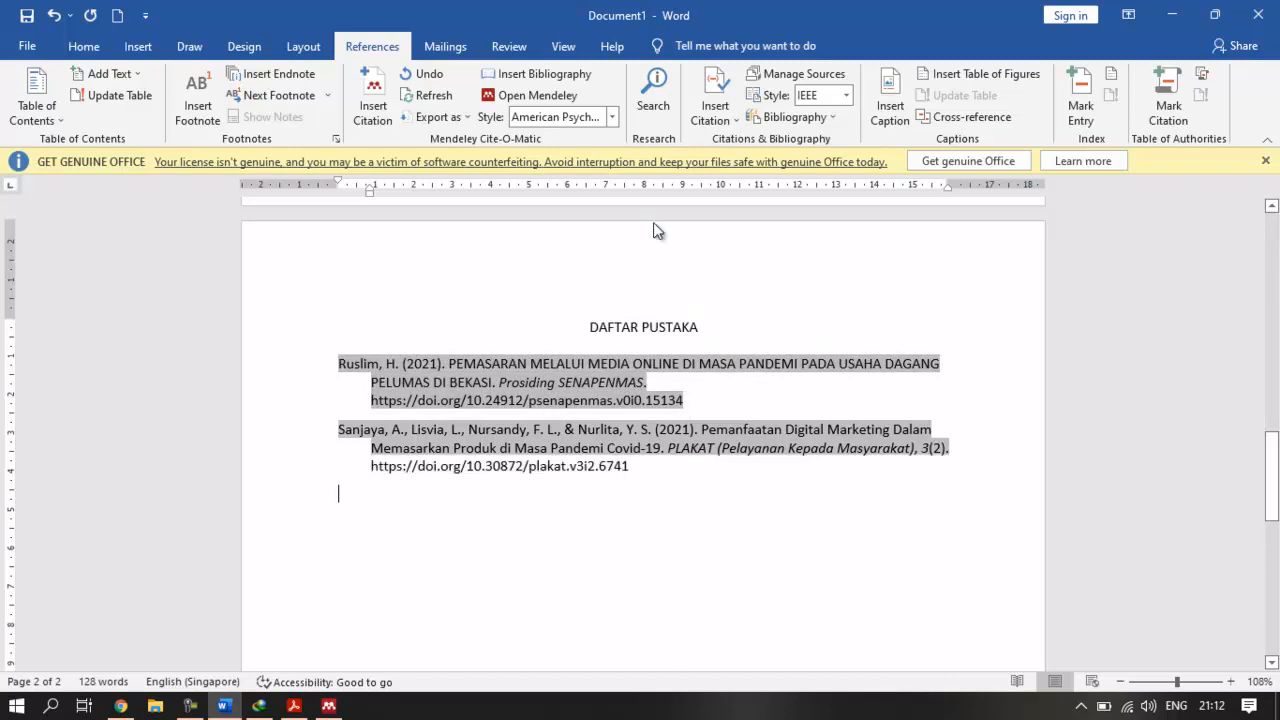
{"action": "left_click", "coordinate": [612, 117]}
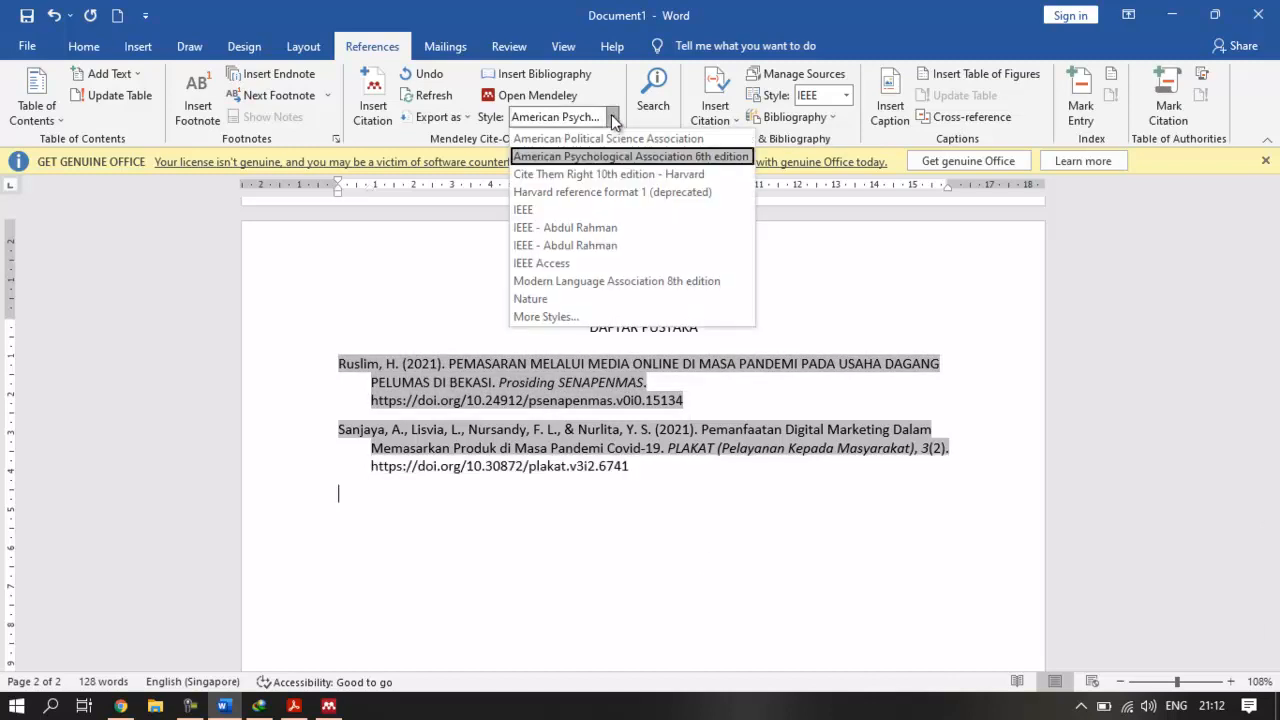
{"action": "left_click", "coordinate": [606, 540]}
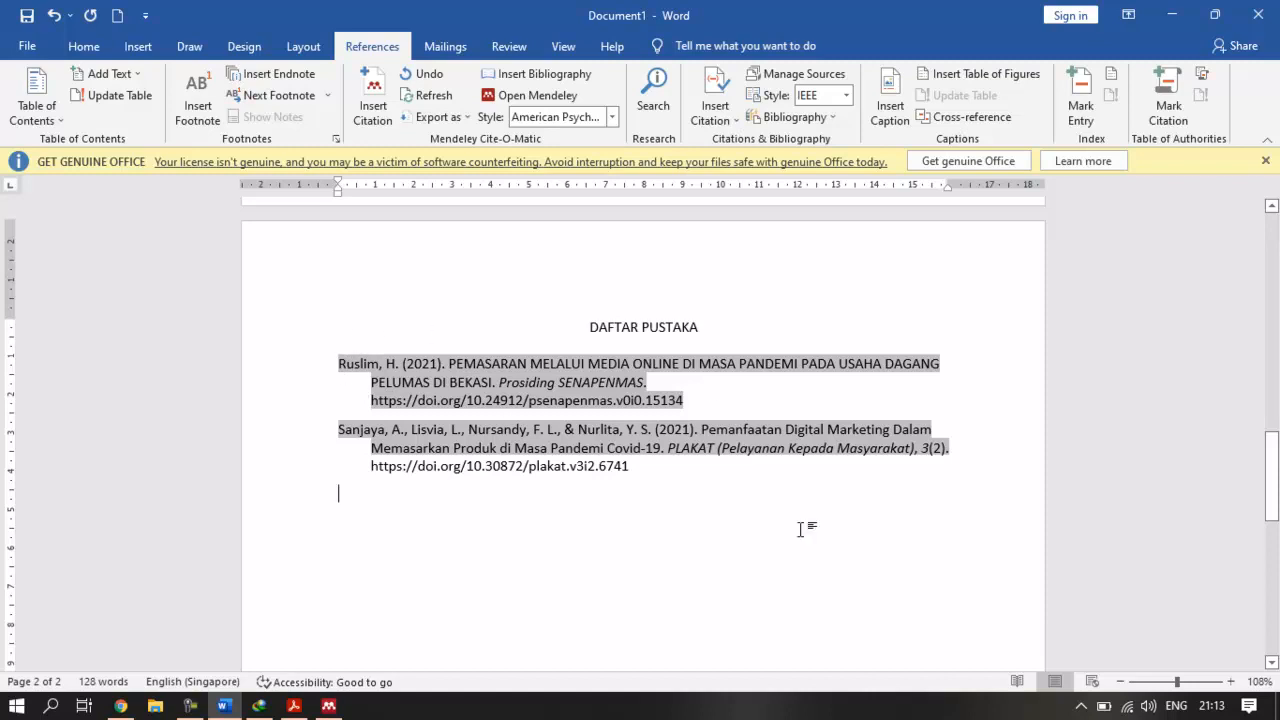
Refresh the Mendeley citations and bibliography, and check the in-text citations in both paragraphs on the first page
{"action": "left_click", "coordinate": [430, 95]}
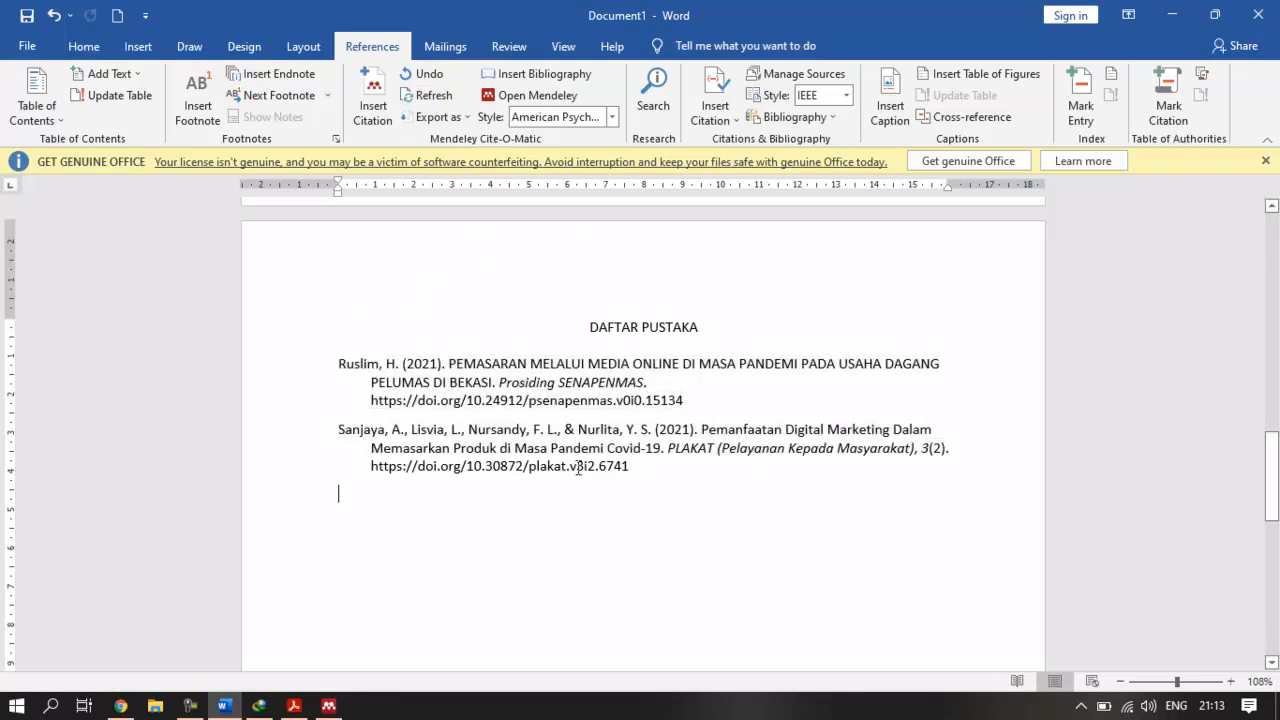
{"action": "scroll", "coordinate": [577, 466], "scroll_direction": "up", "scroll_amount": 10}
{"action": "scroll", "coordinate": [705, 478], "scroll_direction": "up", "scroll_amount": 10}
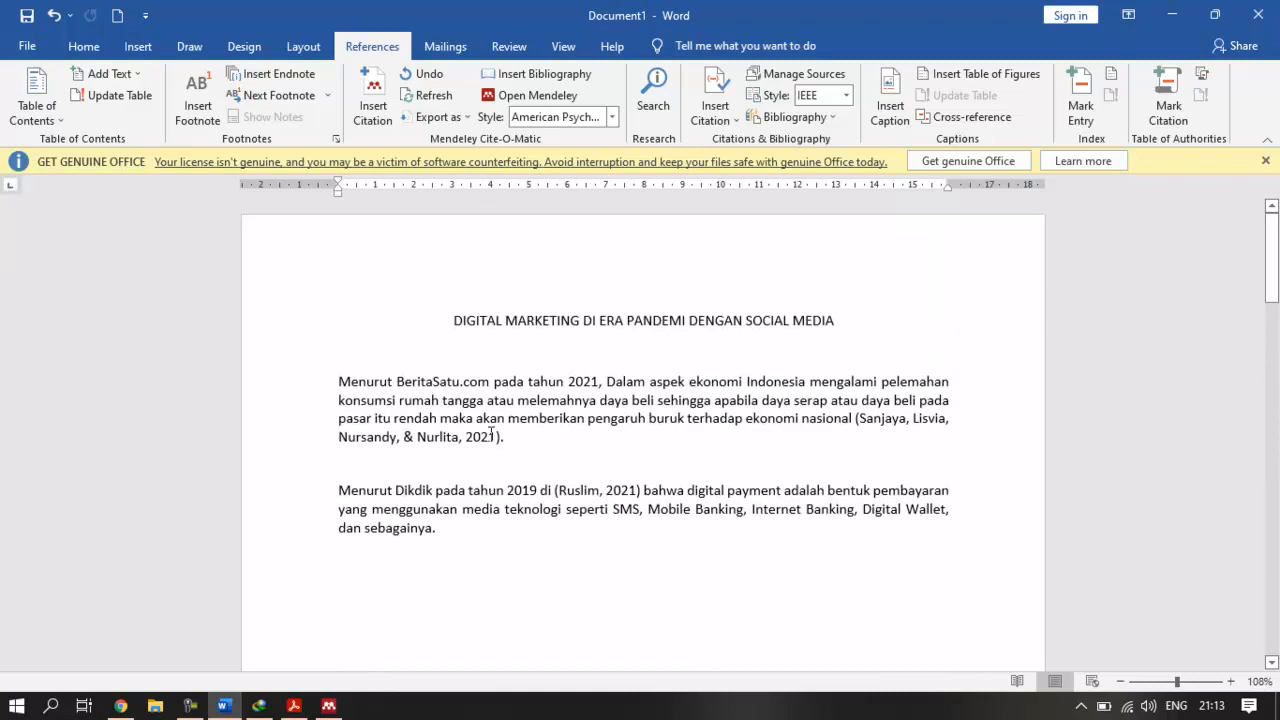
{"action": "left_click", "coordinate": [440, 438]}
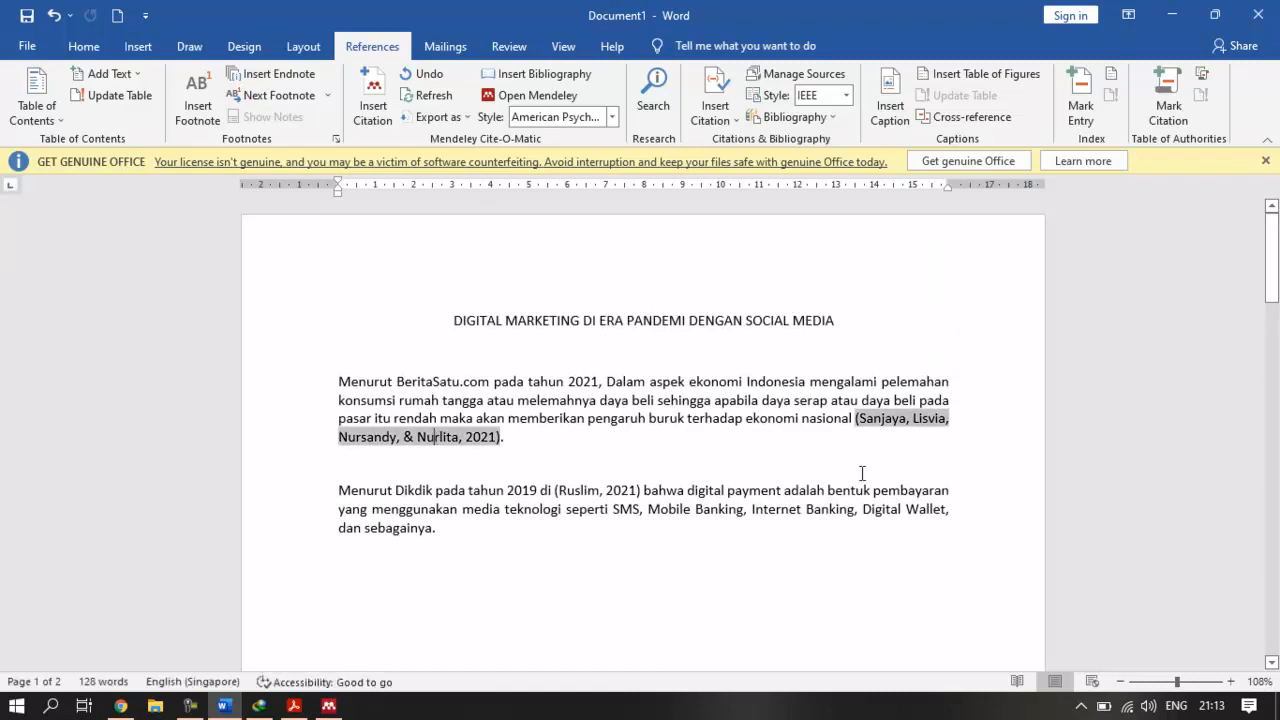
{"action": "left_click", "coordinate": [590, 490]}
{"action": "scroll", "coordinate": [803, 486], "scroll_direction": "down", "scroll_amount": 4}
{"action": "scroll", "coordinate": [646, 420], "scroll_direction": "up", "scroll_amount": 2}
{"action": "left_click", "coordinate": [463, 343]}
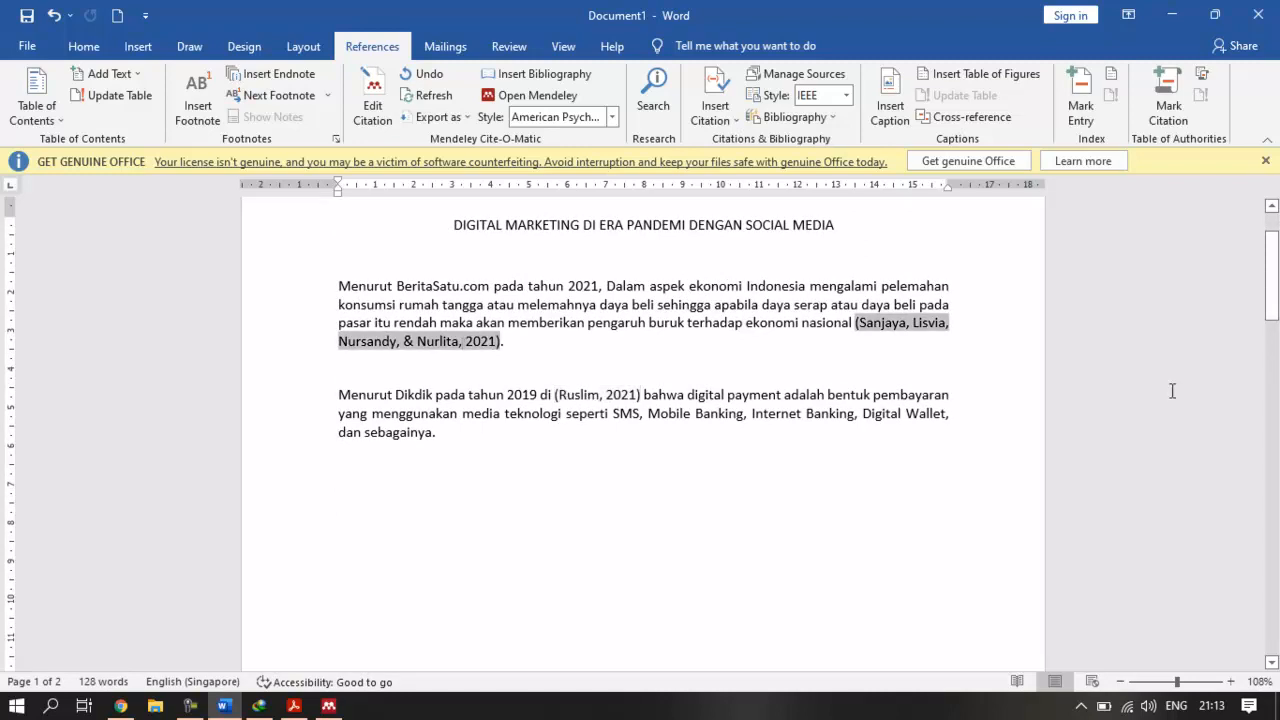
Compare the bibliography entries under DAFTAR PUSTAKA with the sources cited in the two paragraphs
{"action": "scroll", "coordinate": [854, 341], "scroll_direction": "down", "scroll_amount": 7}
{"action": "scroll", "coordinate": [848, 345], "scroll_direction": "down", "scroll_amount": 8}
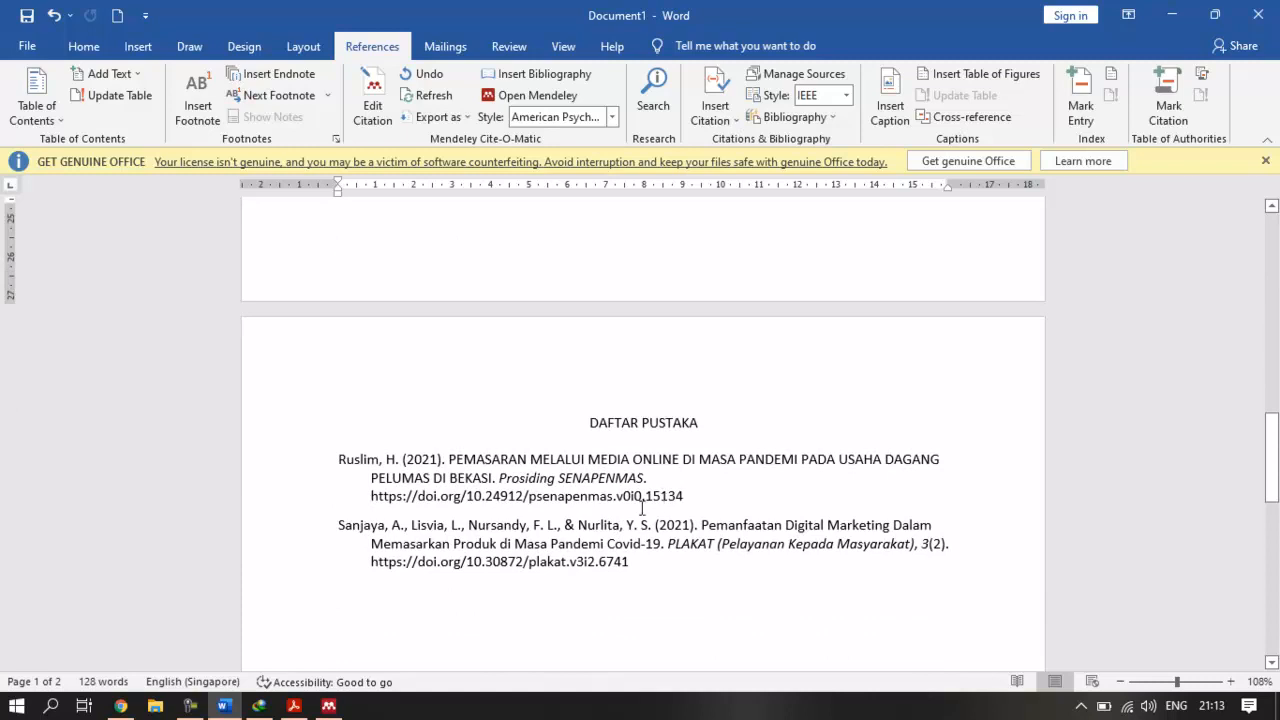
{"action": "scroll", "coordinate": [752, 414], "scroll_direction": "up", "scroll_amount": 6}
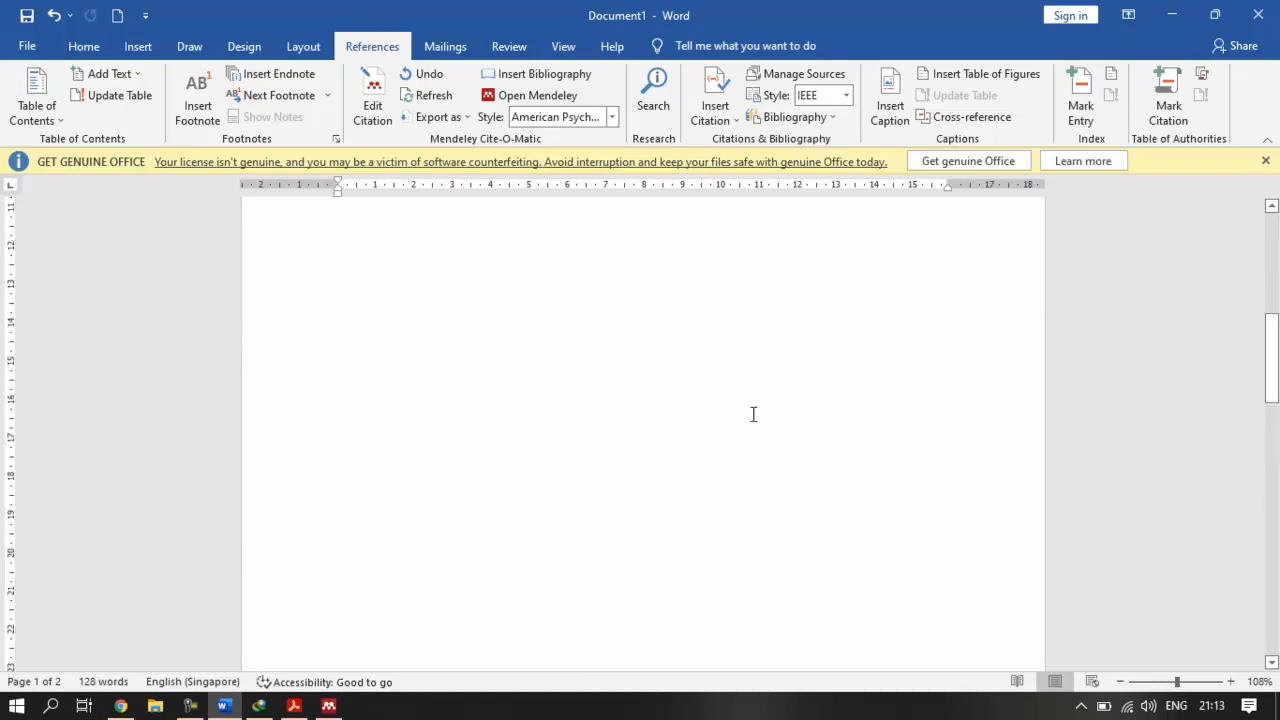
{"action": "scroll", "coordinate": [753, 414], "scroll_direction": "up", "scroll_amount": 2}
{"action": "left_click", "coordinate": [718, 433]}
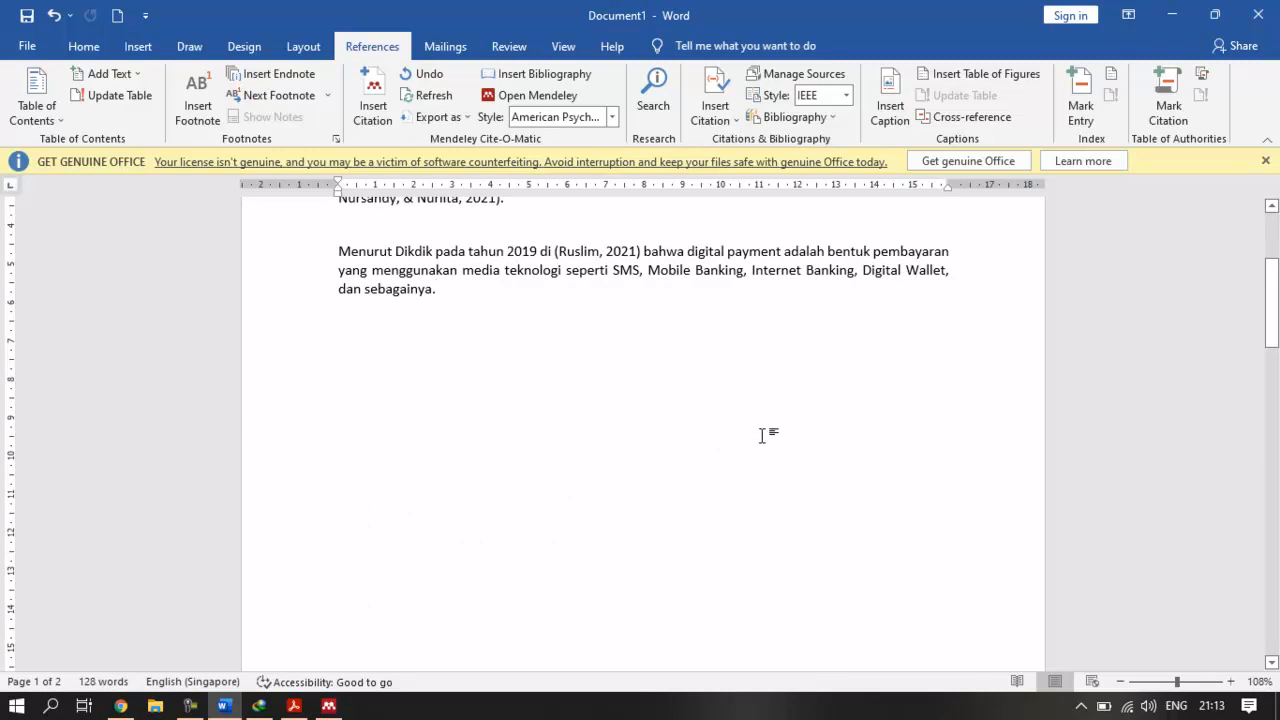
{"action": "scroll", "coordinate": [760, 425], "scroll_direction": "up", "scroll_amount": 3}
{"action": "scroll", "coordinate": [580, 408], "scroll_direction": "up", "scroll_amount": 2}
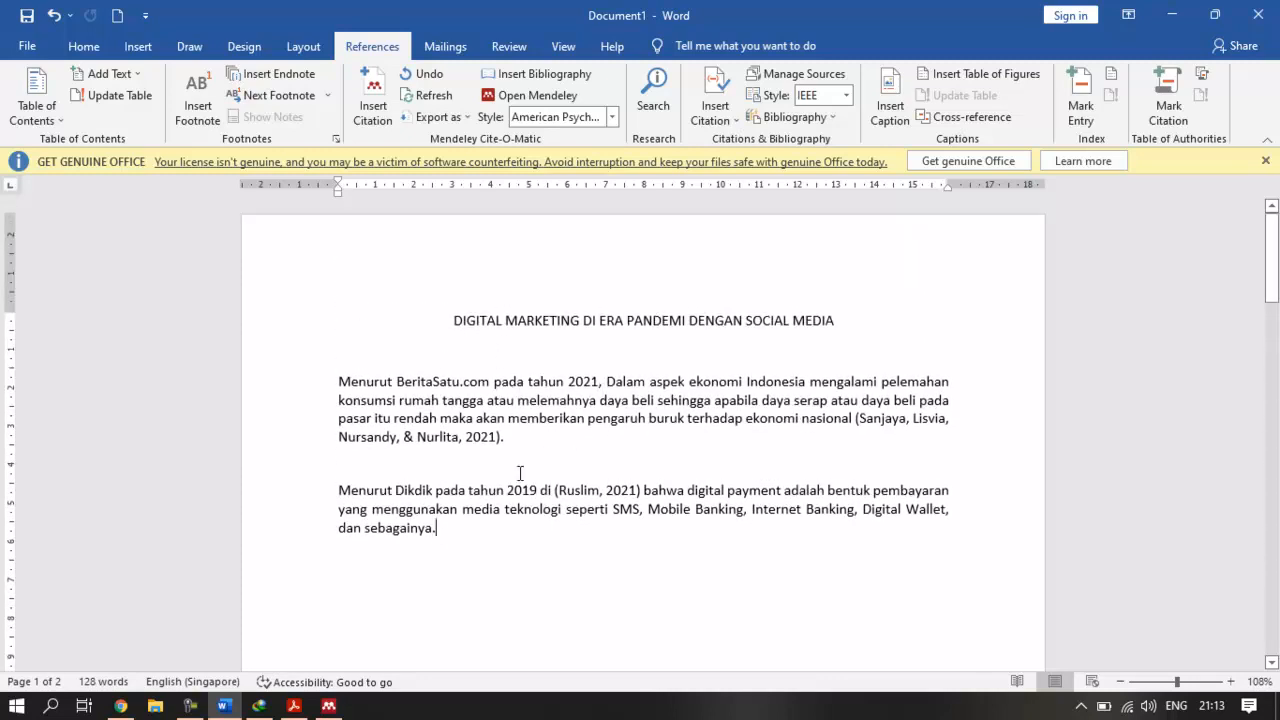
{"action": "left_click", "coordinate": [580, 456]}
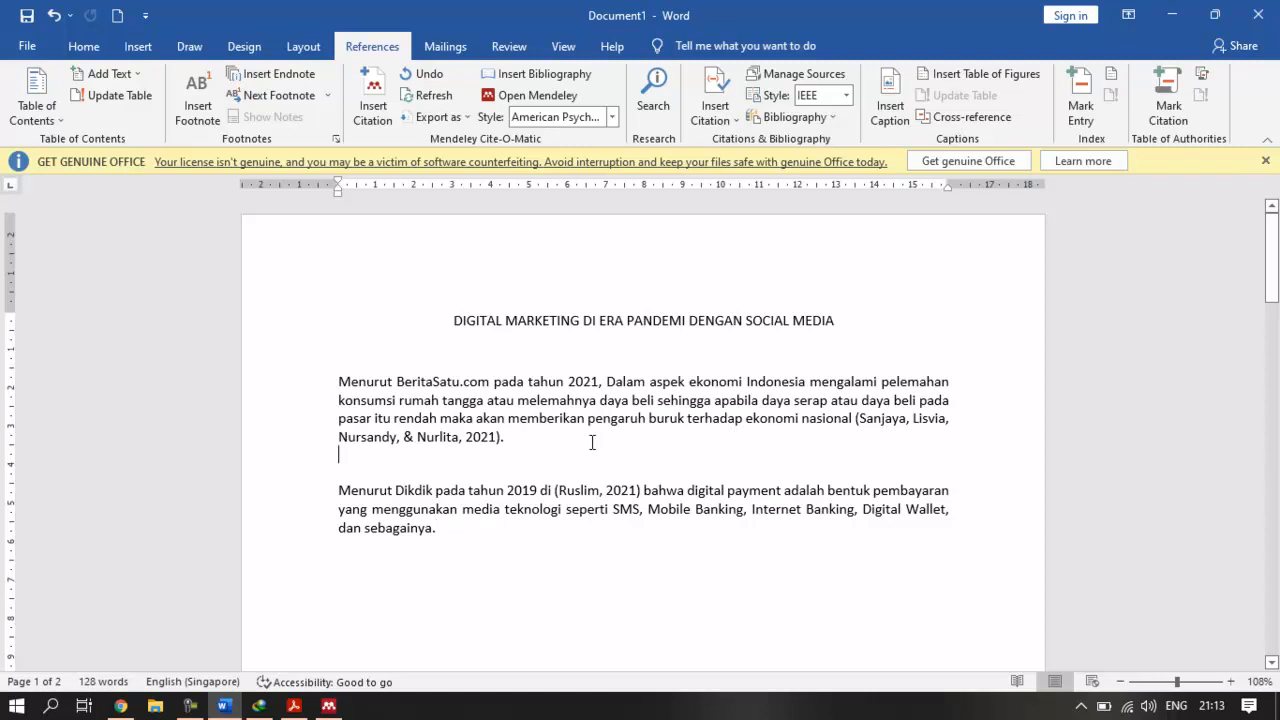